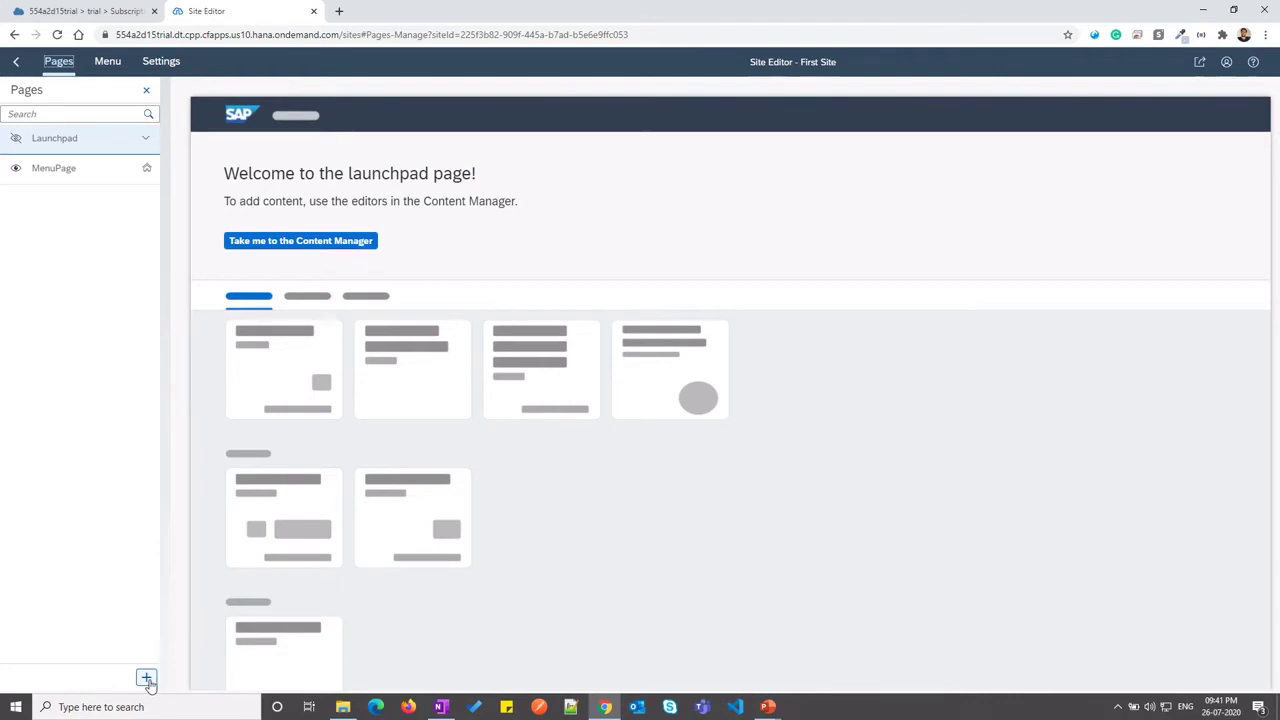
Create a page named JobCore using the Anchor Navigation template
click(152, 683)
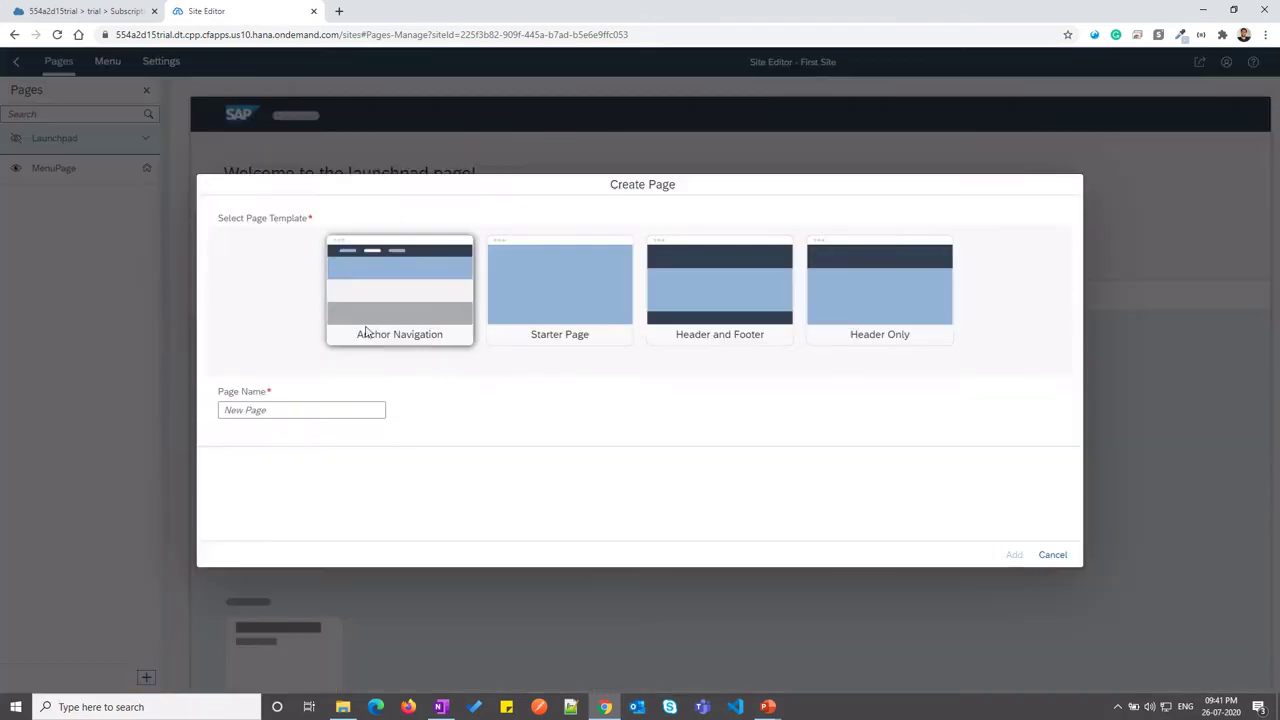
click(424, 311)
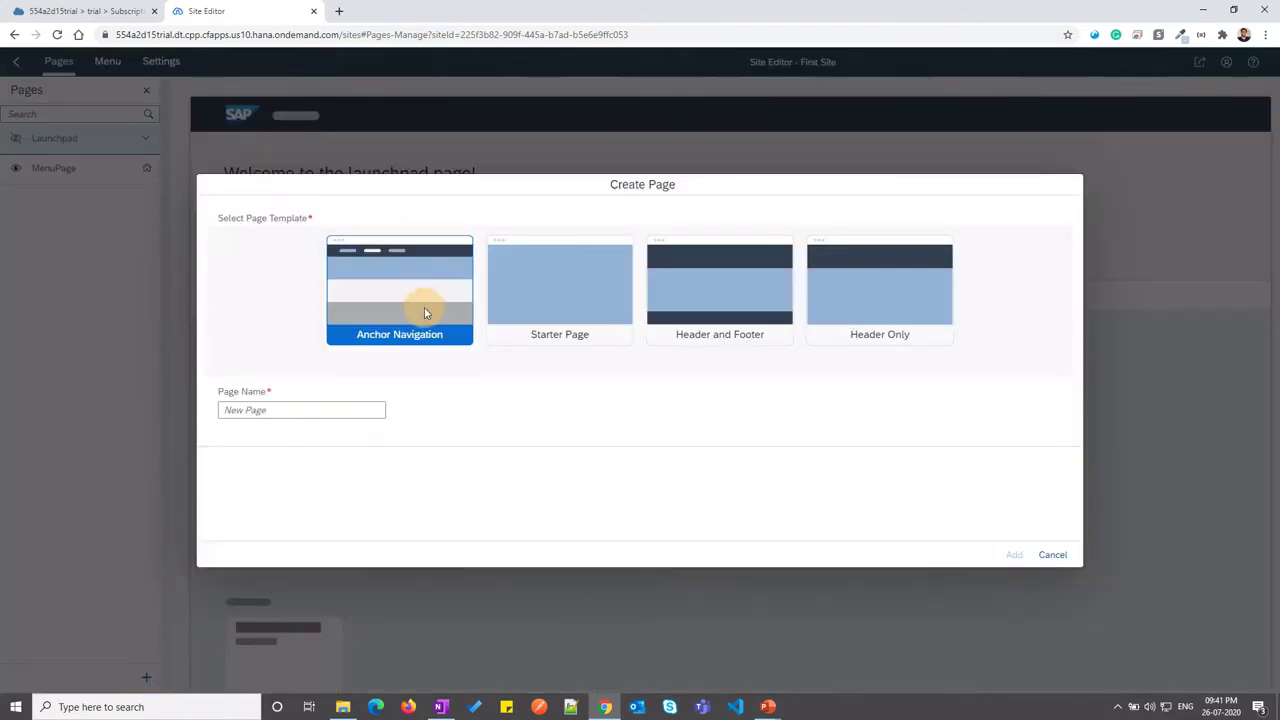
click(284, 407)
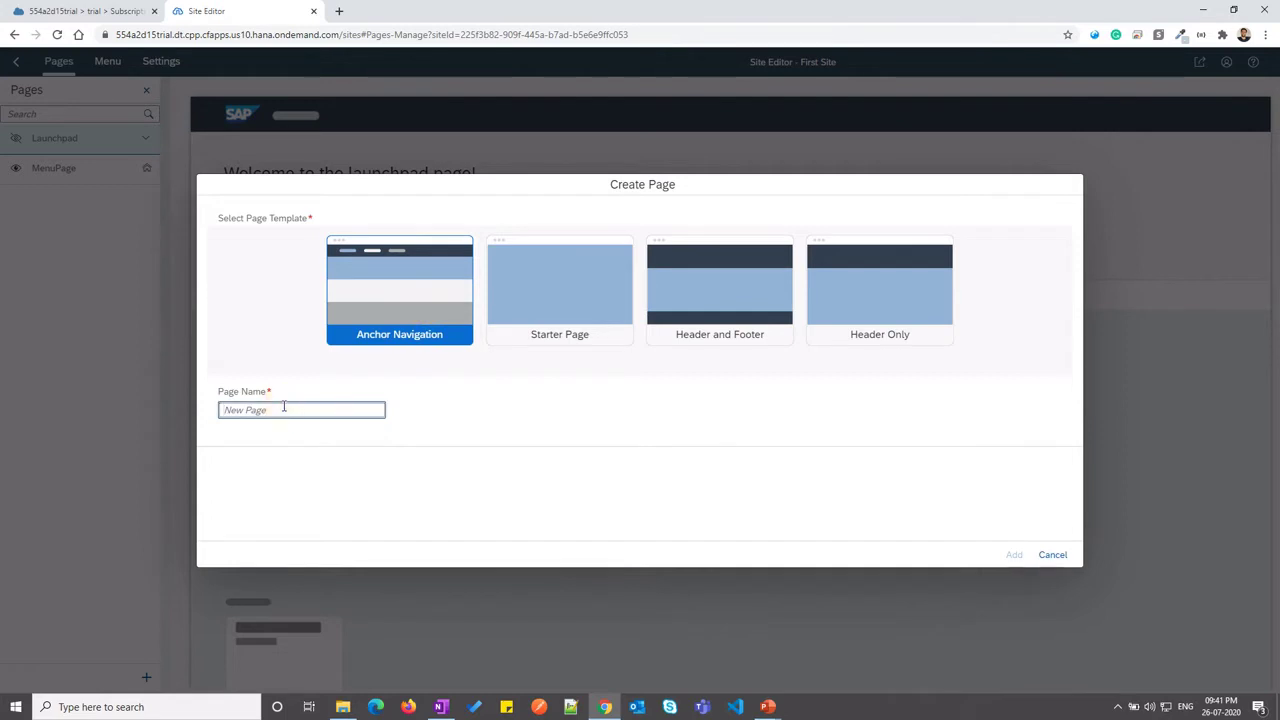
text(JobCore)
click(1012, 556)
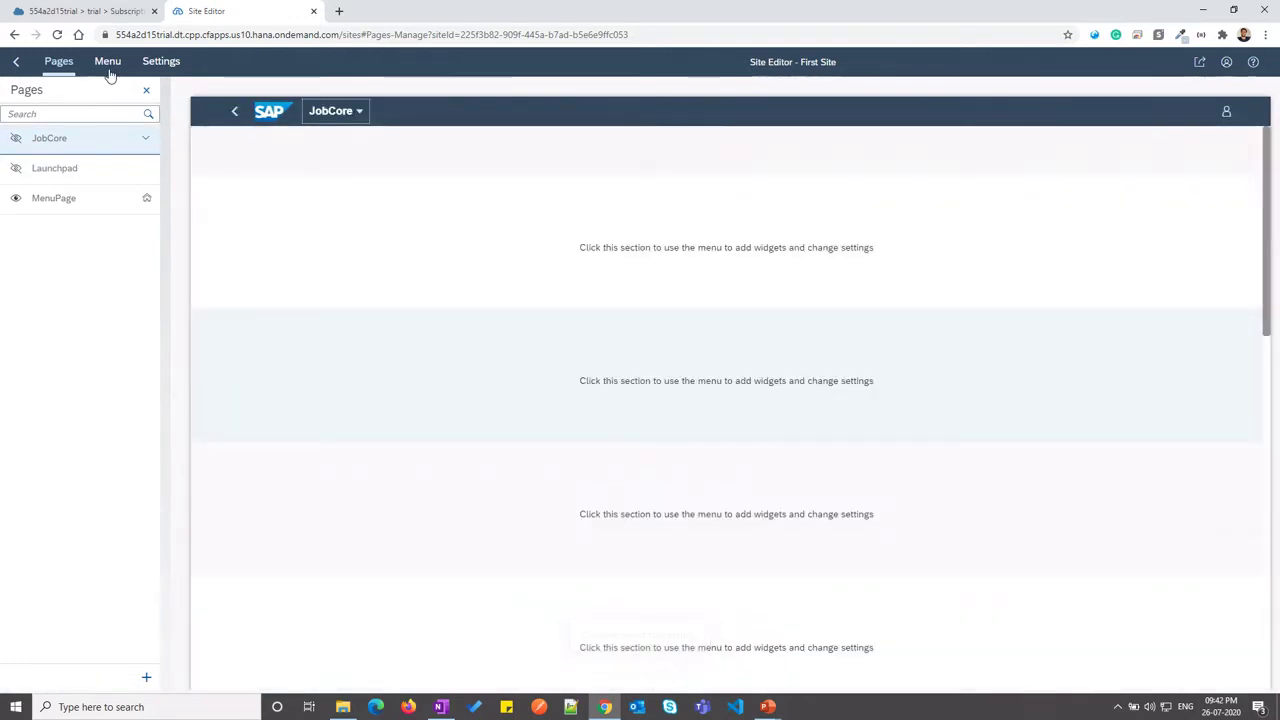
Add a Home item for the JobCore page to the site menu and remove the Menu Page item
click(109, 70)
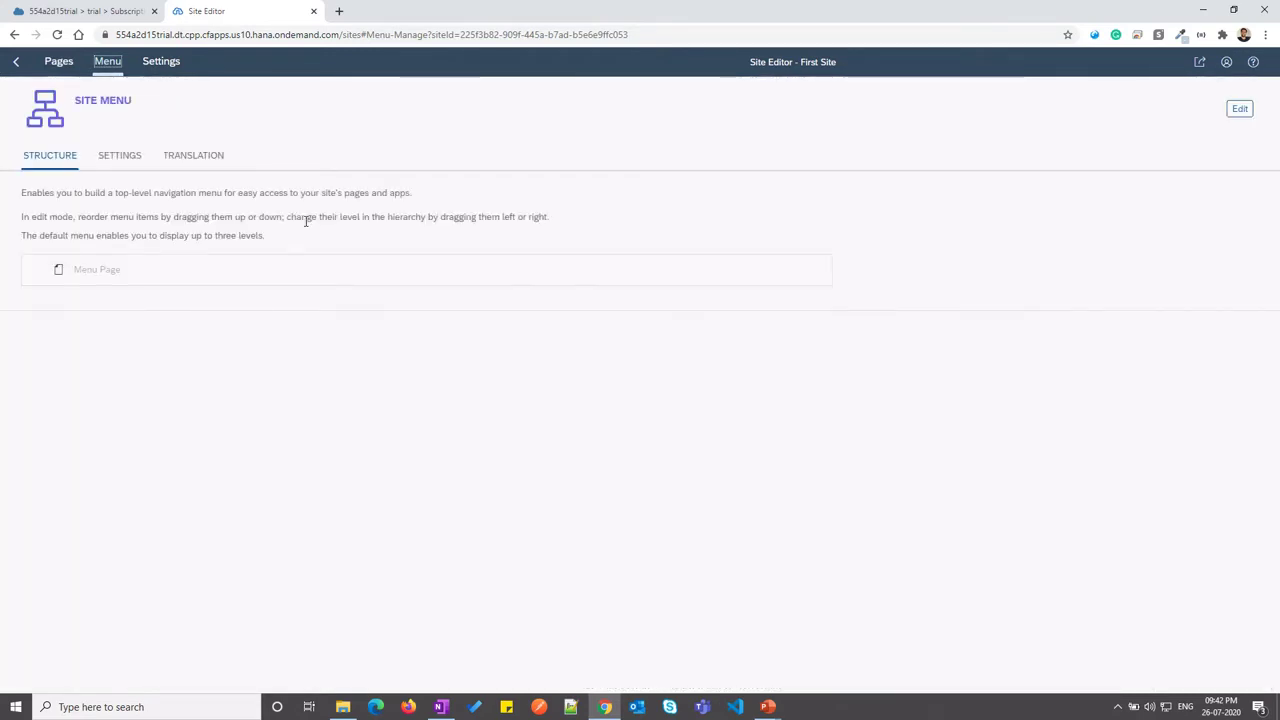
click(1239, 112)
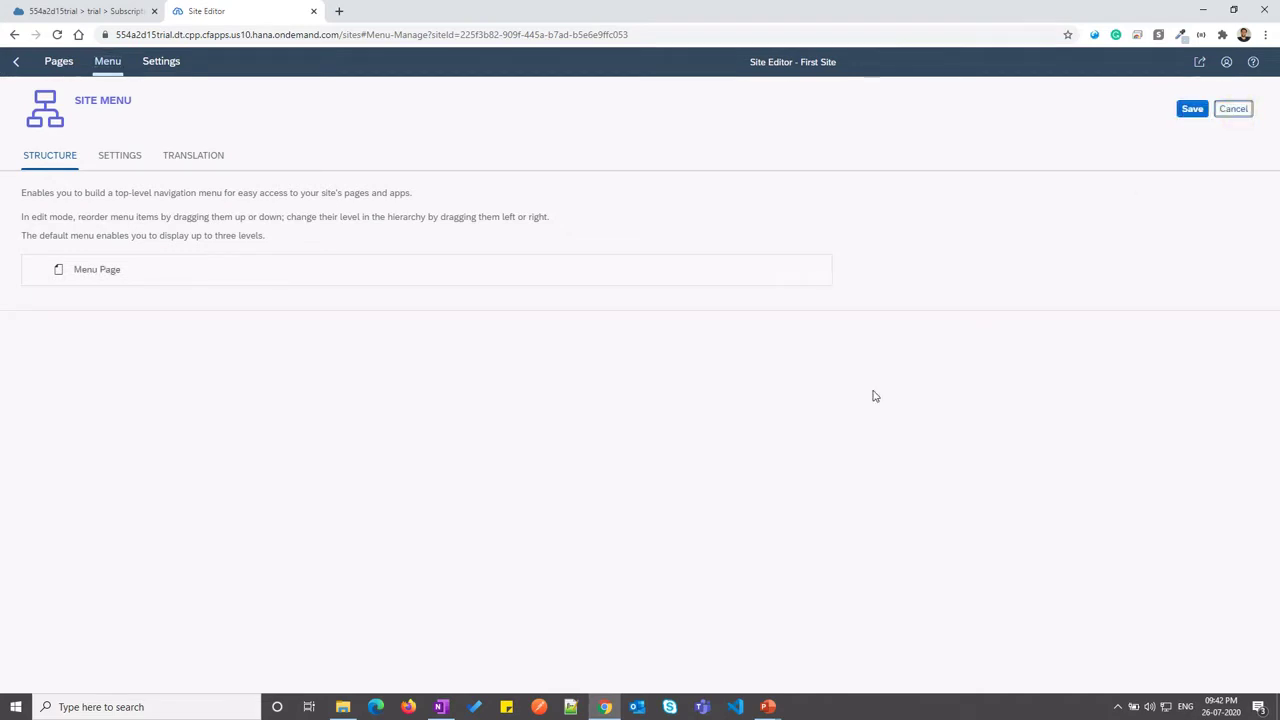
mouse_move(811, 266)
click(774, 272)
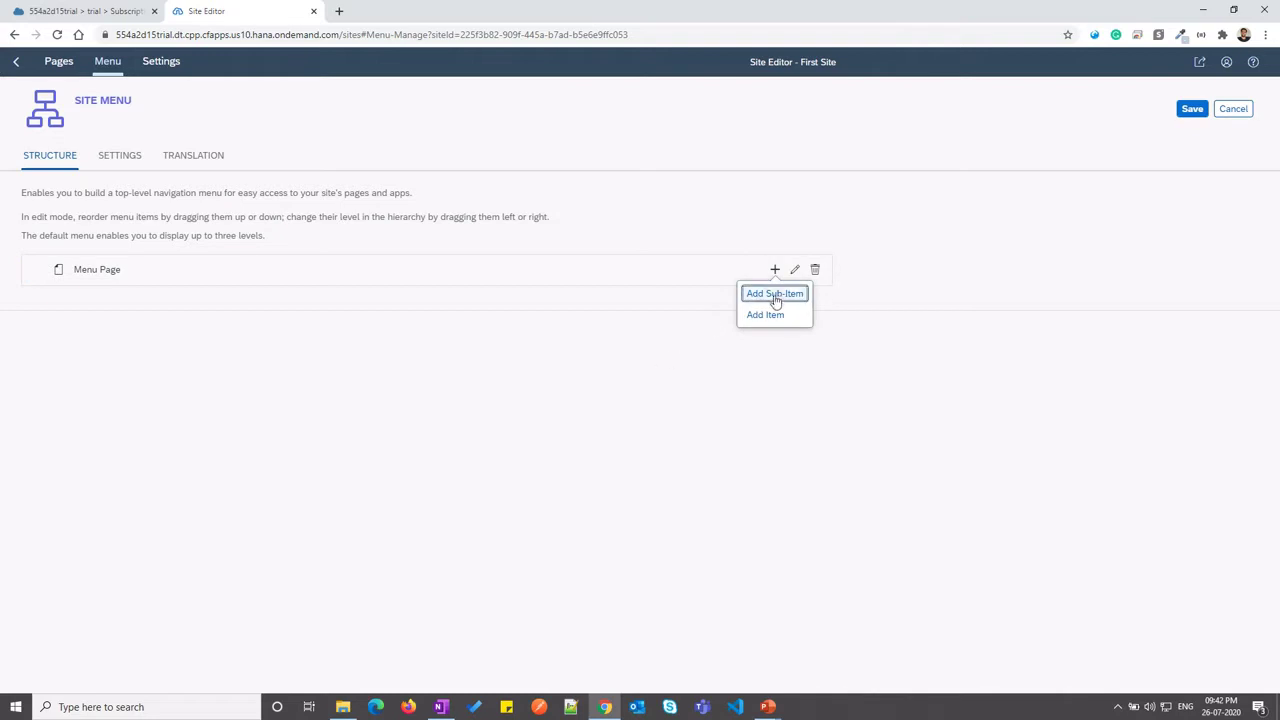
click(766, 315)
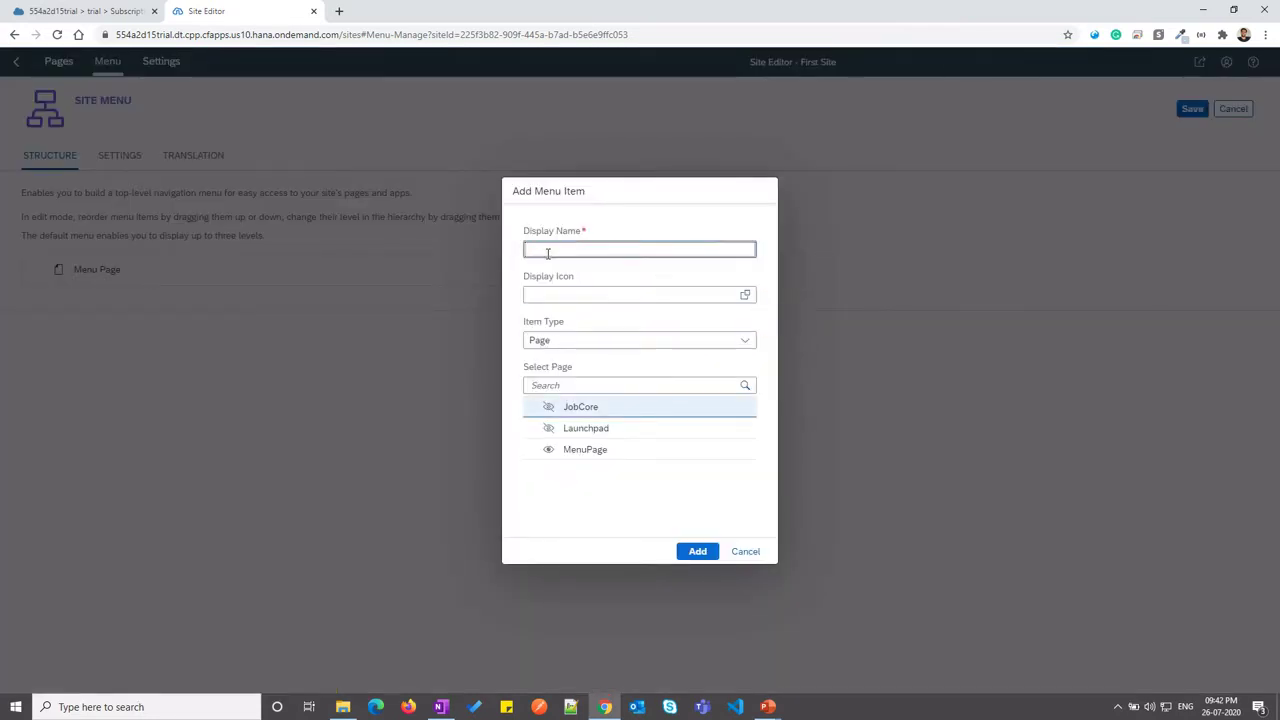
text(Home)
key(Tab)
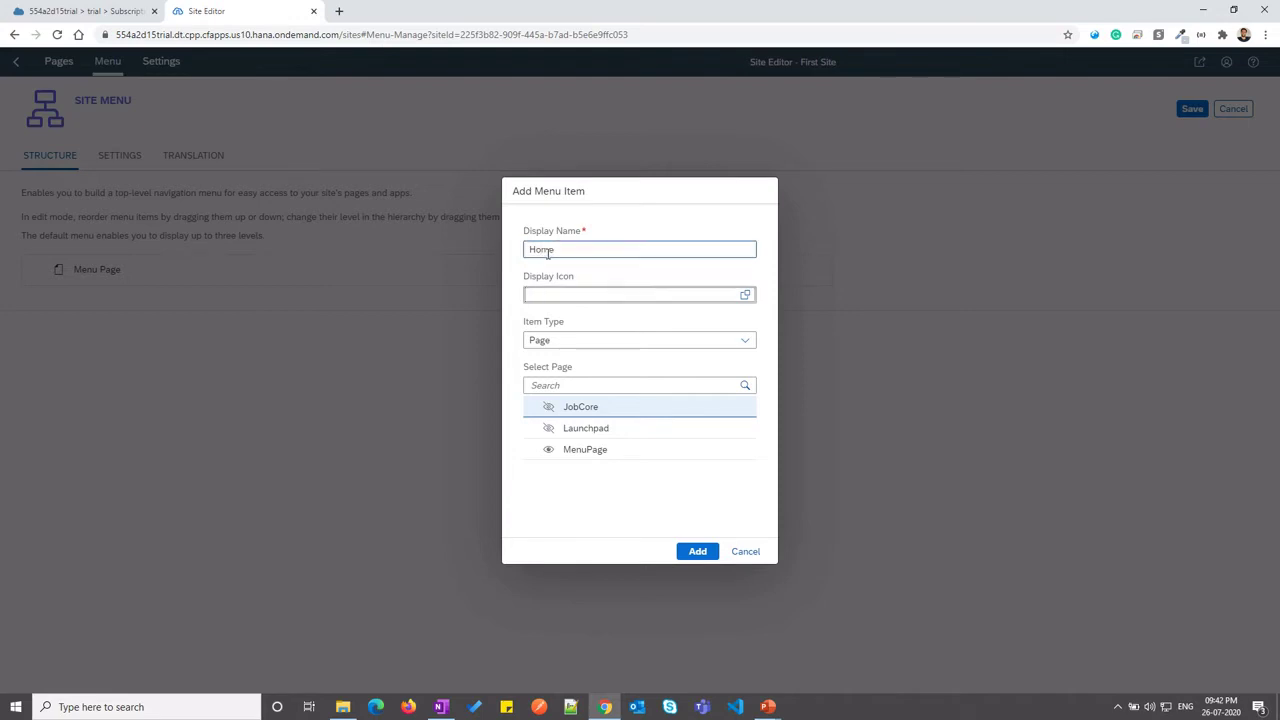
key(Tab)
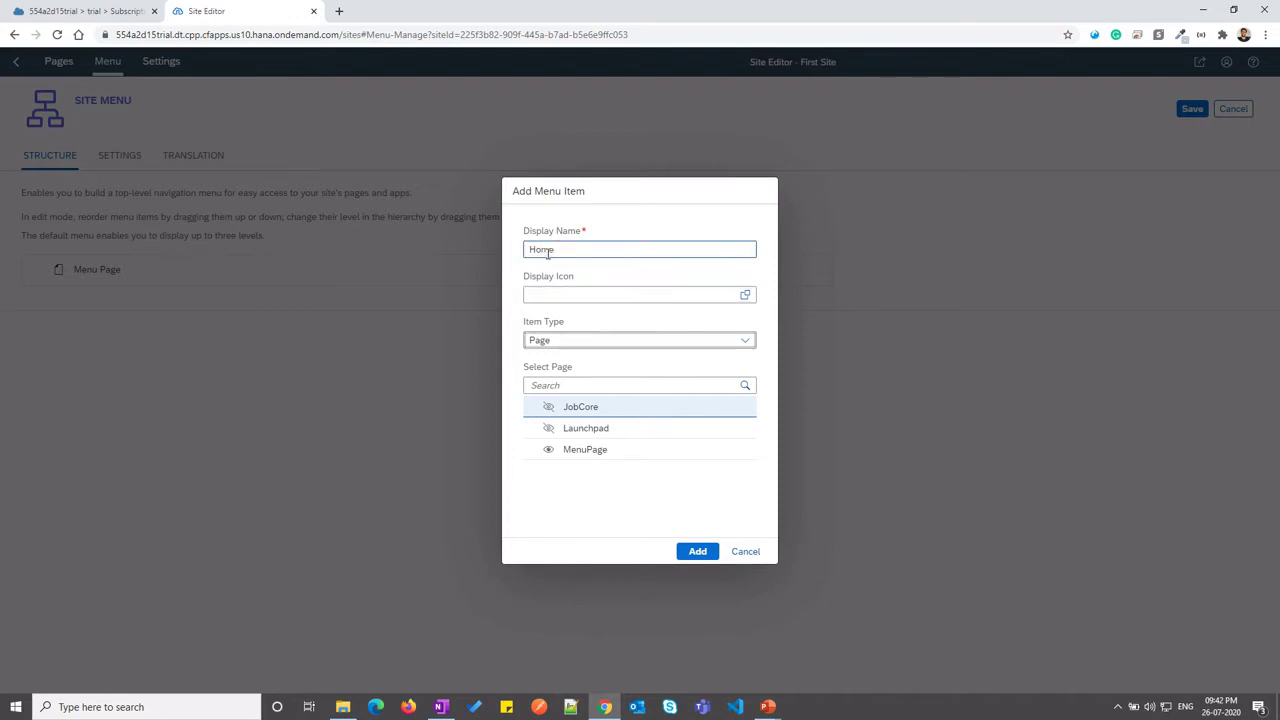
click(579, 410)
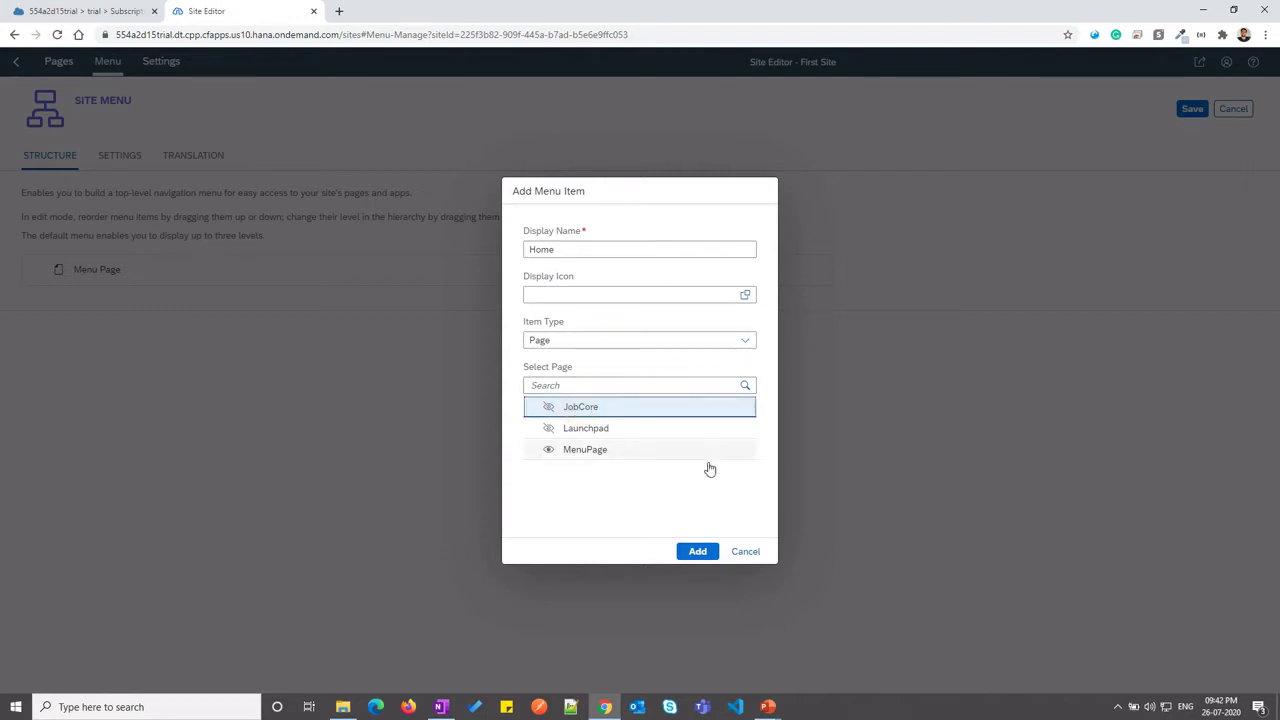
click(700, 553)
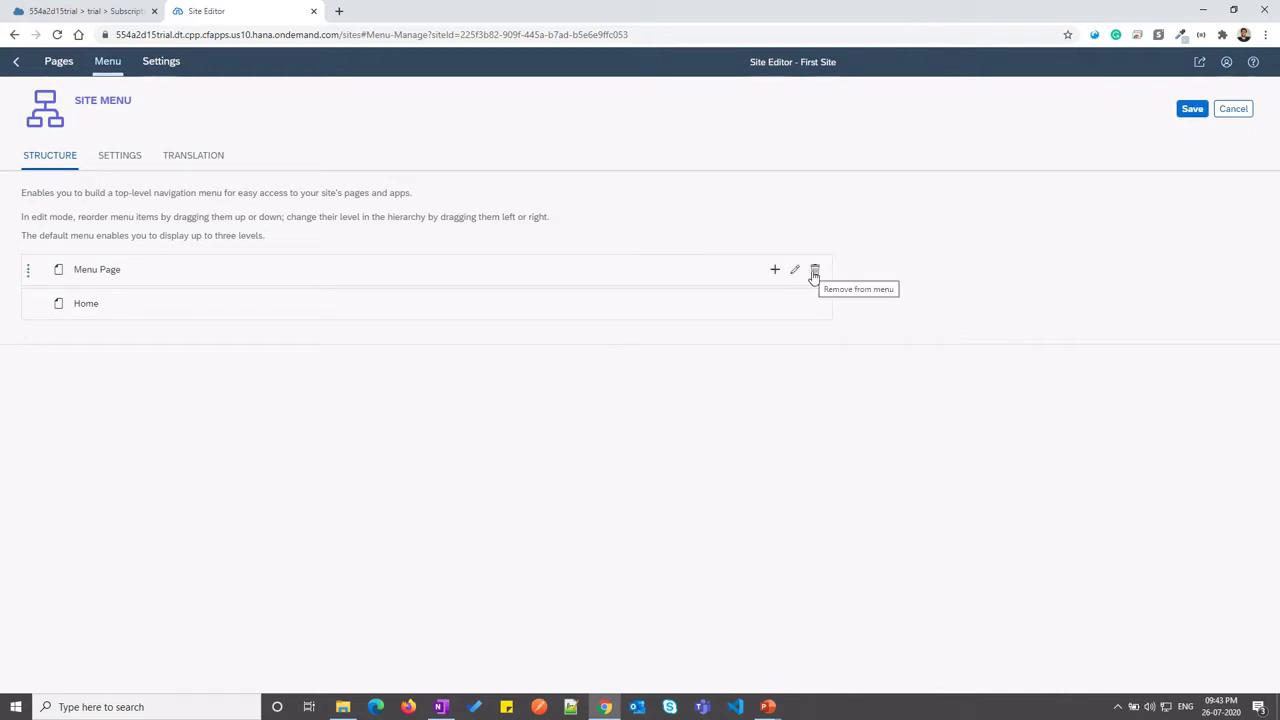
click(815, 272)
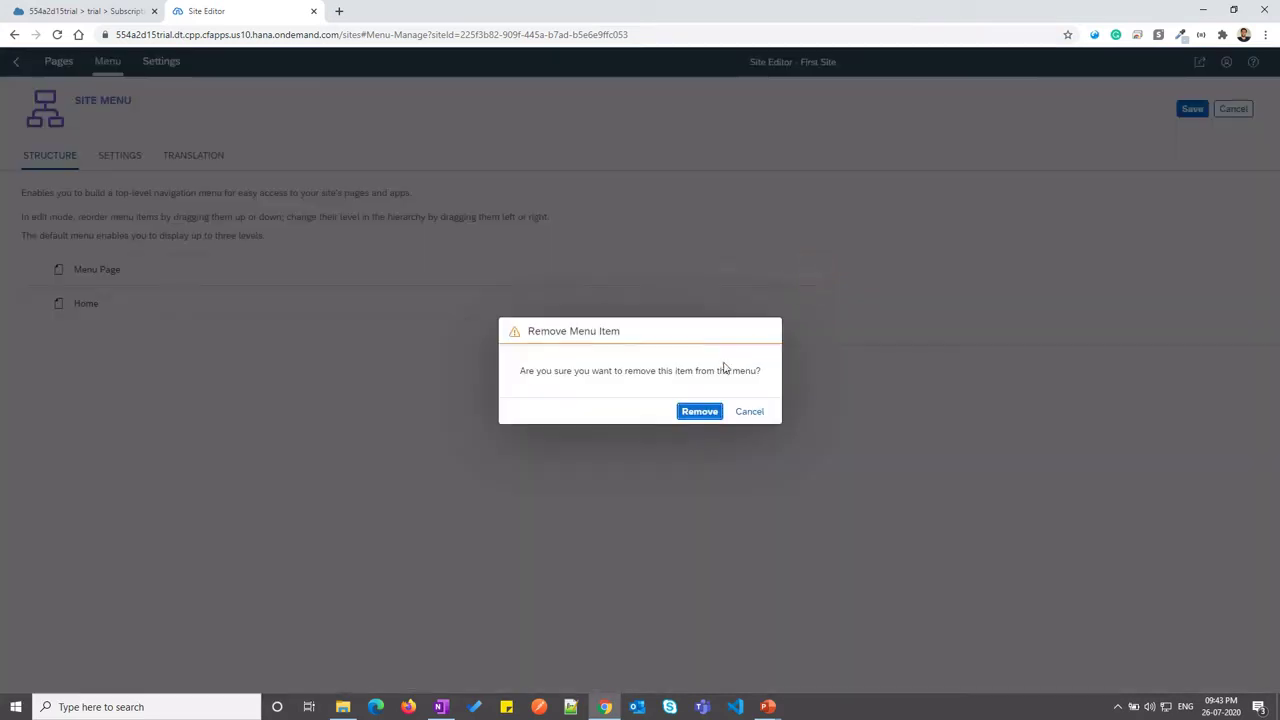
click(686, 413)
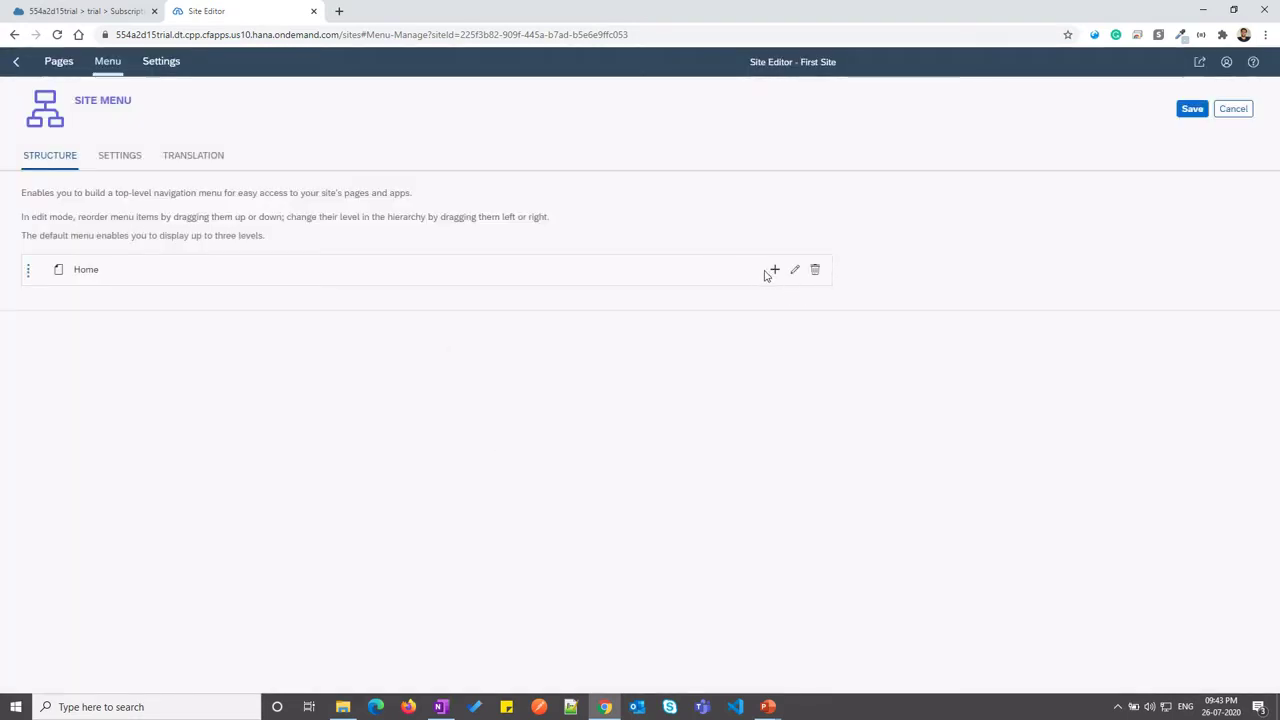
Add a My Apps item for the Launchpad page to the site menu and save the menu
click(776, 272)
click(766, 315)
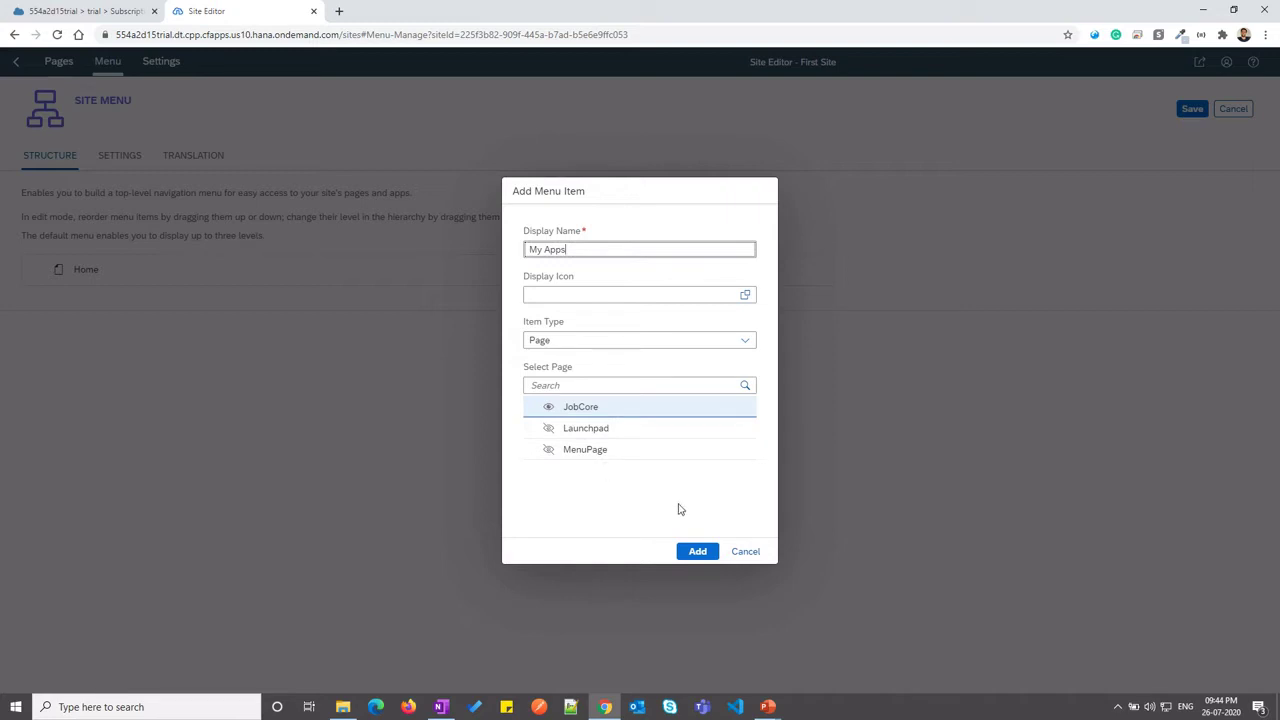
click(572, 432)
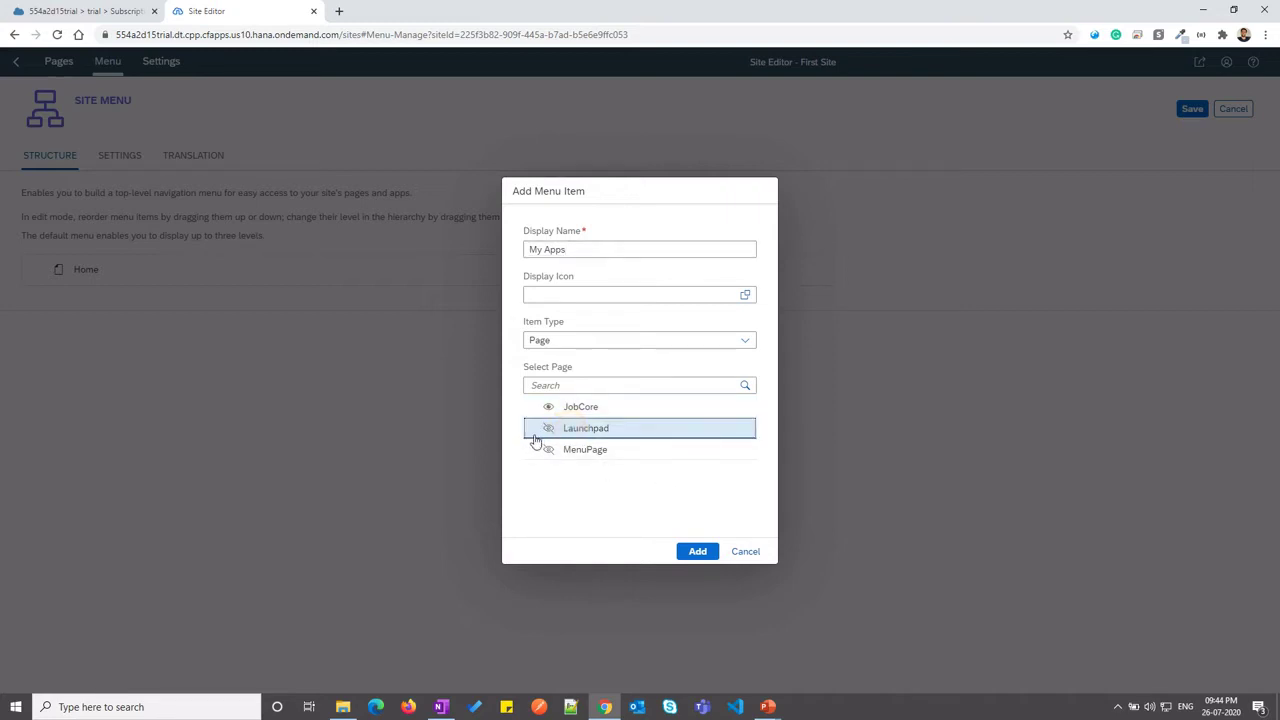
click(697, 552)
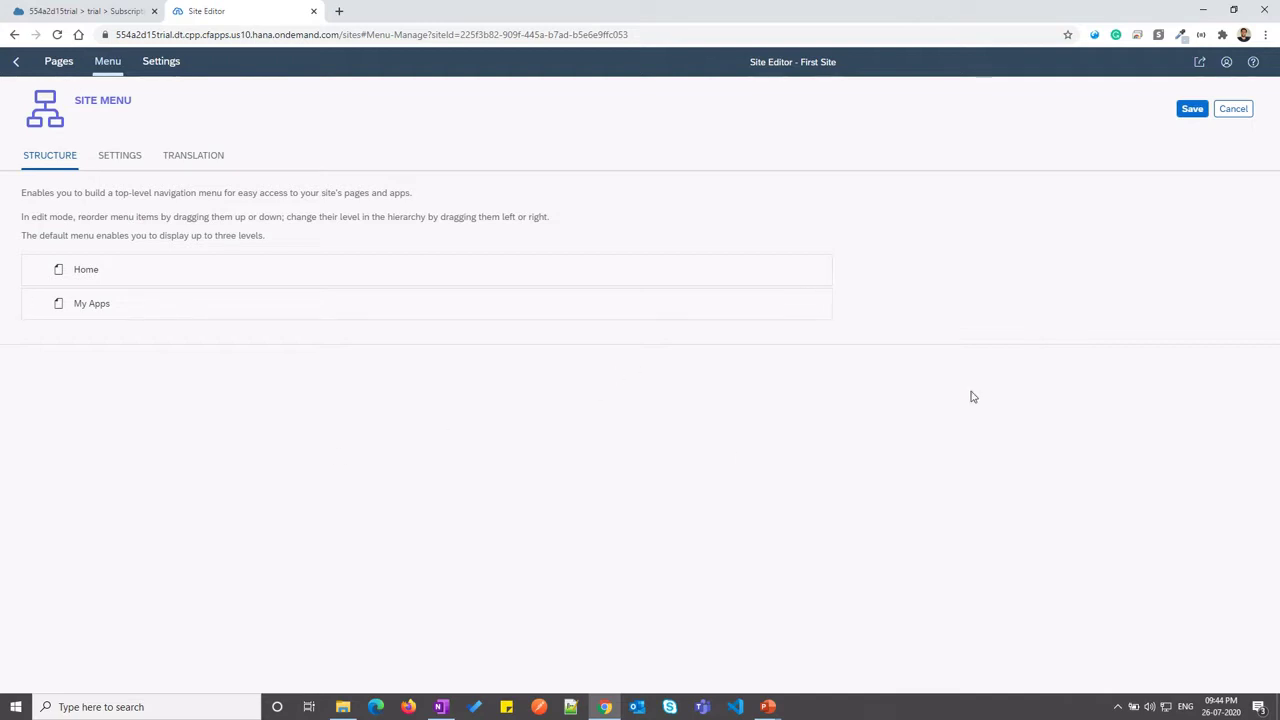
click(1187, 112)
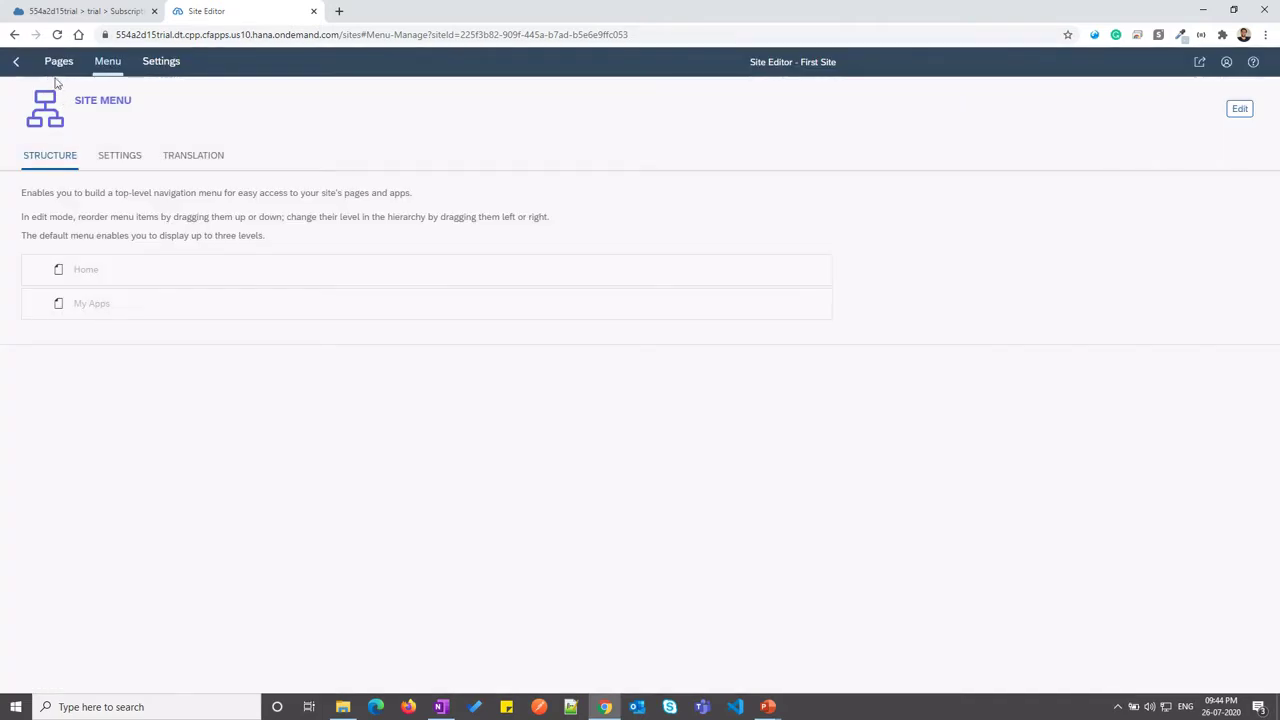
Set the JobCore page as the site's home page
click(56, 72)
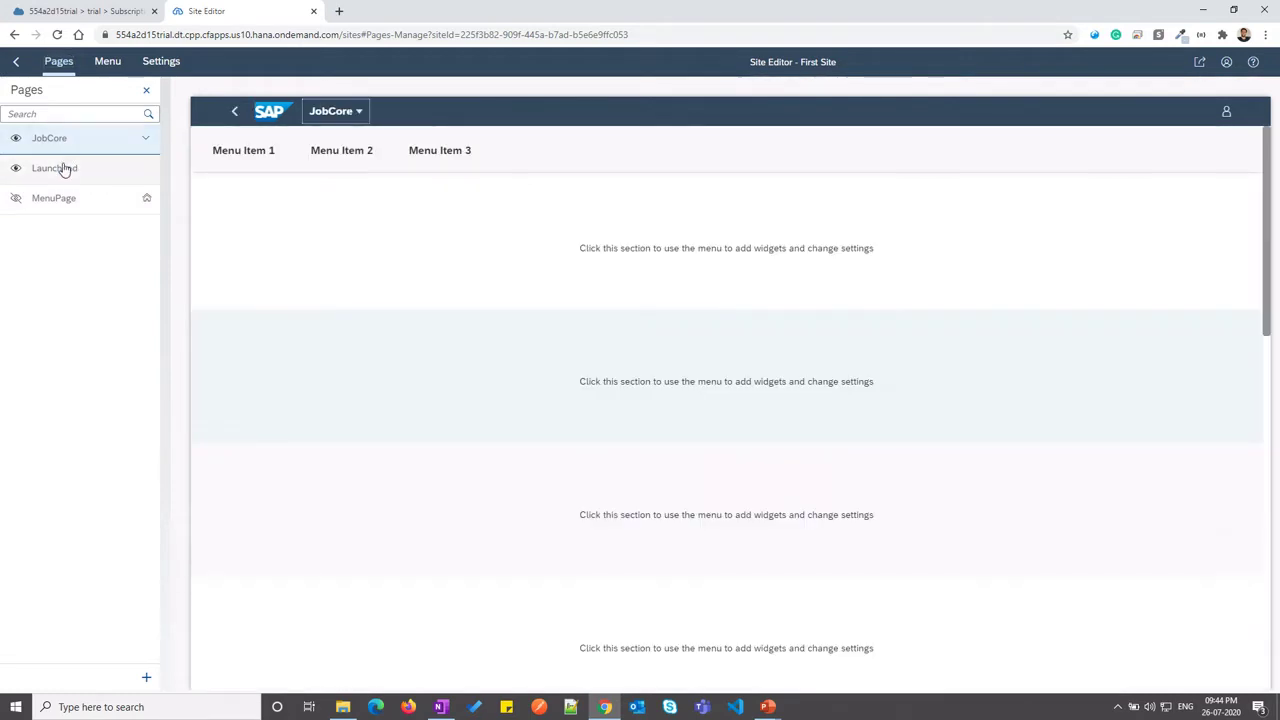
click(63, 170)
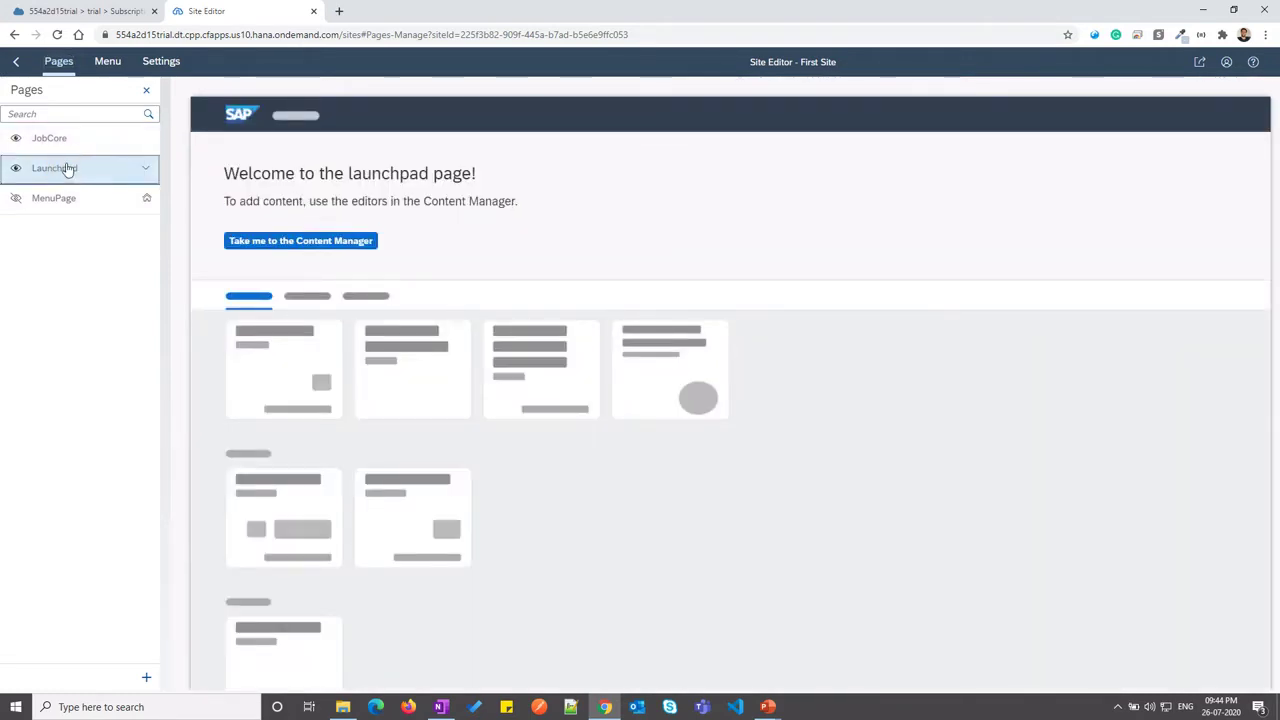
click(67, 145)
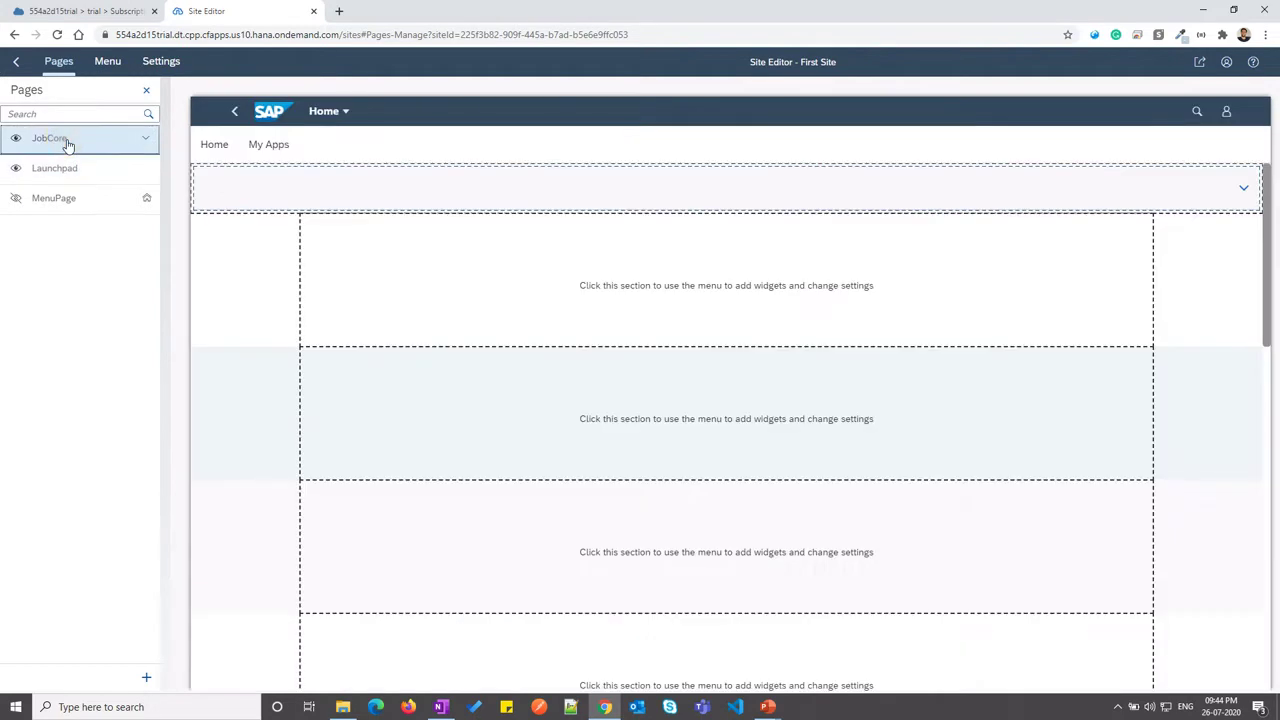
click(146, 140)
click(205, 131)
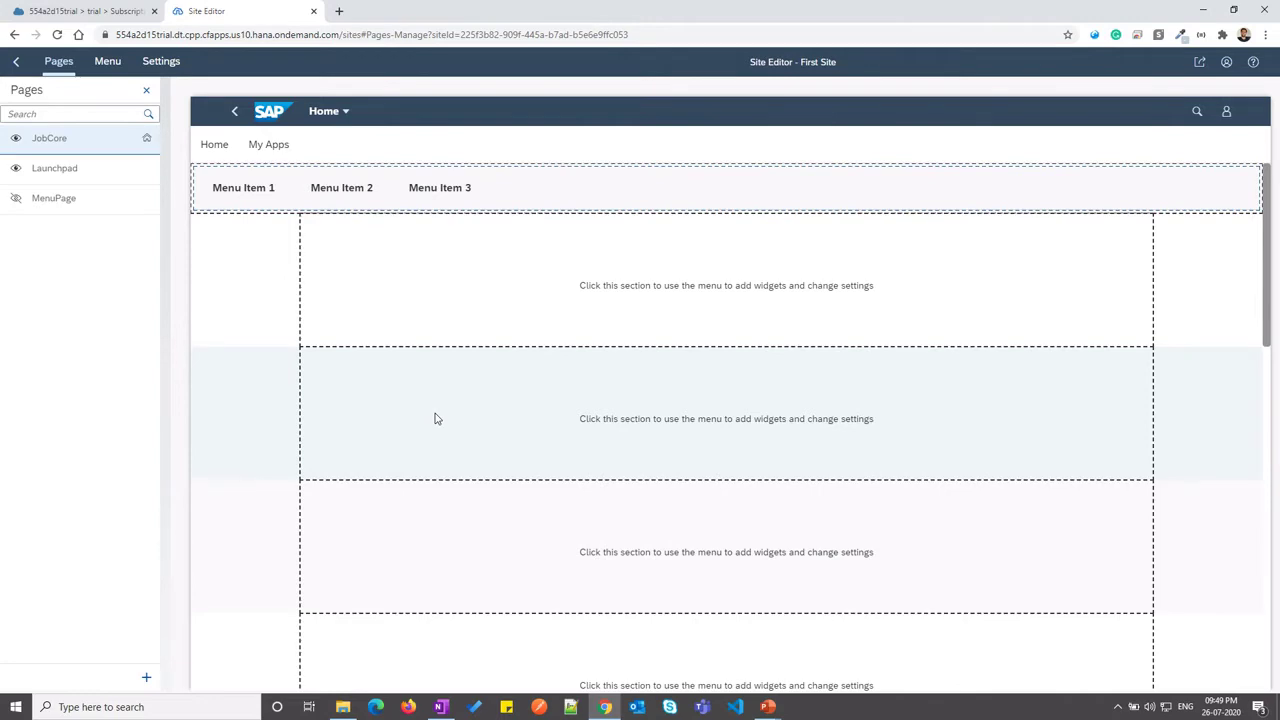
Delete the Standard Menu widget from the JobCore page's header section
scroll(435, 418, down, 6)
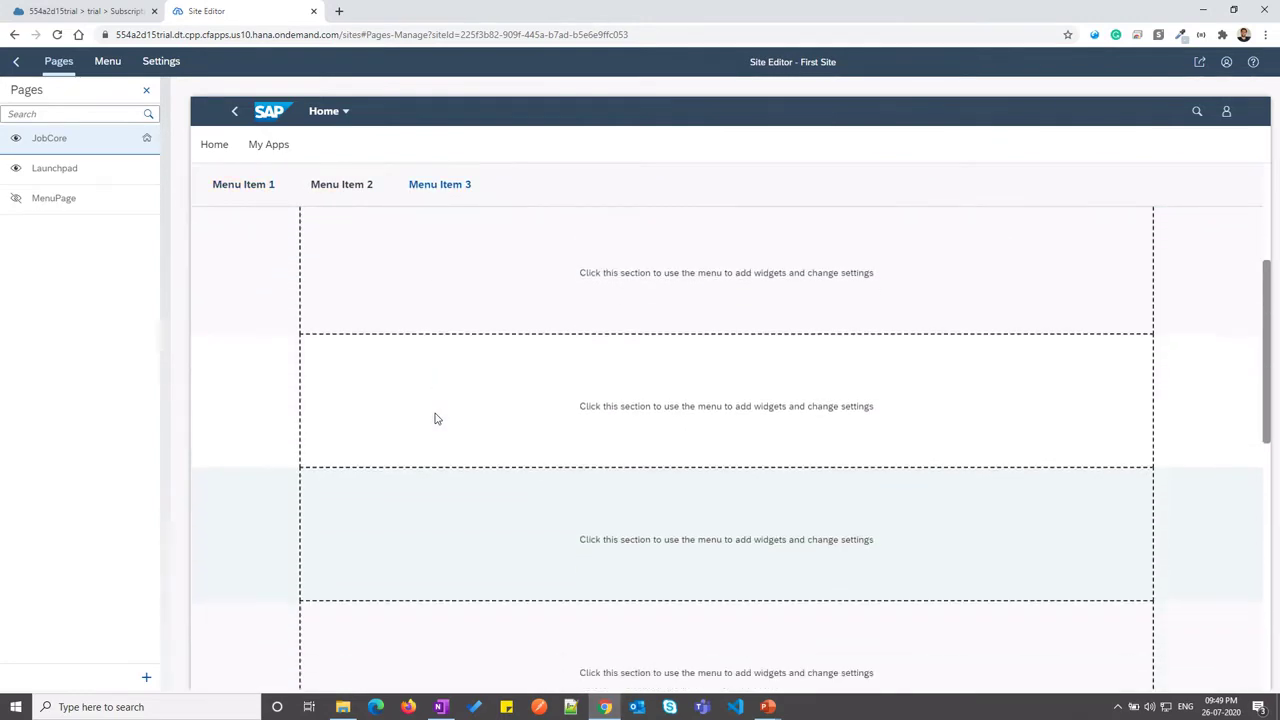
scroll(435, 418, up, 6)
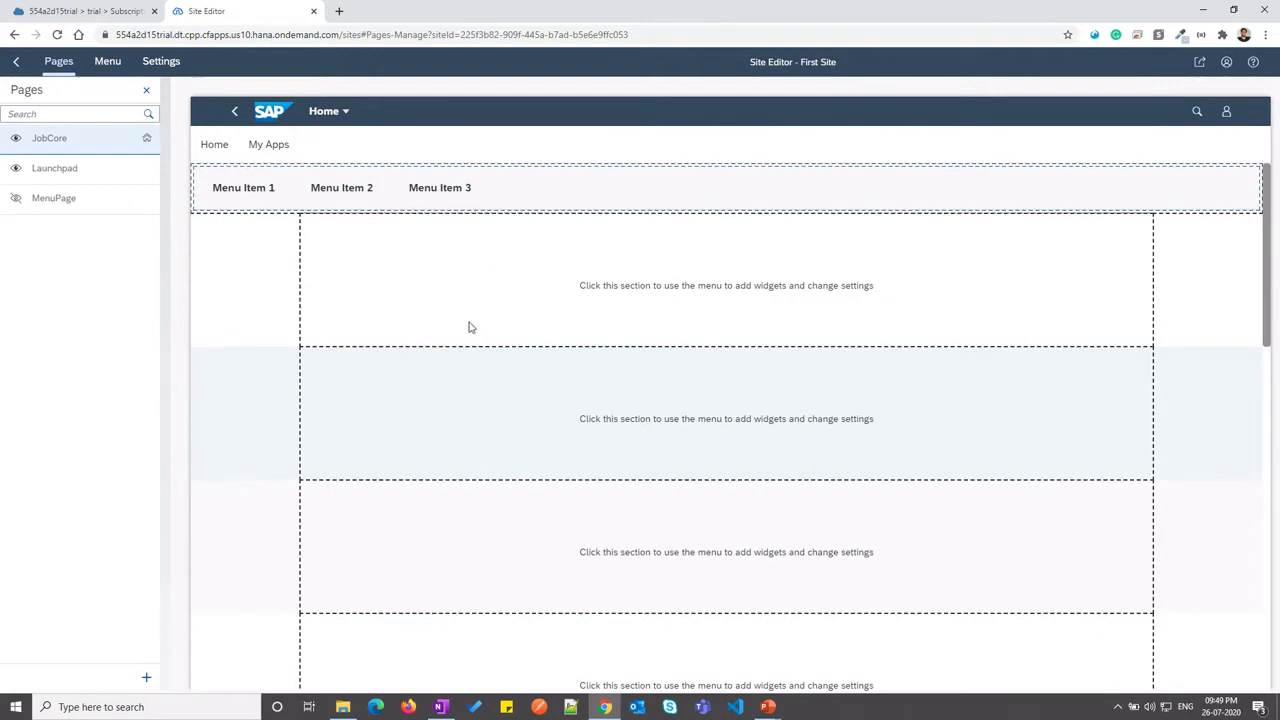
scroll(455, 527, down, 1)
scroll(455, 527, up, 1)
click(328, 196)
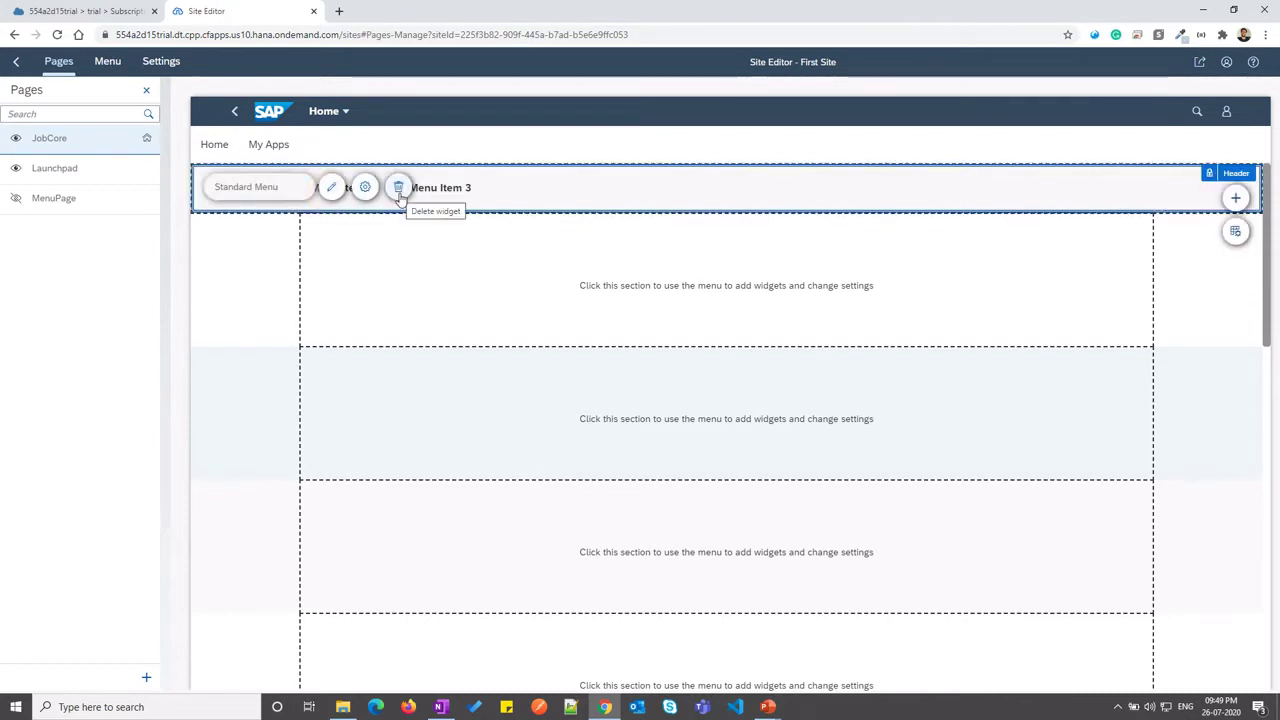
click(398, 190)
click(757, 424)
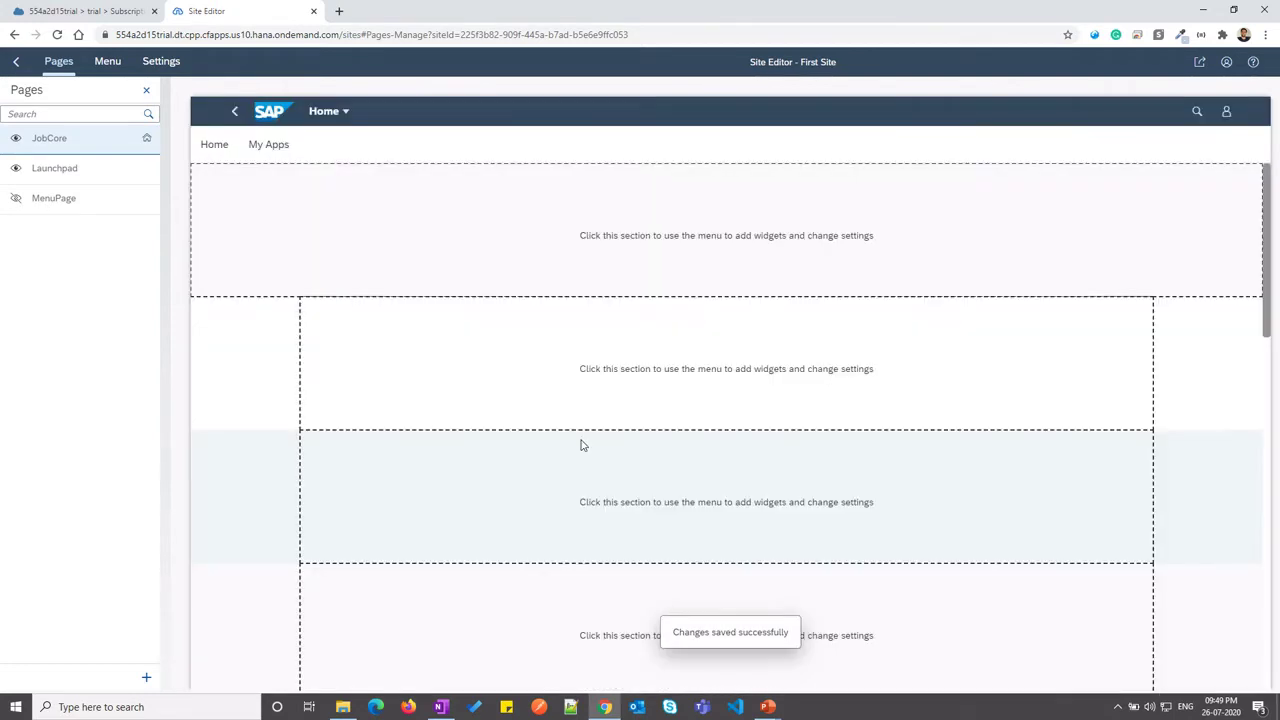
Add a Headline Carousel widget to the JobCore page's empty header section
click(677, 251)
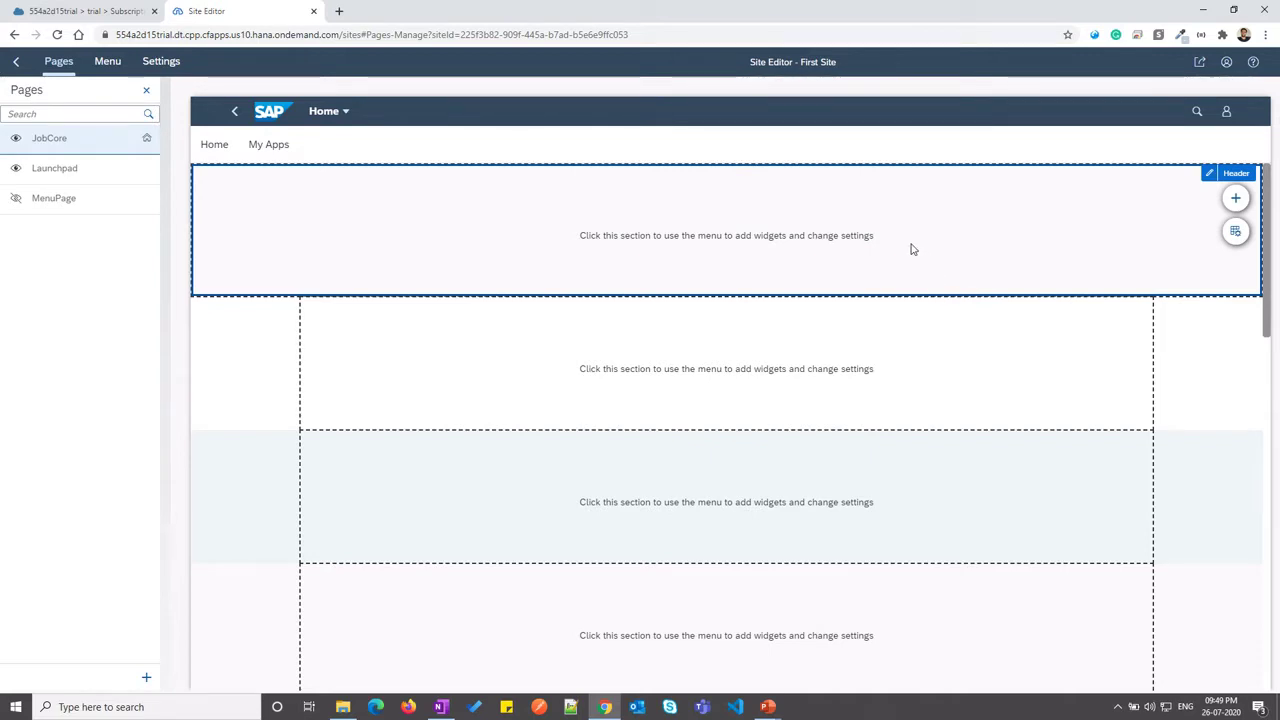
click(1234, 199)
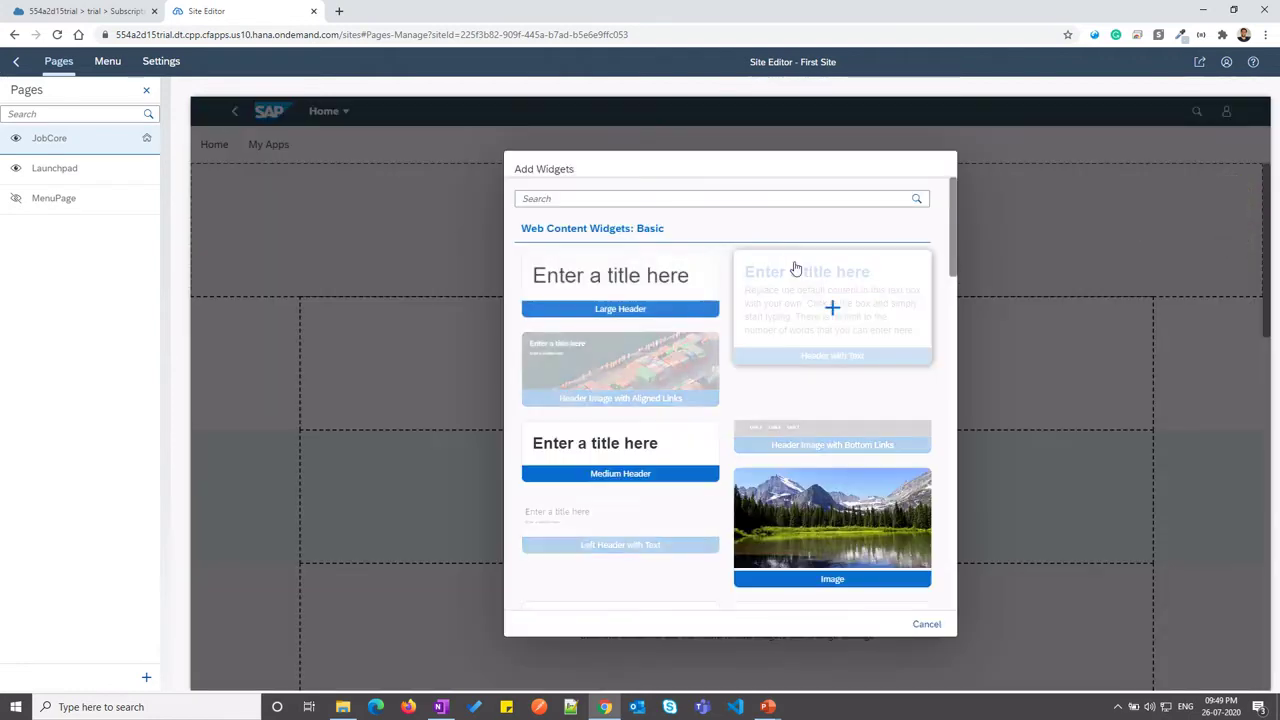
scroll(592, 398, down, 3)
scroll(626, 417, up, 3)
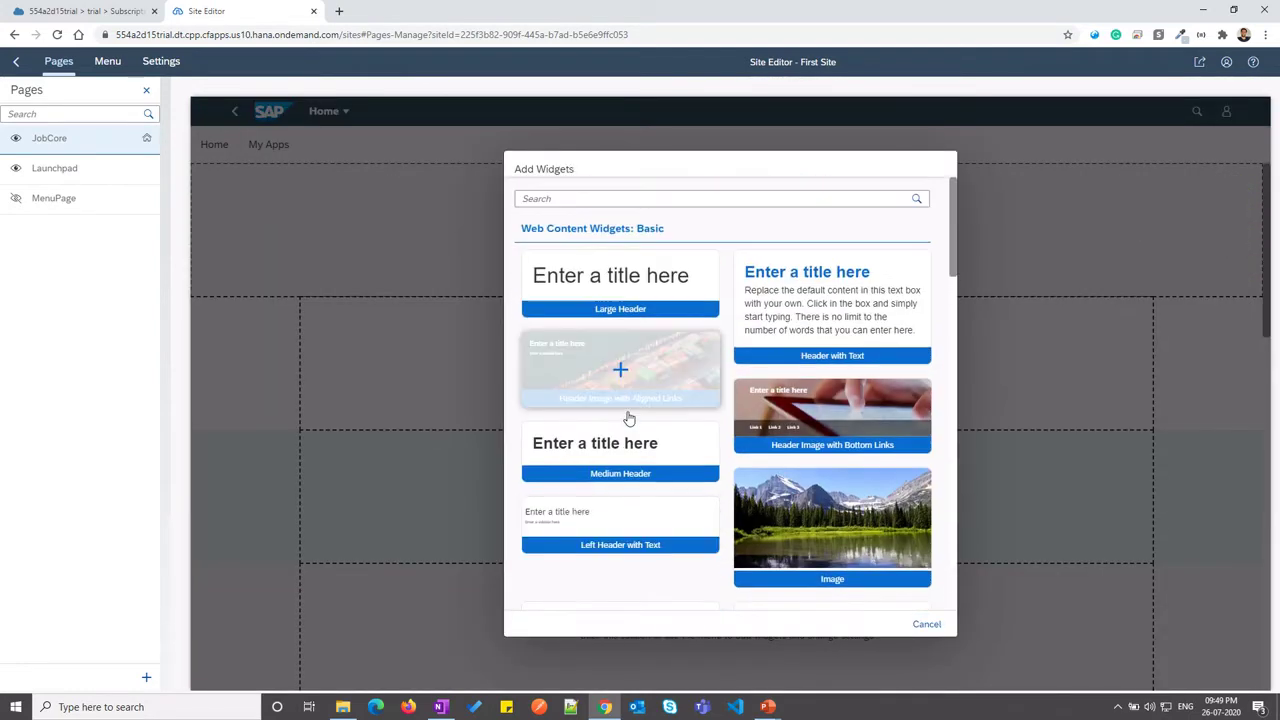
scroll(622, 378, down, 10)
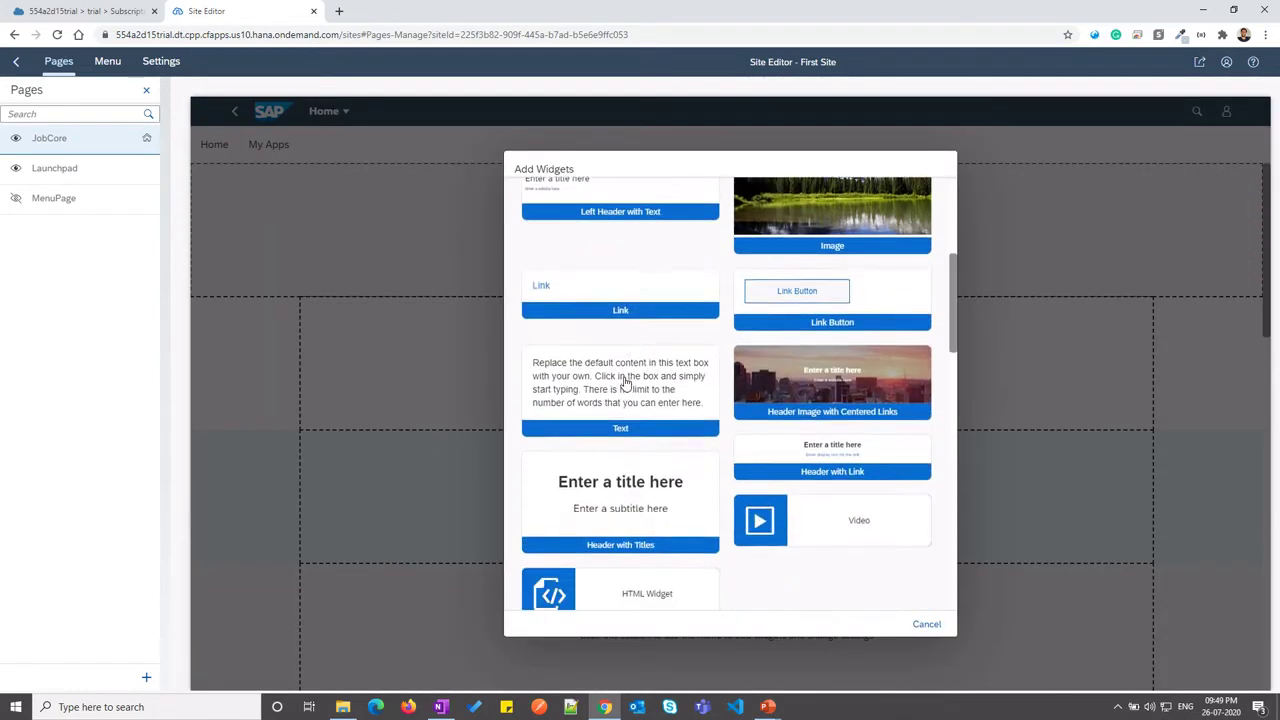
scroll(625, 383, down, 2)
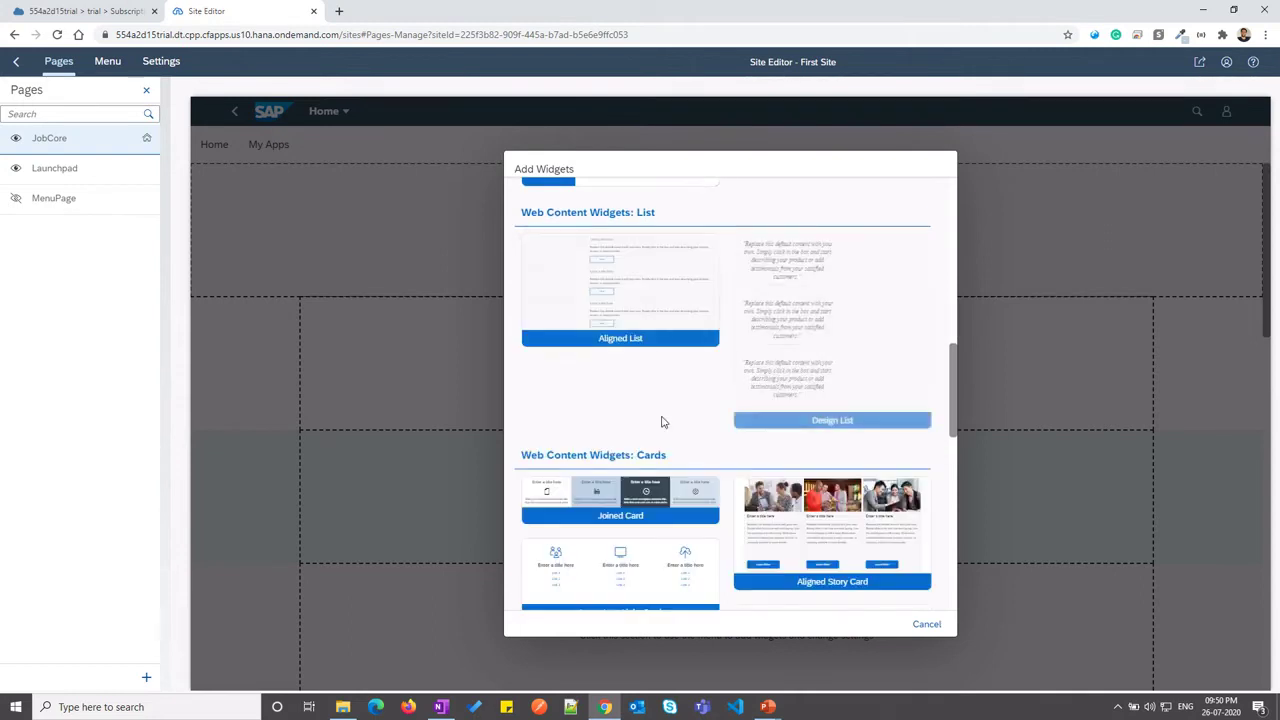
scroll(662, 423, down, 6)
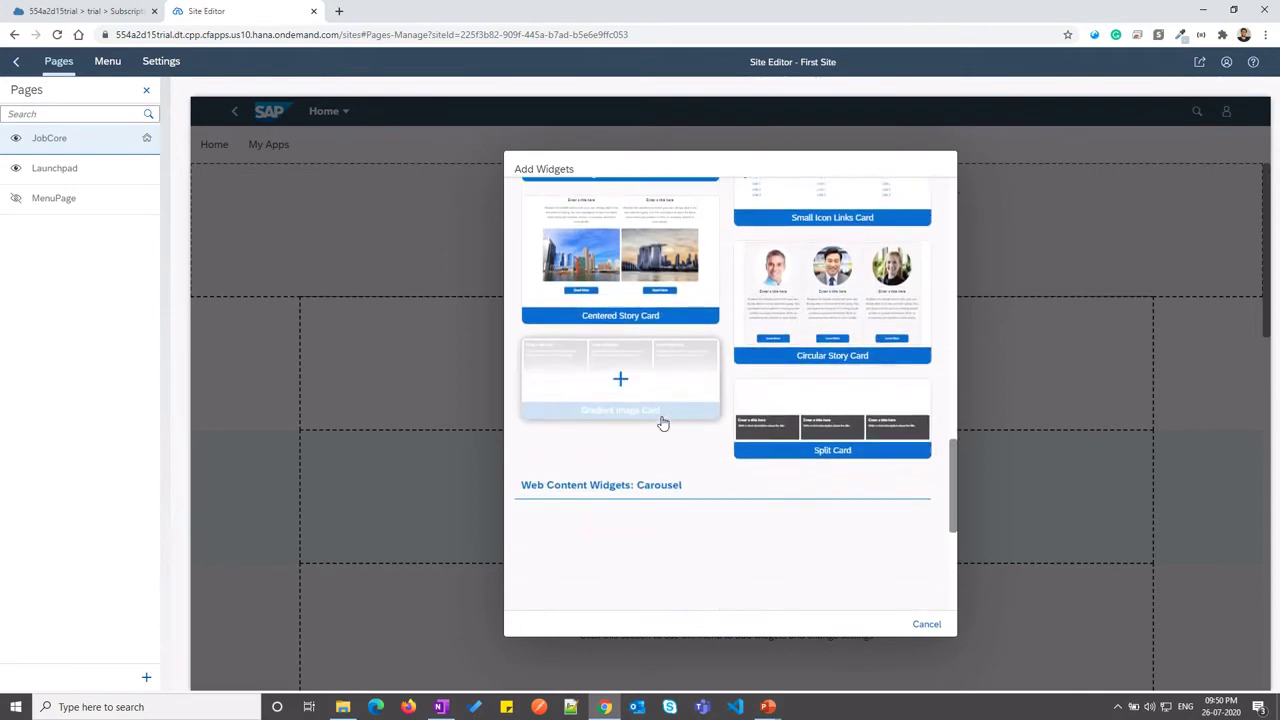
scroll(662, 423, down, 2)
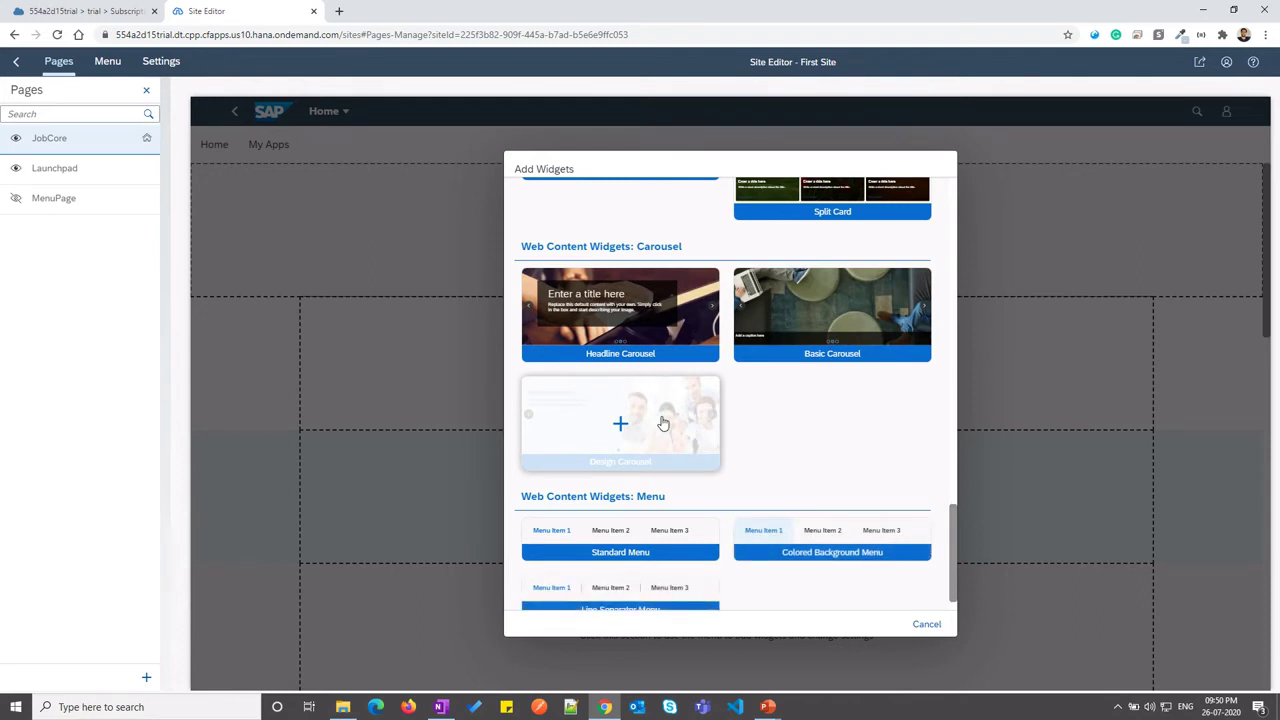
click(620, 318)
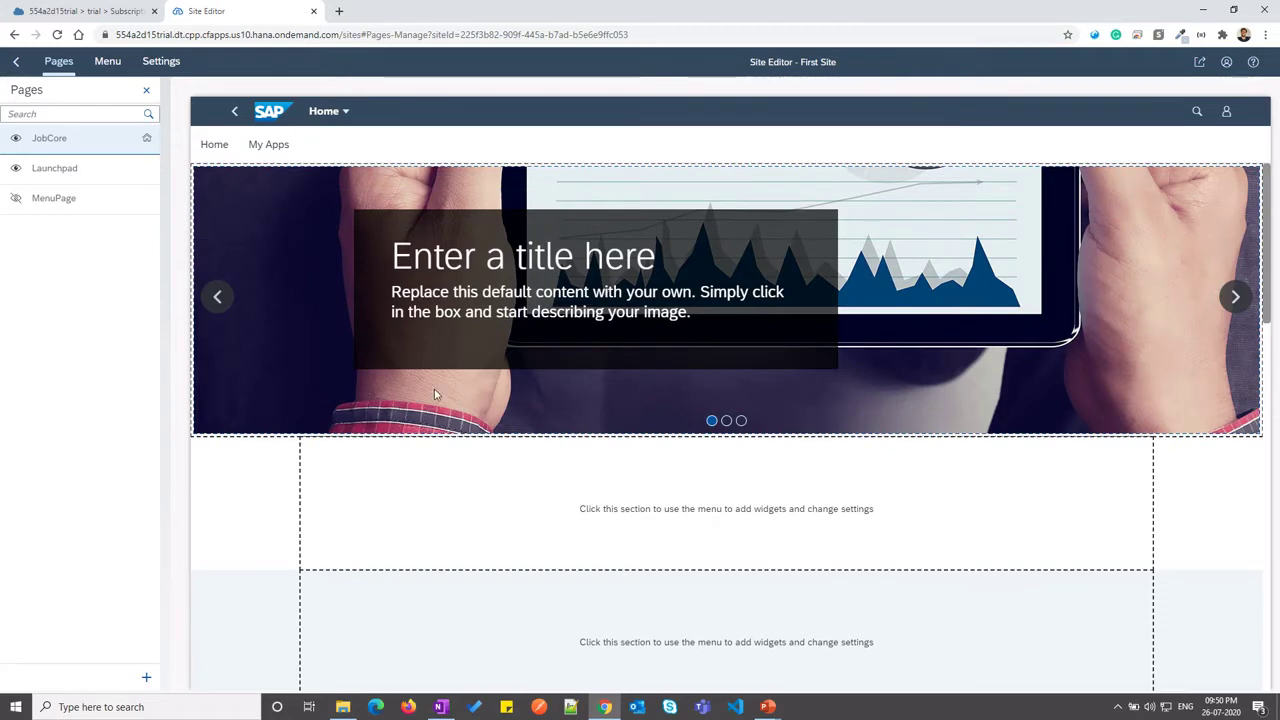
Add a Header with Titles widget to the empty Section 1 below the headline carousel
click(385, 396)
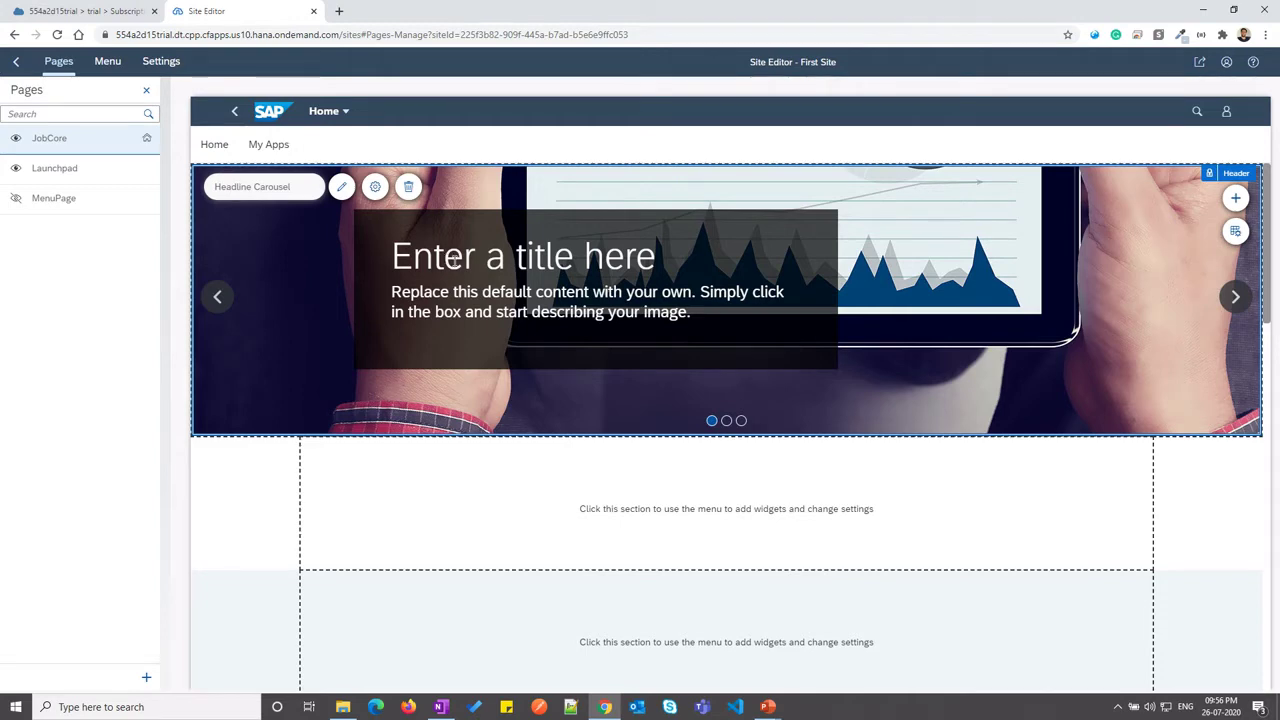
click(466, 491)
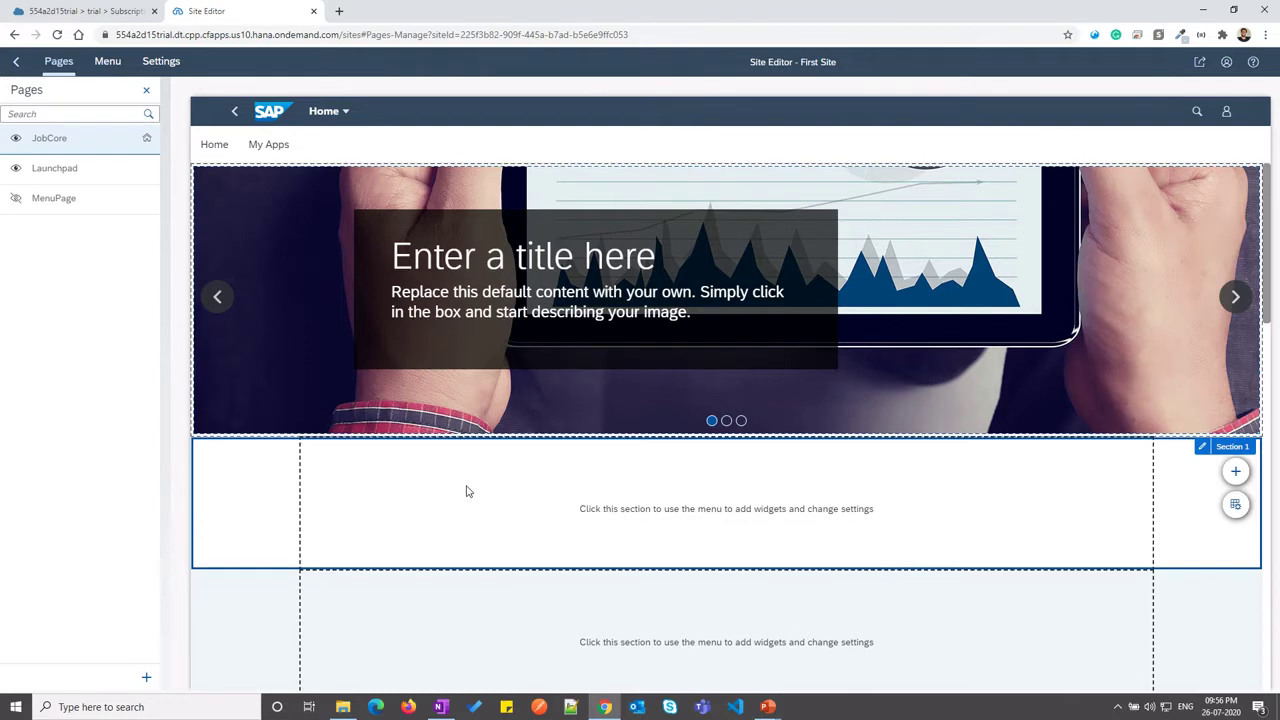
scroll(468, 491, down, 2)
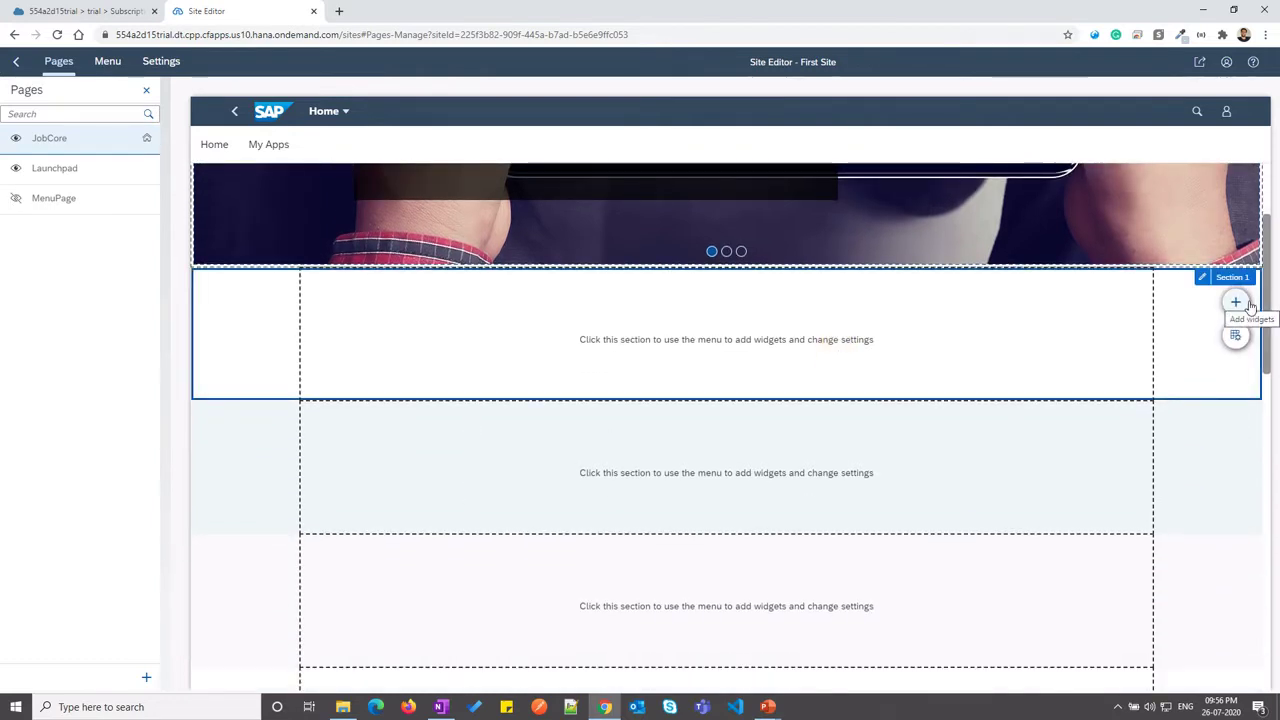
click(1236, 302)
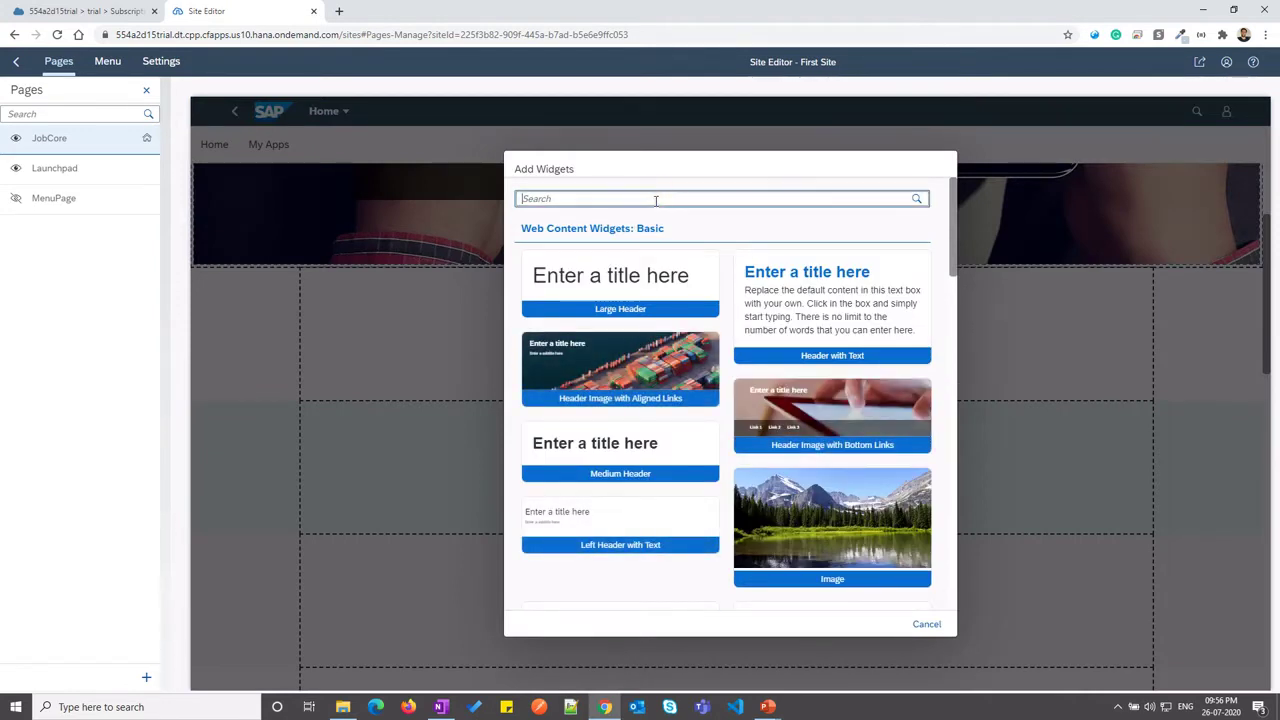
text(headerm)
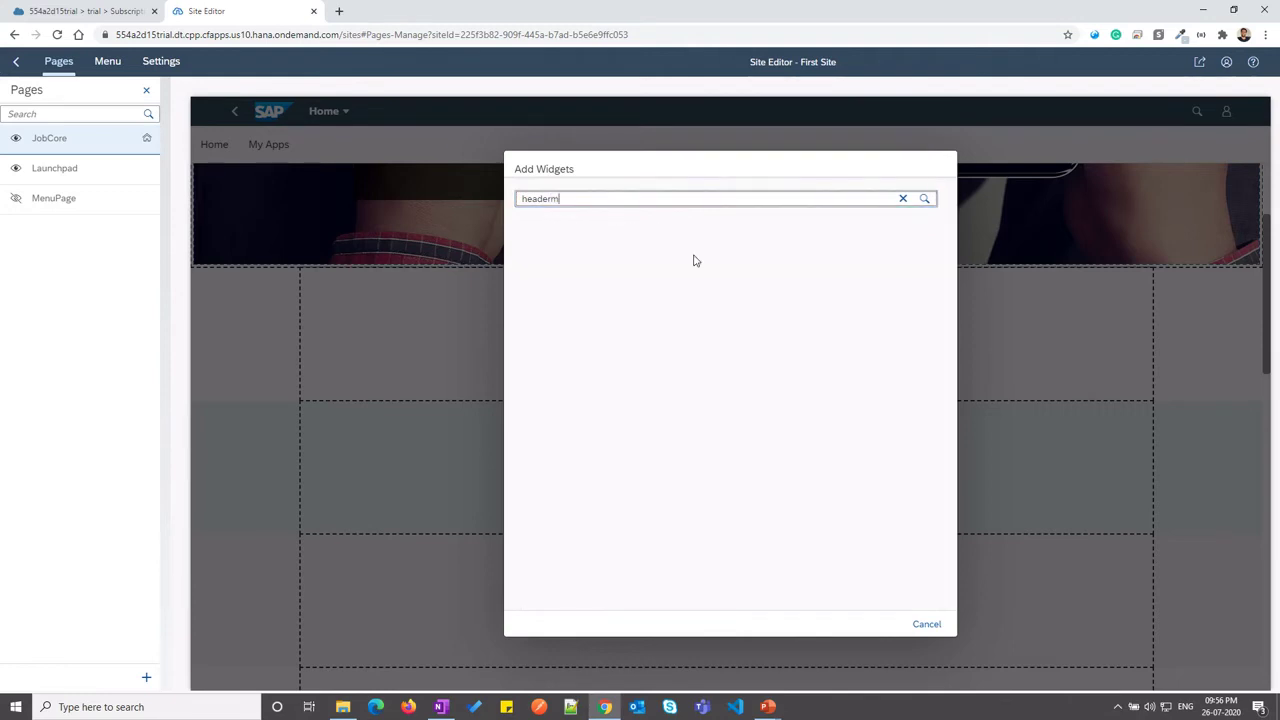
key(BackSpace)
text(wi)
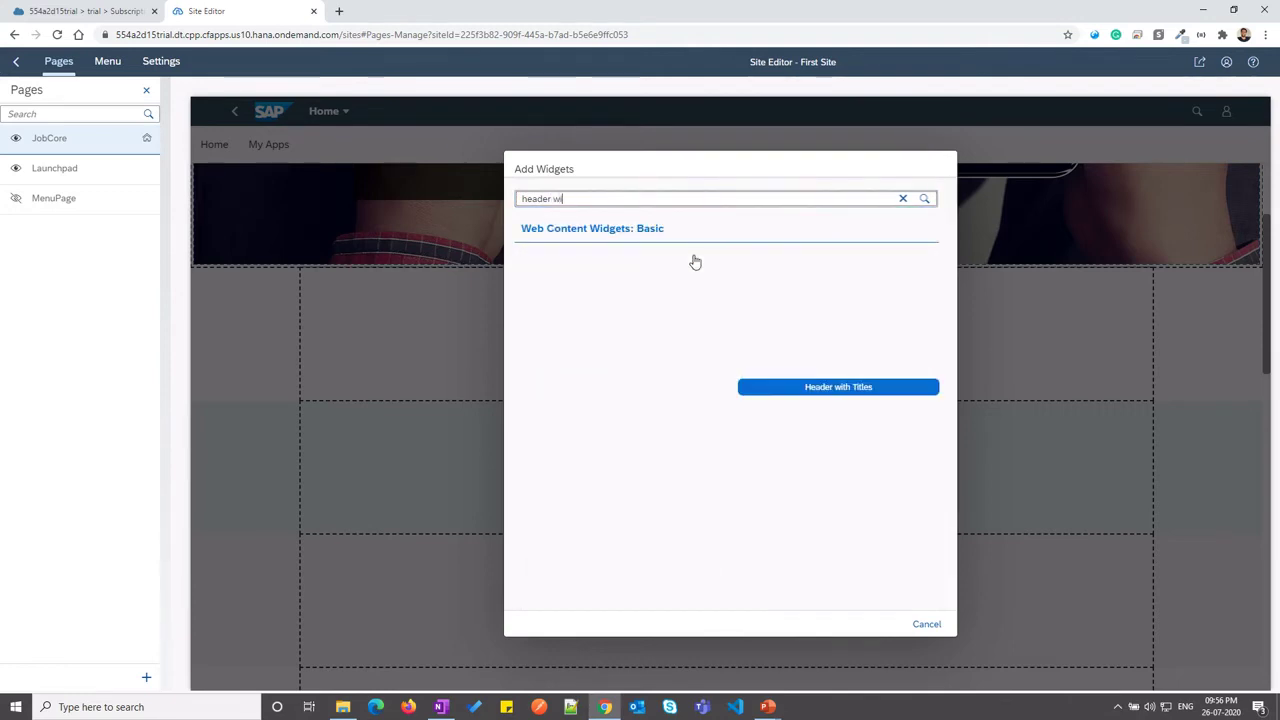
click(856, 424)
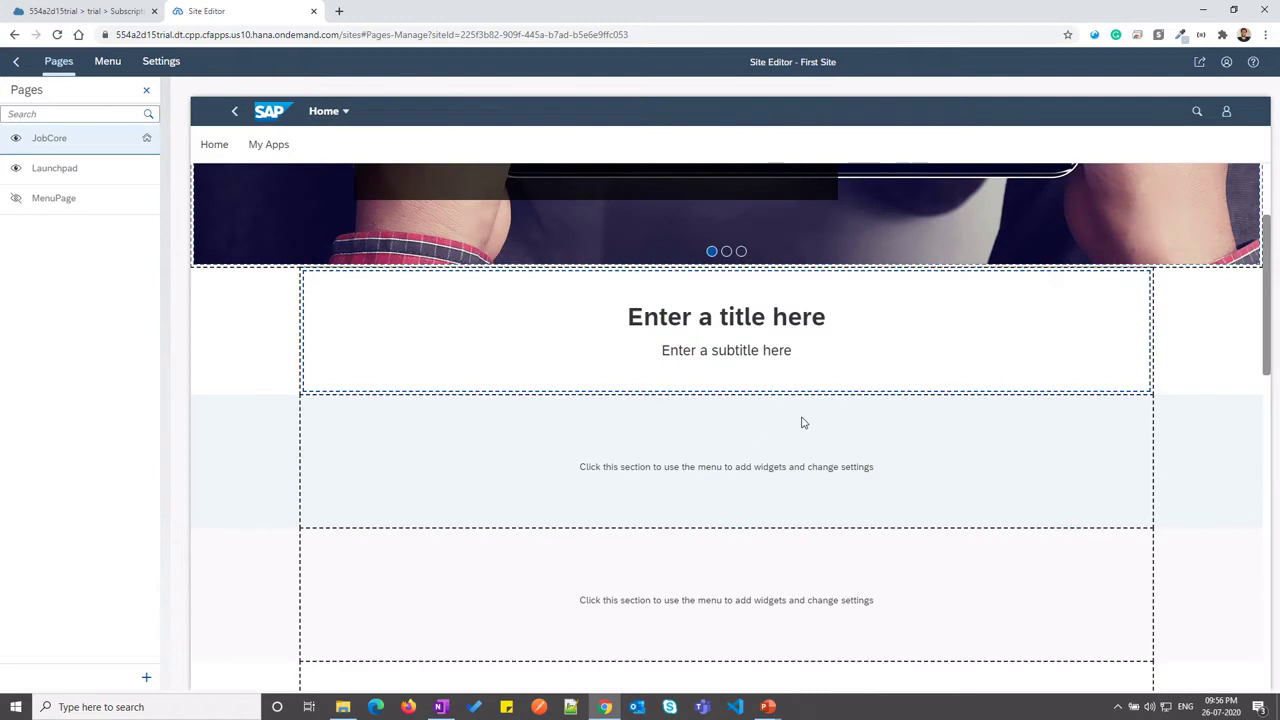
Add the aligned card widget with three image cards to Section 1, under its title header
click(1103, 331)
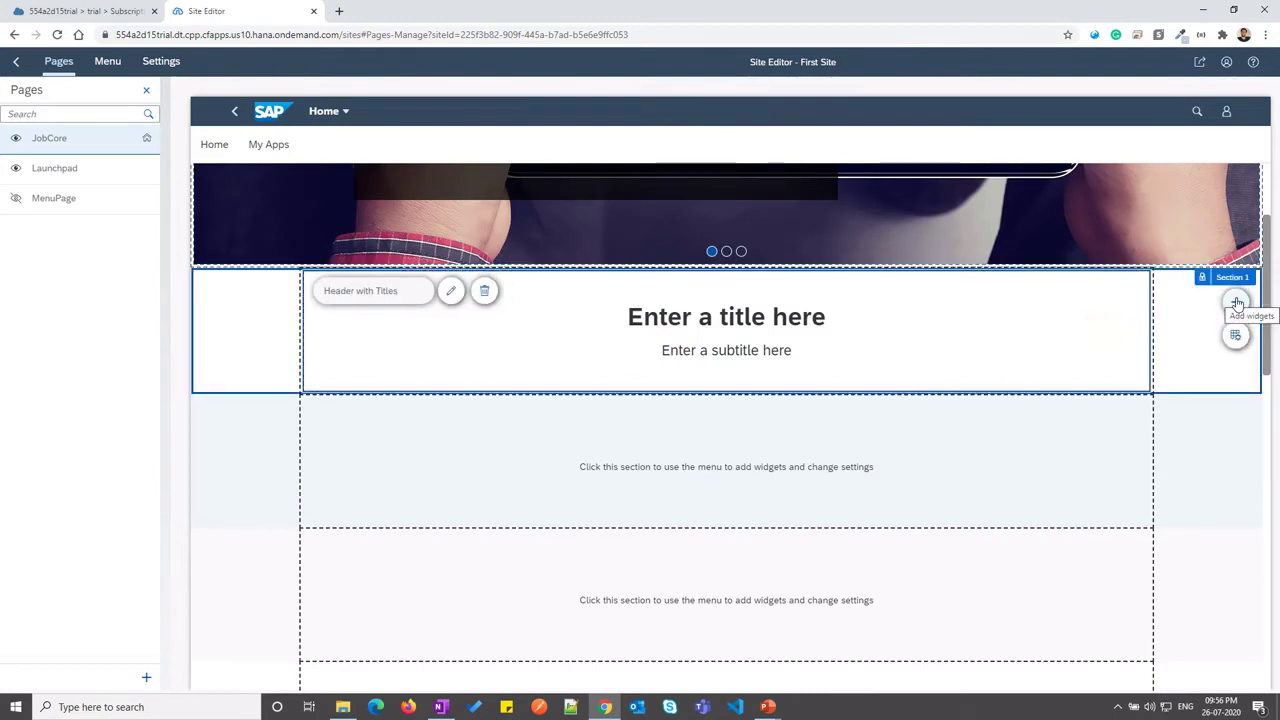
click(1237, 303)
click(782, 199)
text(a)
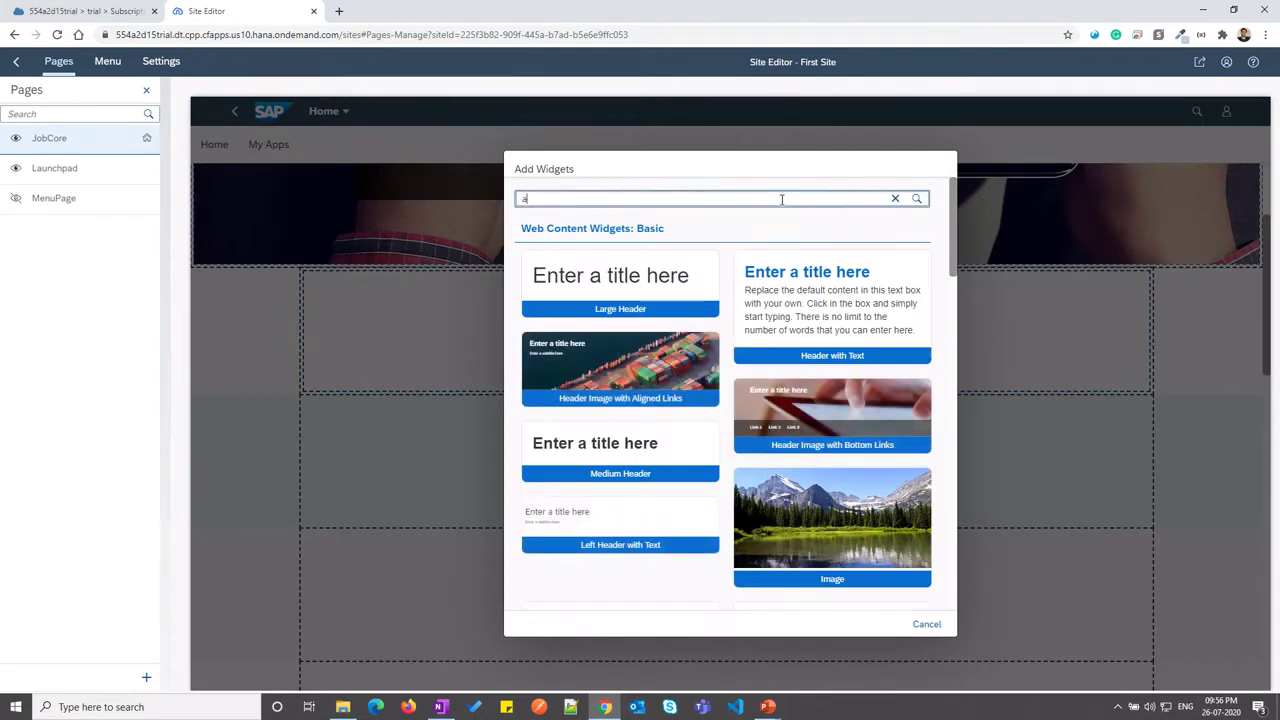
text(ligne)
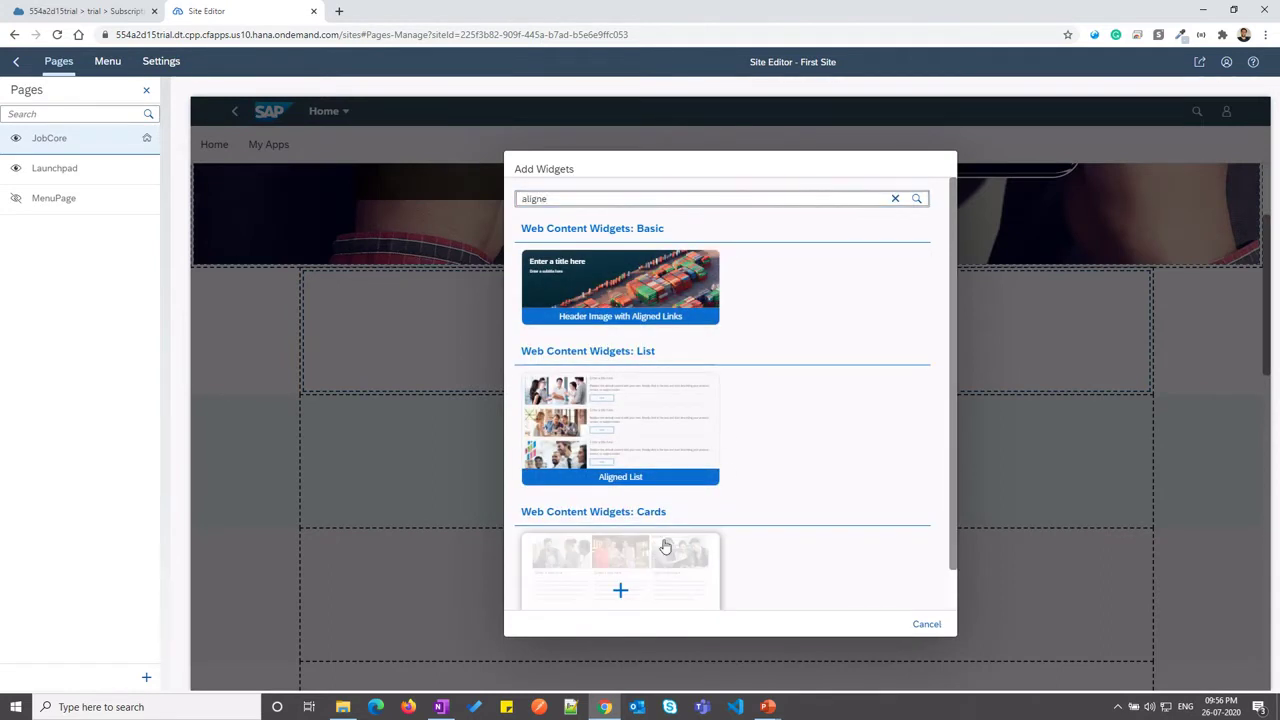
scroll(660, 550, down, 1)
click(652, 552)
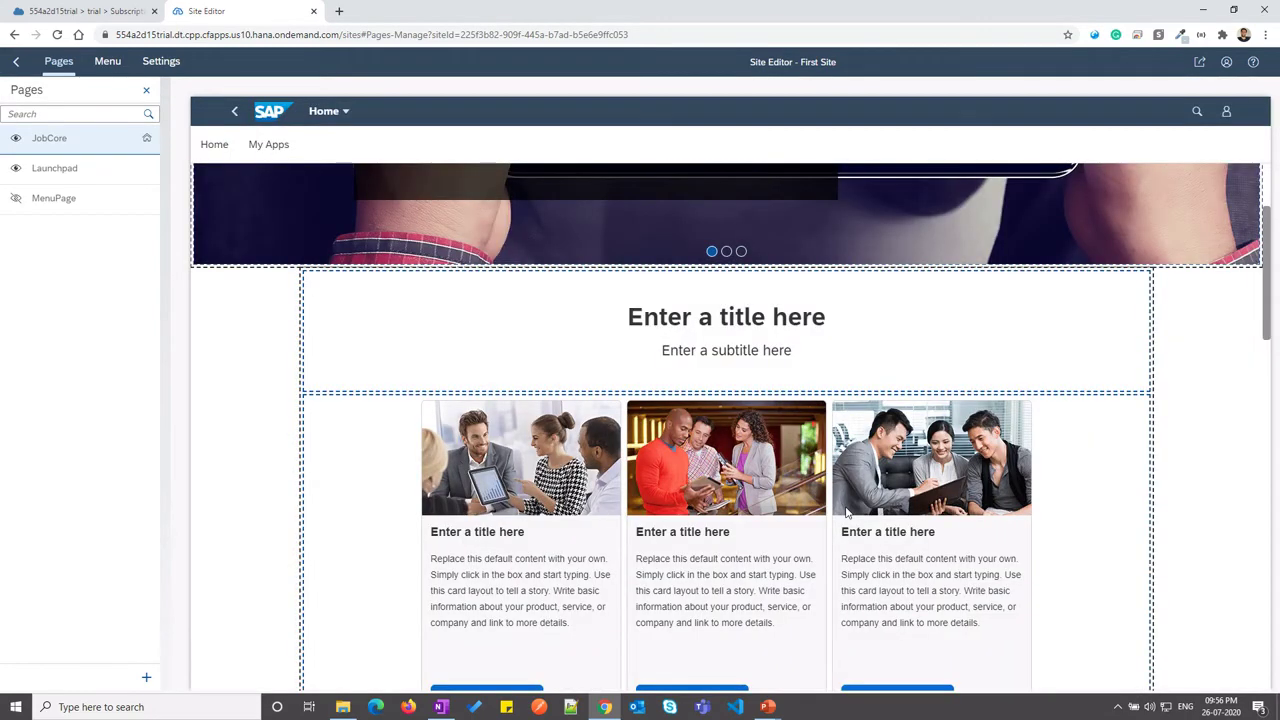
Add a Header with Titles widget to the empty Section 2 below the three image cards
scroll(847, 512, down, 3)
click(560, 590)
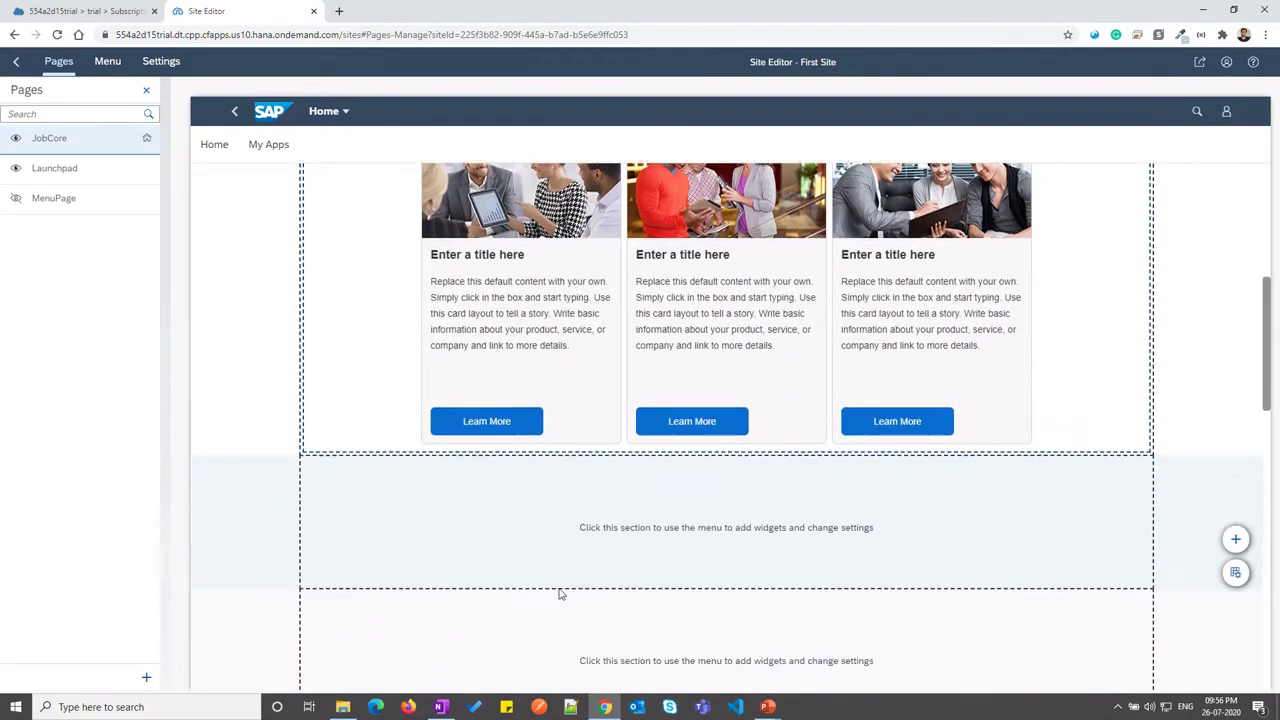
scroll(560, 594, down, 2)
click(846, 366)
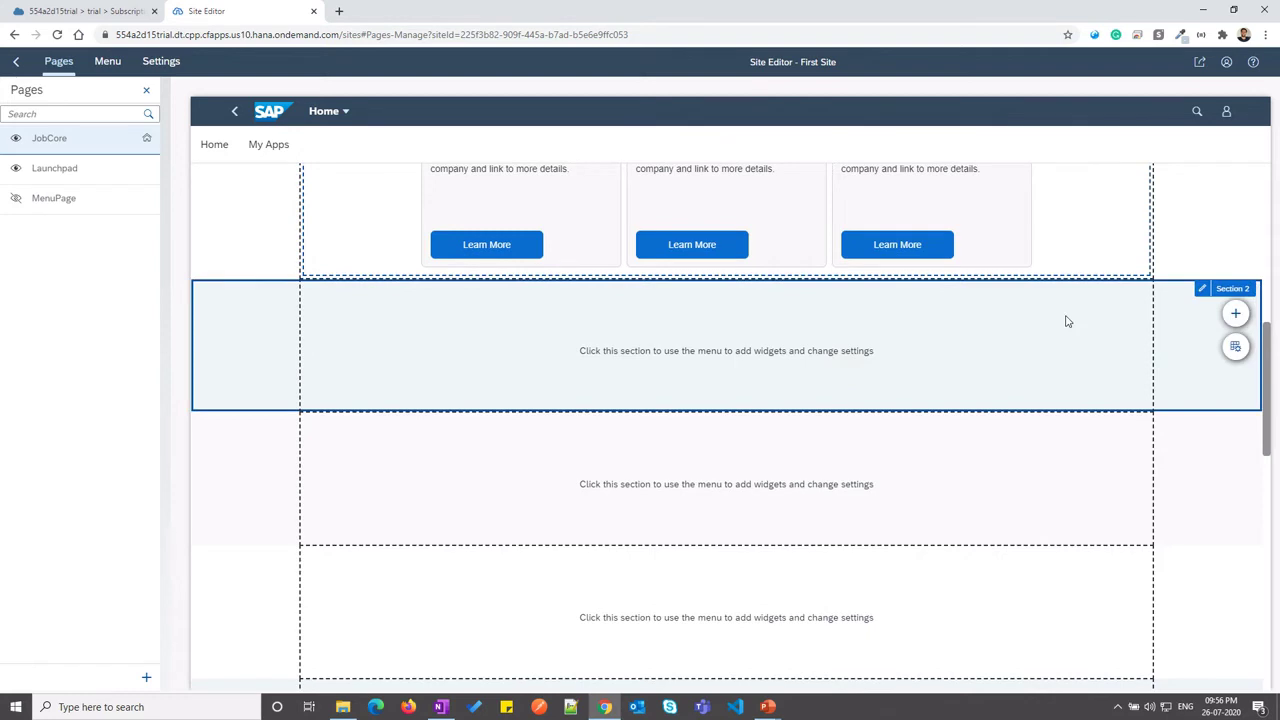
click(1235, 313)
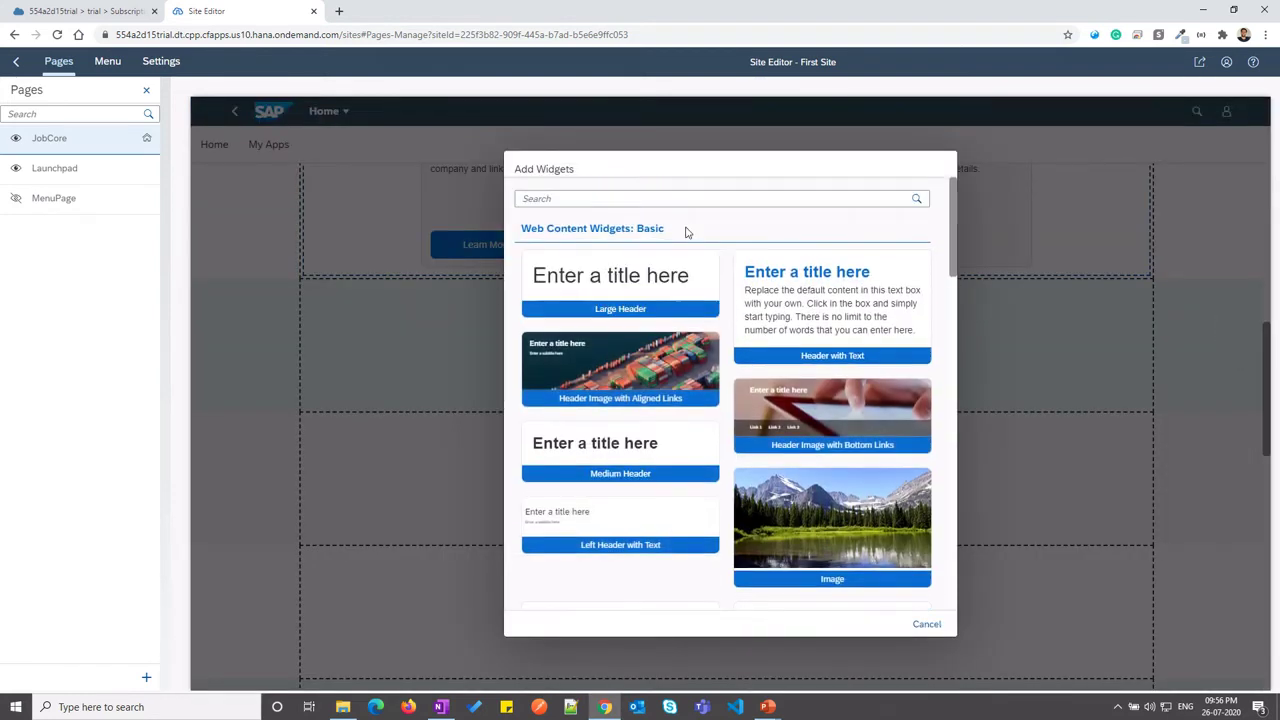
click(630, 198)
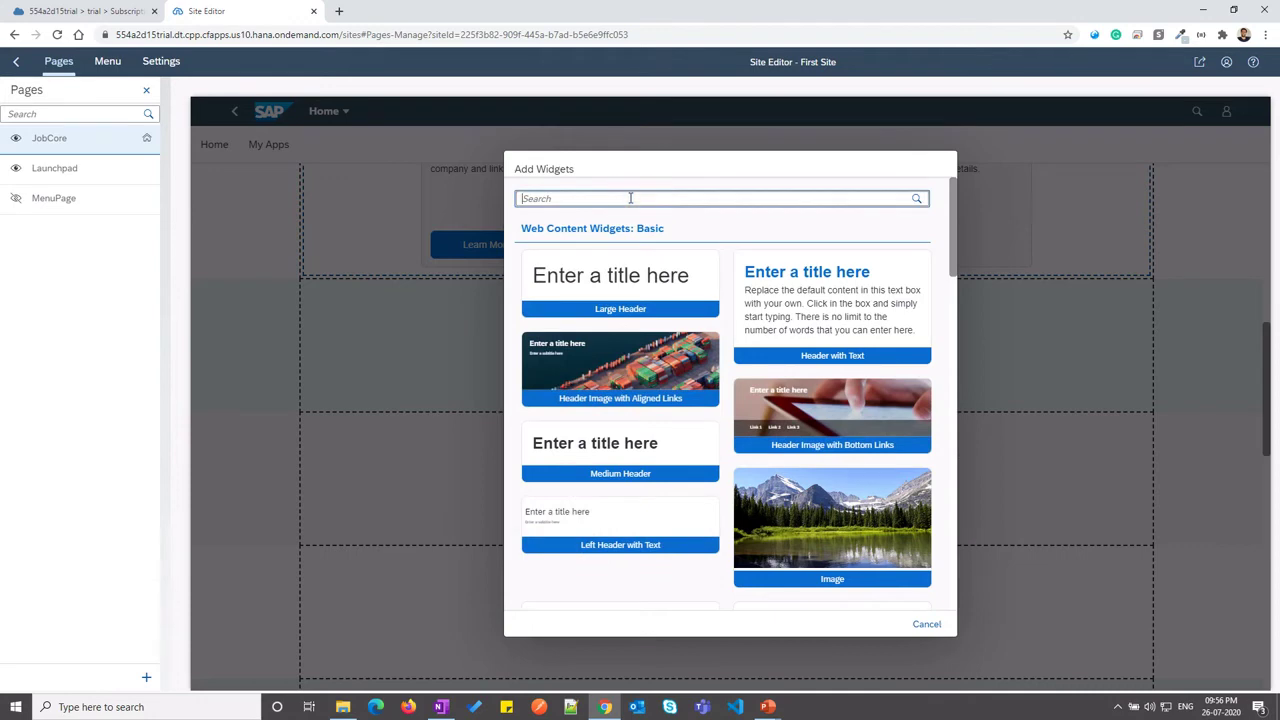
text(header)
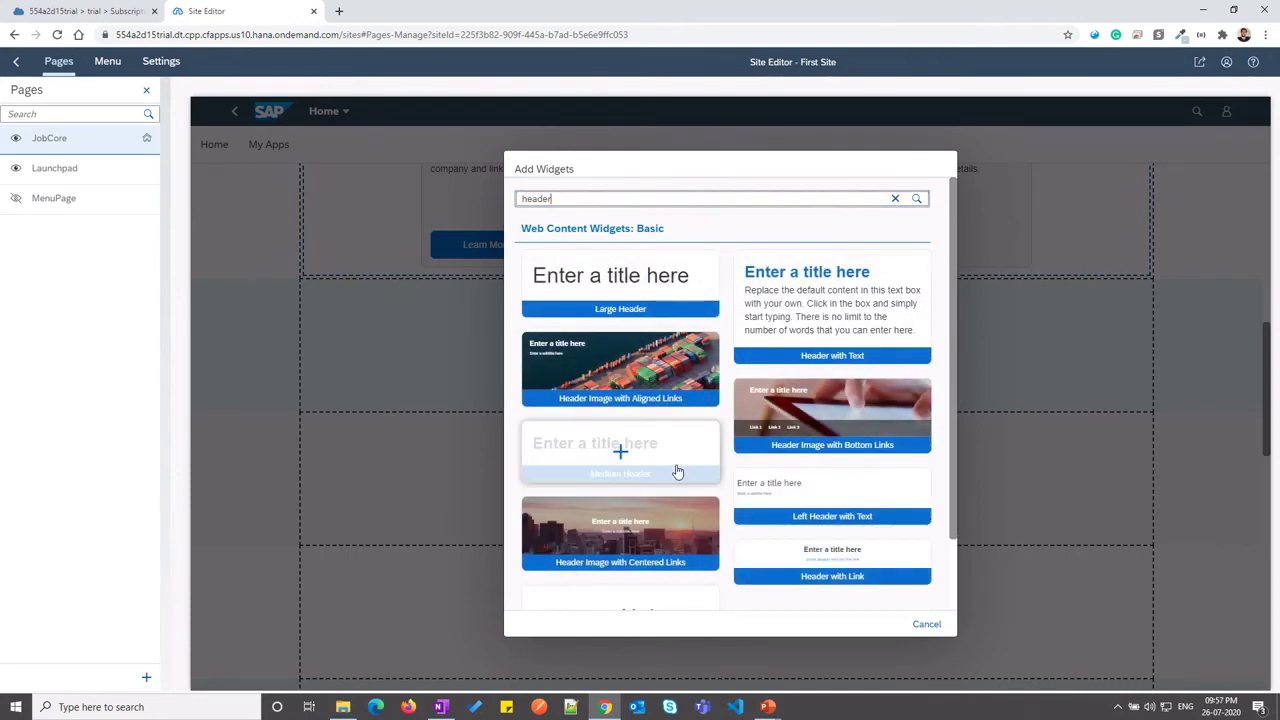
scroll(791, 531, down, 2)
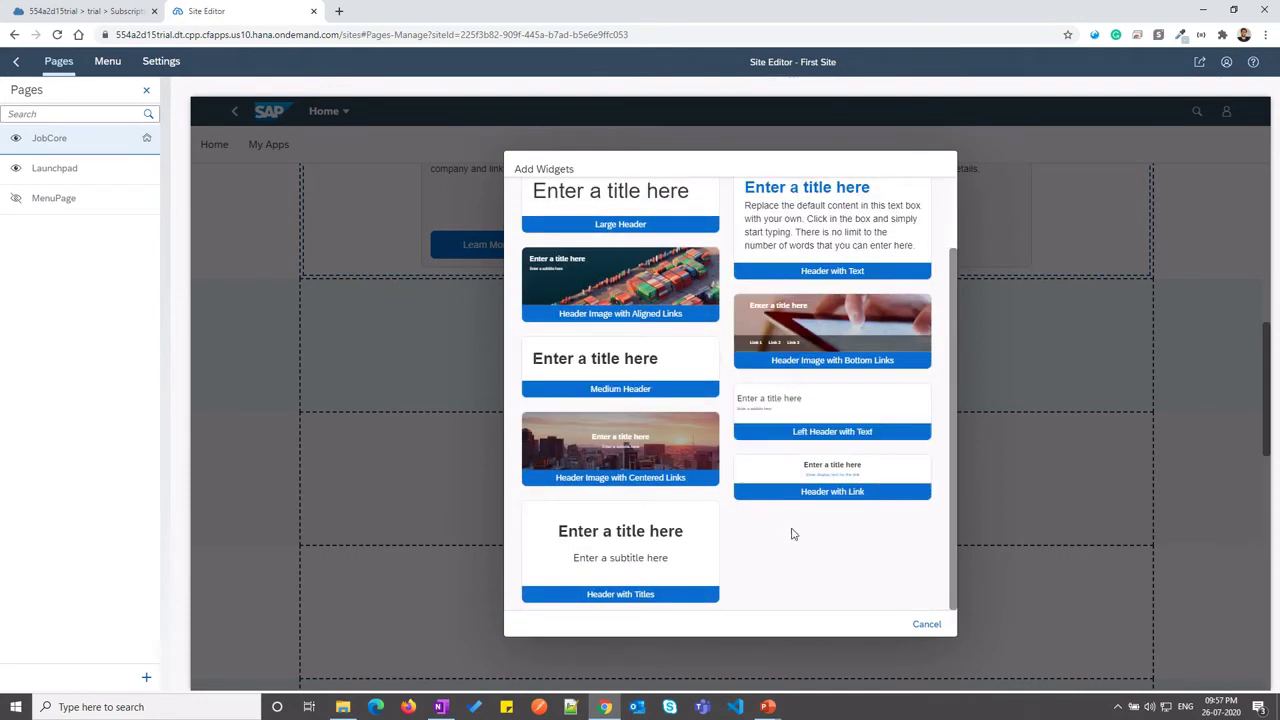
click(633, 553)
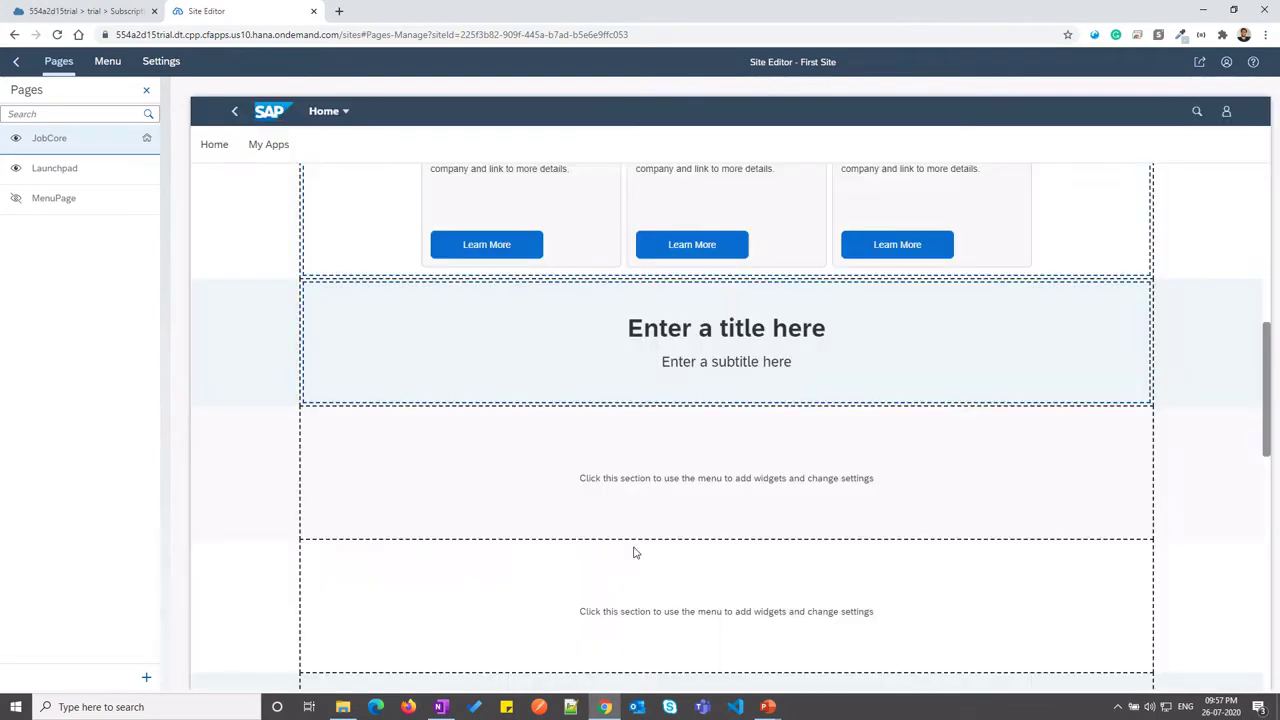
Add a Centered Story Card widget to Section 2, under its title header
click(1103, 349)
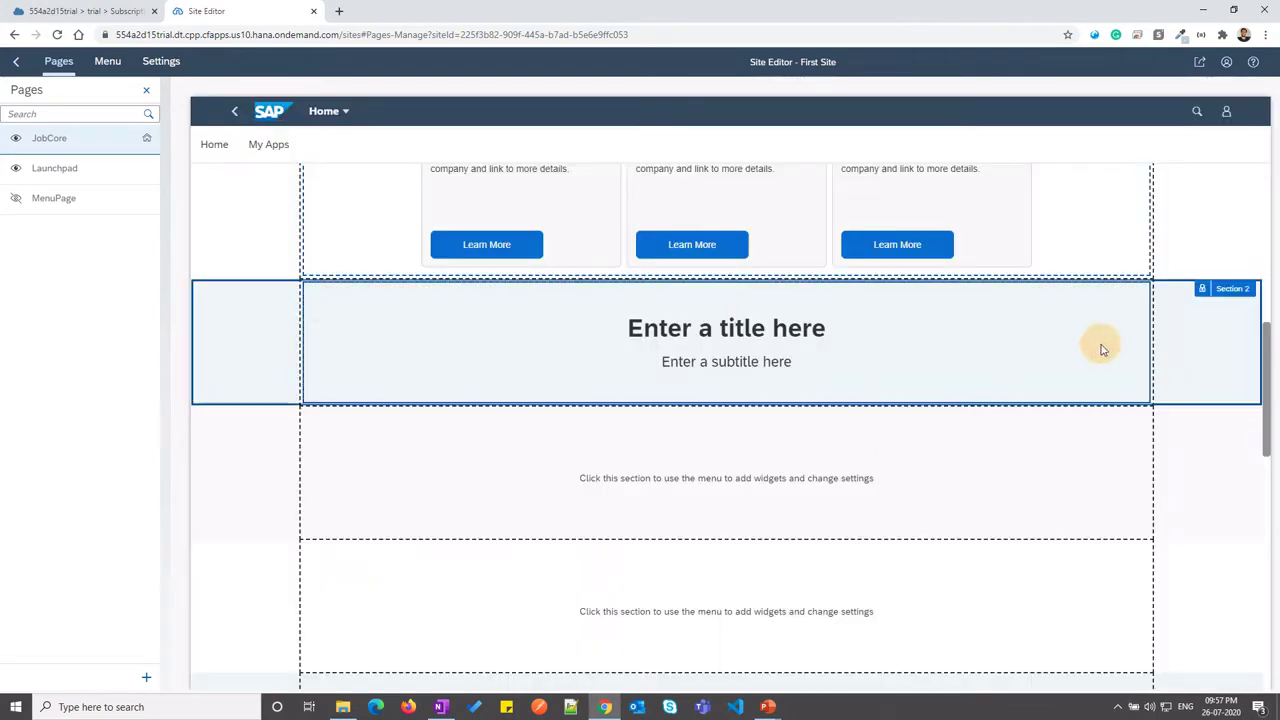
click(1232, 306)
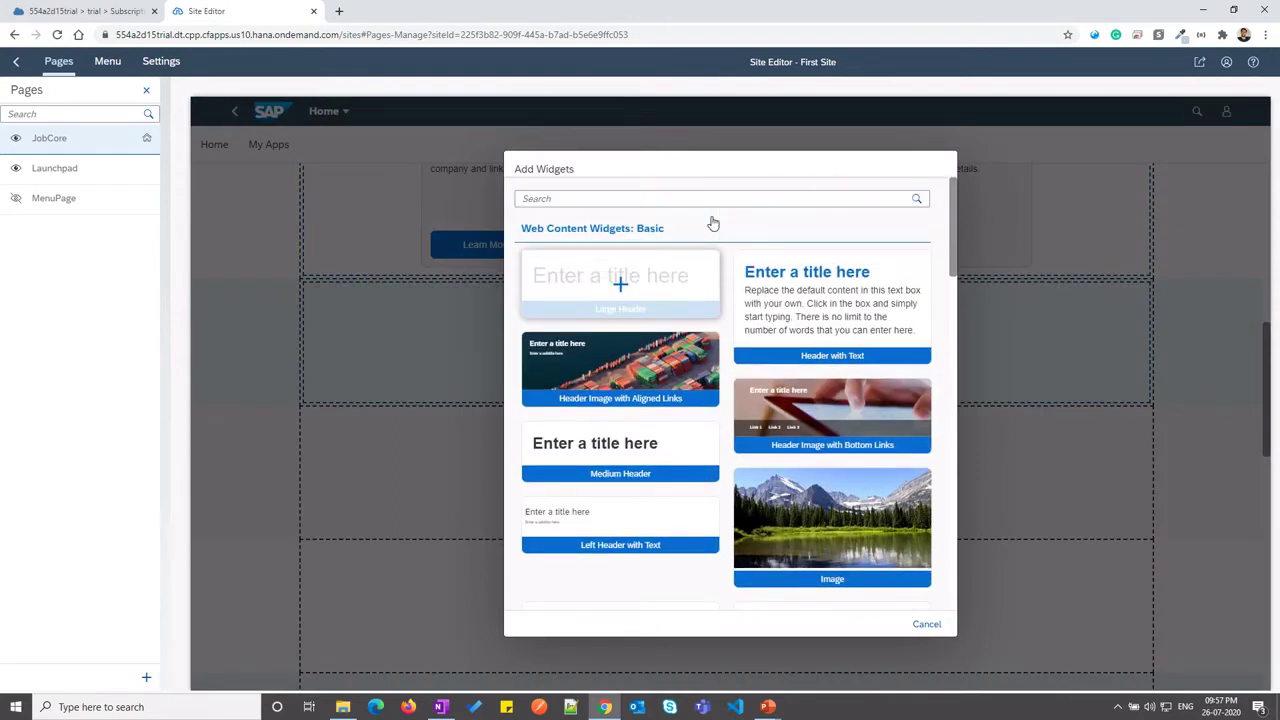
click(663, 199)
text(center)
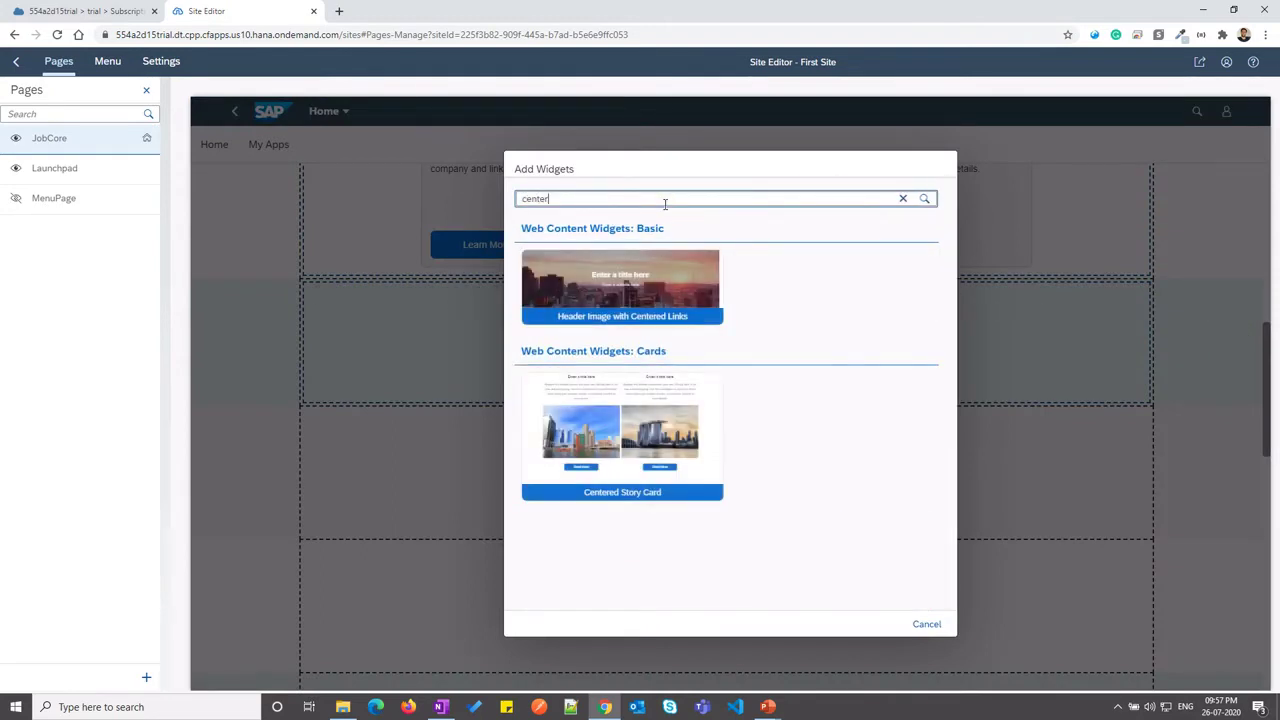
click(618, 434)
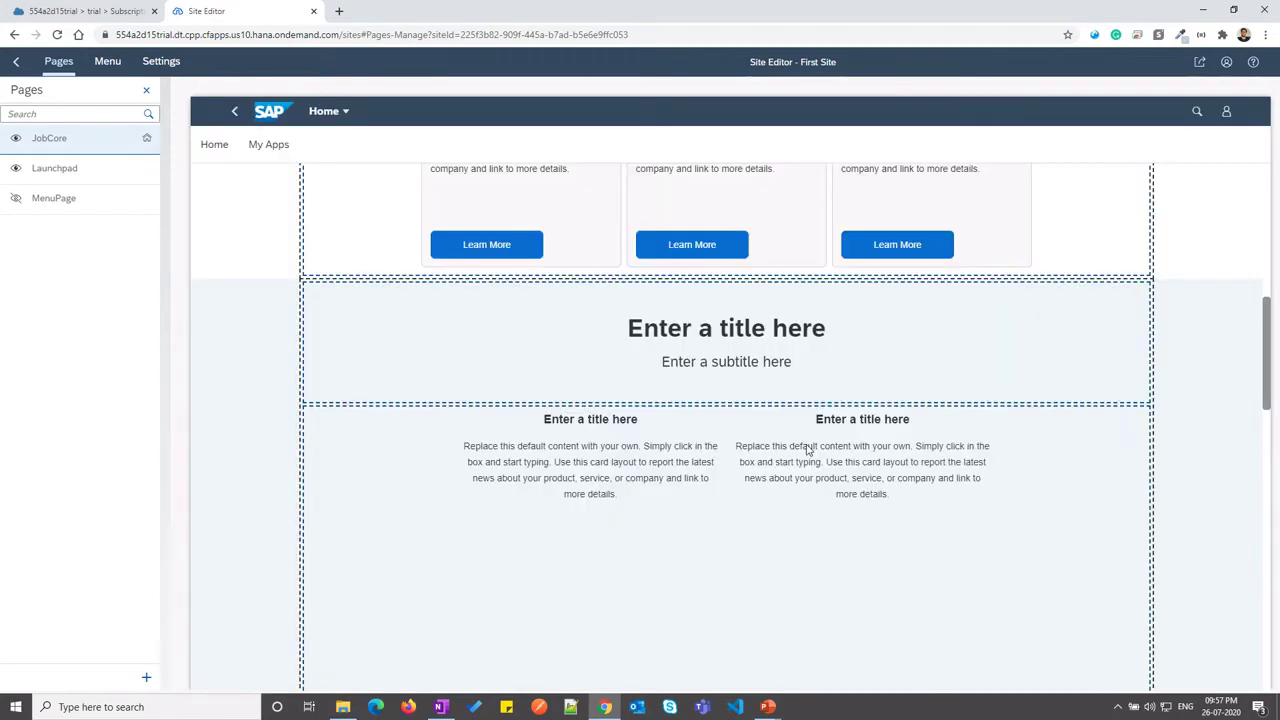
Add an Image widget to the empty Section 3 below the story cards
scroll(806, 449, down, 3)
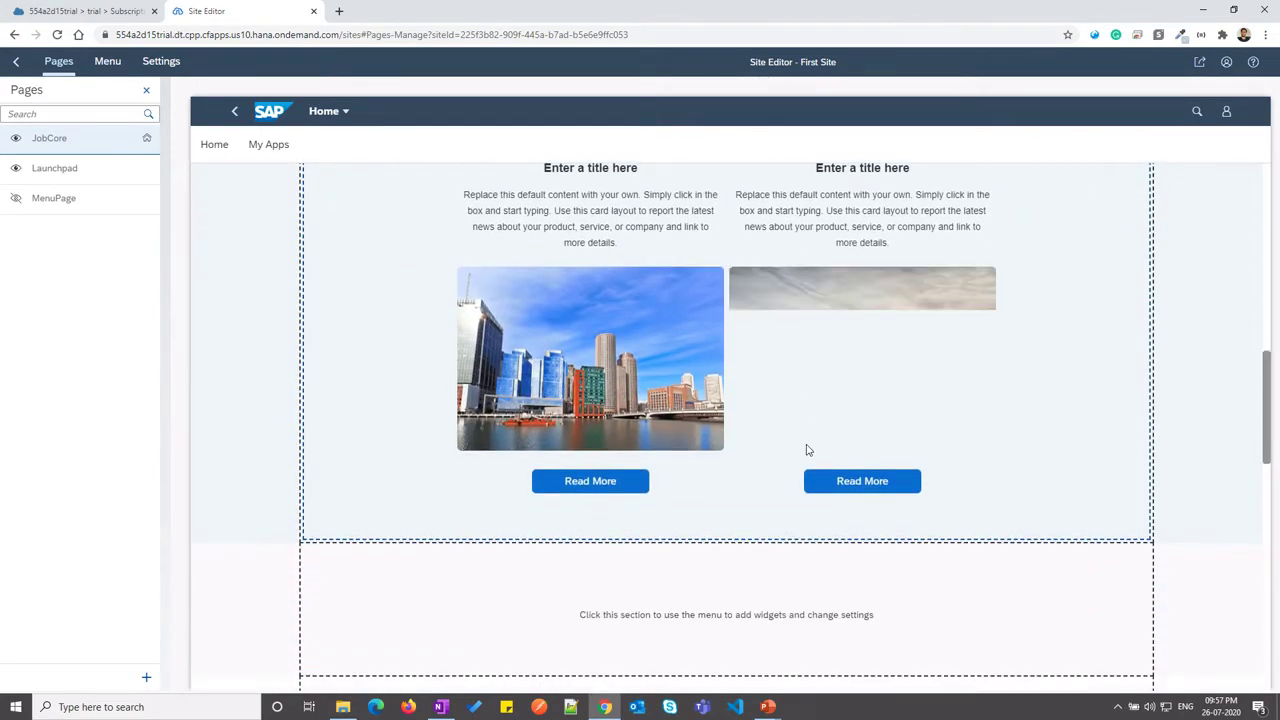
scroll(808, 449, down, 2)
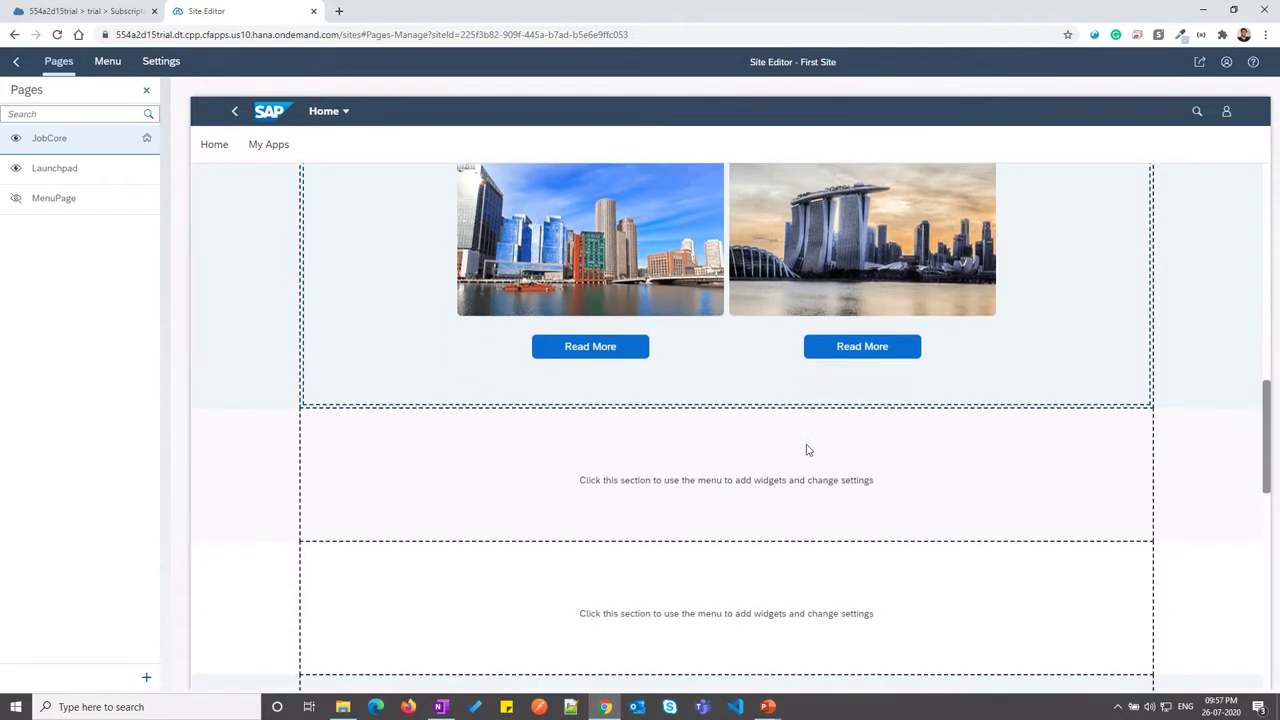
click(911, 445)
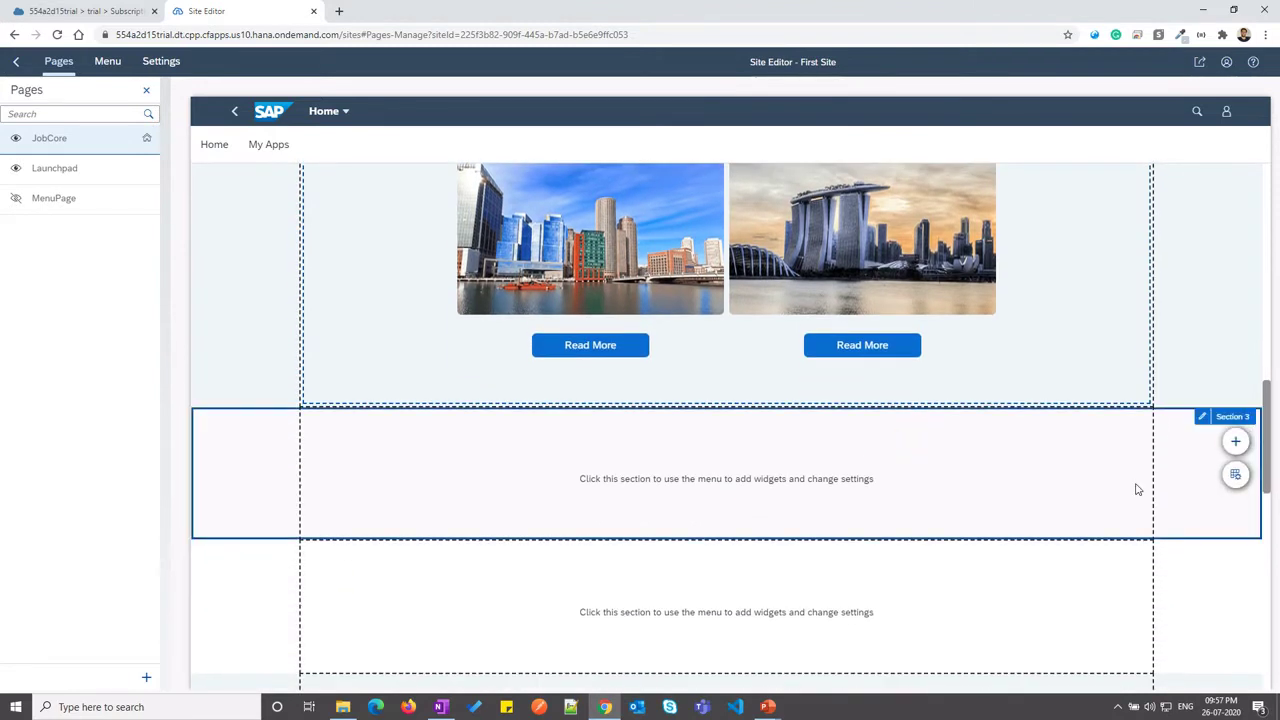
click(1237, 442)
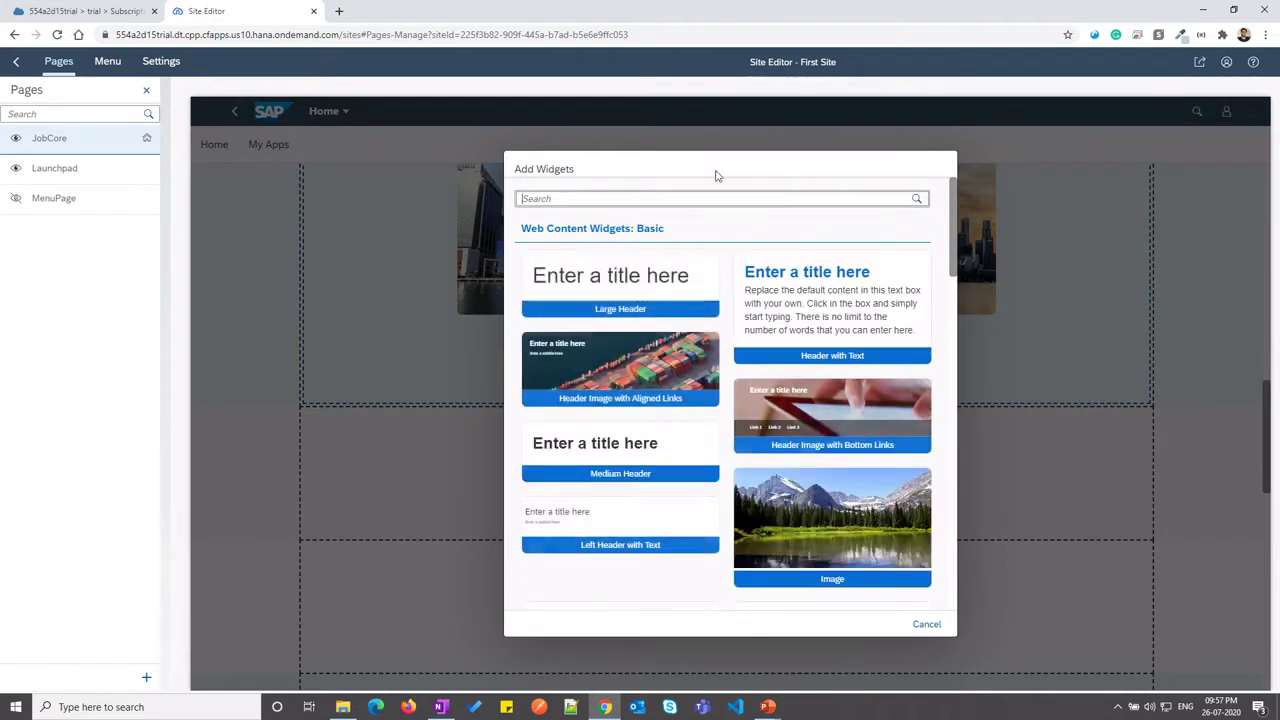
text(image)
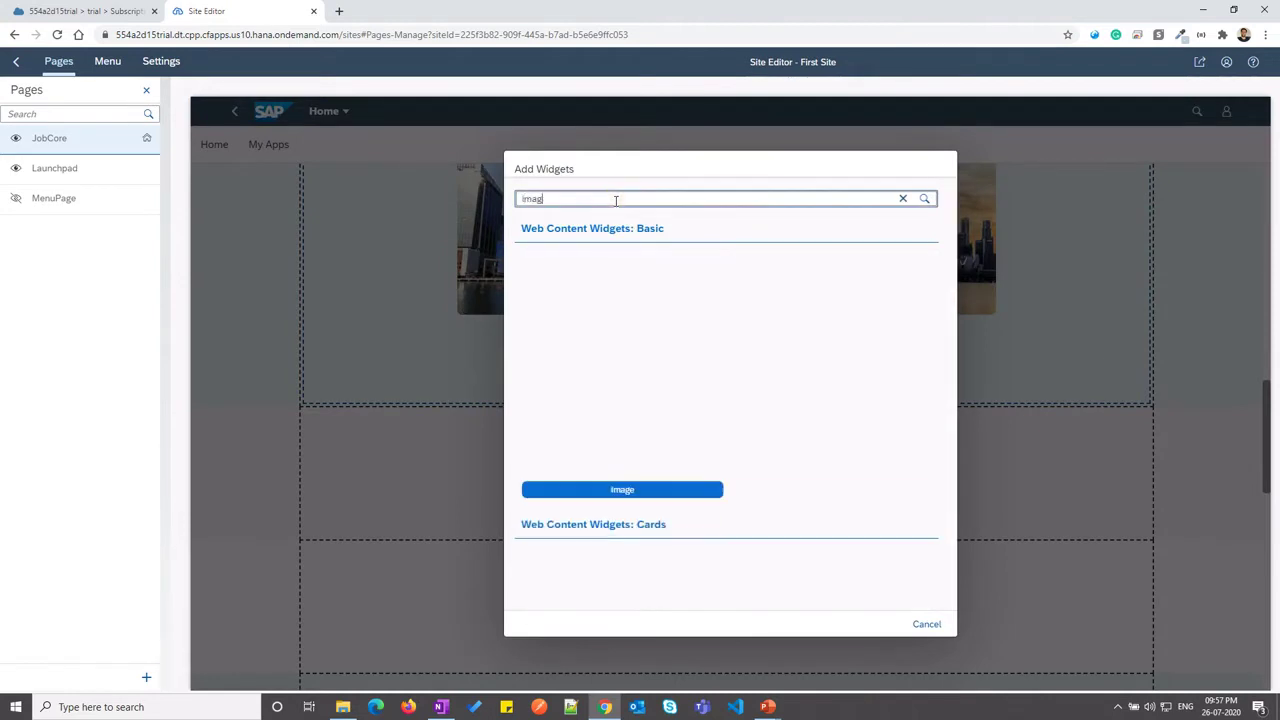
click(651, 405)
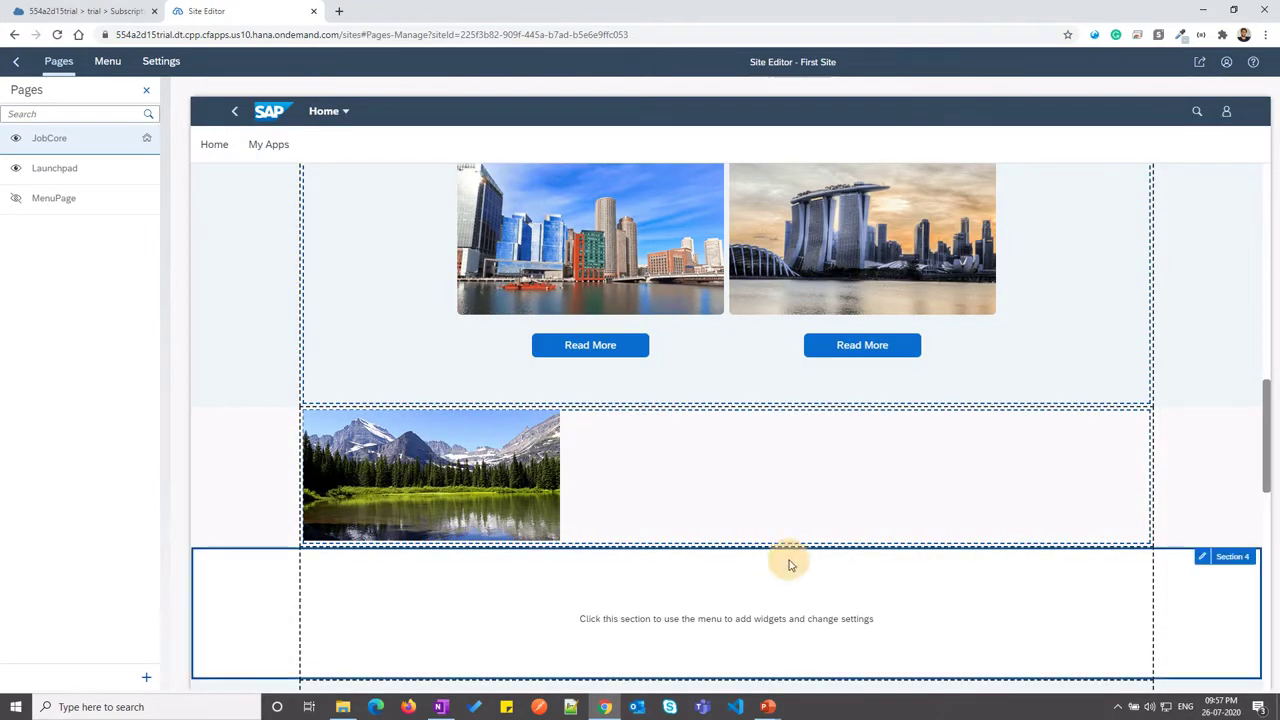
Add a Small Icon Links Card widget to Section 3, under the landscape image
scroll(784, 562, down, 2)
click(1054, 531)
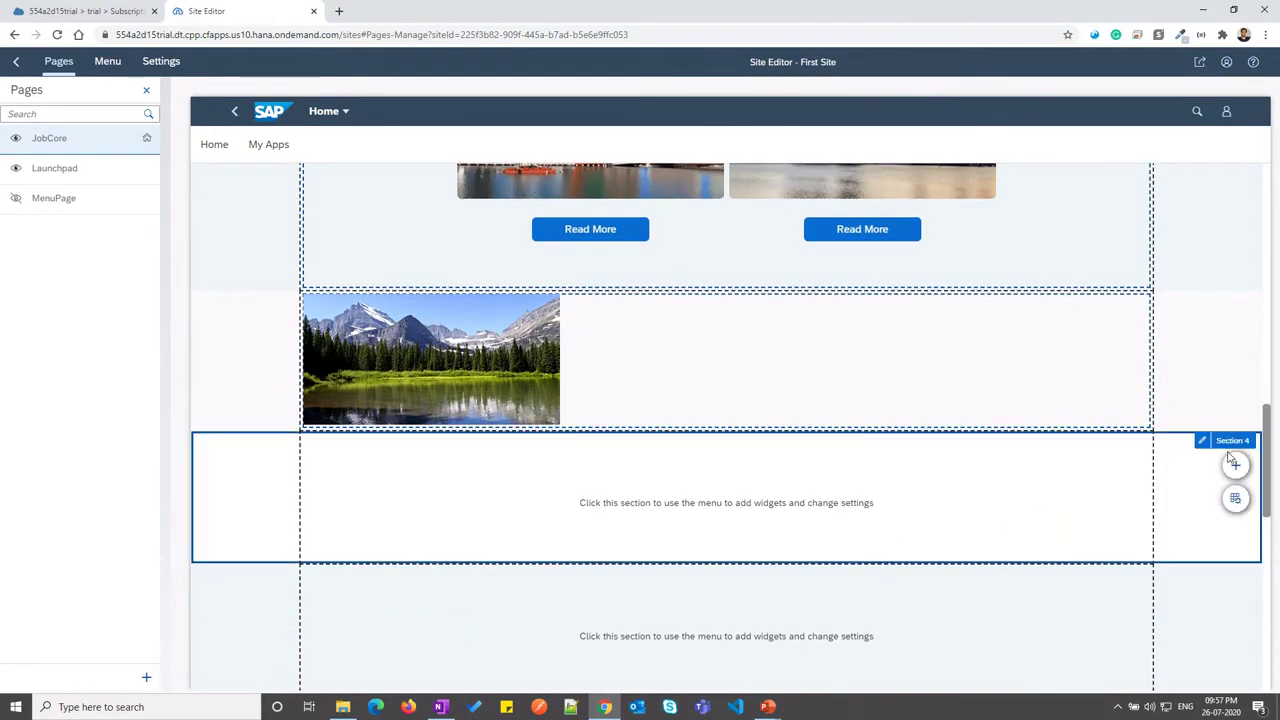
click(1098, 372)
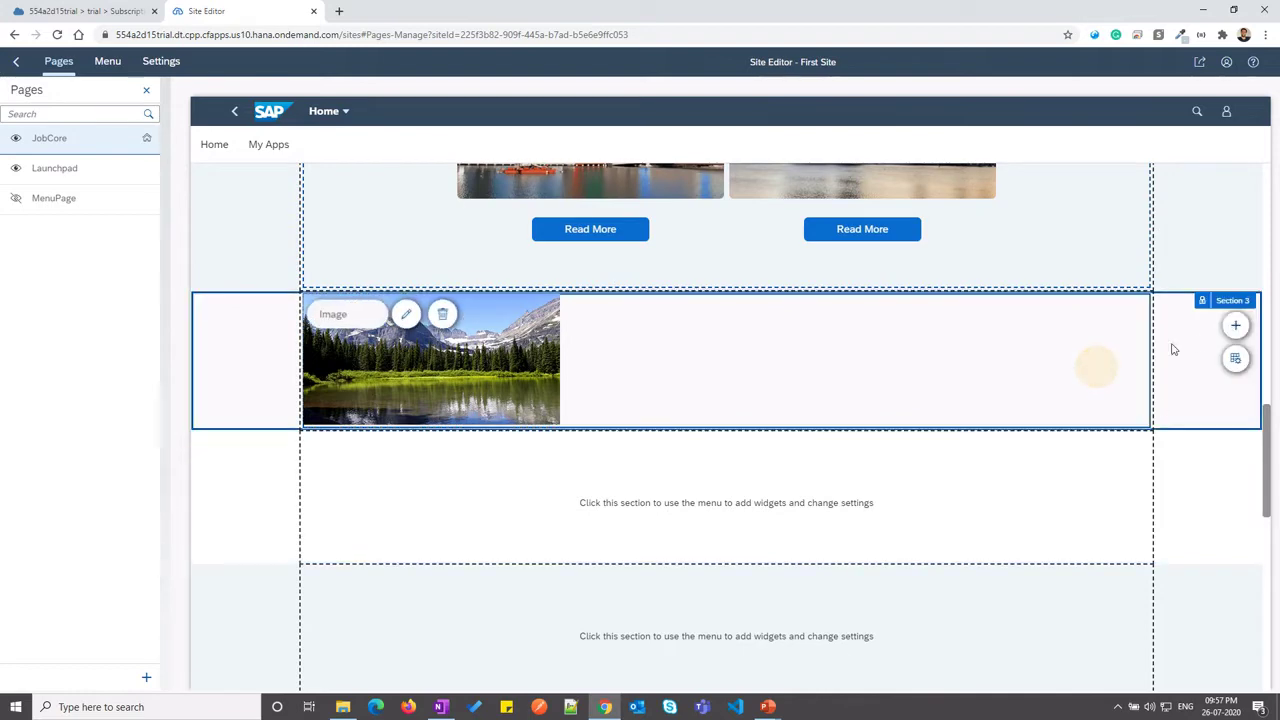
click(1236, 327)
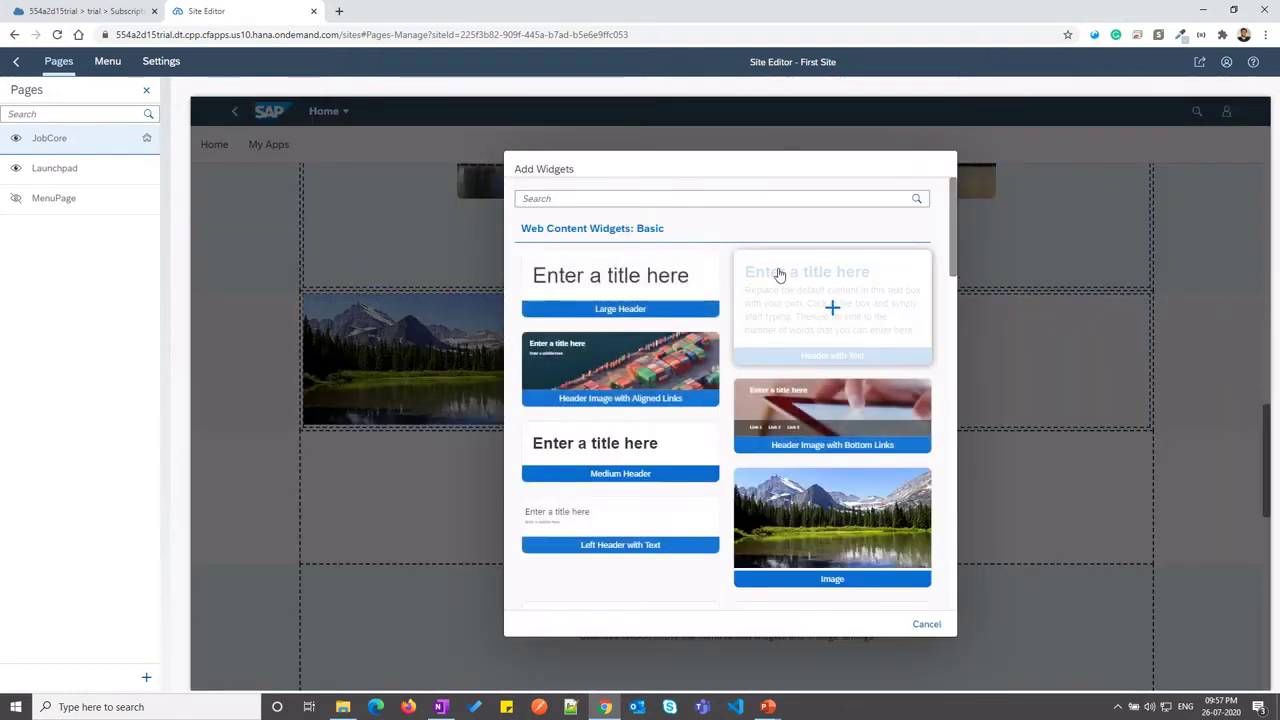
click(698, 200)
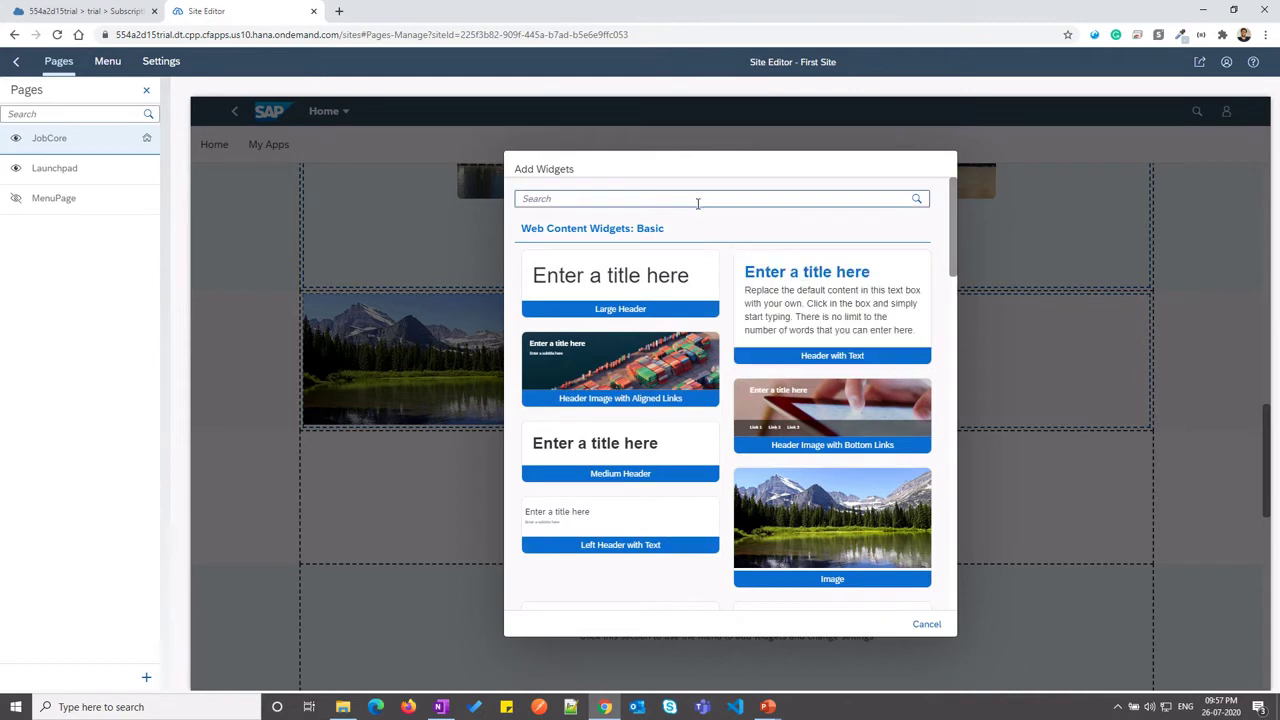
text(small)
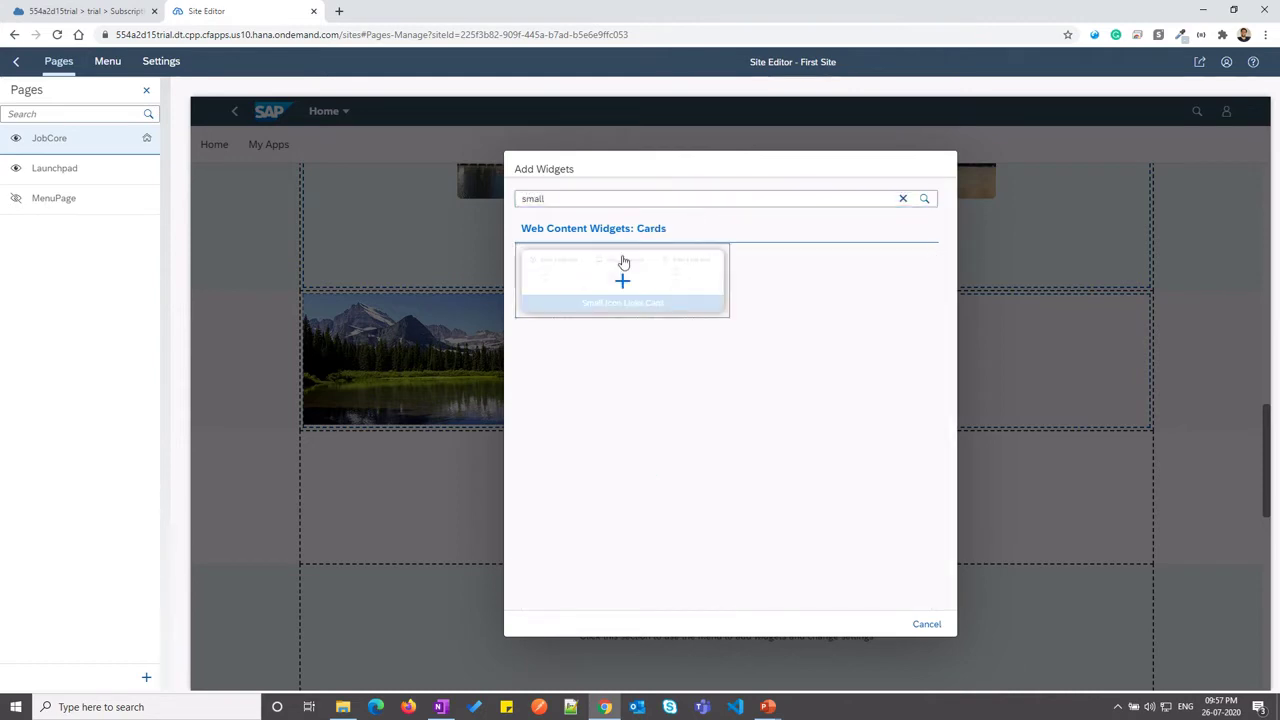
click(623, 268)
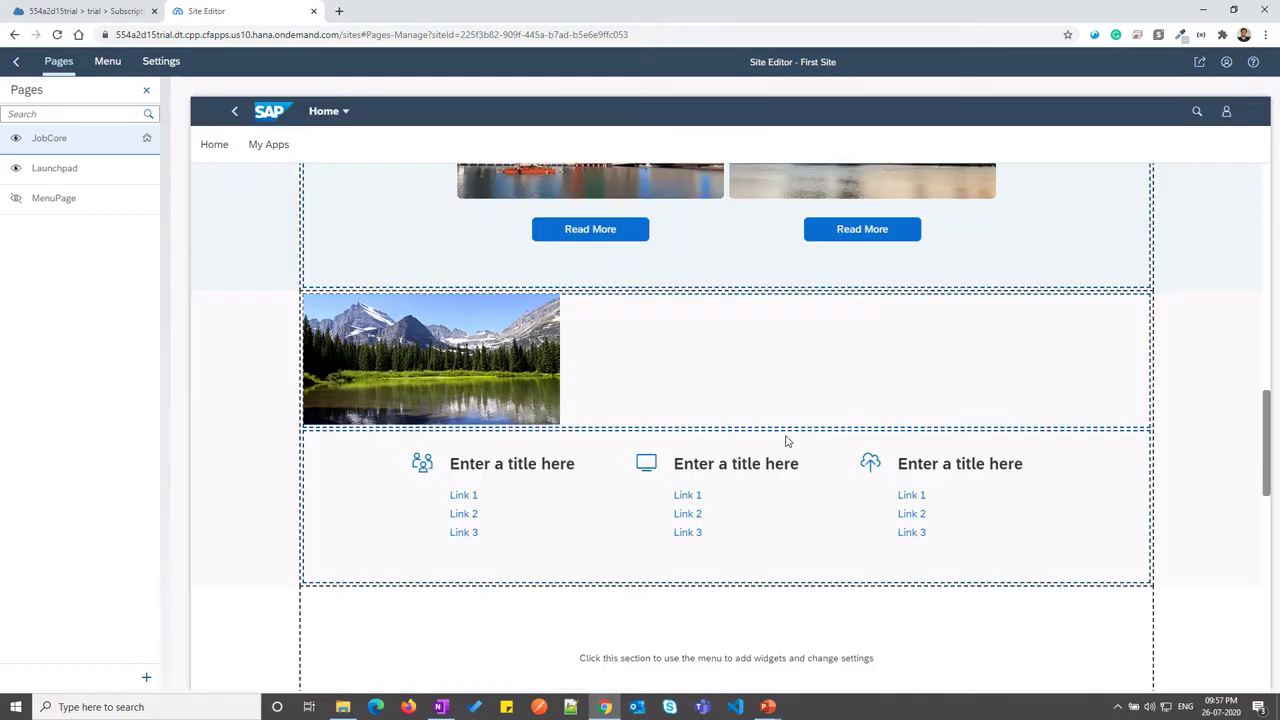
scroll(786, 441, up, 1)
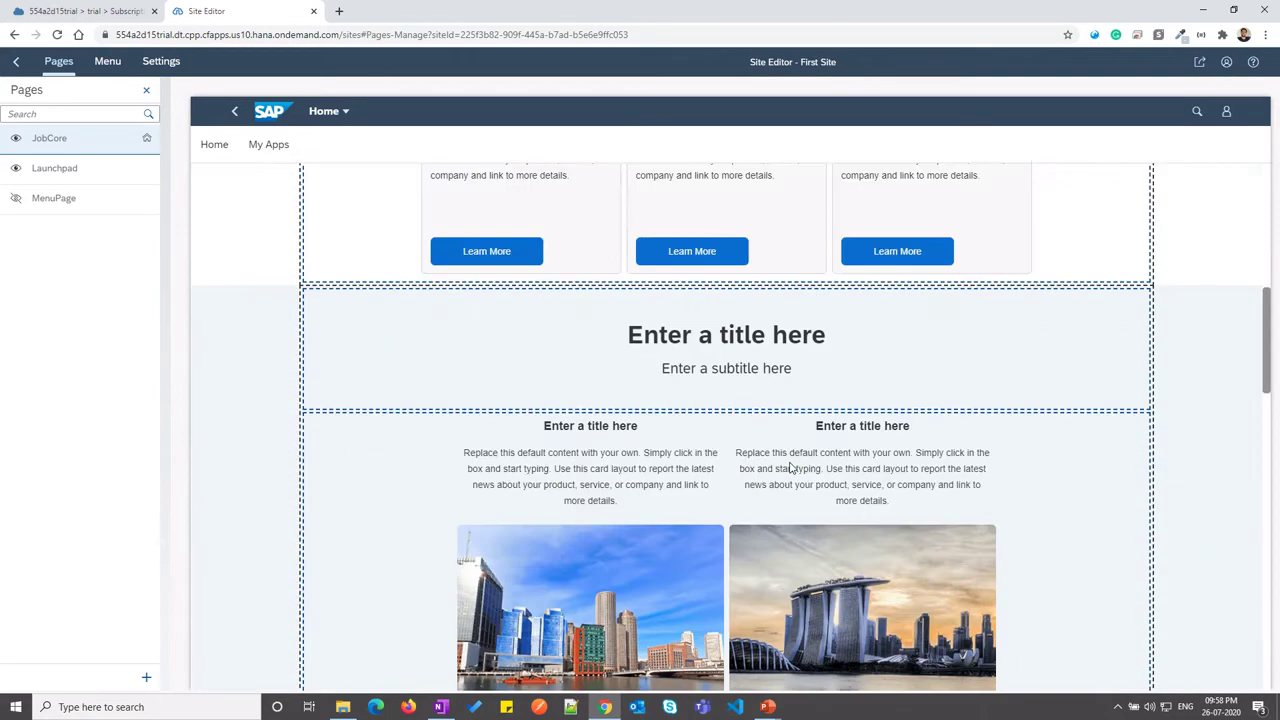
Open the Headline Carousel's content for editing and replace the first item's image with Header_01.jpg
scroll(788, 466, up, 10)
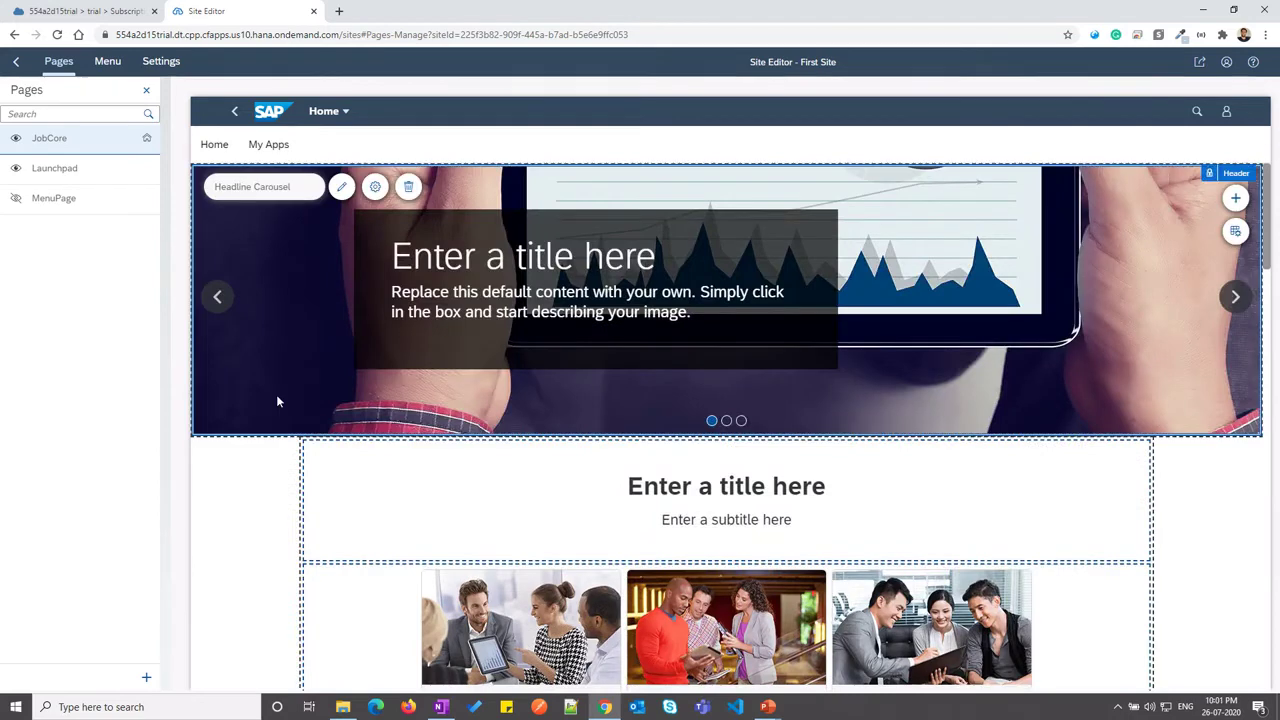
click(278, 401)
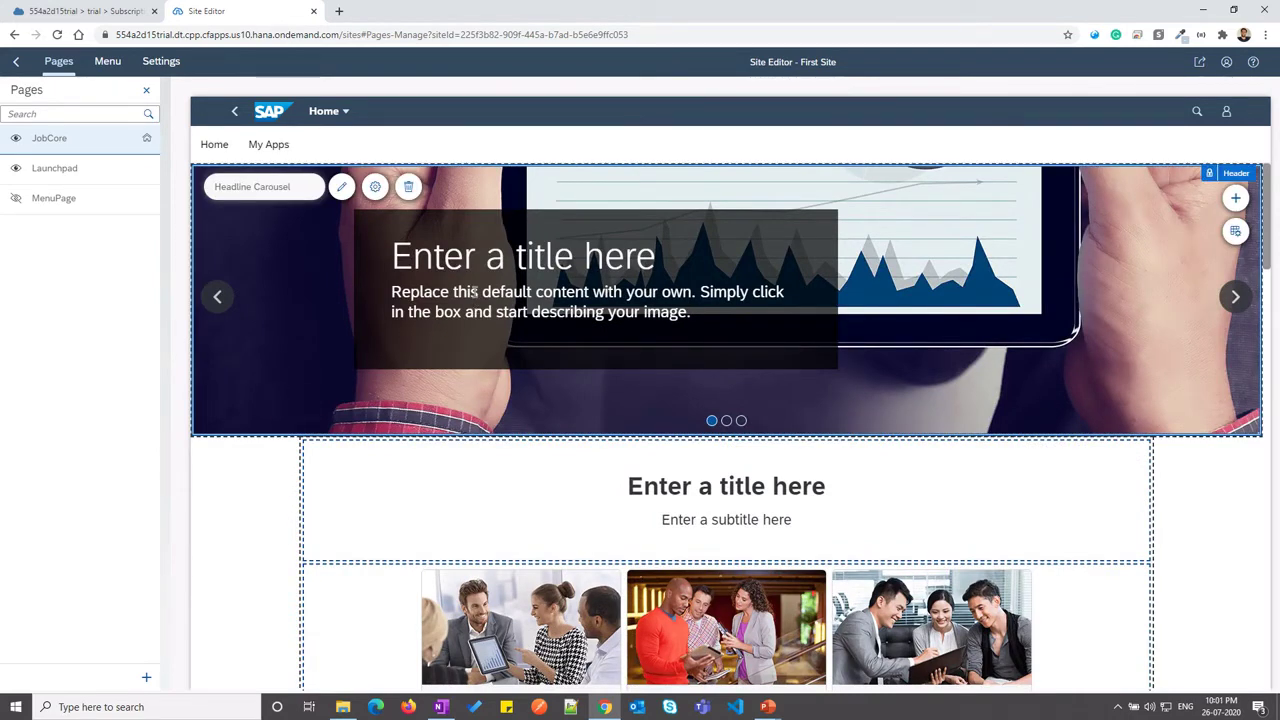
click(341, 187)
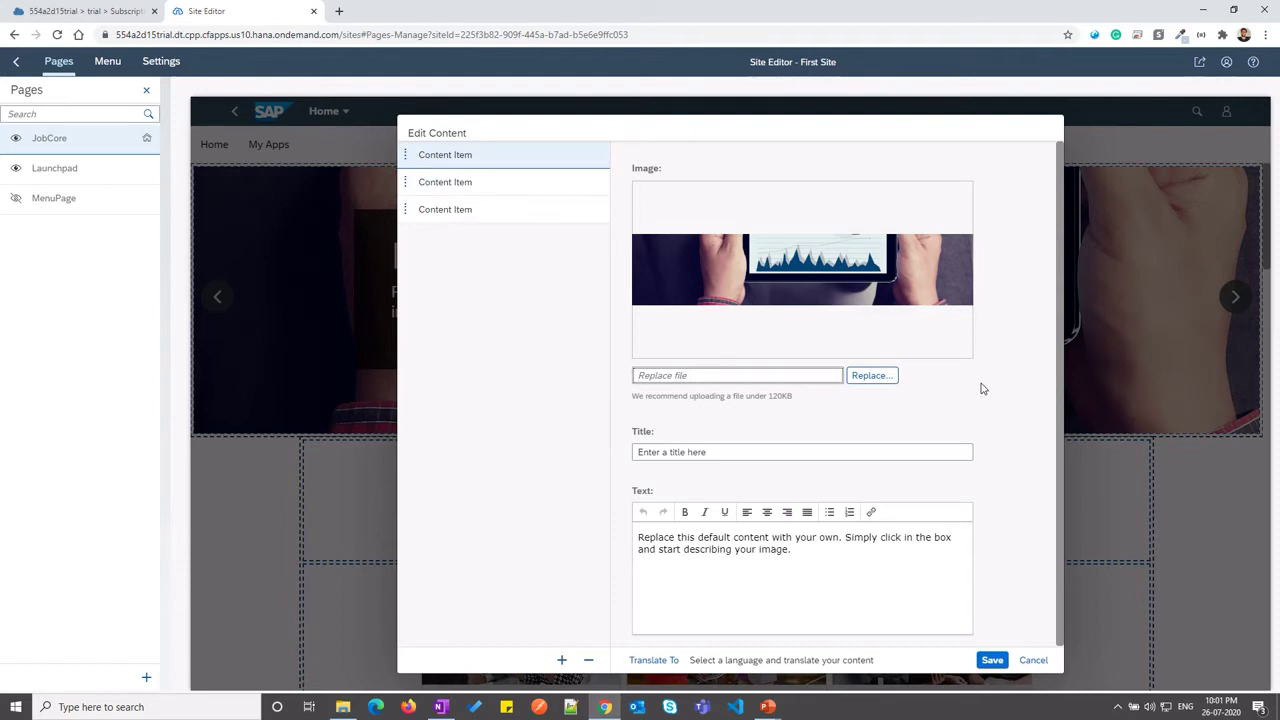
click(883, 384)
click(242, 143)
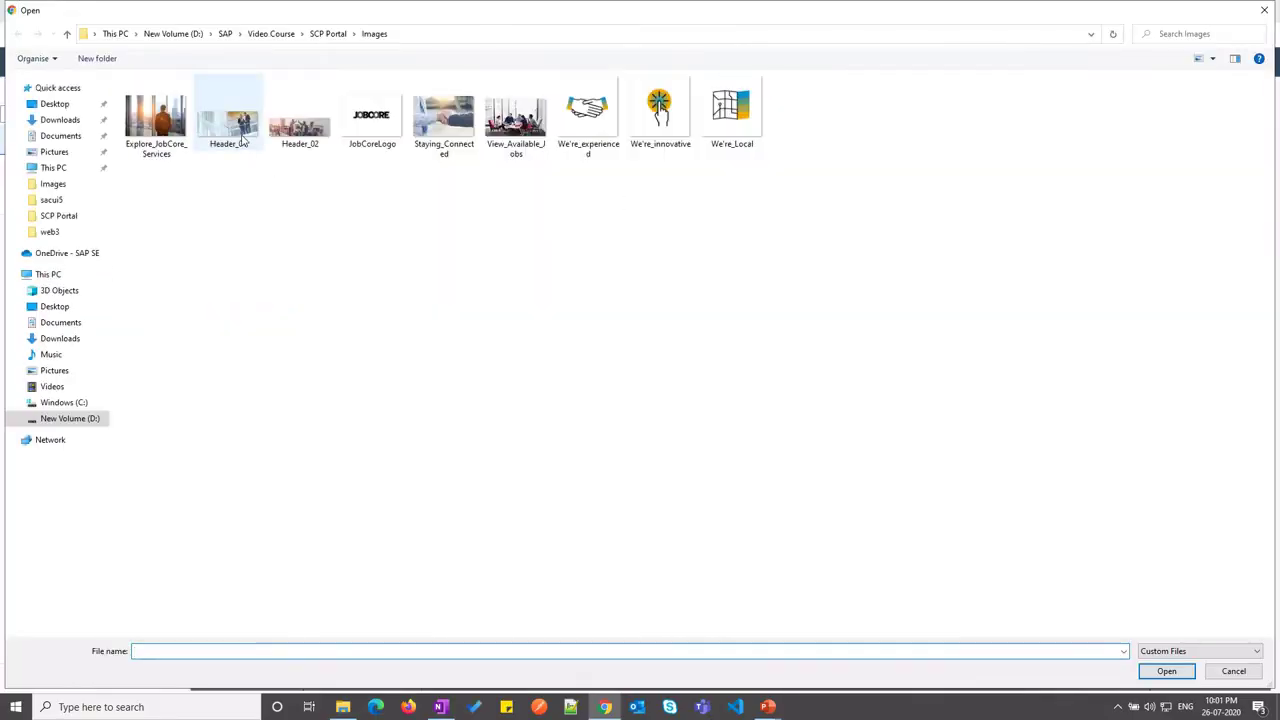
double_click(242, 143)
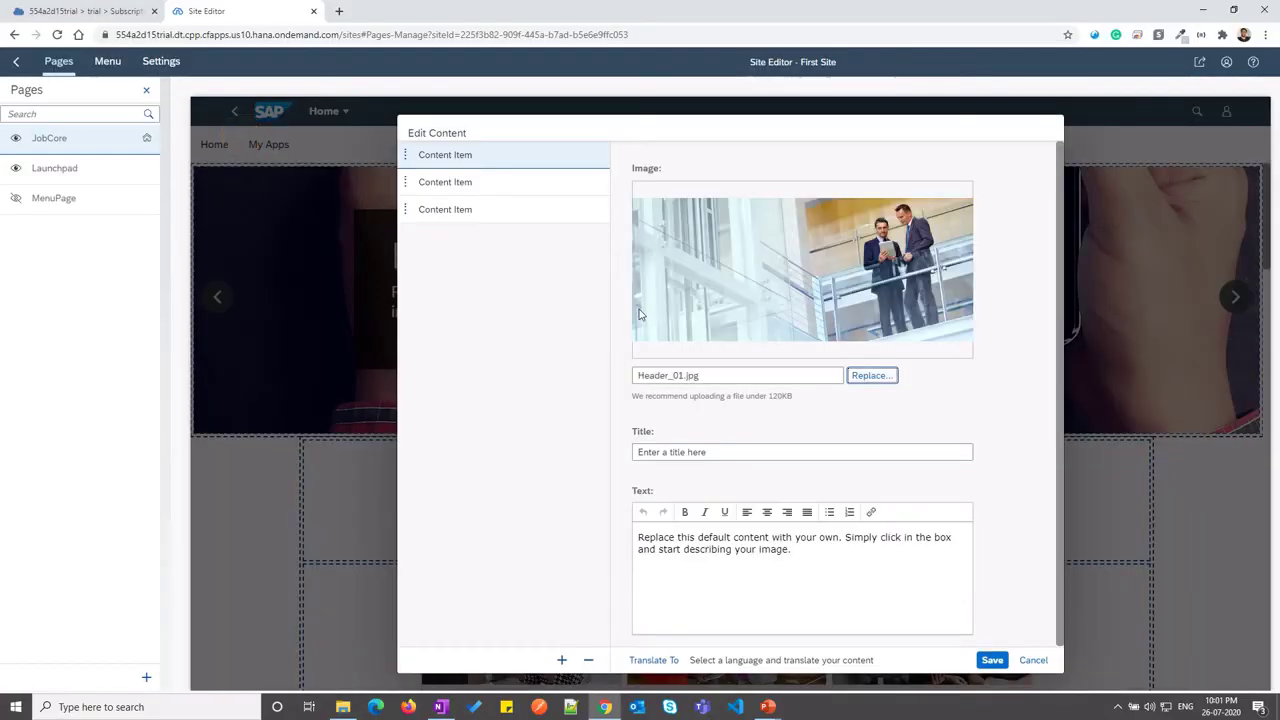
Title the first carousel item "Welcome to JobCore" and replace its text with "Number one global recruiting company"
key(Tab)
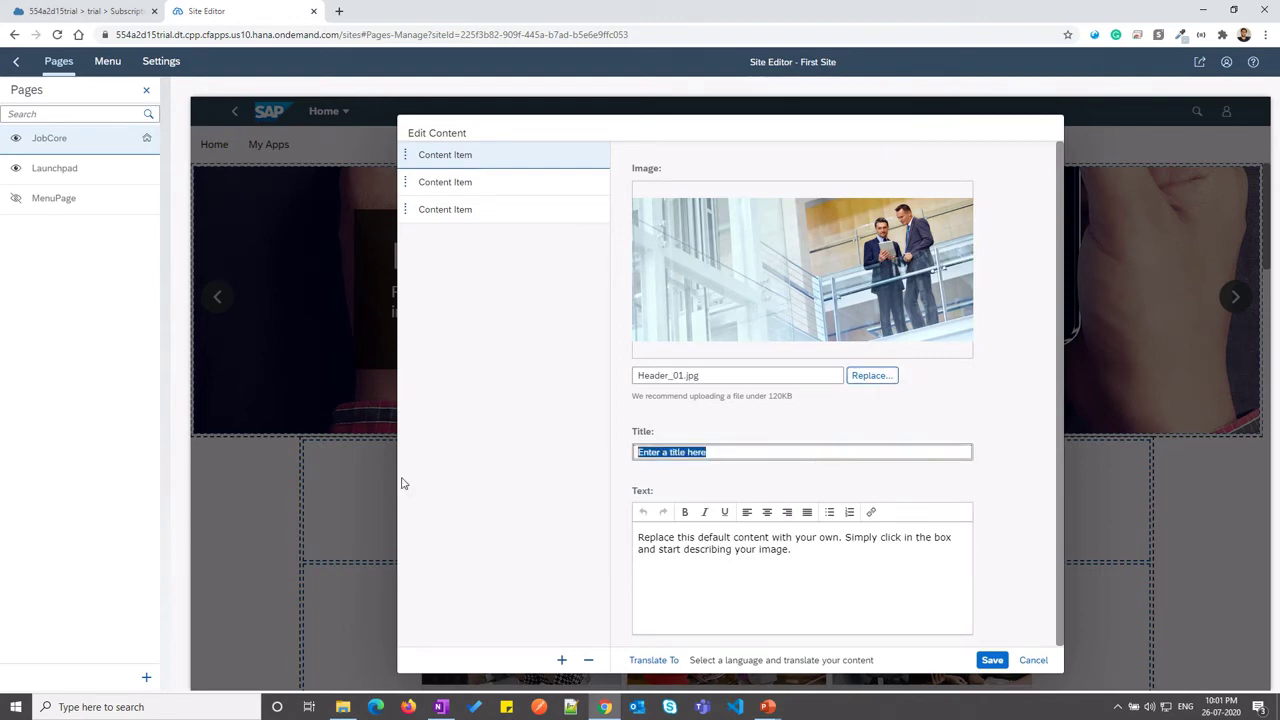
text(Welcome to JobCore)
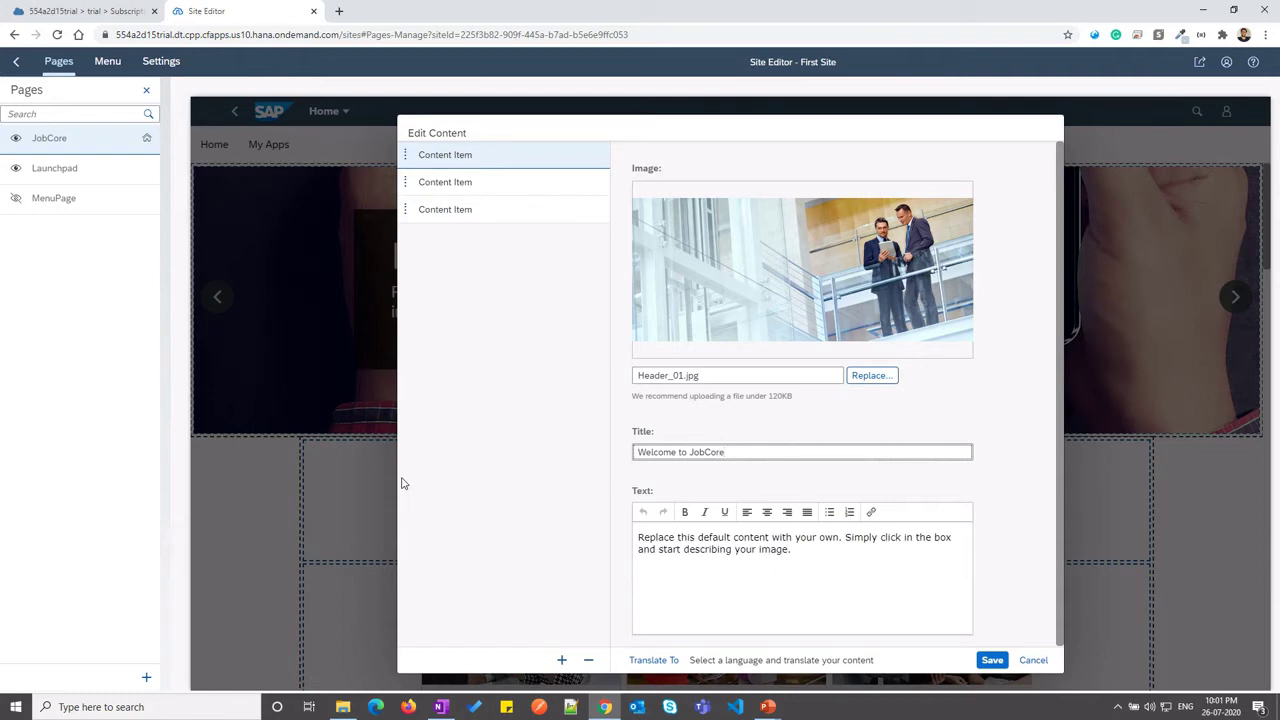
triple_click(835, 562)
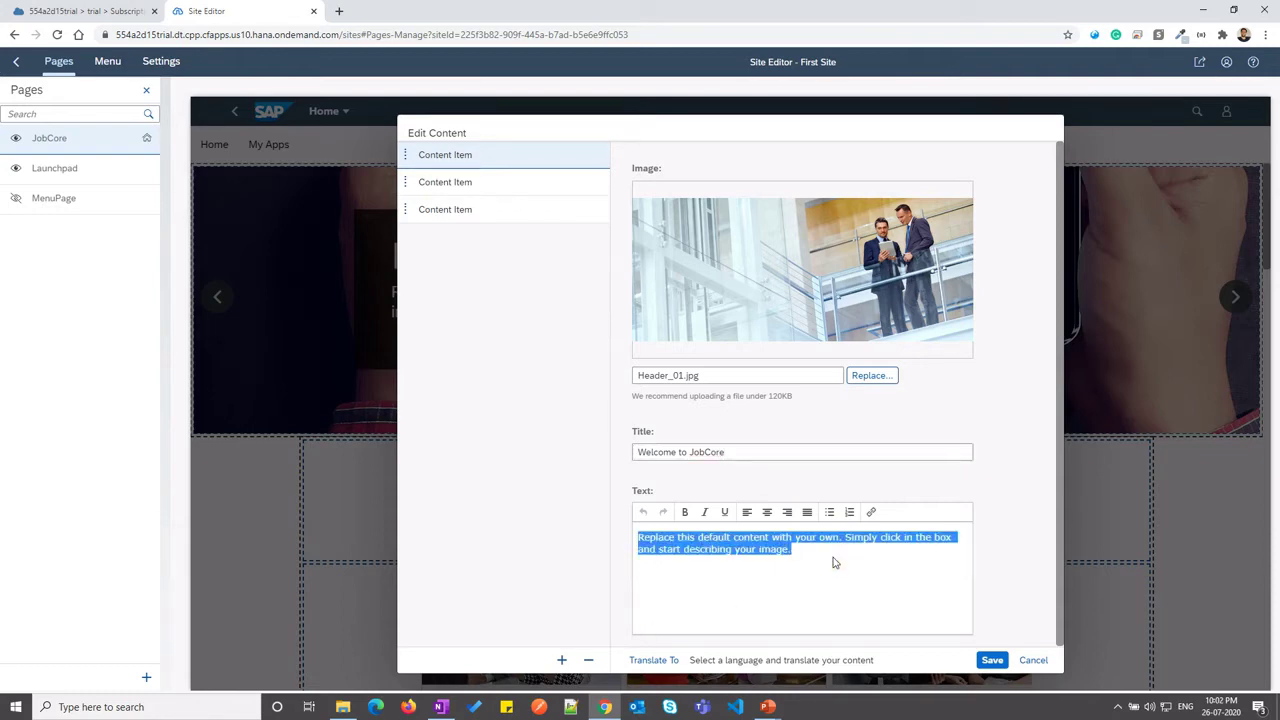
key(BackSpace)
text(N)
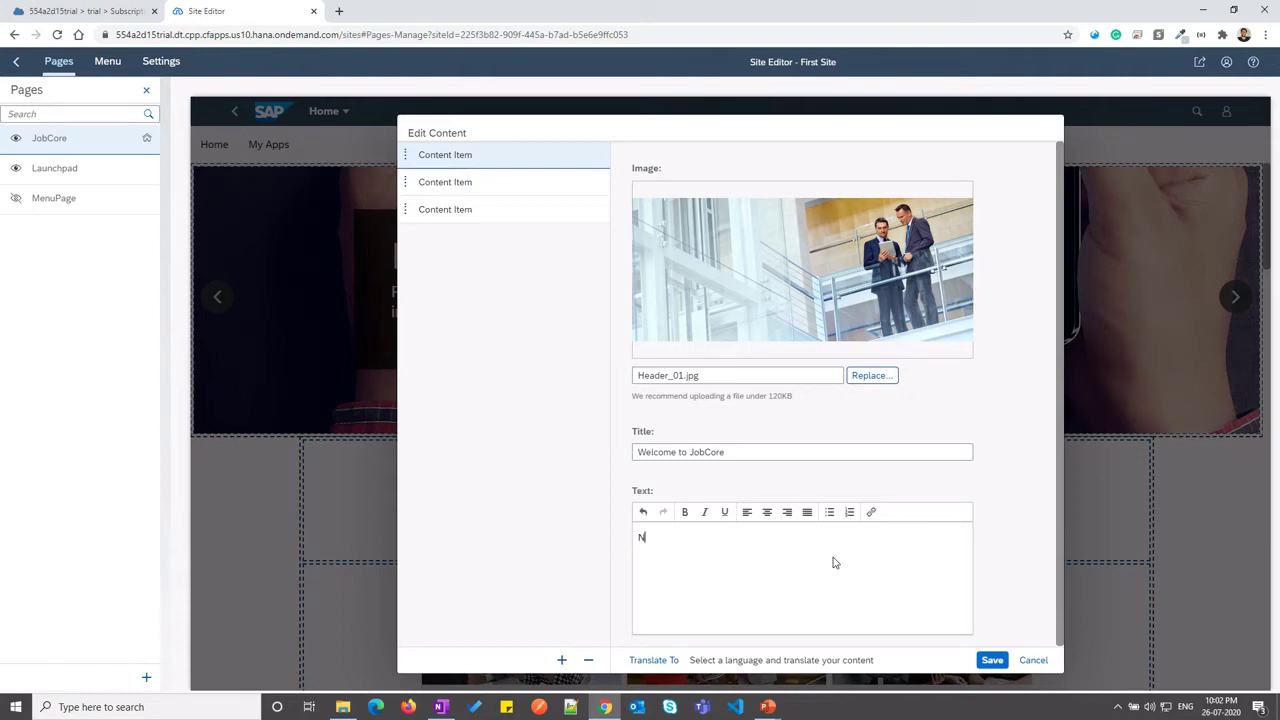
text(umber one clobal recruiting)
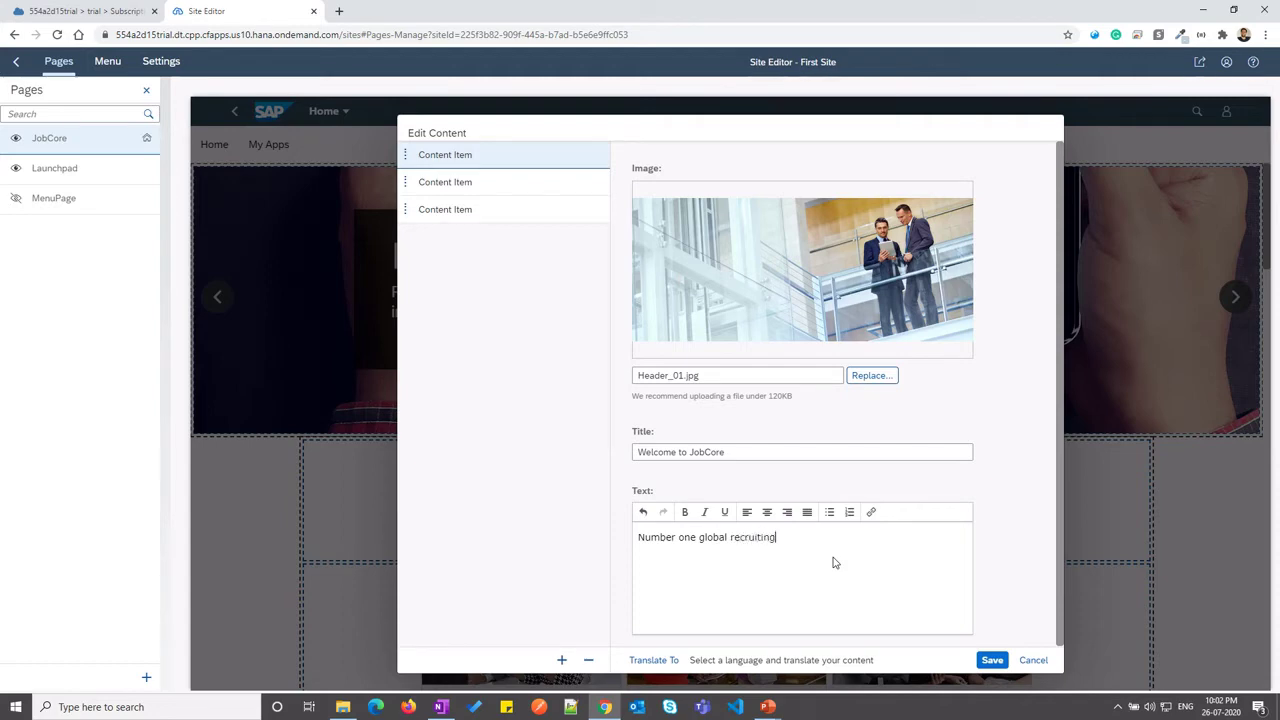
text( company)
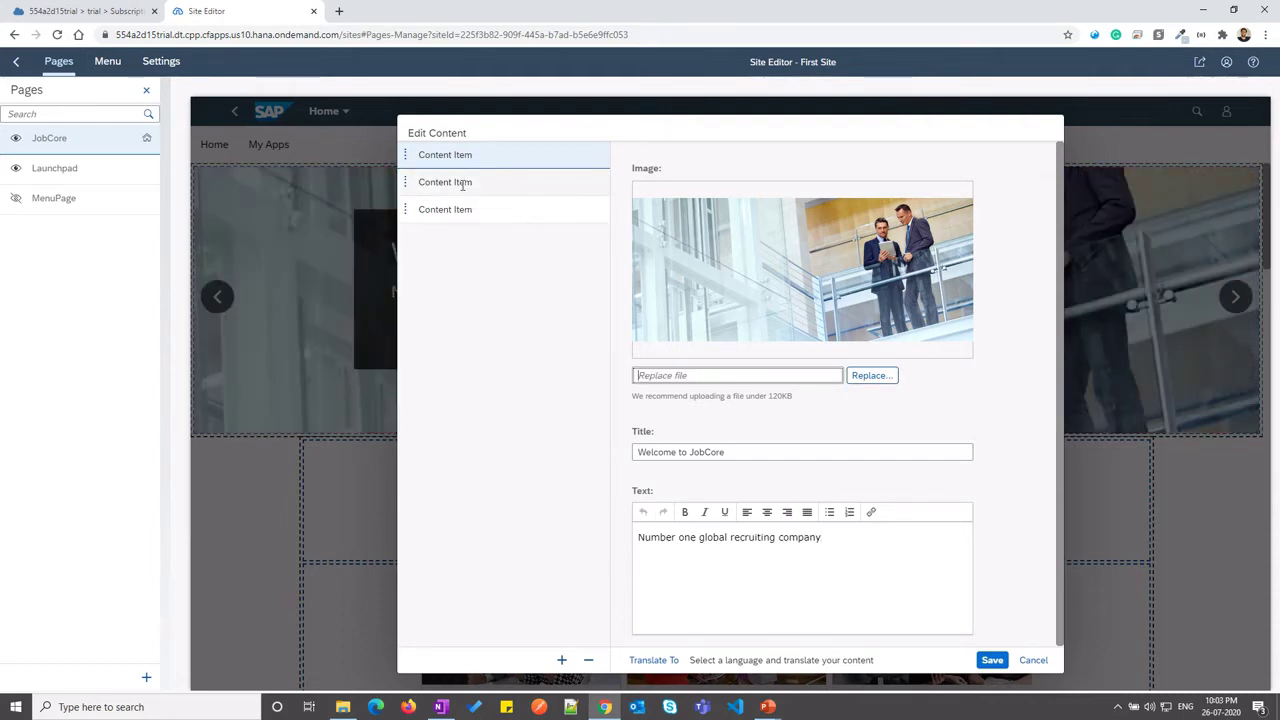
Replace the second carousel item's image with Header_02.jpg
click(462, 183)
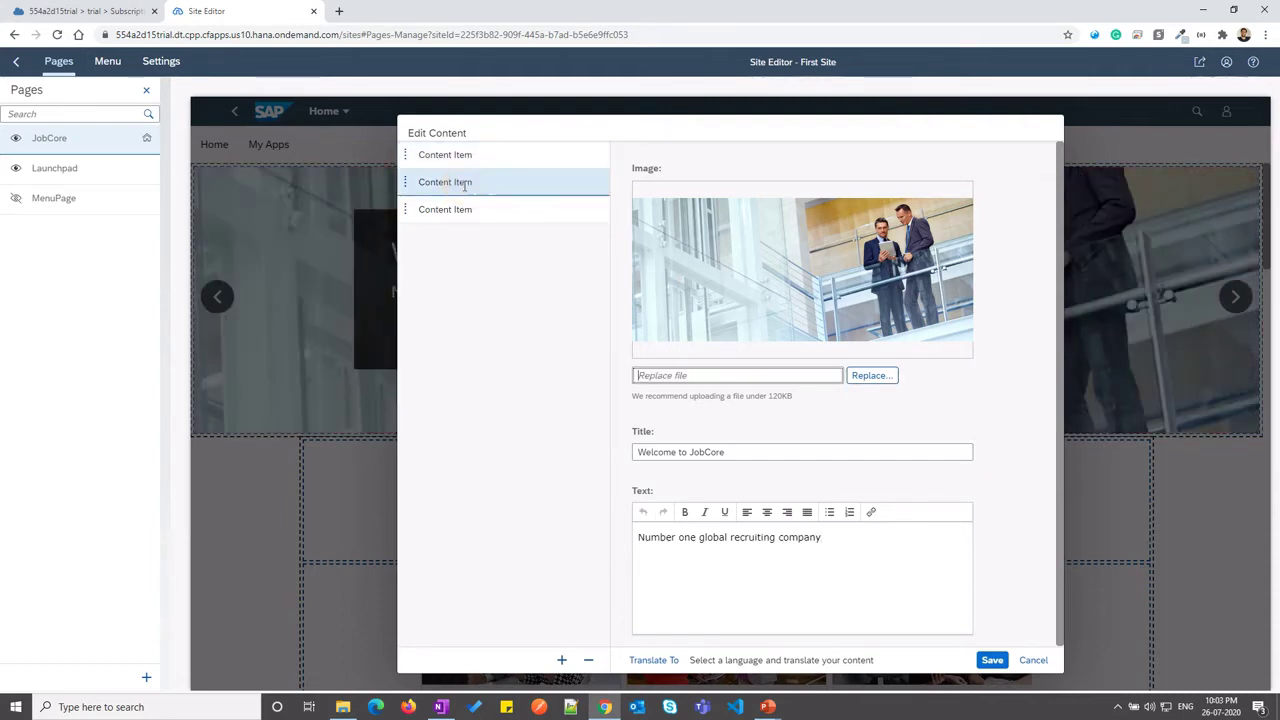
click(868, 376)
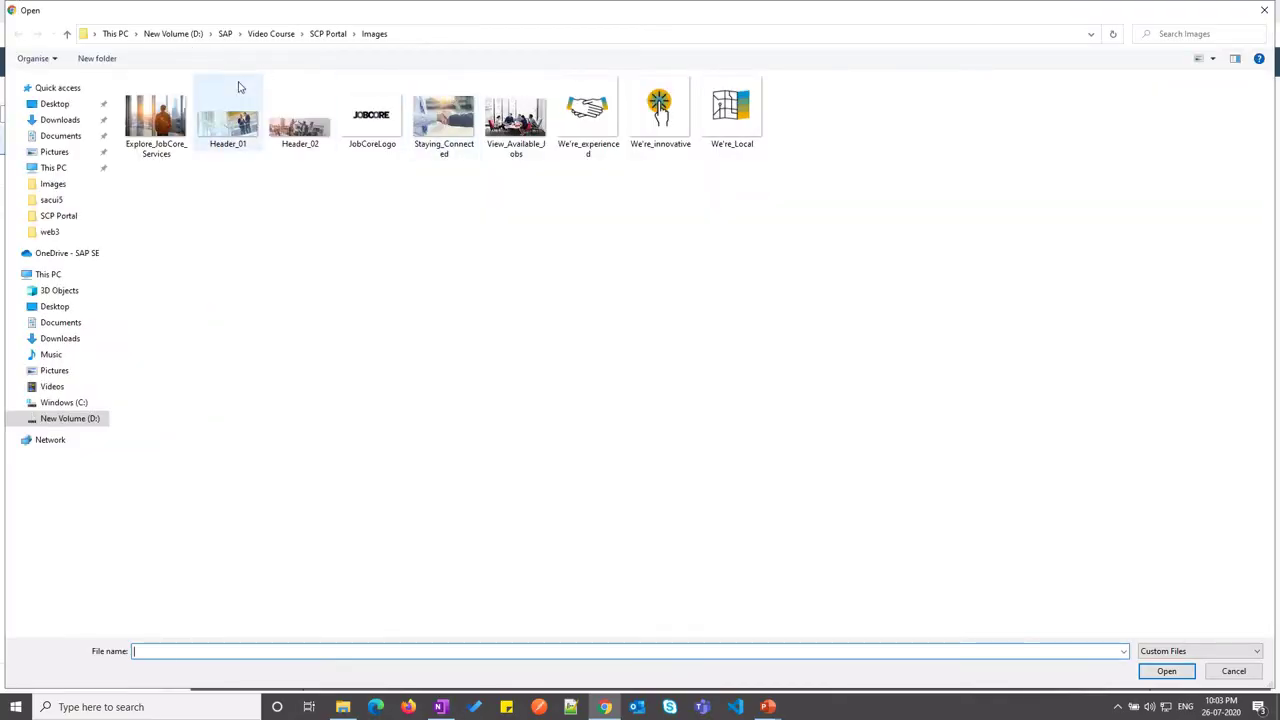
double_click(300, 122)
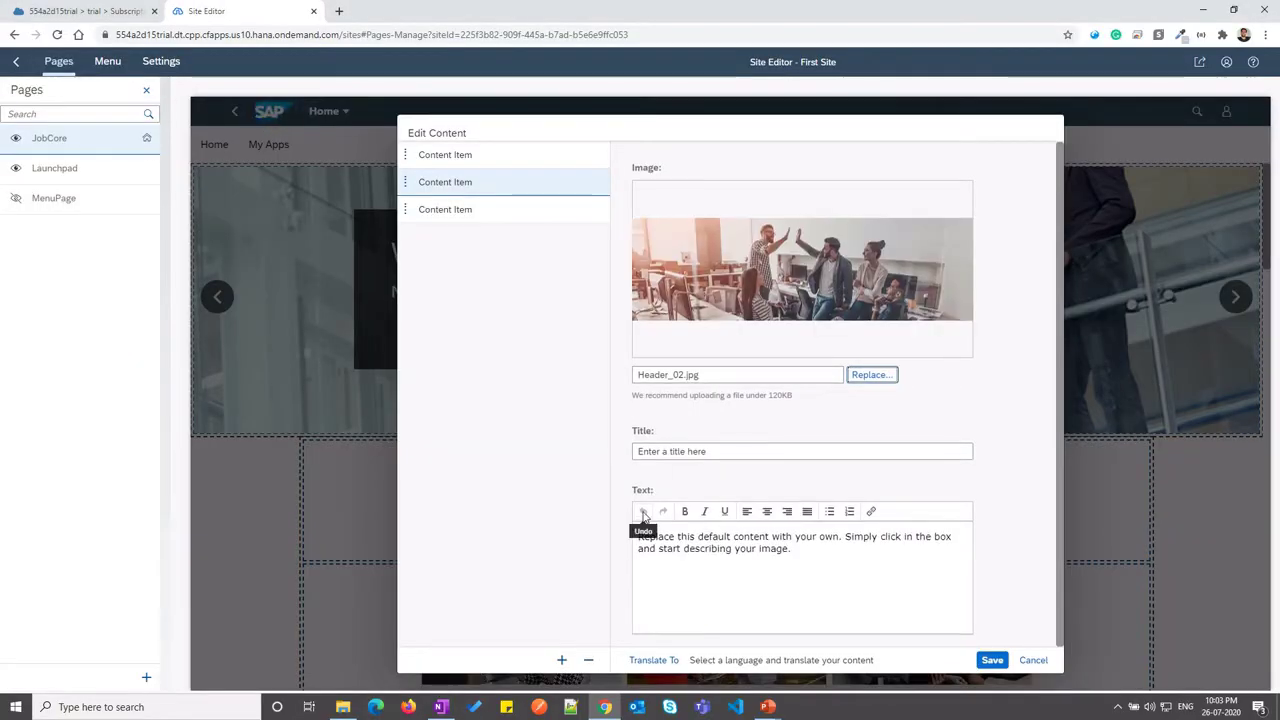
Title the second carousel item "Let us help YOU!", set its text to "We are focused on helping you find the right candidates faster." and save
drag(713, 452, 488, 465)
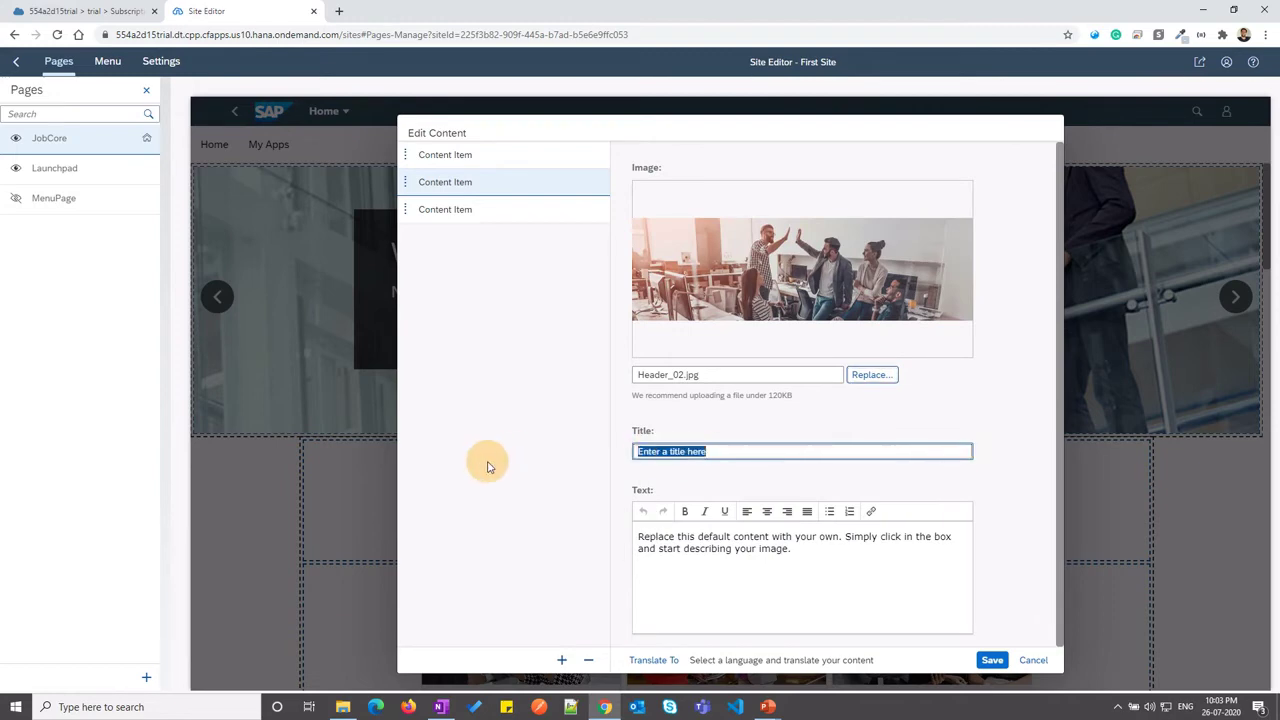
text(L)
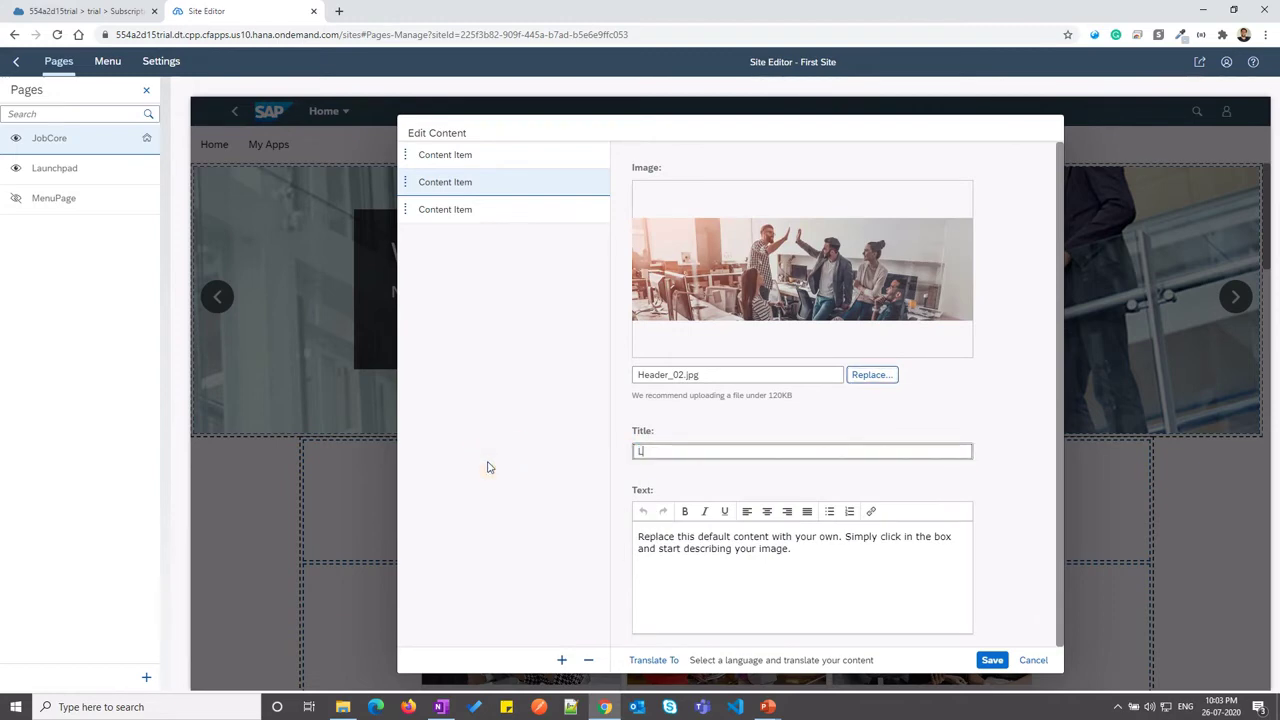
text(et us help YOU!)
click(808, 583)
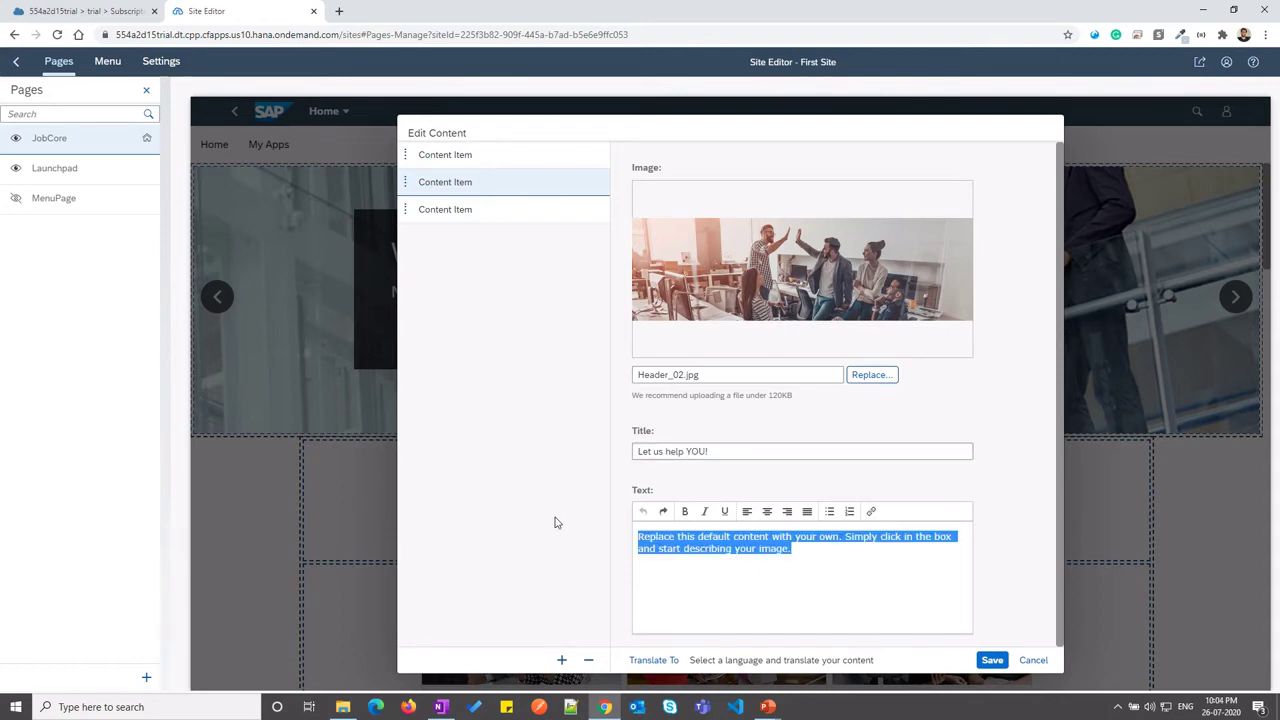
click(814, 573)
key(BackSpace)
text(We are focused on helping you find the right candidates faster.)
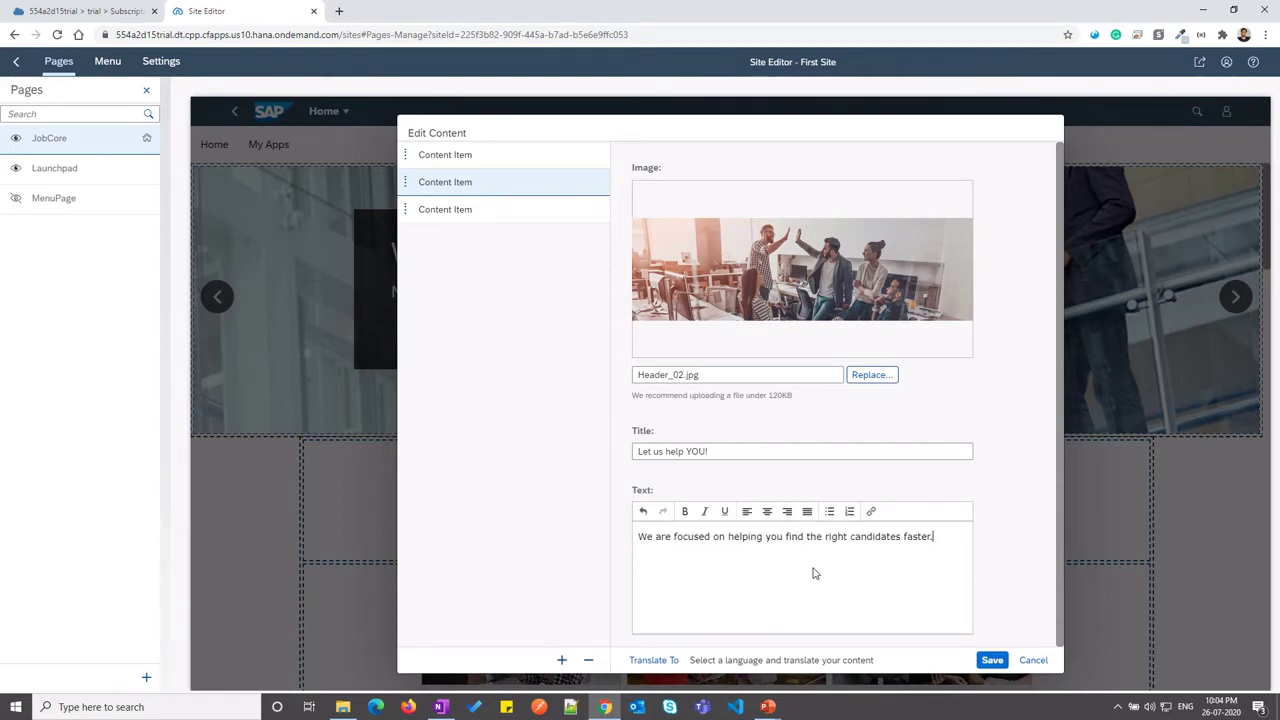
click(988, 660)
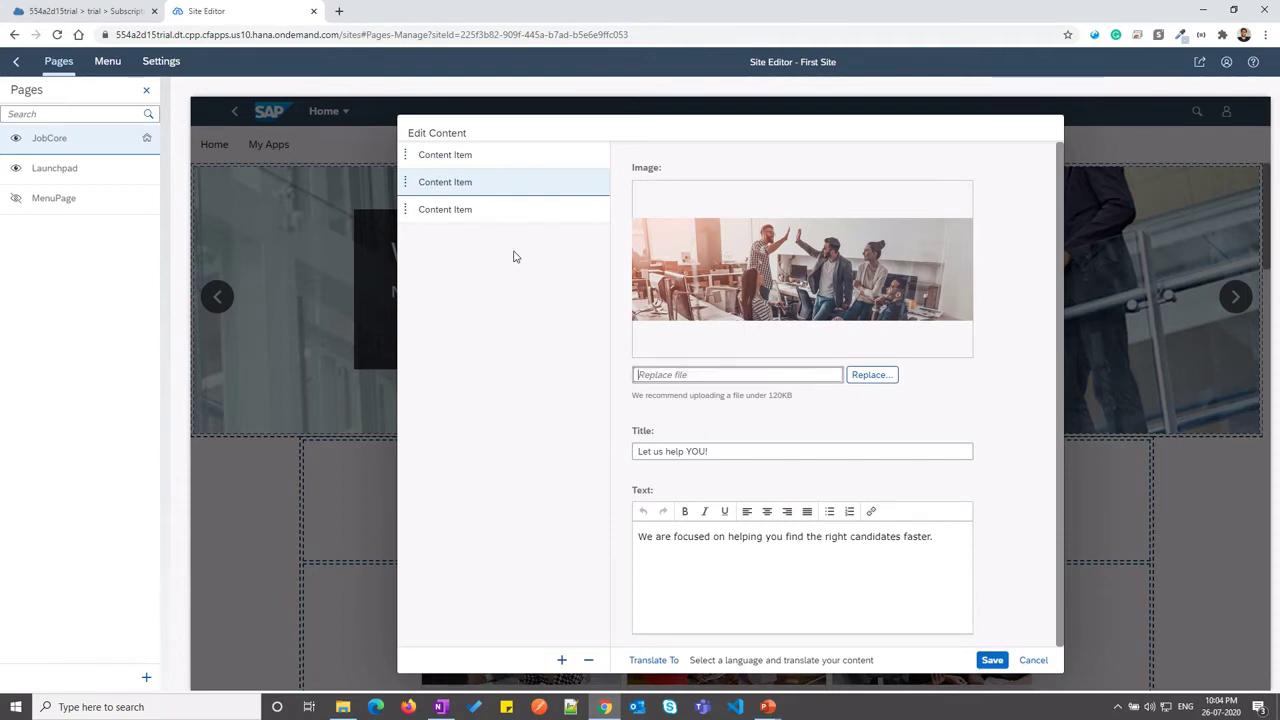
Delete the third content item from the carousel and save the carousel content
click(491, 210)
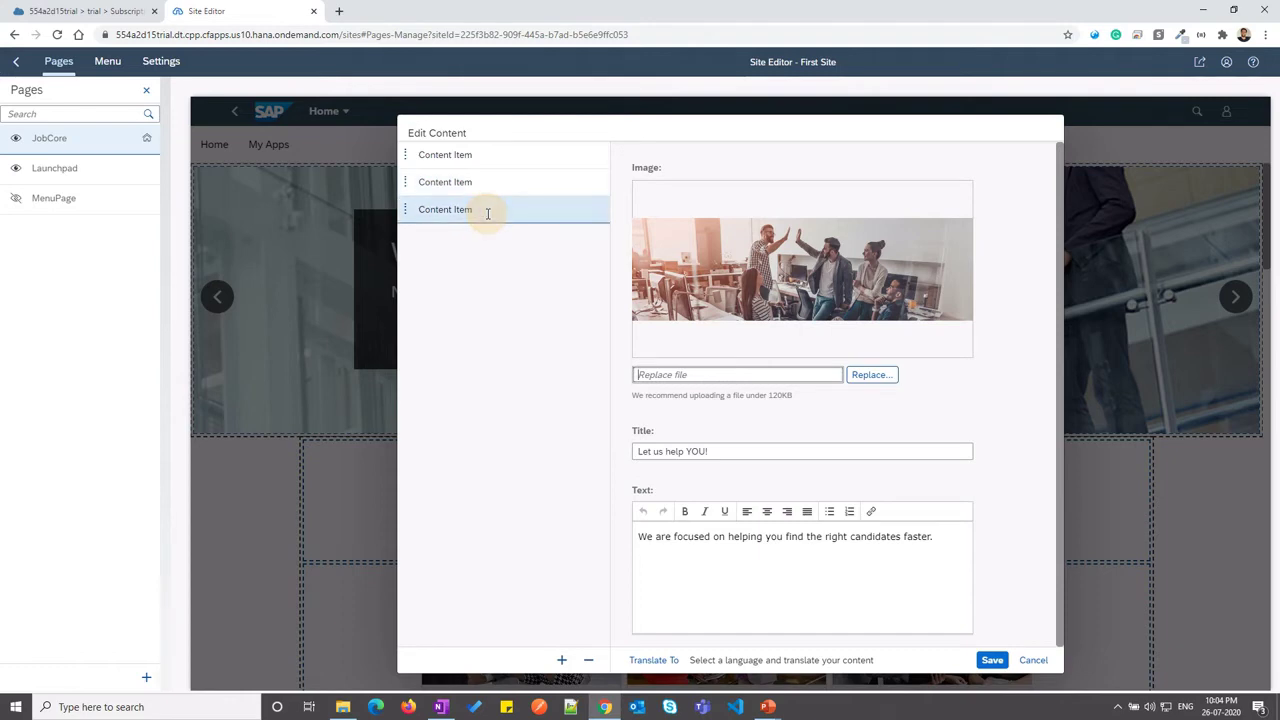
click(588, 661)
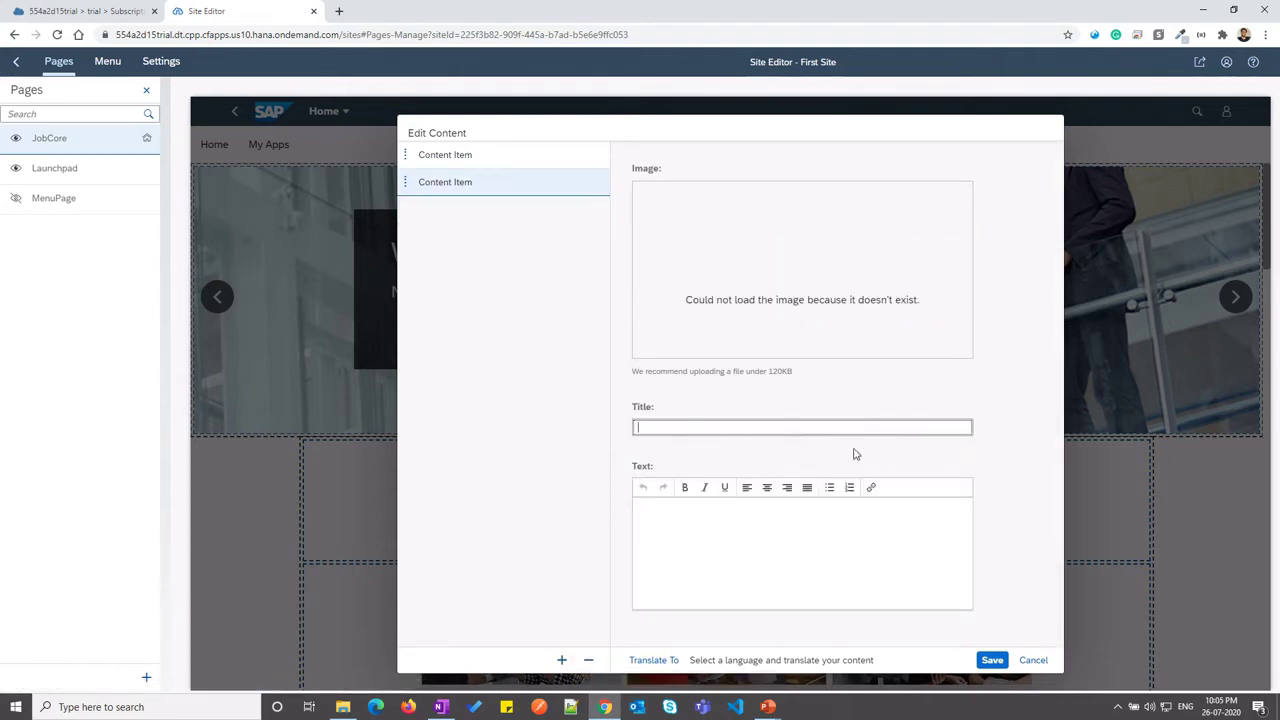
click(509, 157)
click(503, 181)
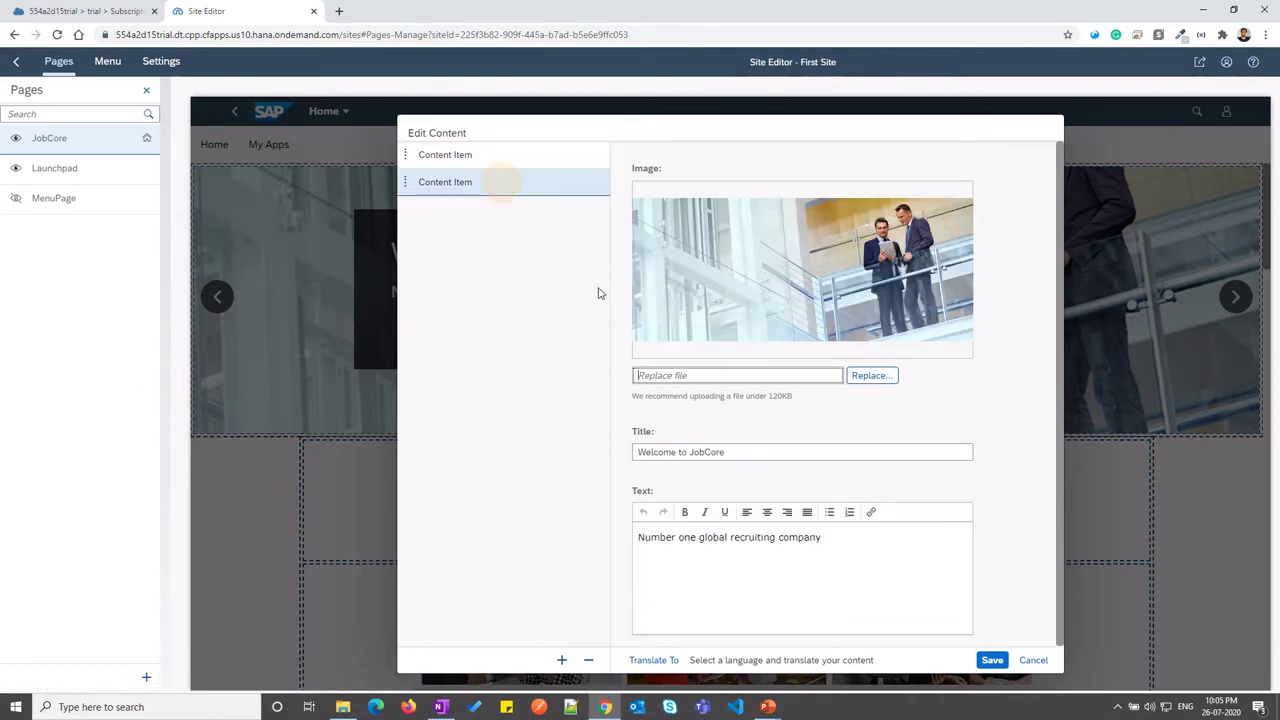
click(993, 665)
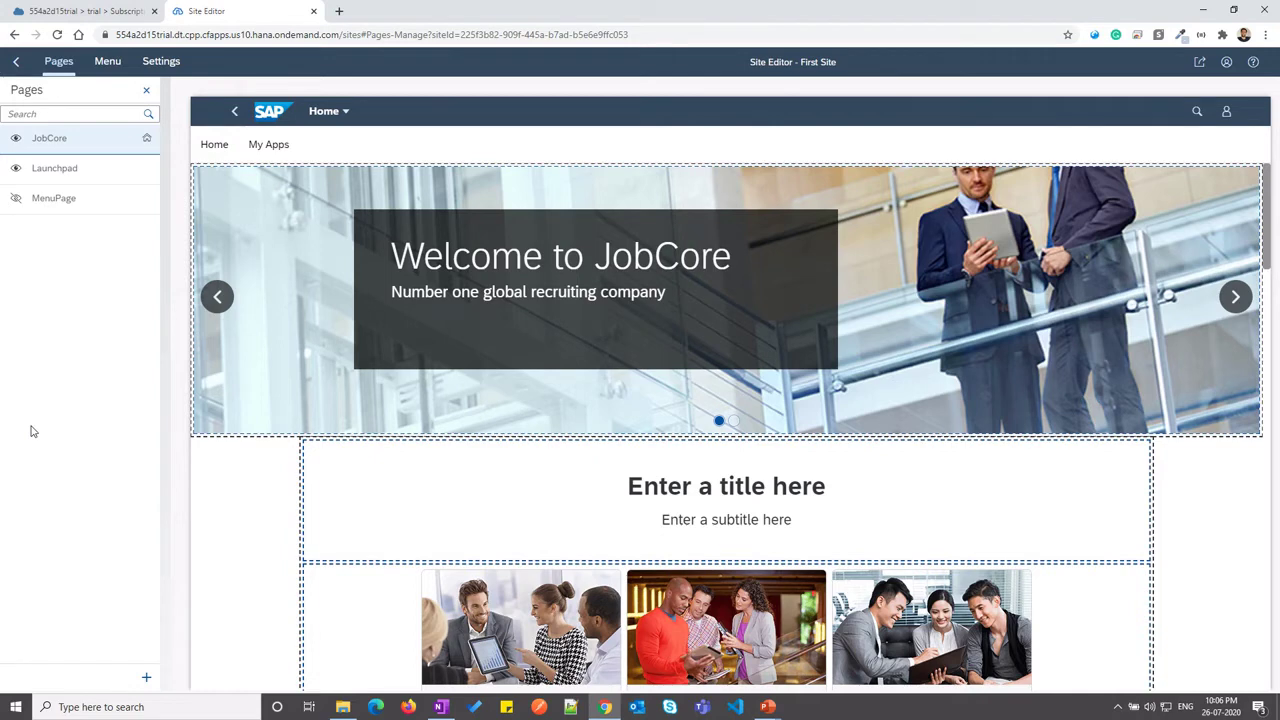
Set the title of Section 1's Header with Titles widget to "Why JobCore?"
mouse_move(389, 486)
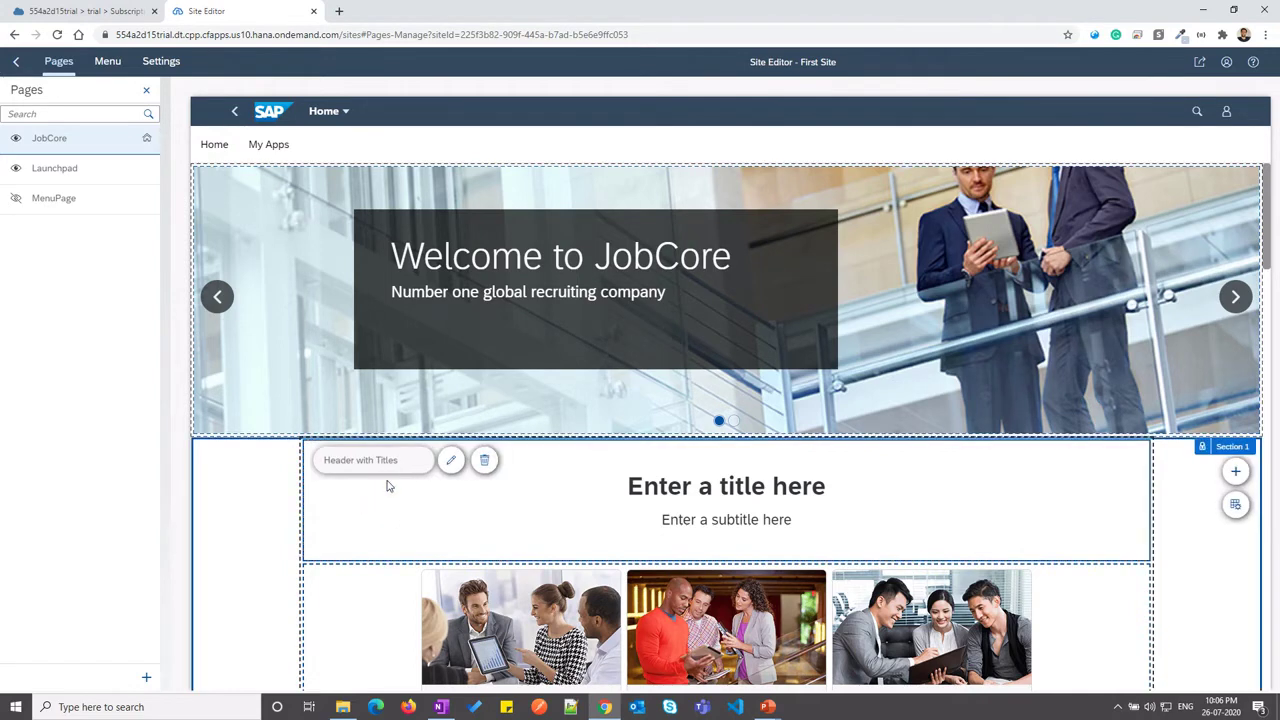
click(453, 461)
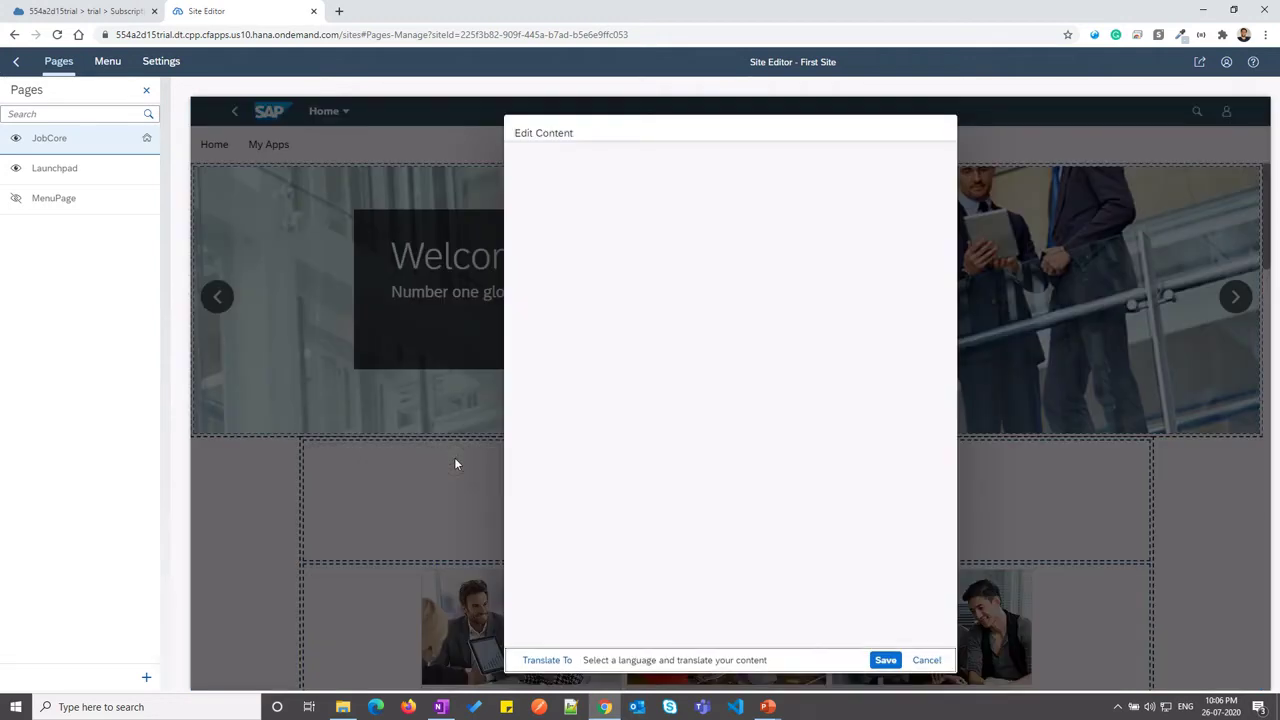
click(629, 374)
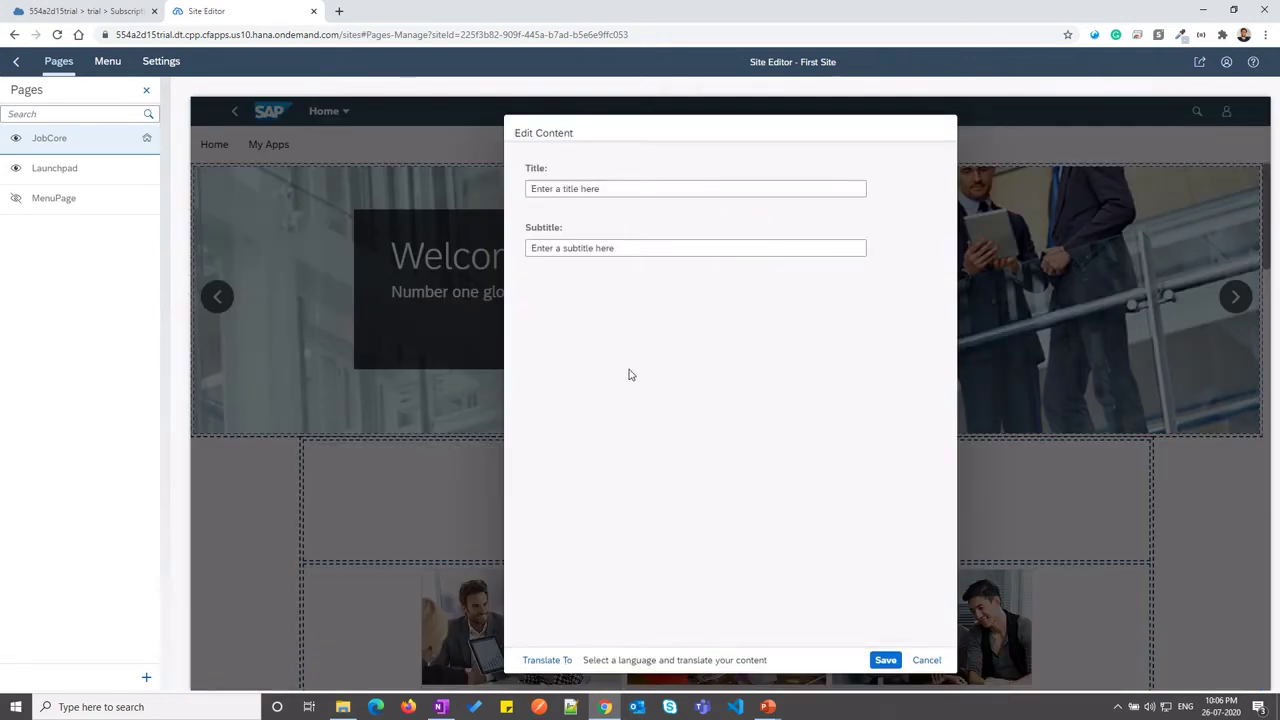
click(622, 190)
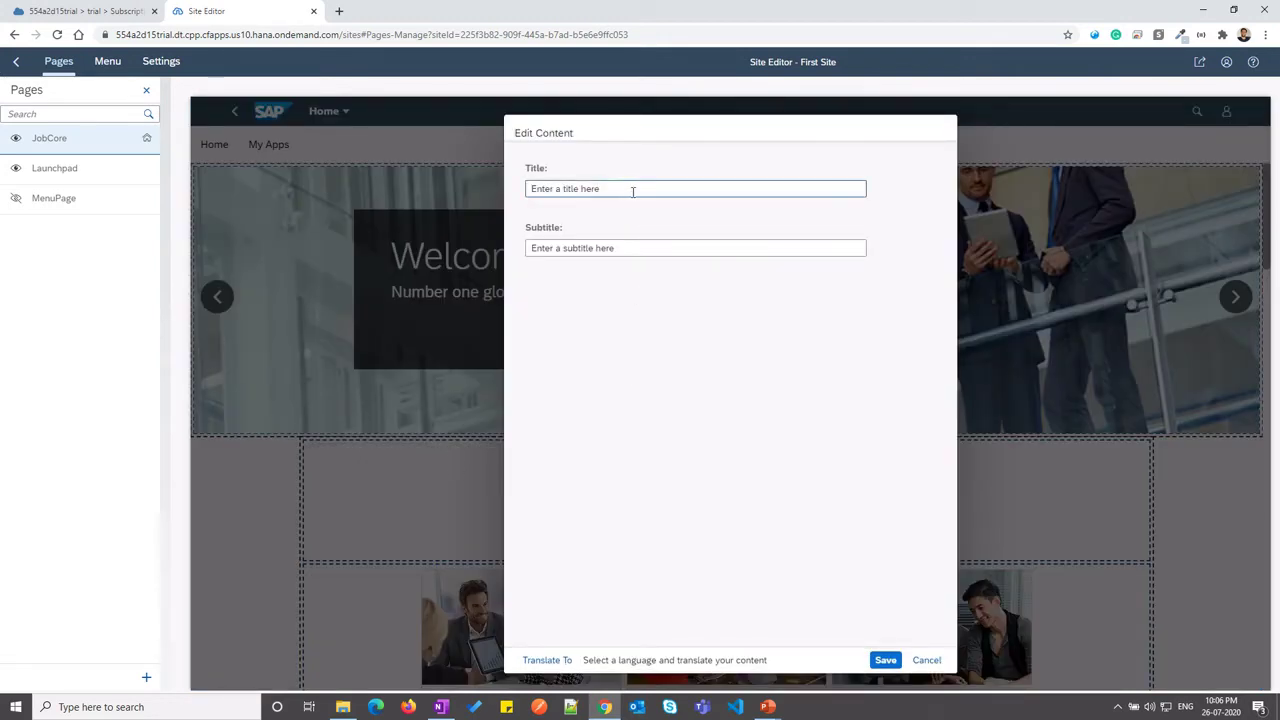
drag(632, 191, 438, 191)
text(Why )
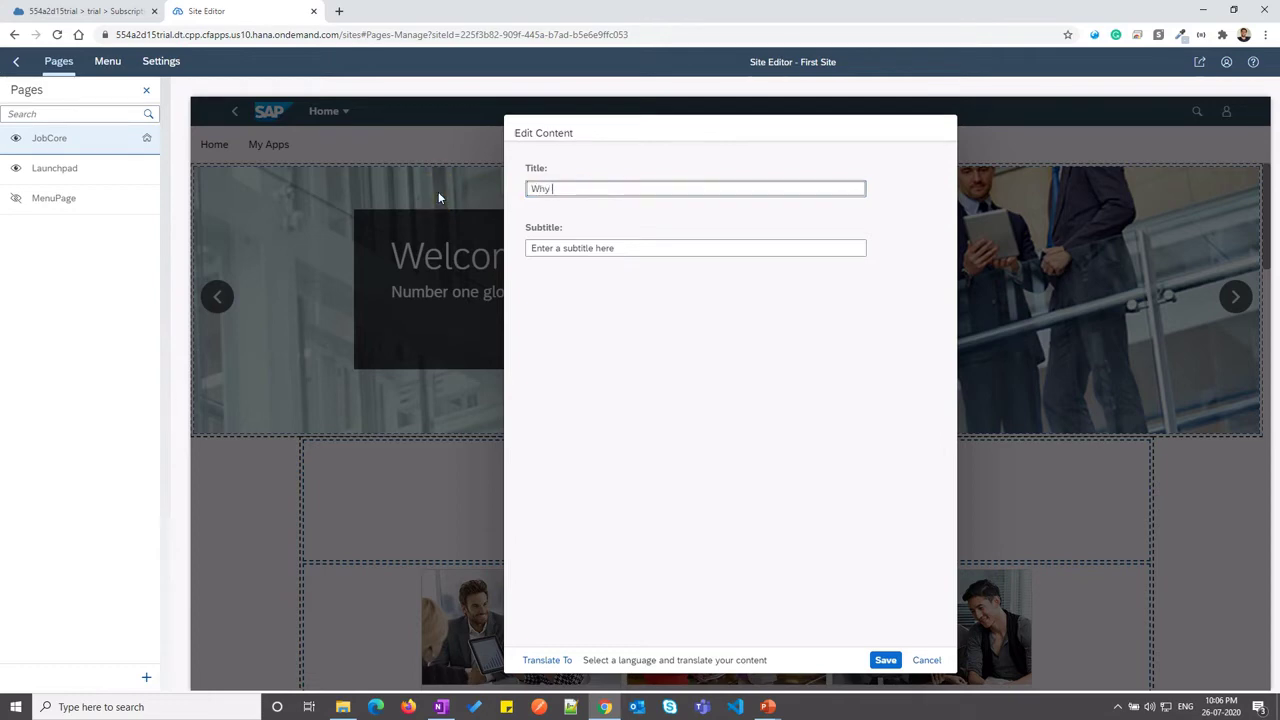
text(JobCore?)
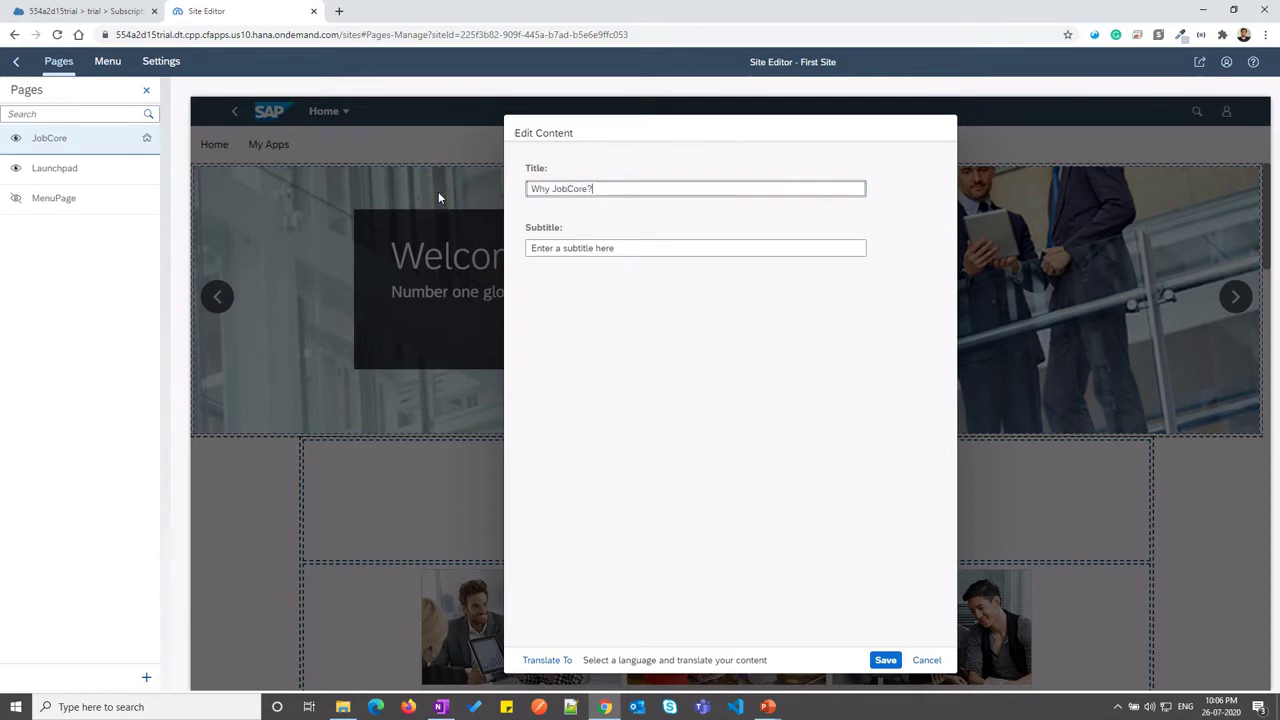
Set the Section 1 header's subtitle to "We connect people with what they do best" and save the content
triple_click(634, 248)
key(BackSpace)
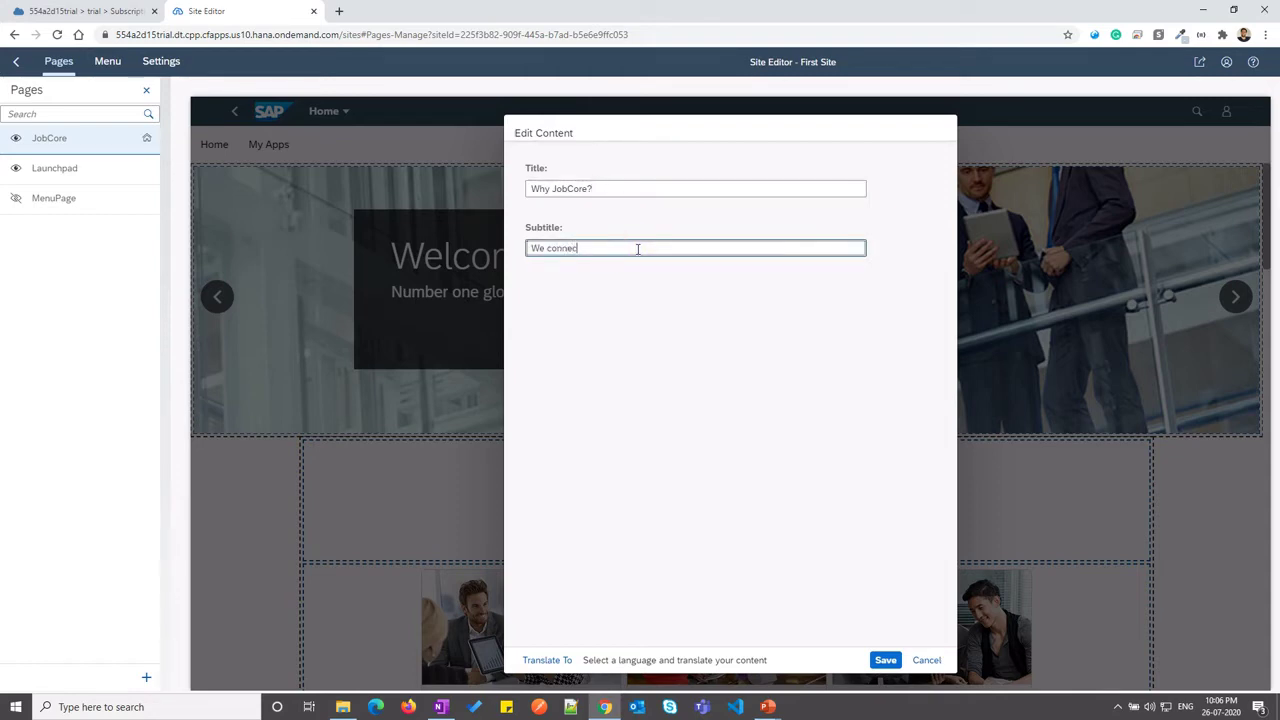
text(We connect people with what they do best)
click(886, 662)
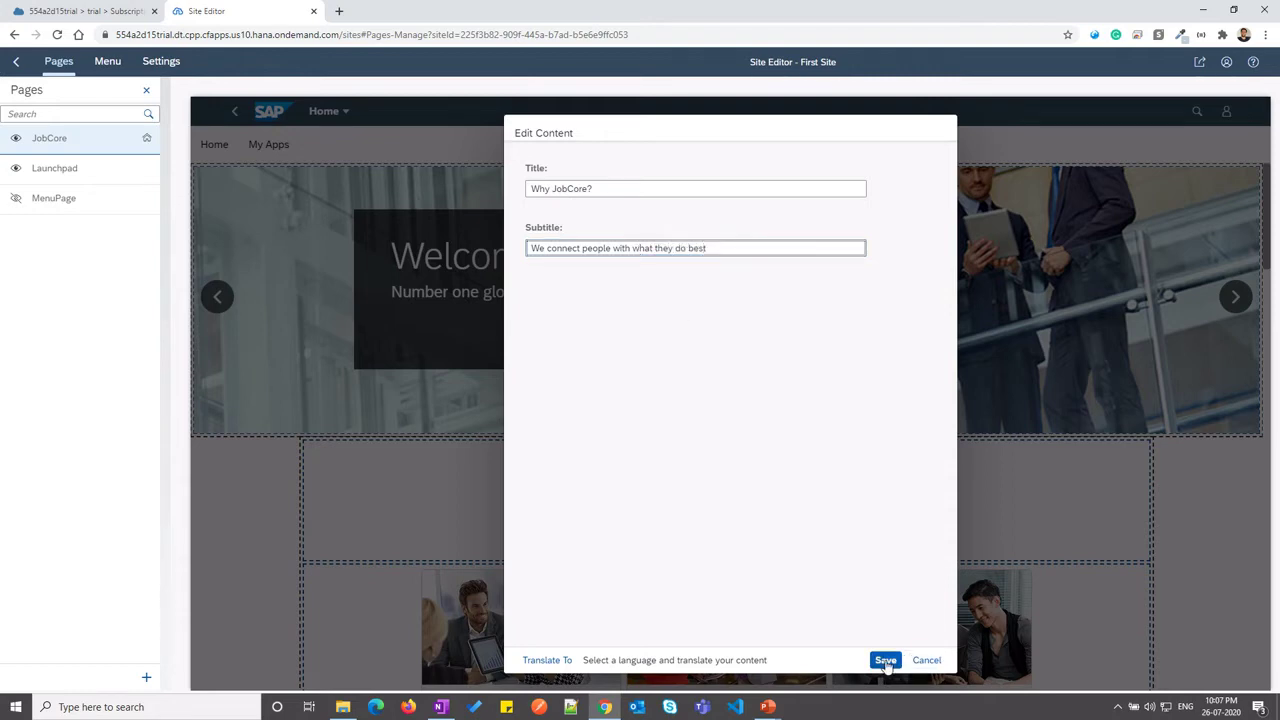
click(886, 662)
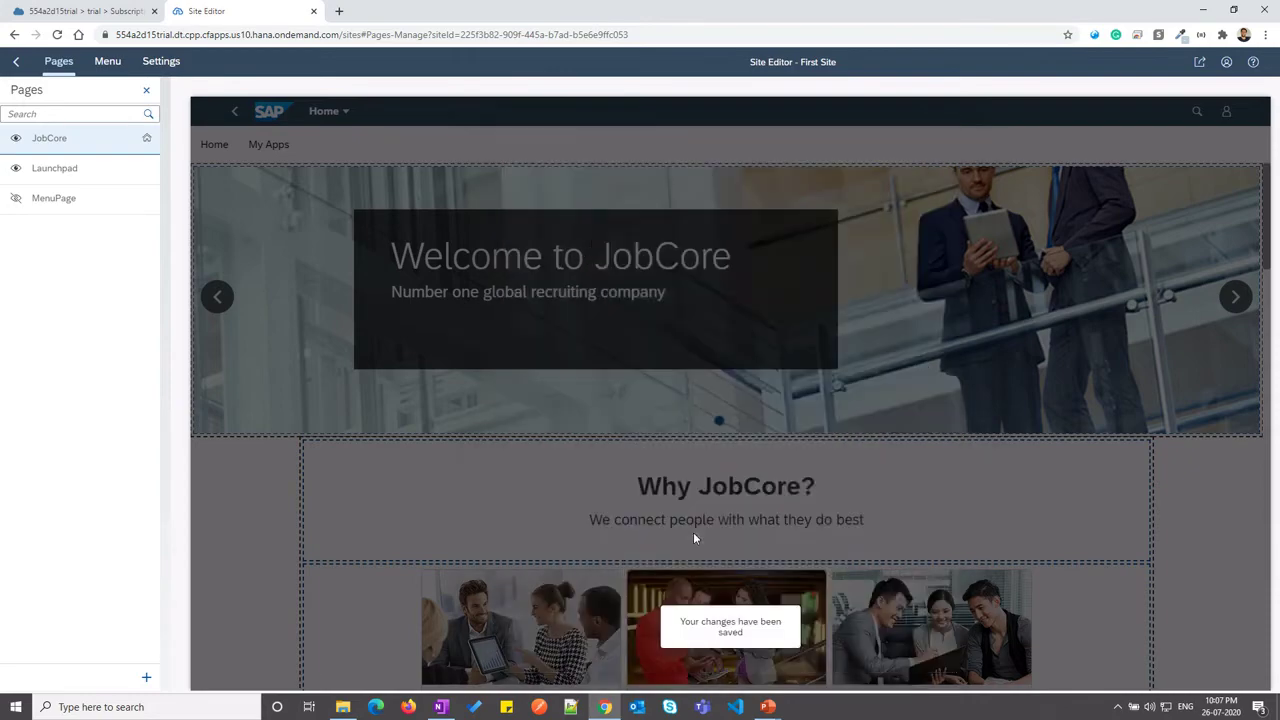
Open the Aligned Story Card widget's content for editing and title its first content item "We're Local"
scroll(688, 478, down, 2)
scroll(688, 478, down, 2)
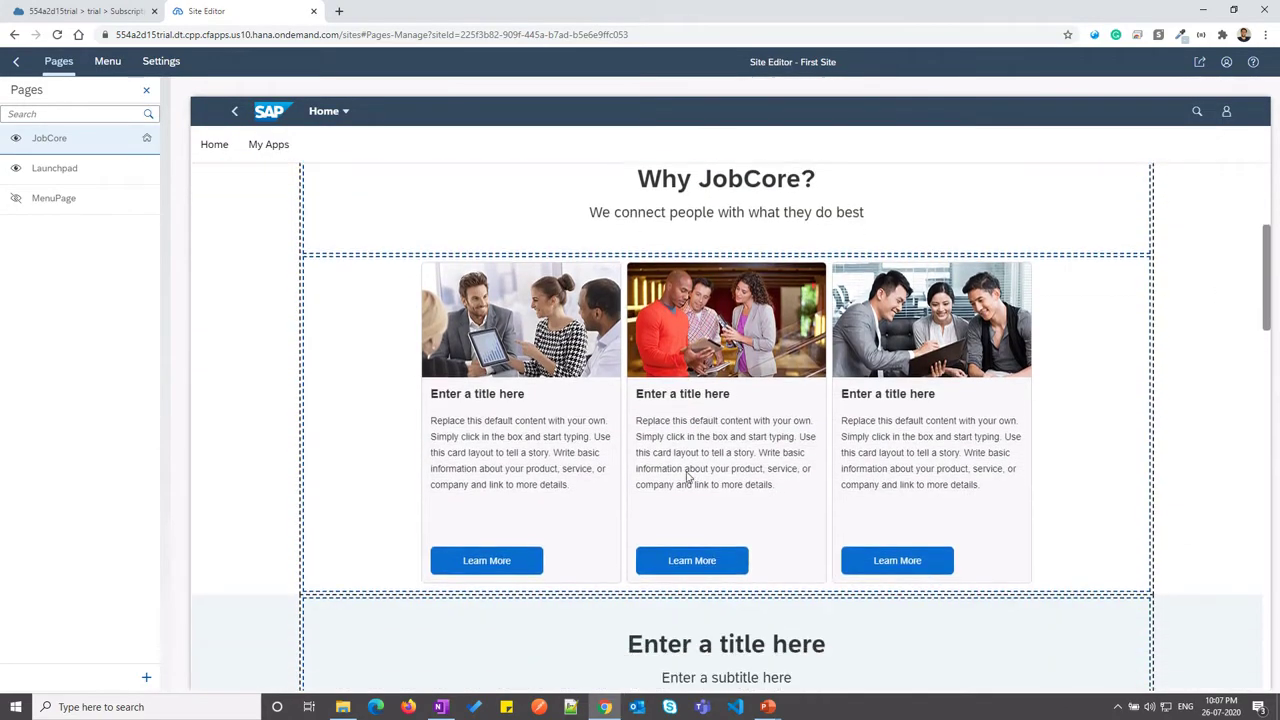
click(545, 388)
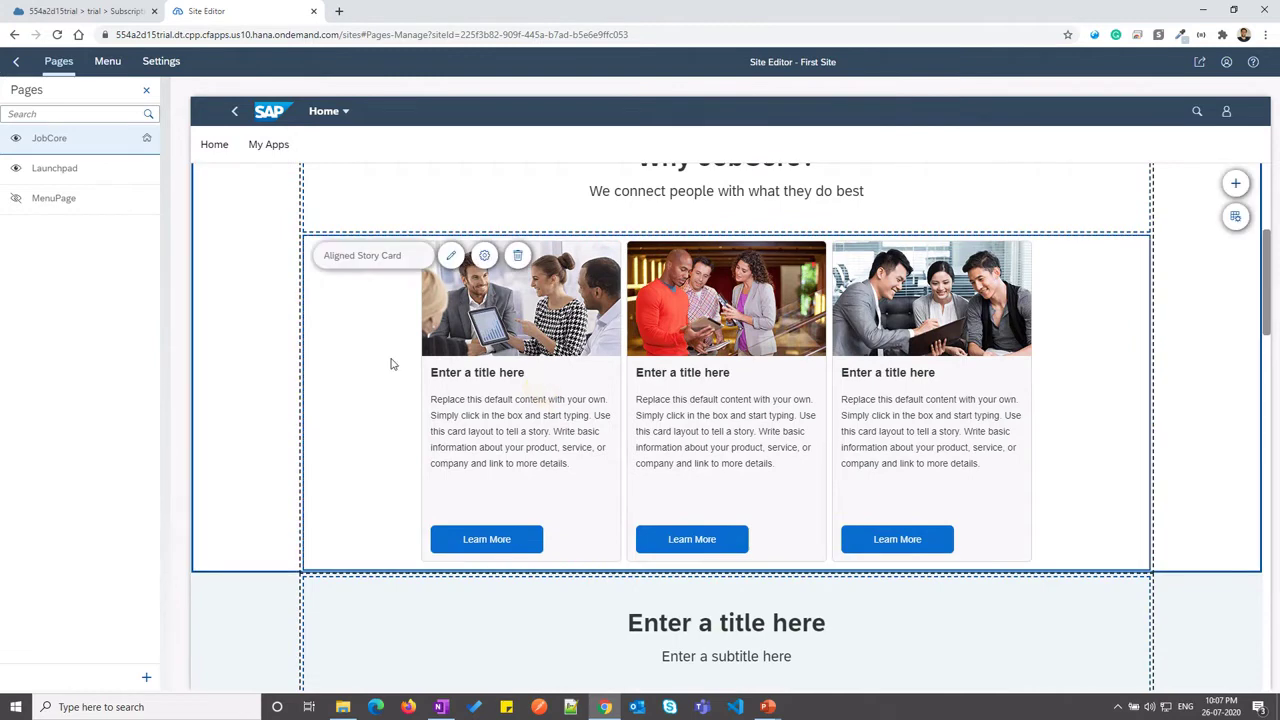
click(452, 258)
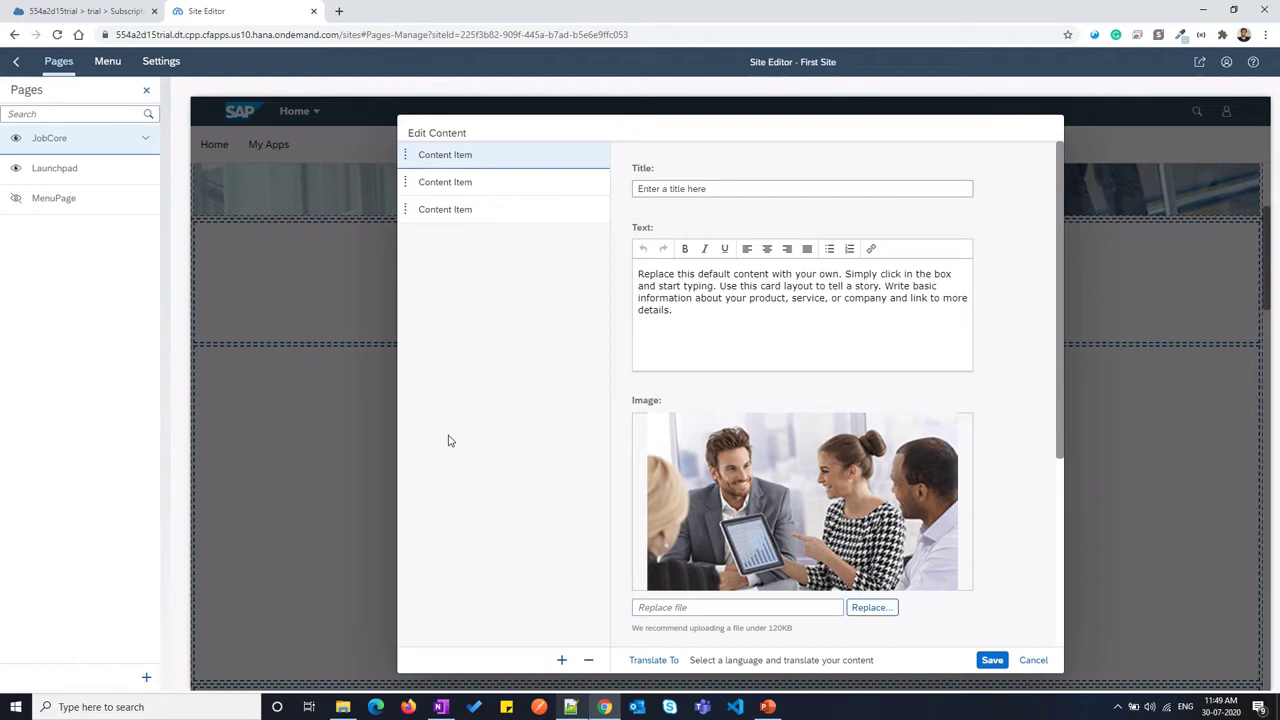
click(741, 187)
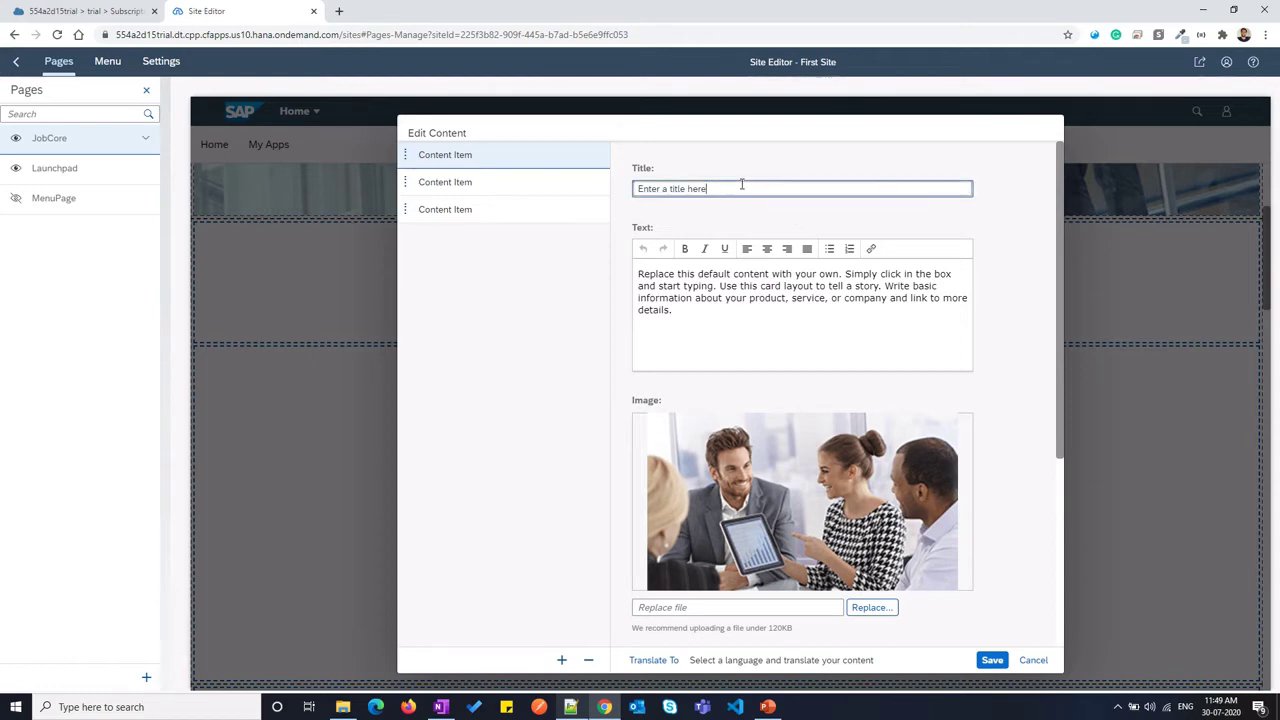
key(ctrl+a)
text(We're :L)
Replace the first card's default text with the first Text 1 paragraph, "Our locally experienced team are on hand 24/7…", copied from the Notepad++ notes
click(731, 322)
key(ctrl+a)
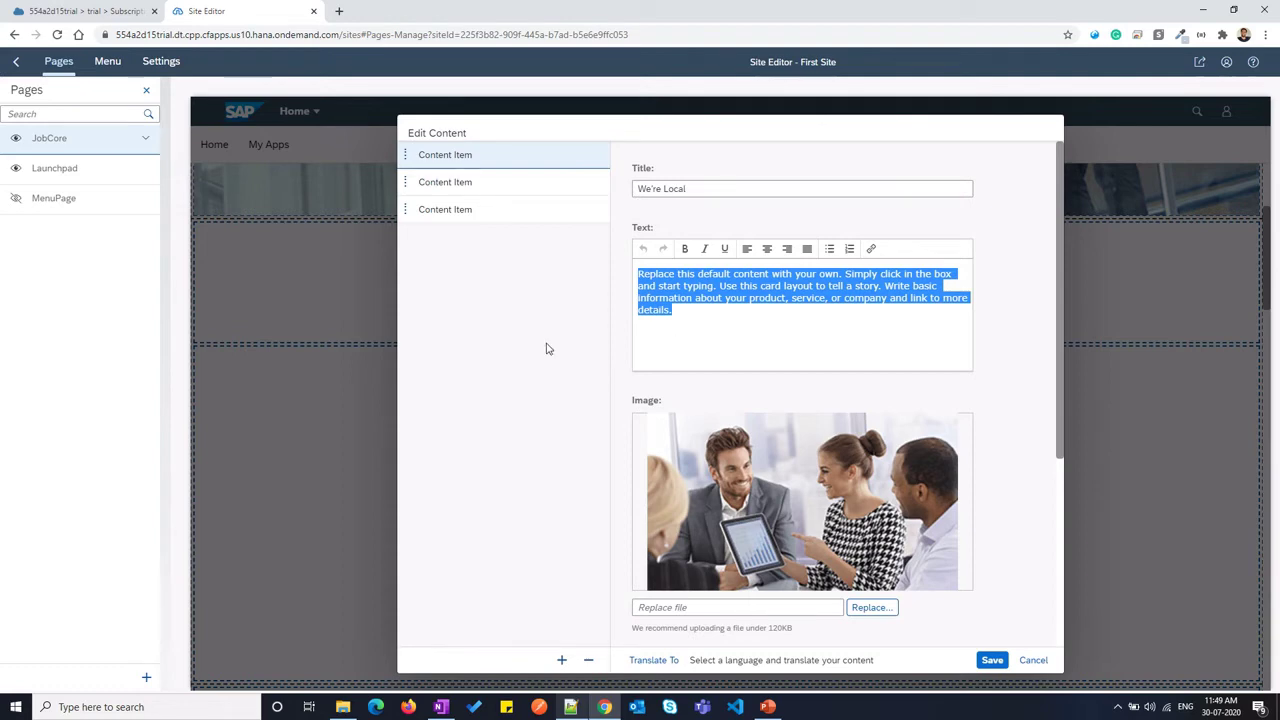
key(alt+Tab)
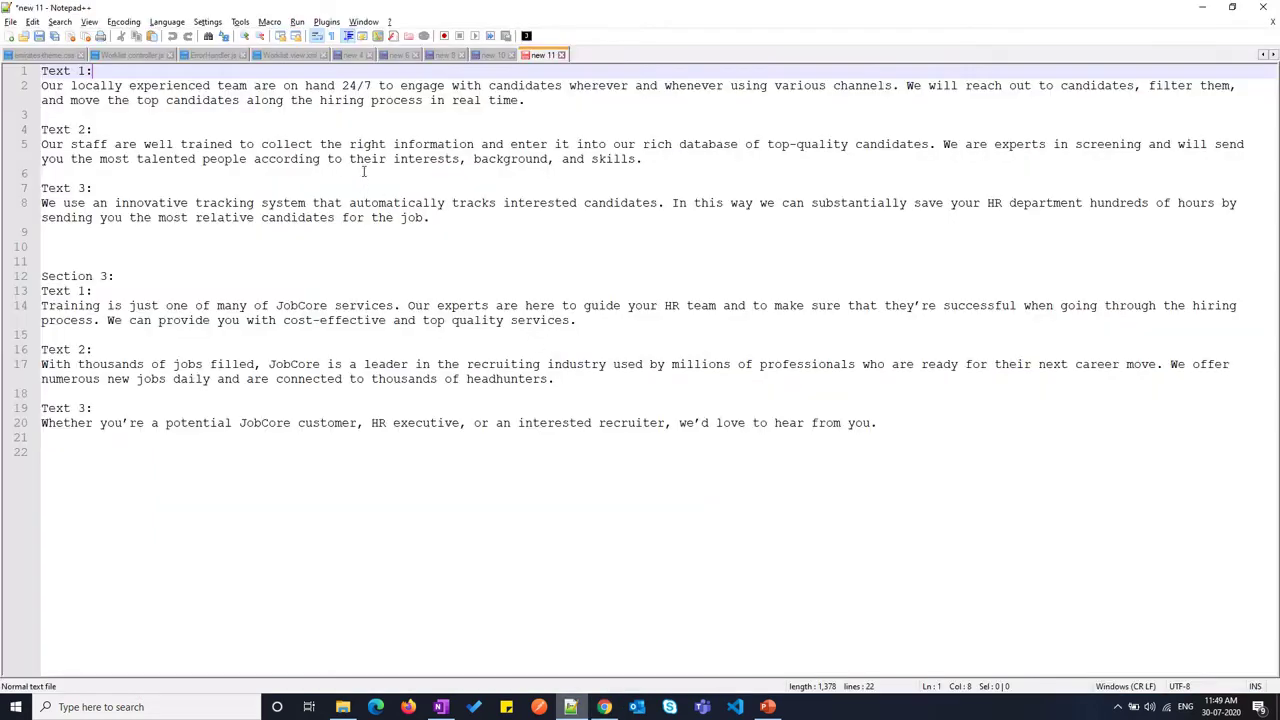
click(525, 101)
drag(525, 101, 36, 86)
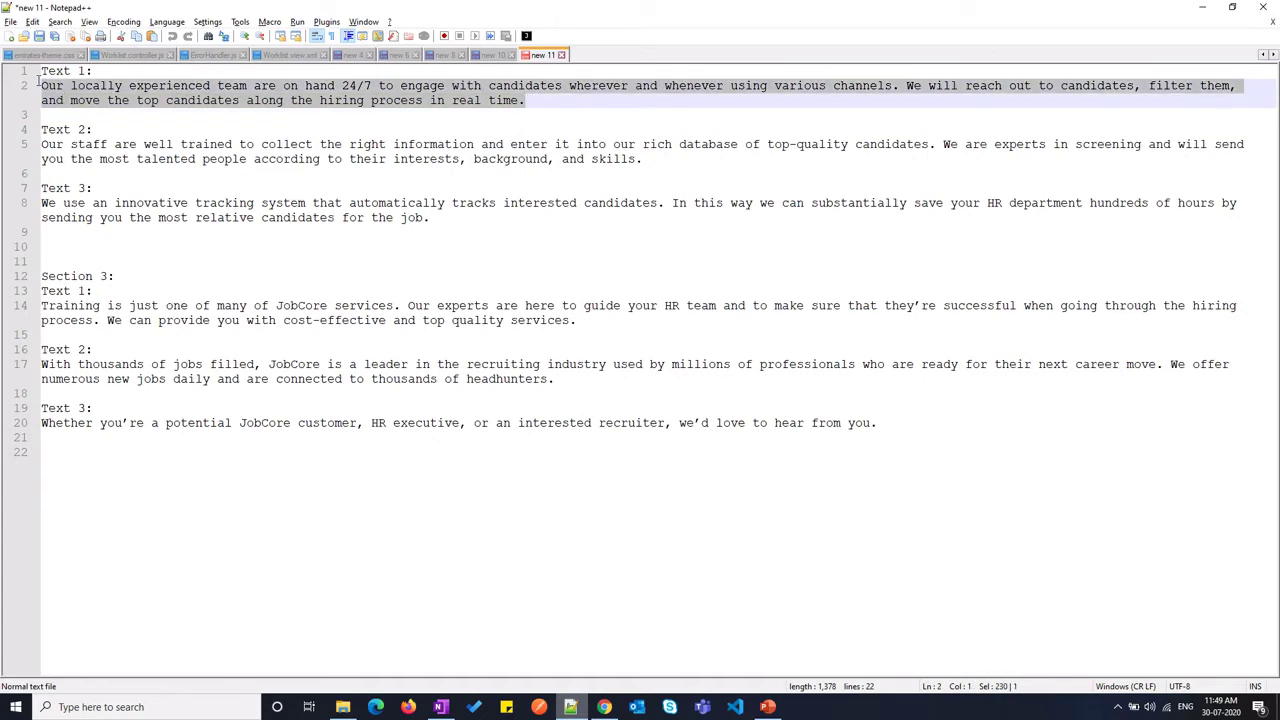
key(ctrl+c)
key(alt+Tab)
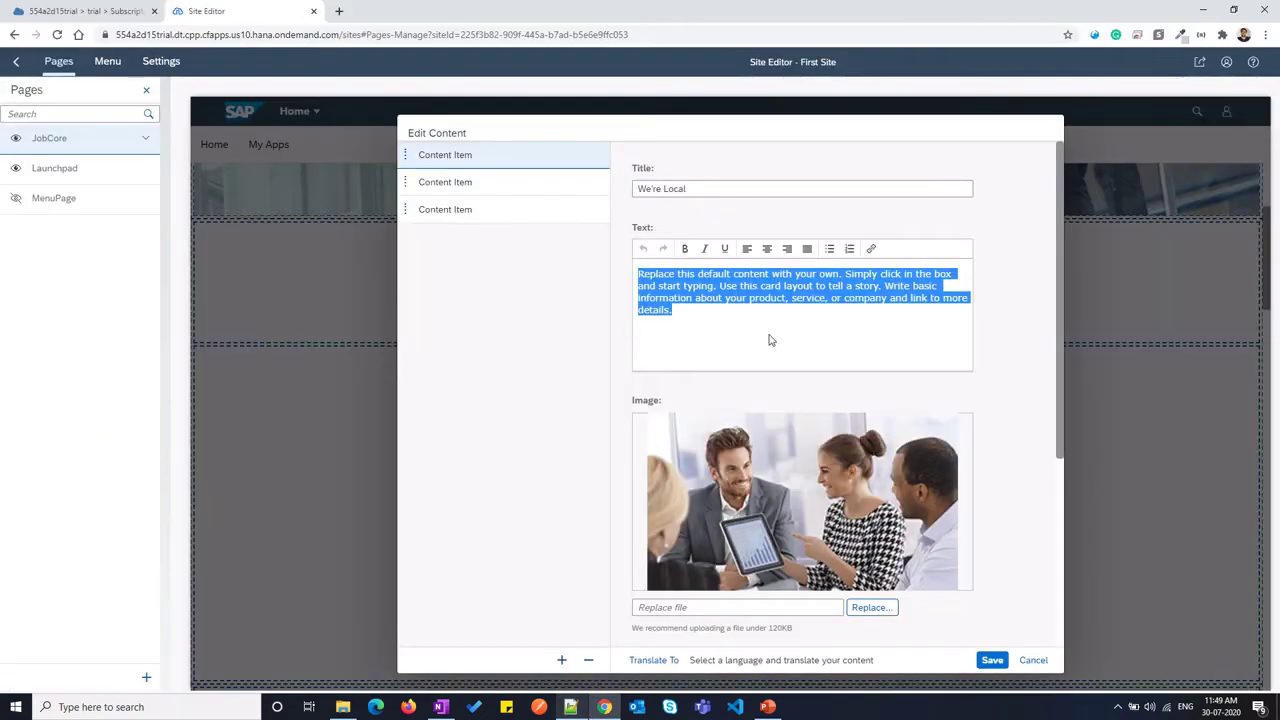
key(ctrl+v)
Replace the first card's image with We're_Local.png
scroll(768, 340, down, 3)
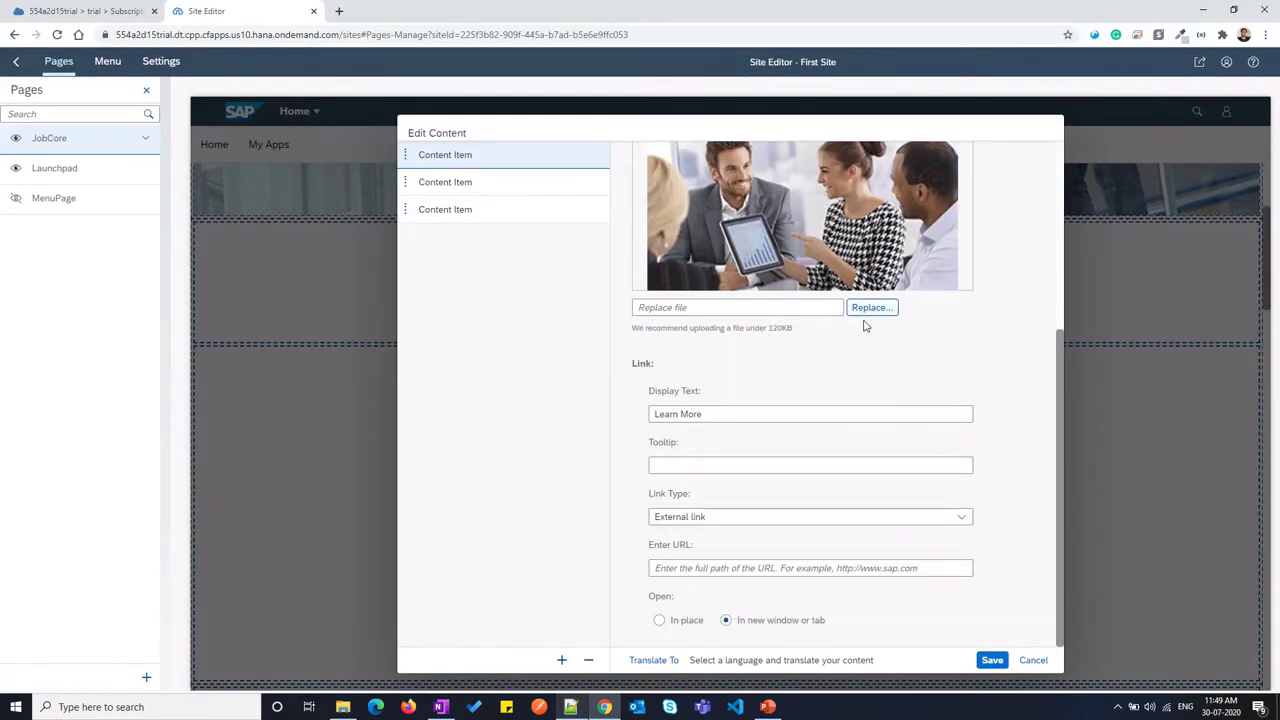
click(862, 310)
double_click(733, 118)
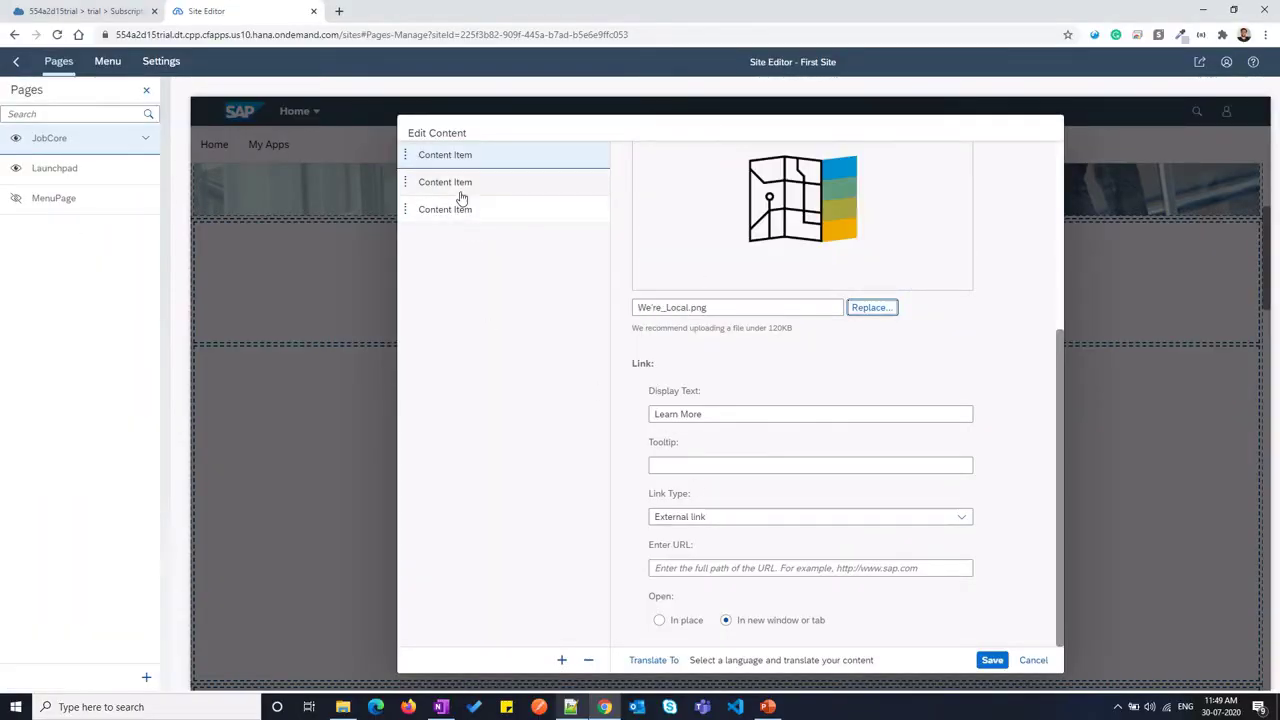
Set the title of the story card's second content item to "We're Experienced"
click(461, 195)
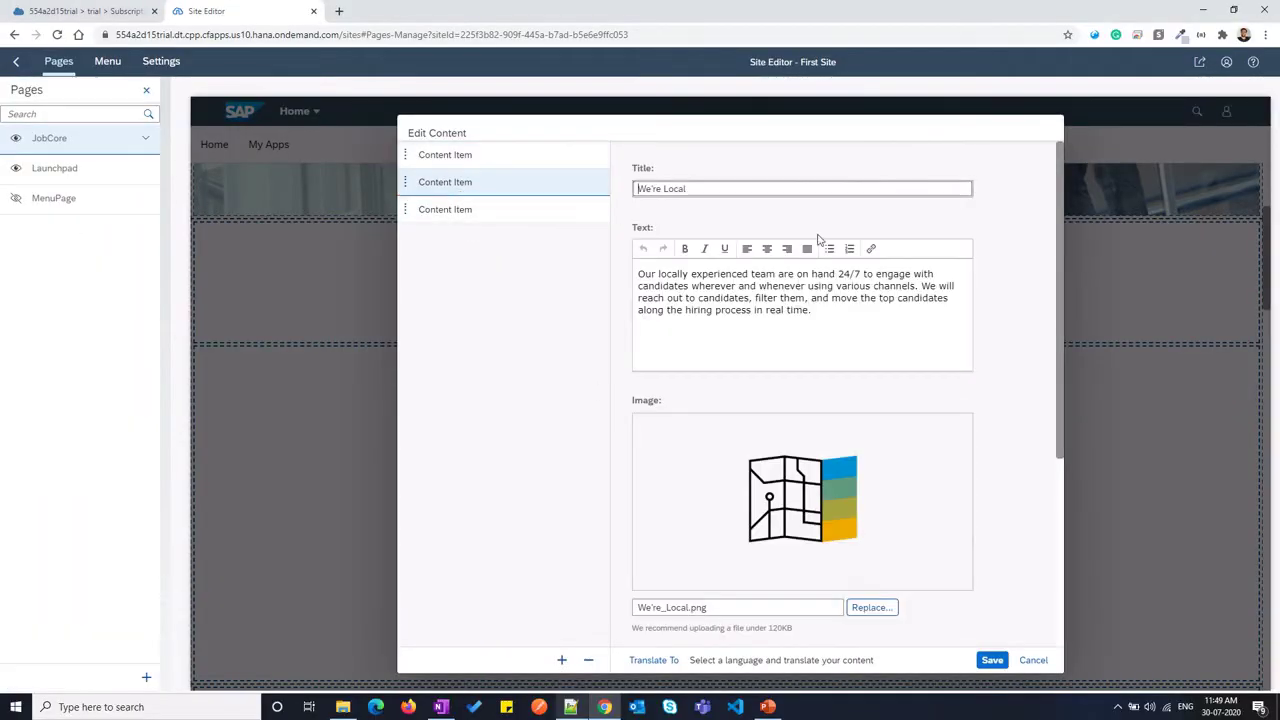
triple_click(721, 189)
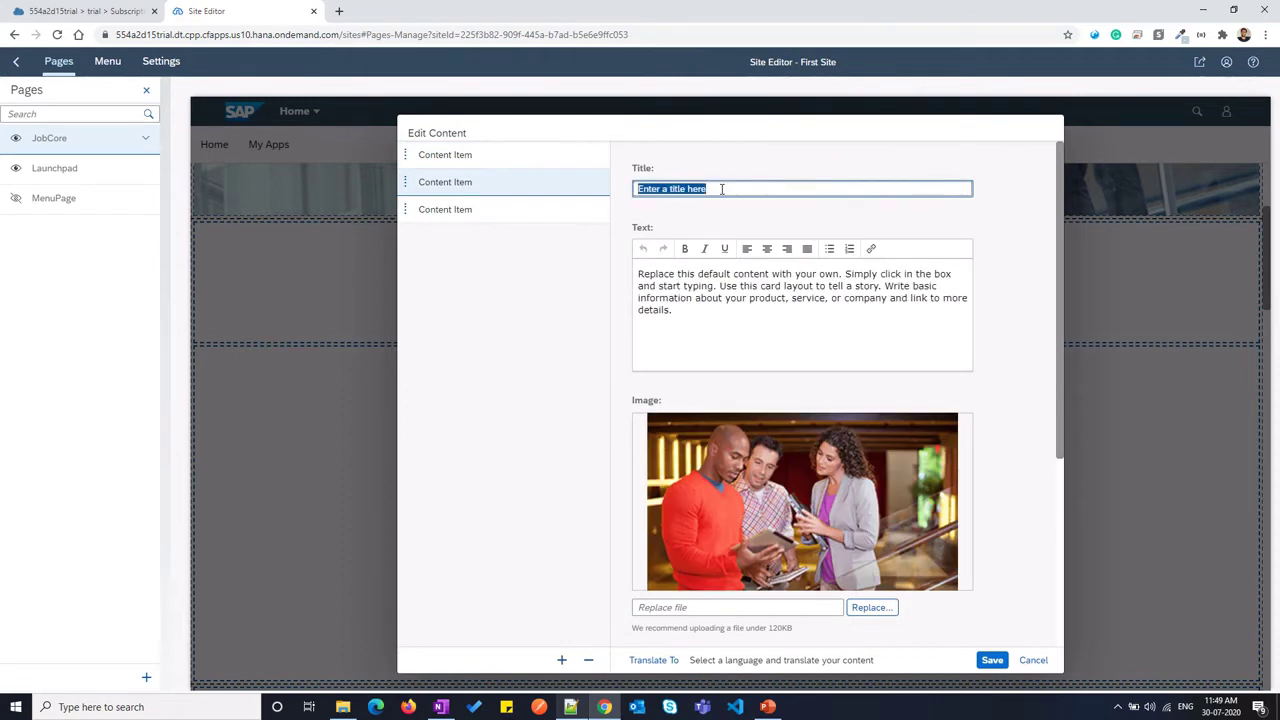
text(We're Experienced)
Replace the second card's default text with the "Our staff are well trained…" paragraph copied from the Notepad++ notes
click(682, 291)
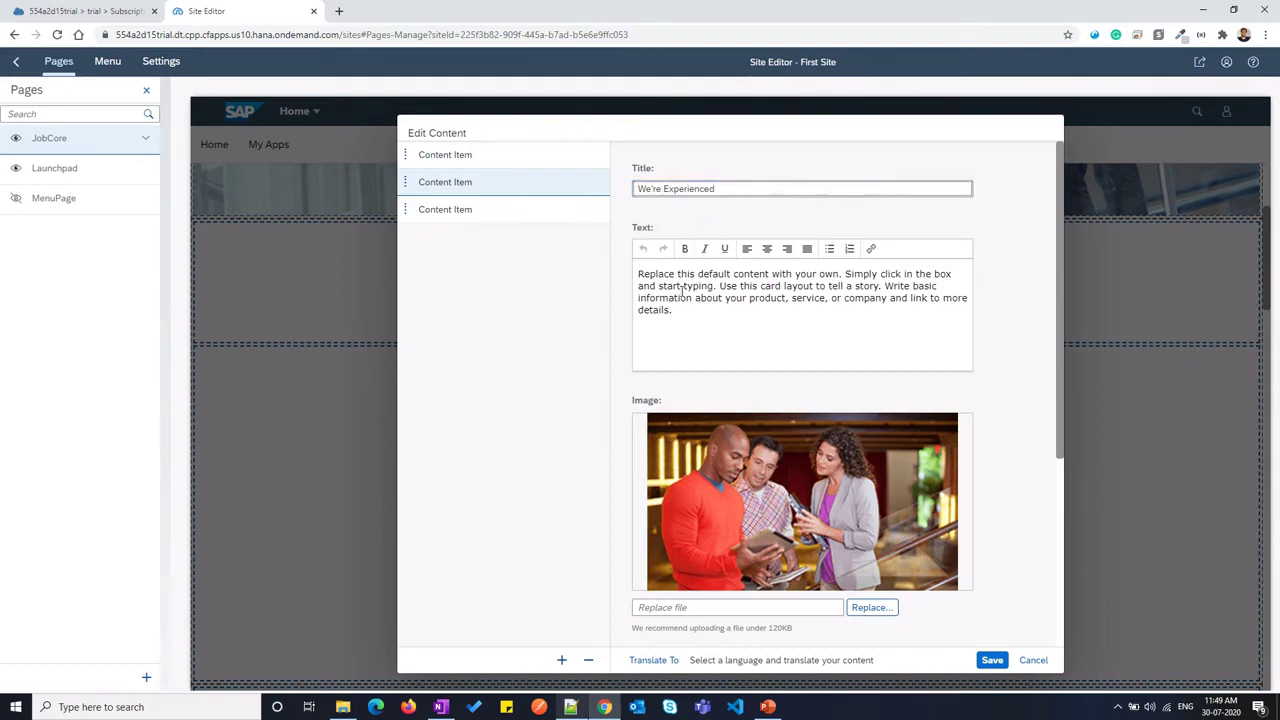
key(alt+Tab)
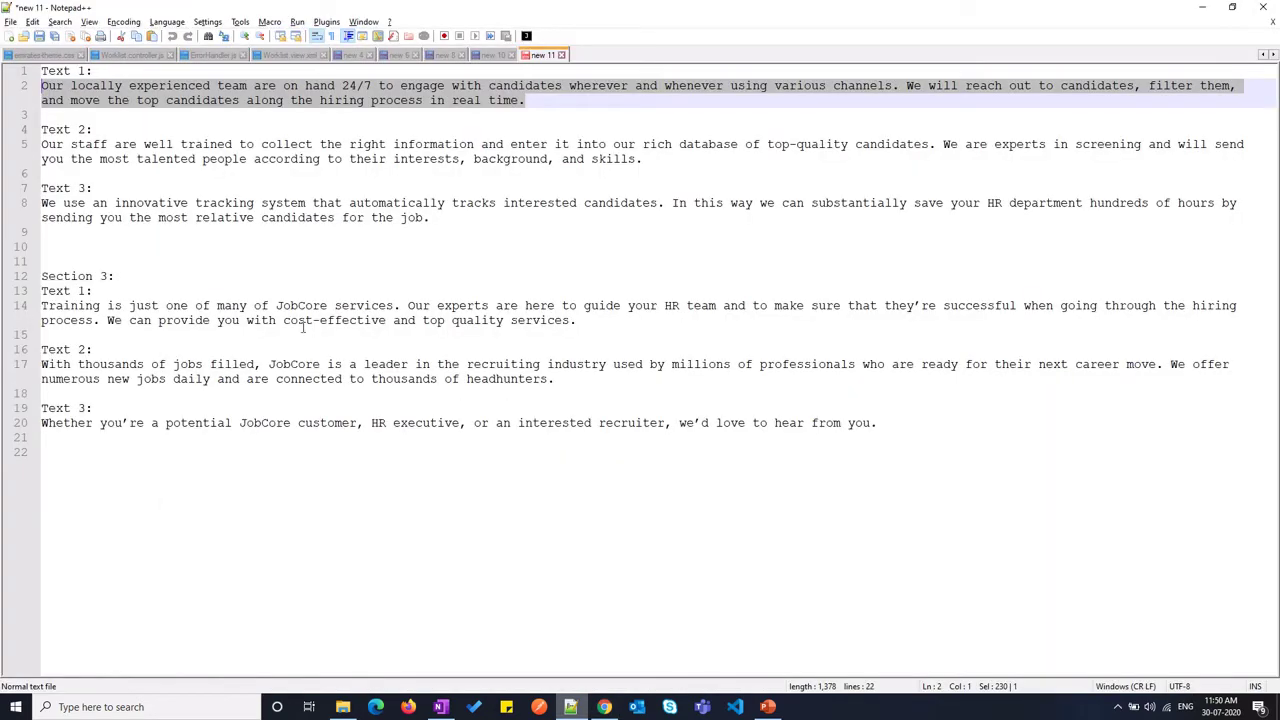
drag(655, 158, 30, 148)
key(ctrl+c)
key(alt+Tab)
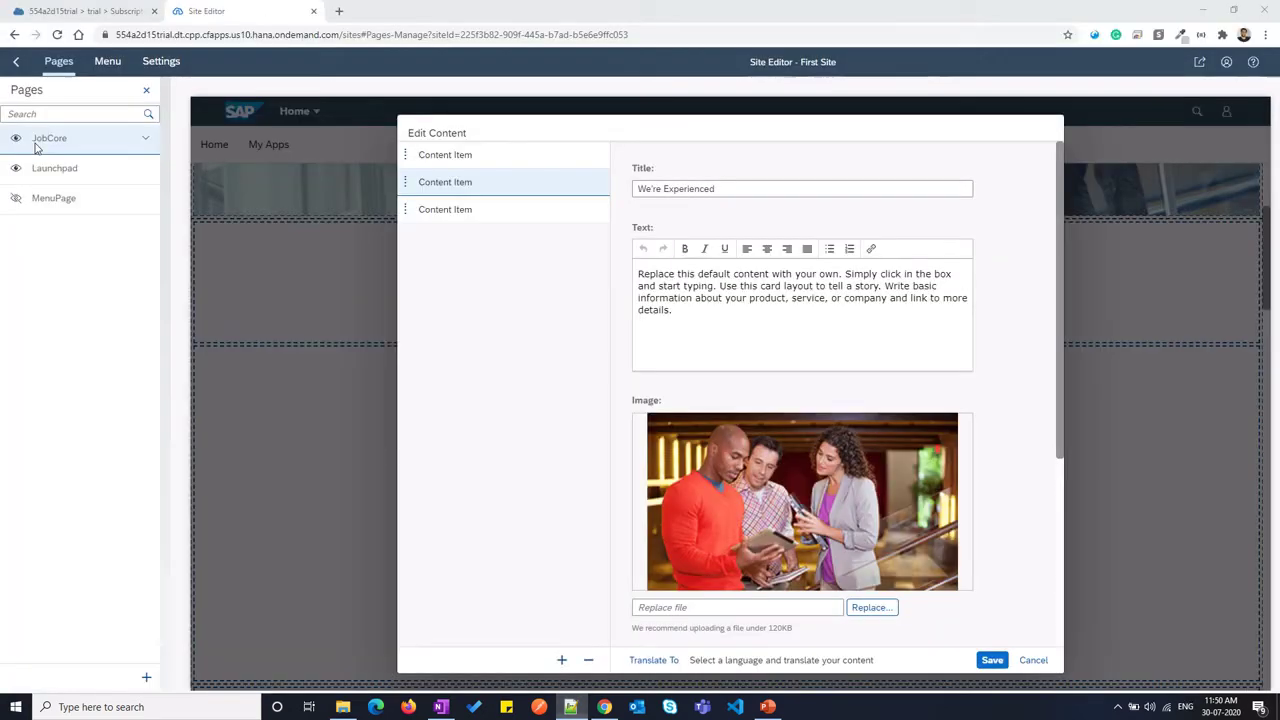
key(ctrl+a)
key(ctrl+v)
Replace the second card's image with We're_experienced.png
scroll(751, 351, down, 3)
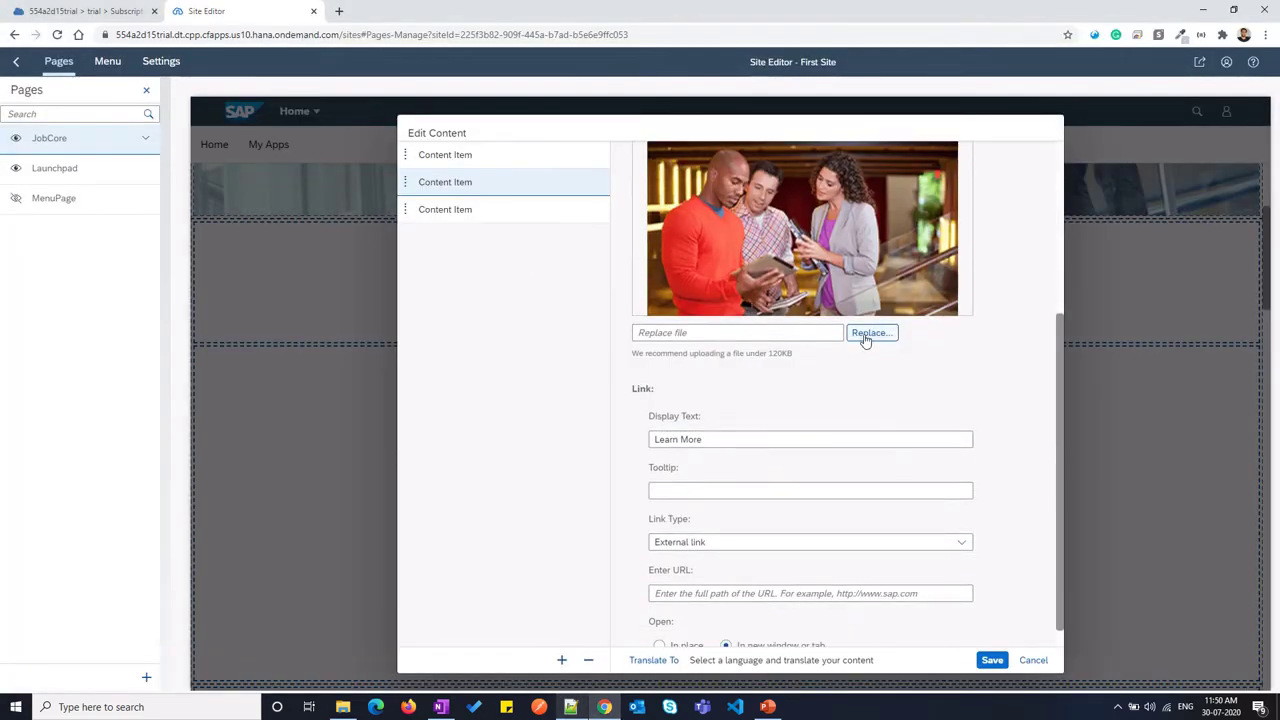
click(868, 348)
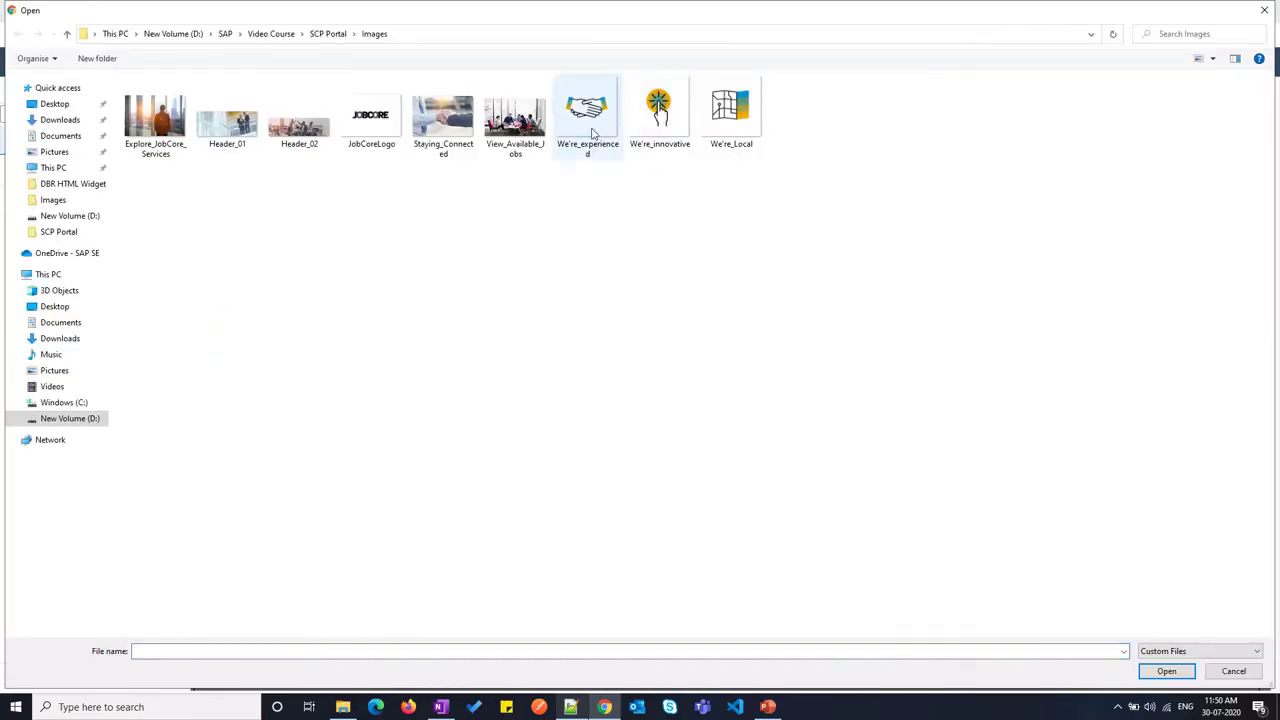
double_click(587, 112)
Set the title of the story card's third content item to "We're Innovative"
click(506, 209)
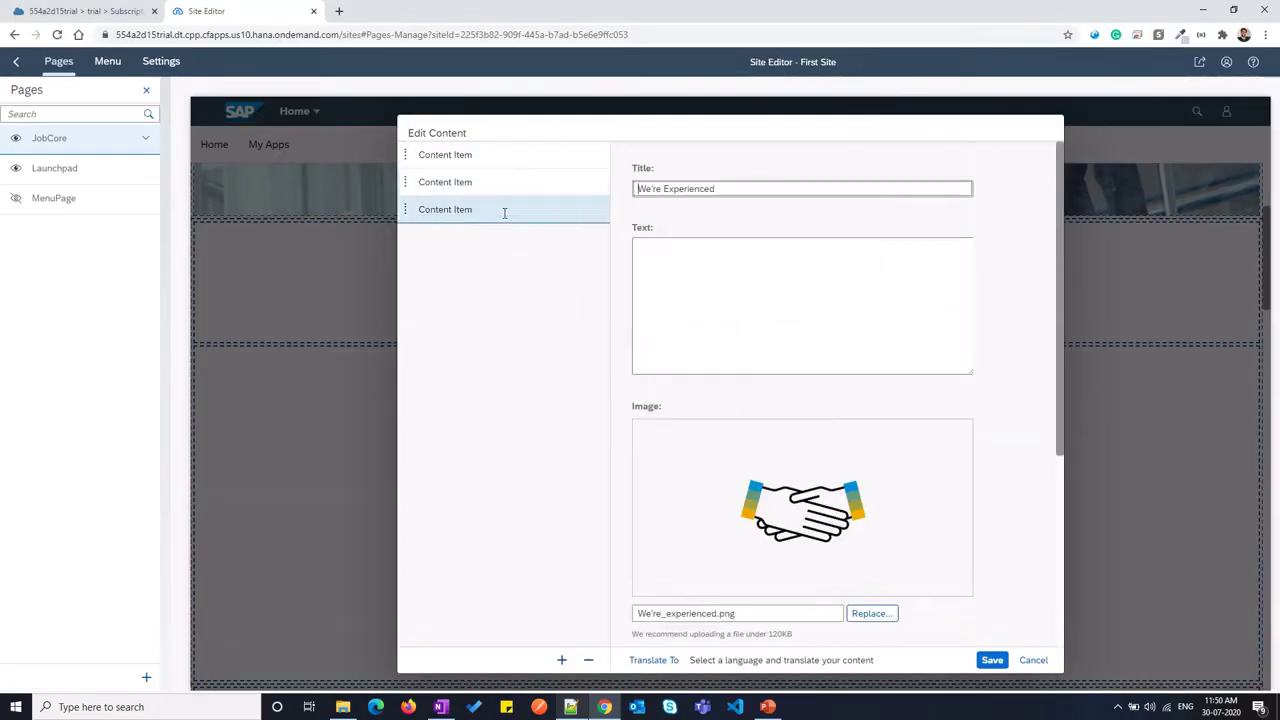
click(713, 188)
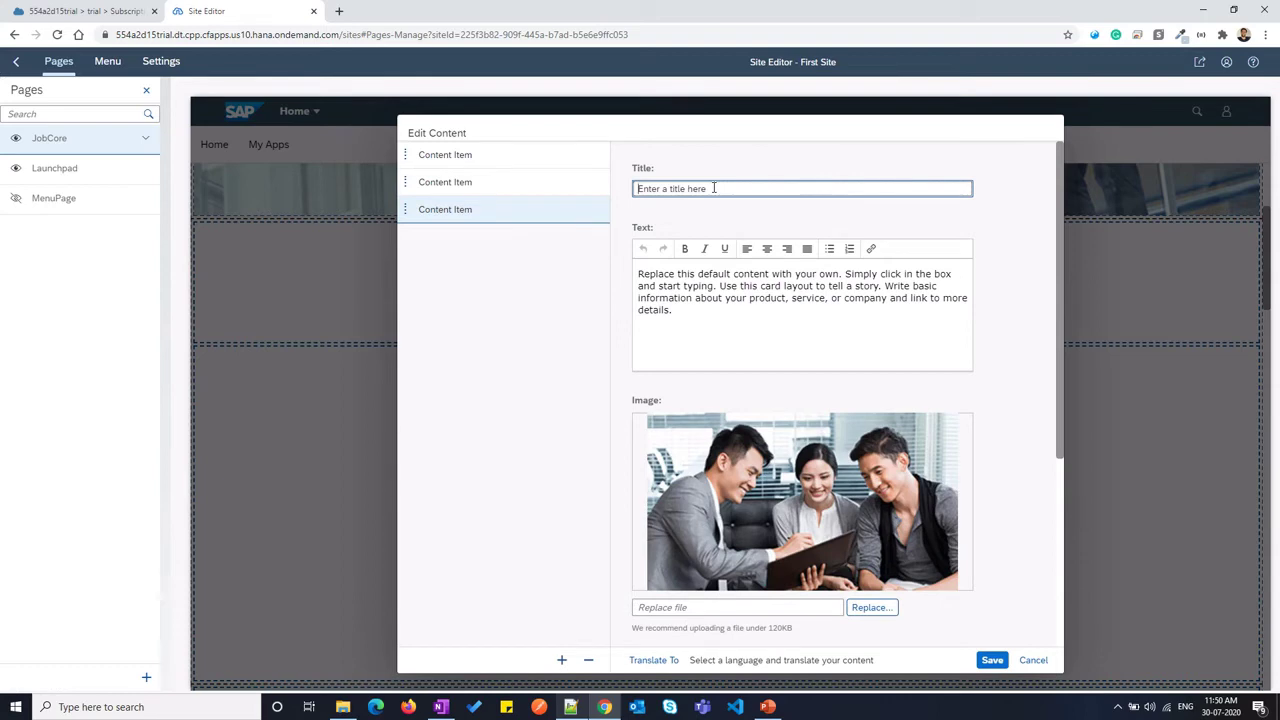
key(ctrl+shift+Left)
key(BackSpace)
key(shift+Home)
key(BackSpace)
text(ve)
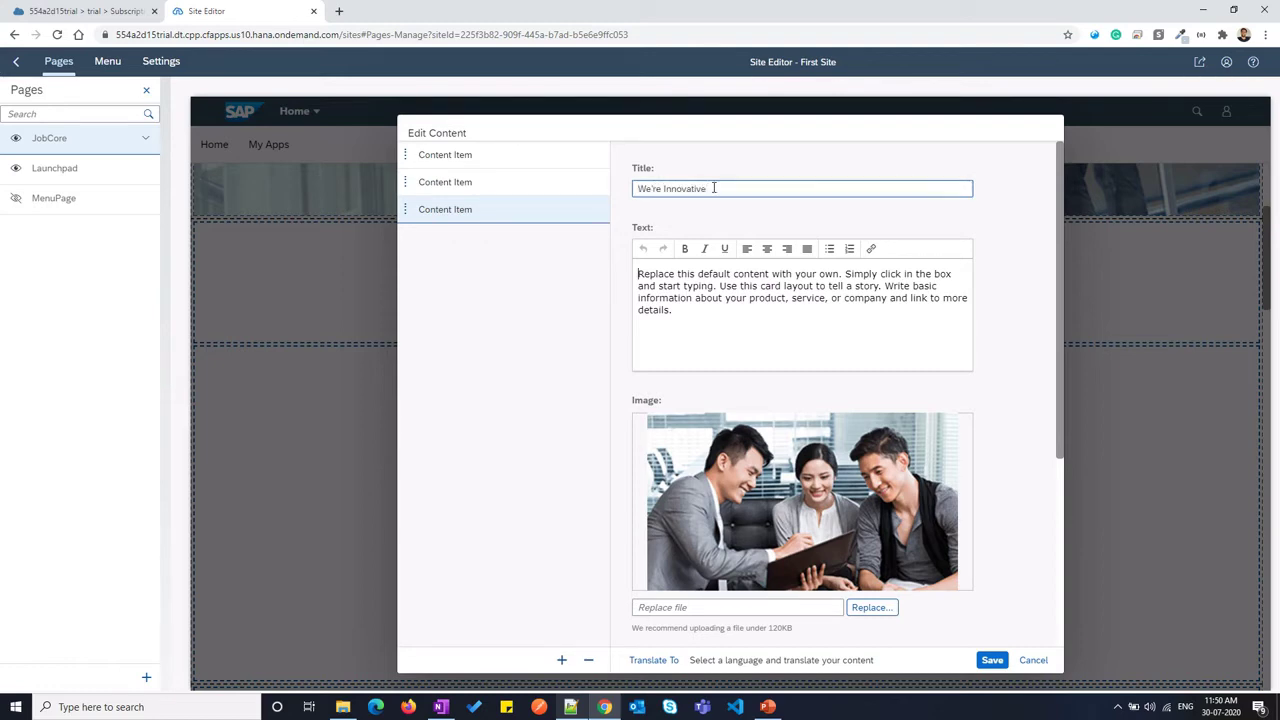
Replace the third card's default text with the "We use an innovative tracking system…" paragraph copied from the Notepad++ notes
key(alt+Tab)
drag(432, 218, 3, 208)
key(ctrl+c)
key(alt+Tab)
key(ctrl+a)
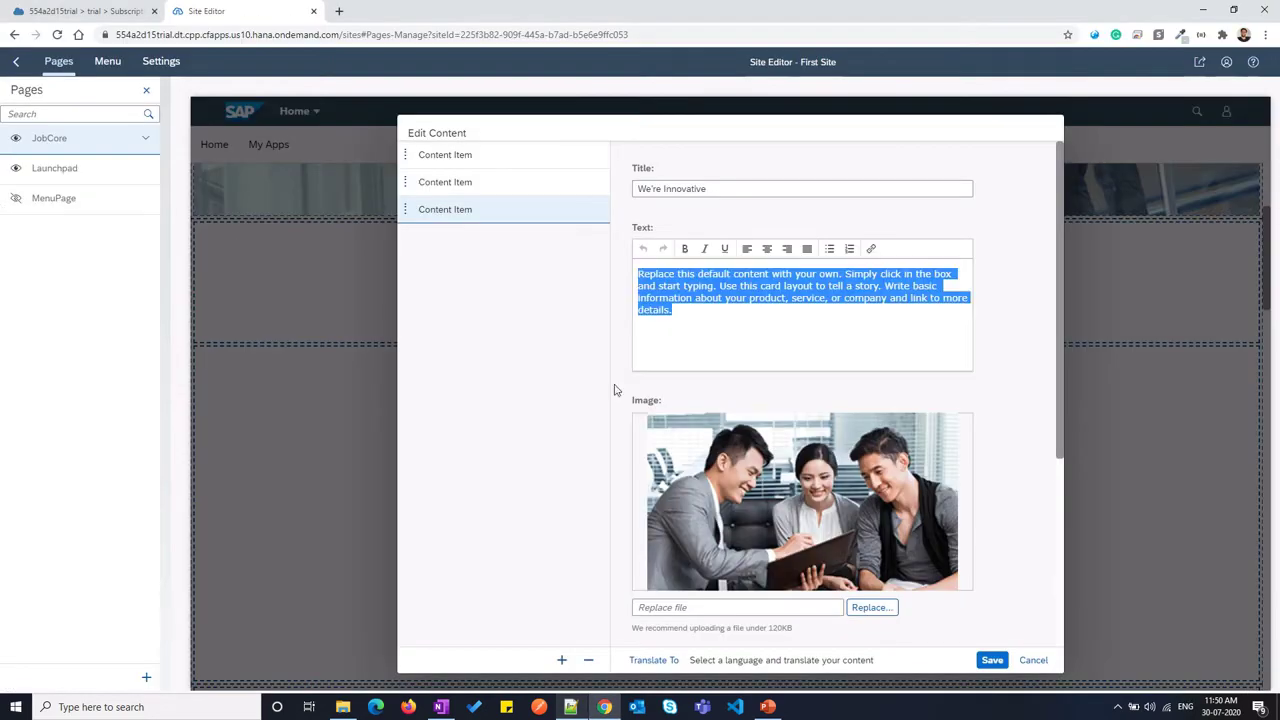
key(ctrl+v)
Replace the third card's image with We're_innovative.png and save the Aligned Story Card content
scroll(615, 390, down, 3)
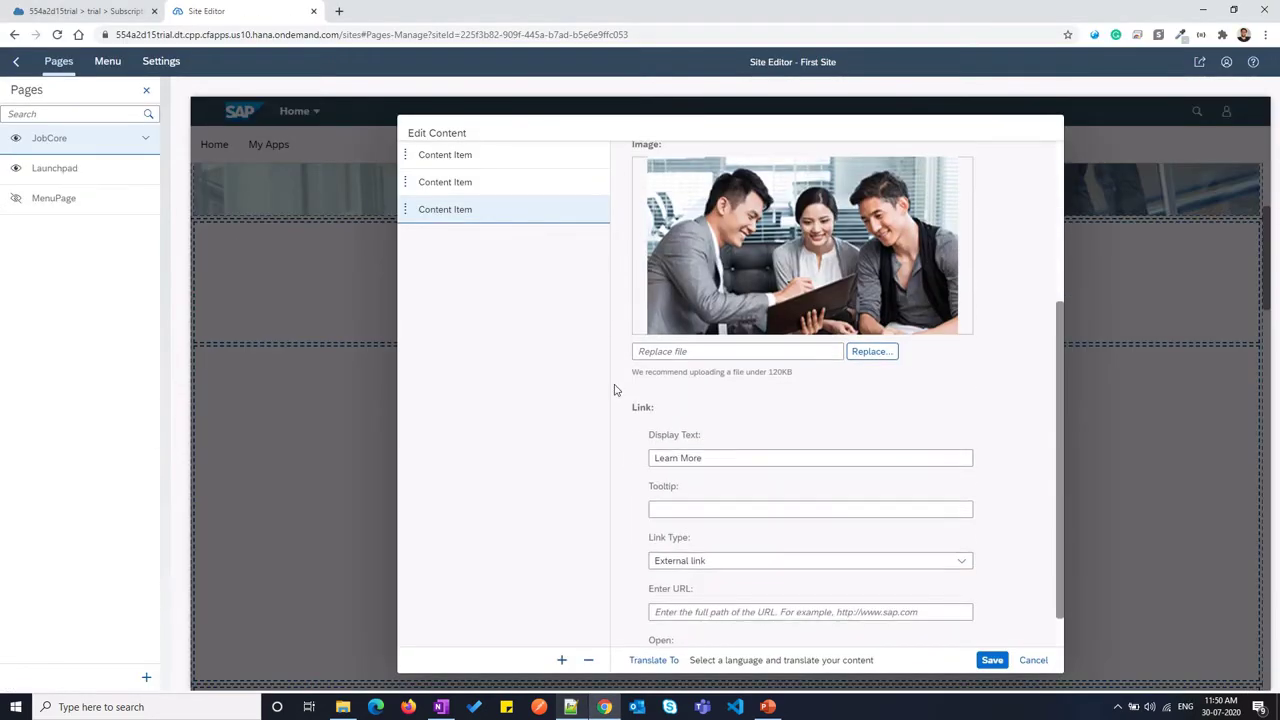
click(862, 355)
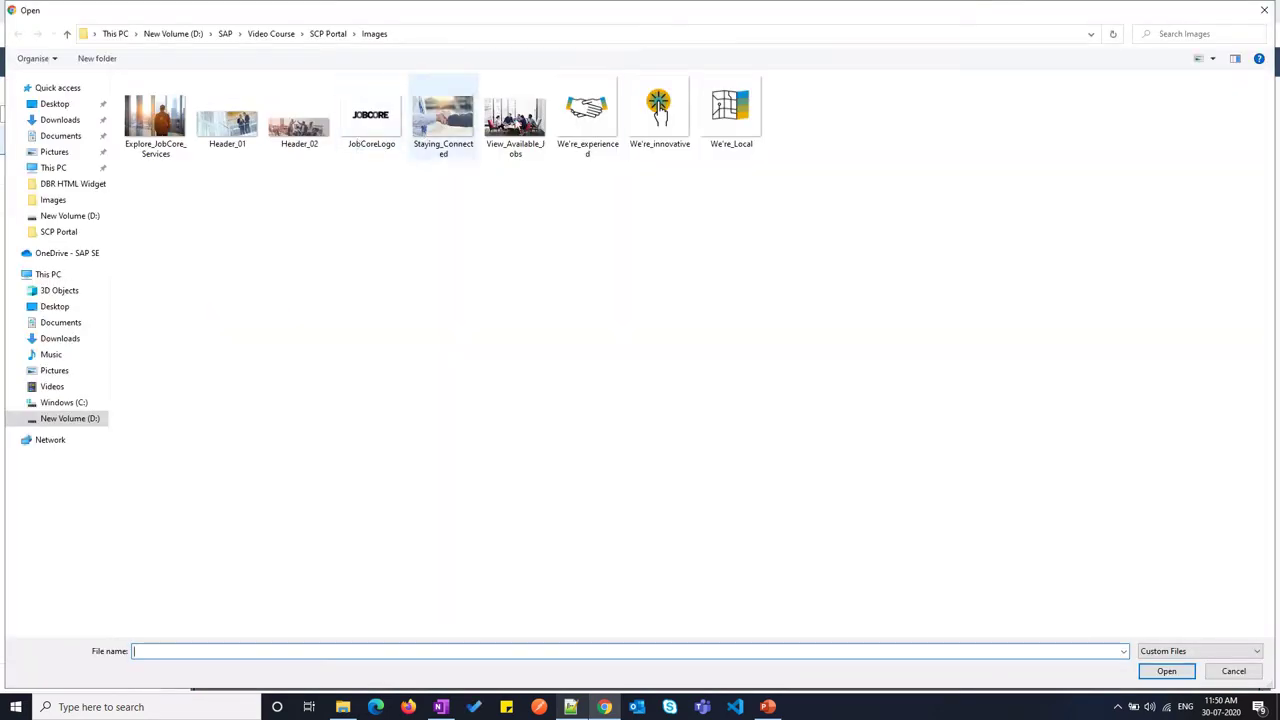
double_click(644, 133)
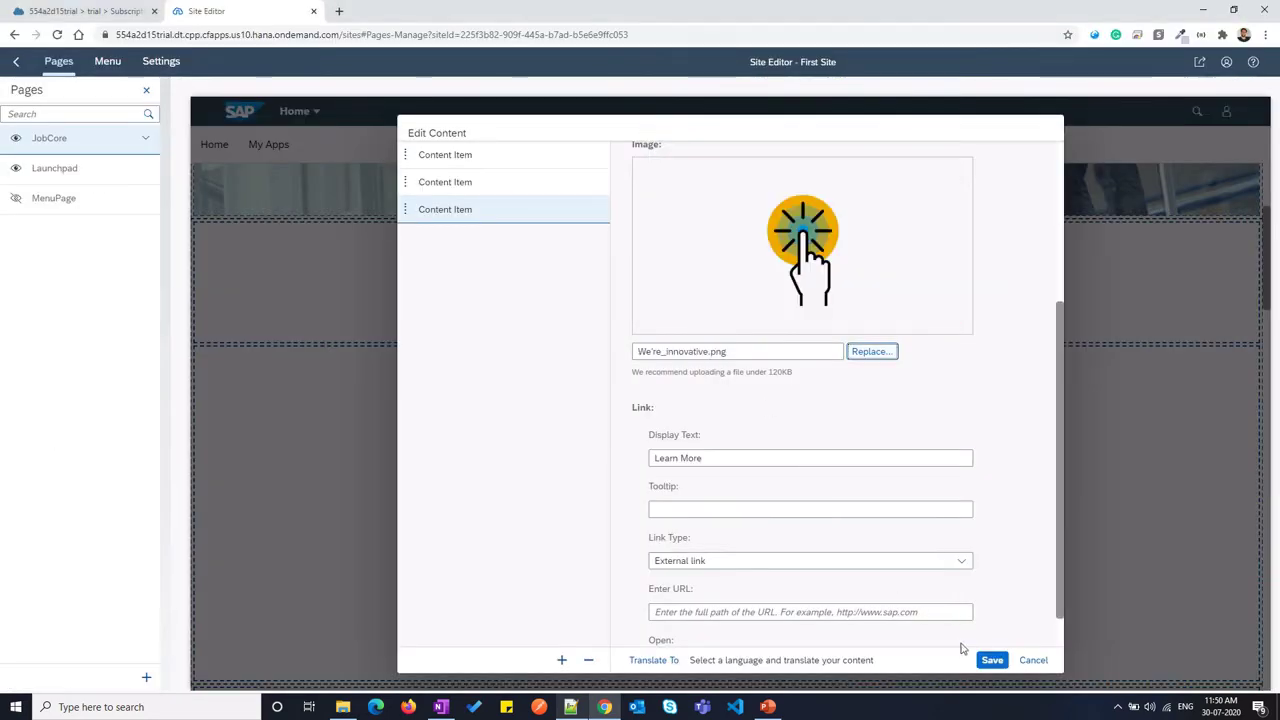
click(993, 659)
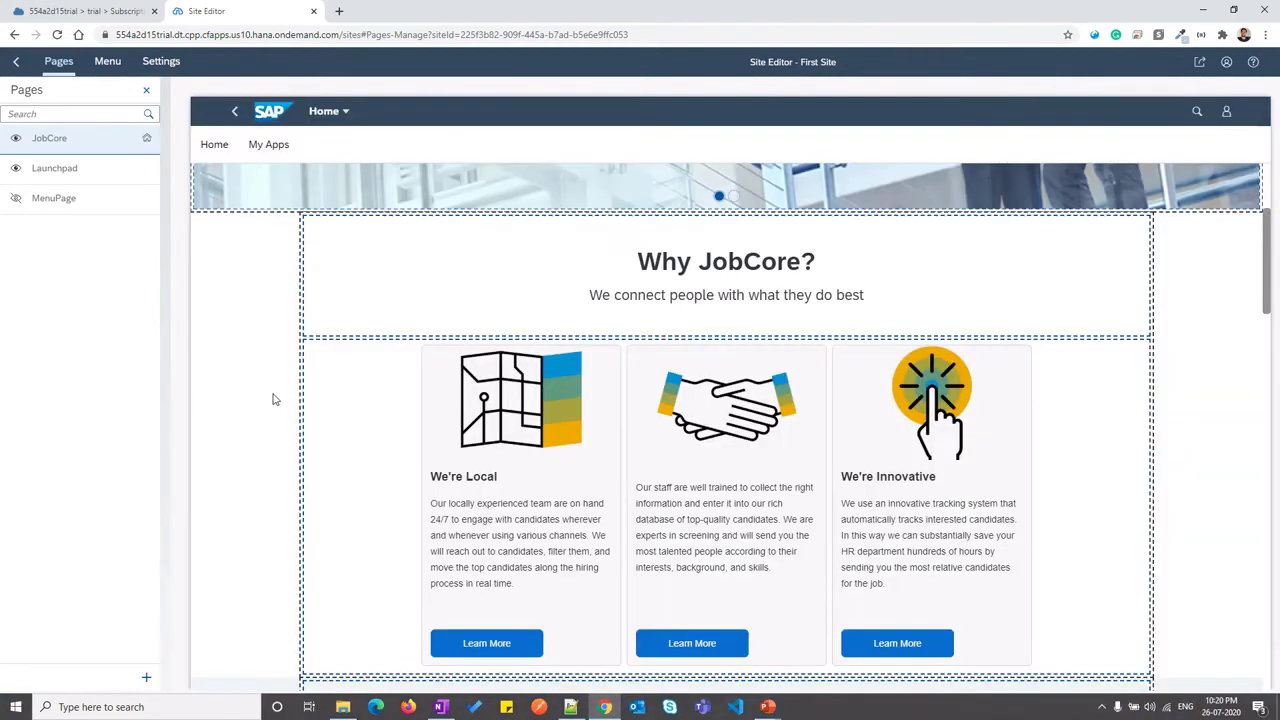
Set the title of Section 2's Header with Titles widget to "How can we help you?"
scroll(275, 399, down, 1)
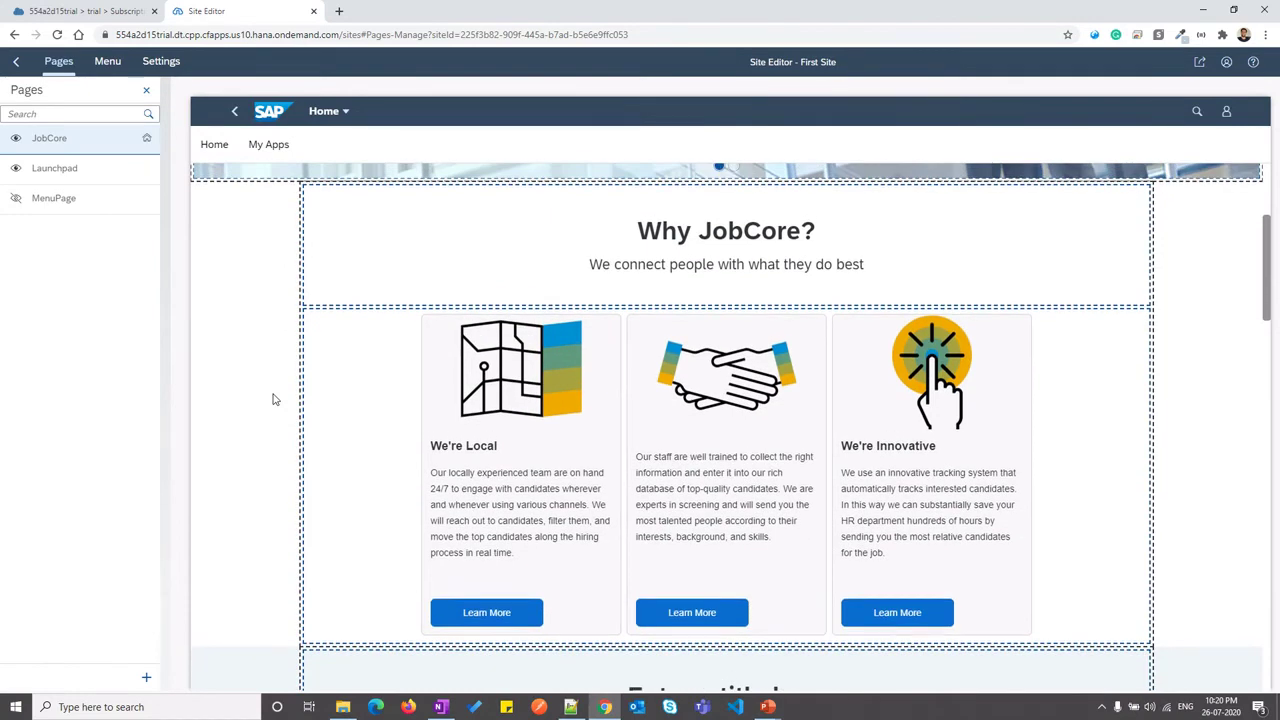
scroll(275, 399, down, 4)
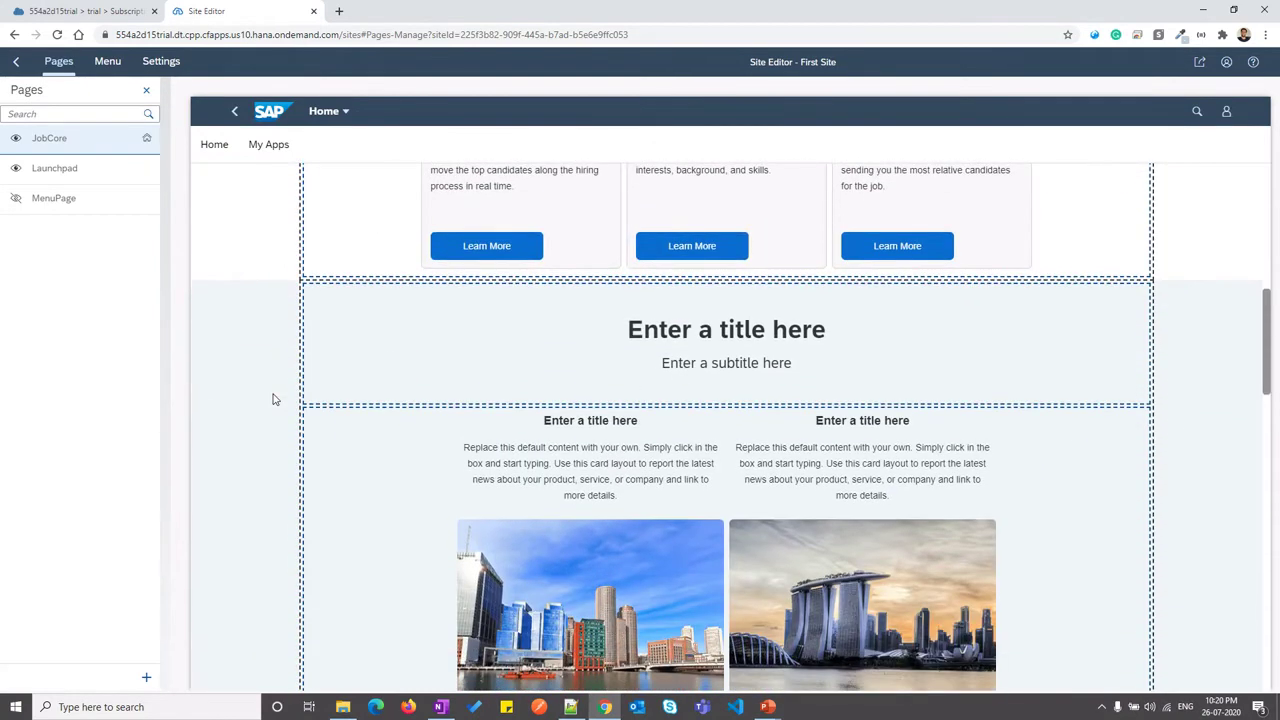
click(364, 370)
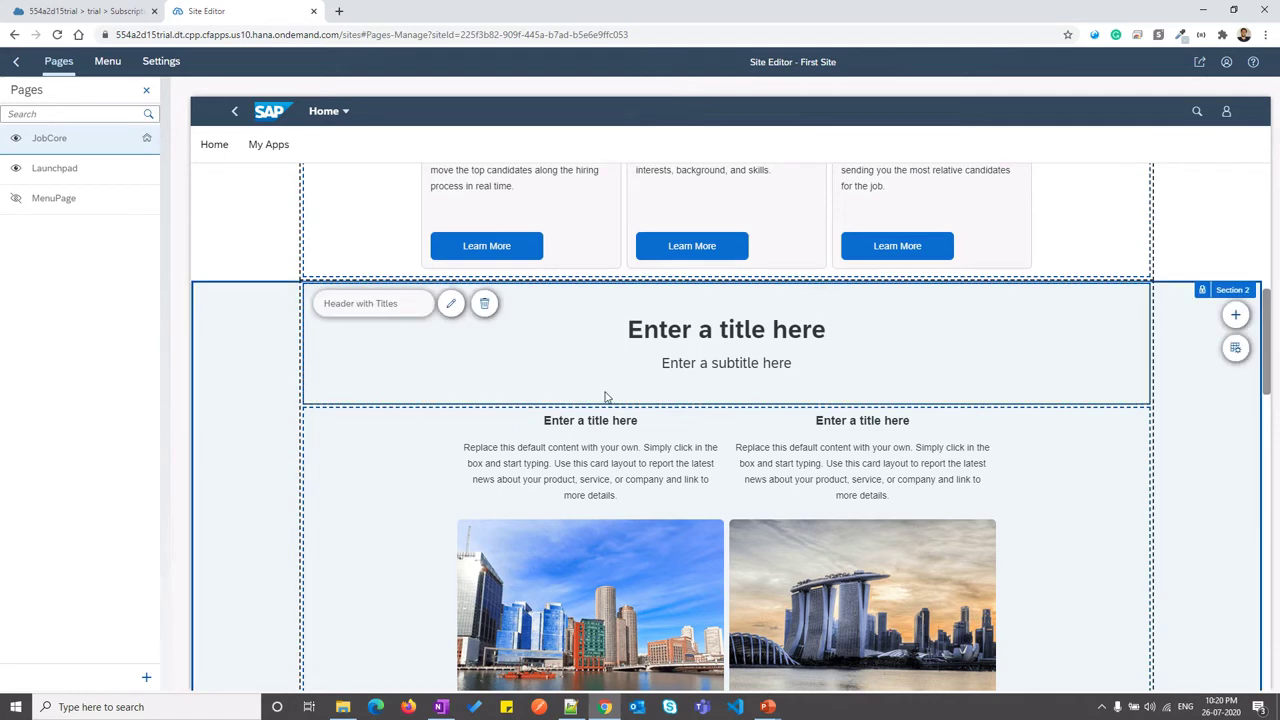
click(452, 305)
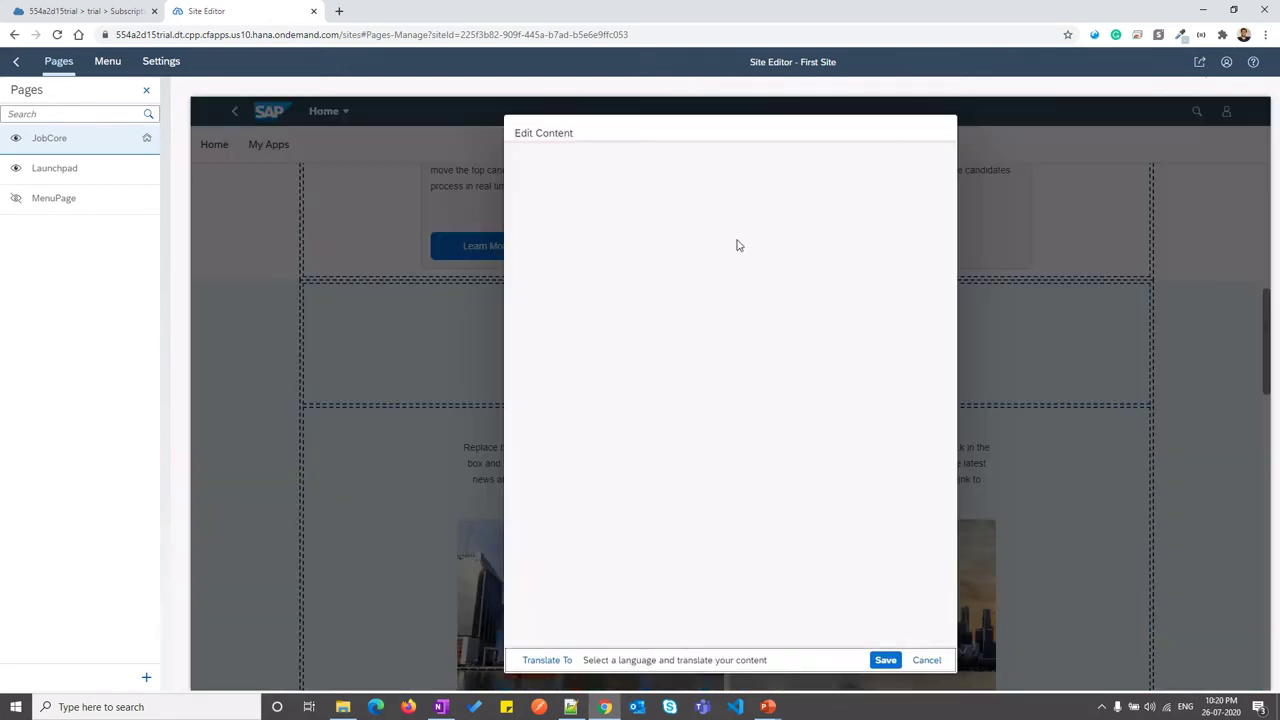
key(ctrl+a)
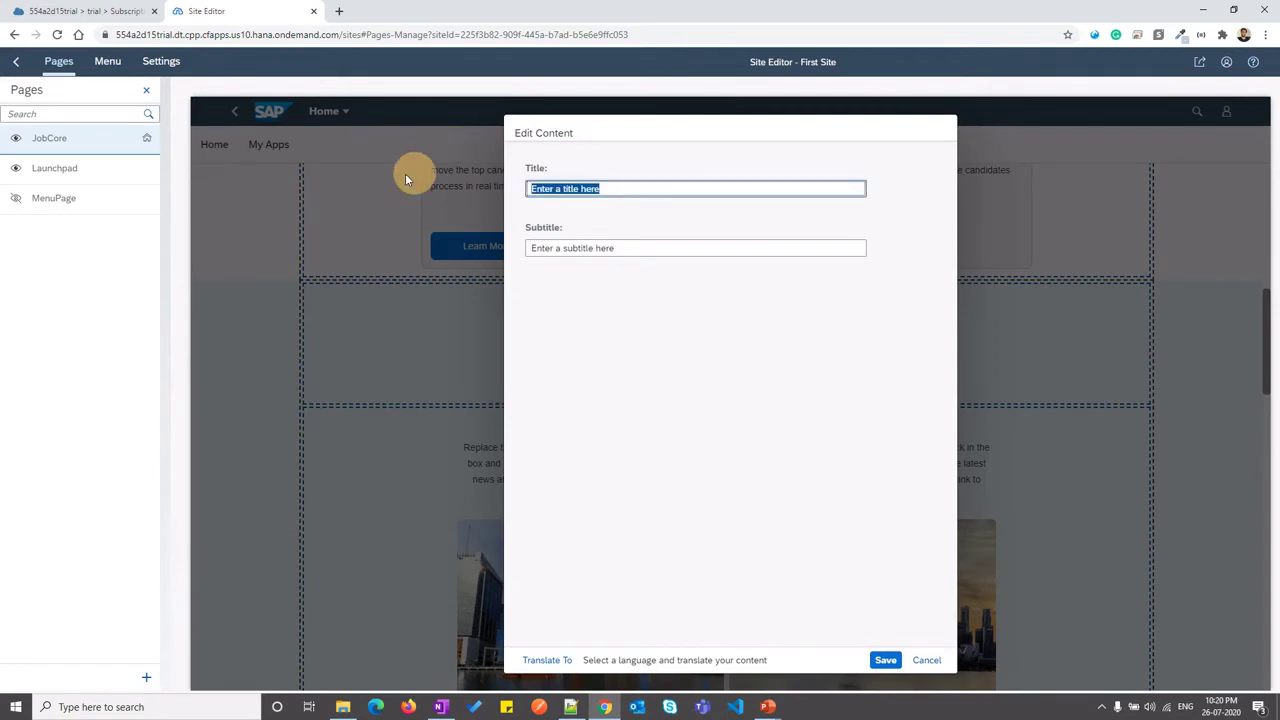
text(How can)
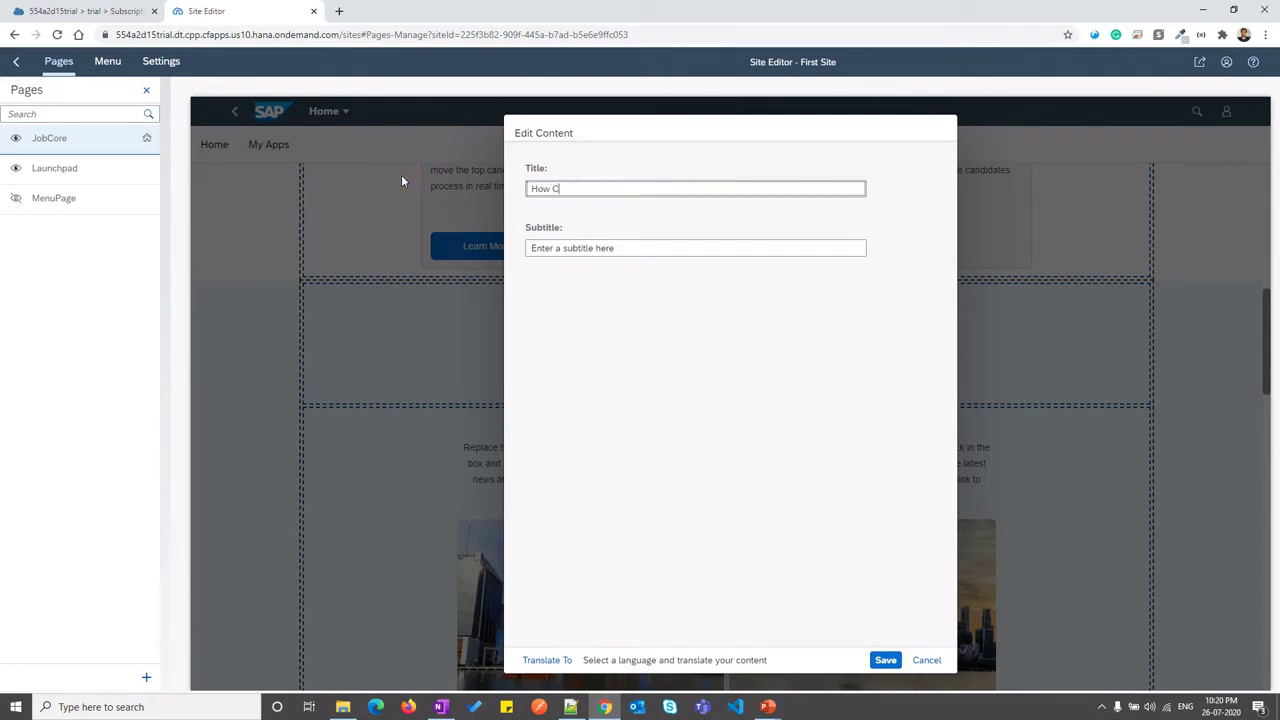
text( we help you?)
Clear the subtitle of the Section 2 header and save the content
key(Tab)
key(BackSpace)
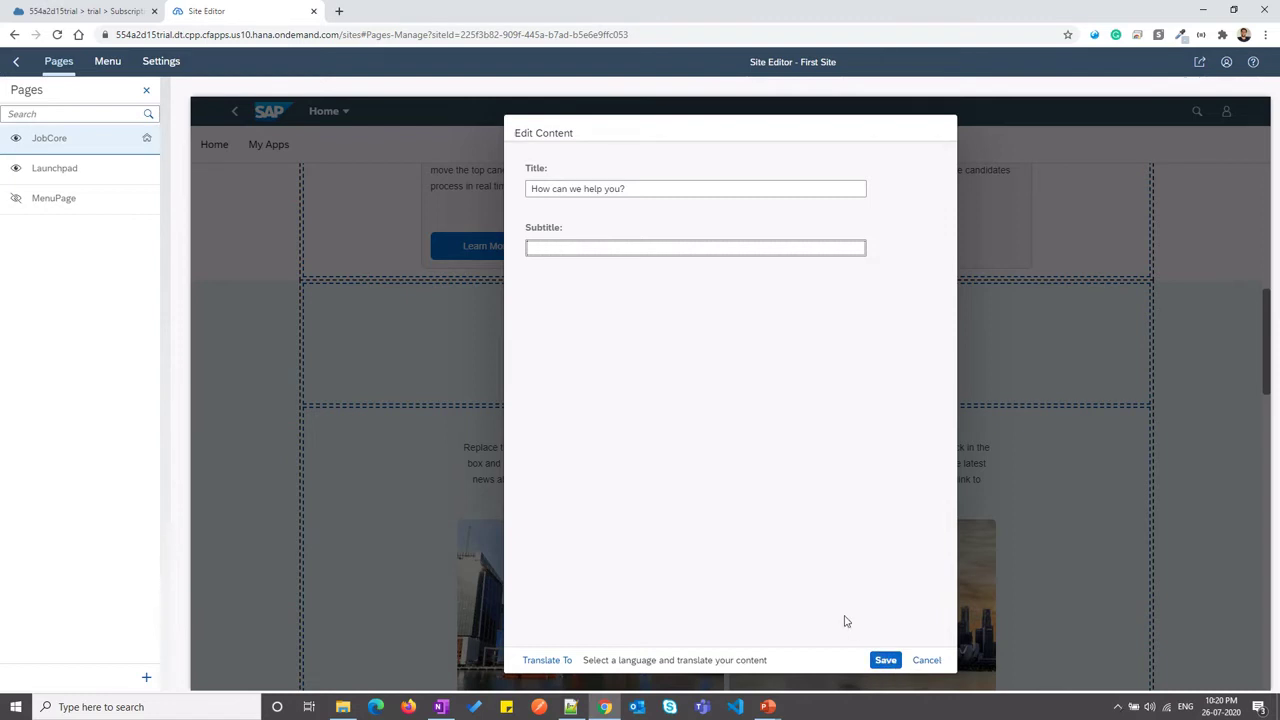
click(885, 660)
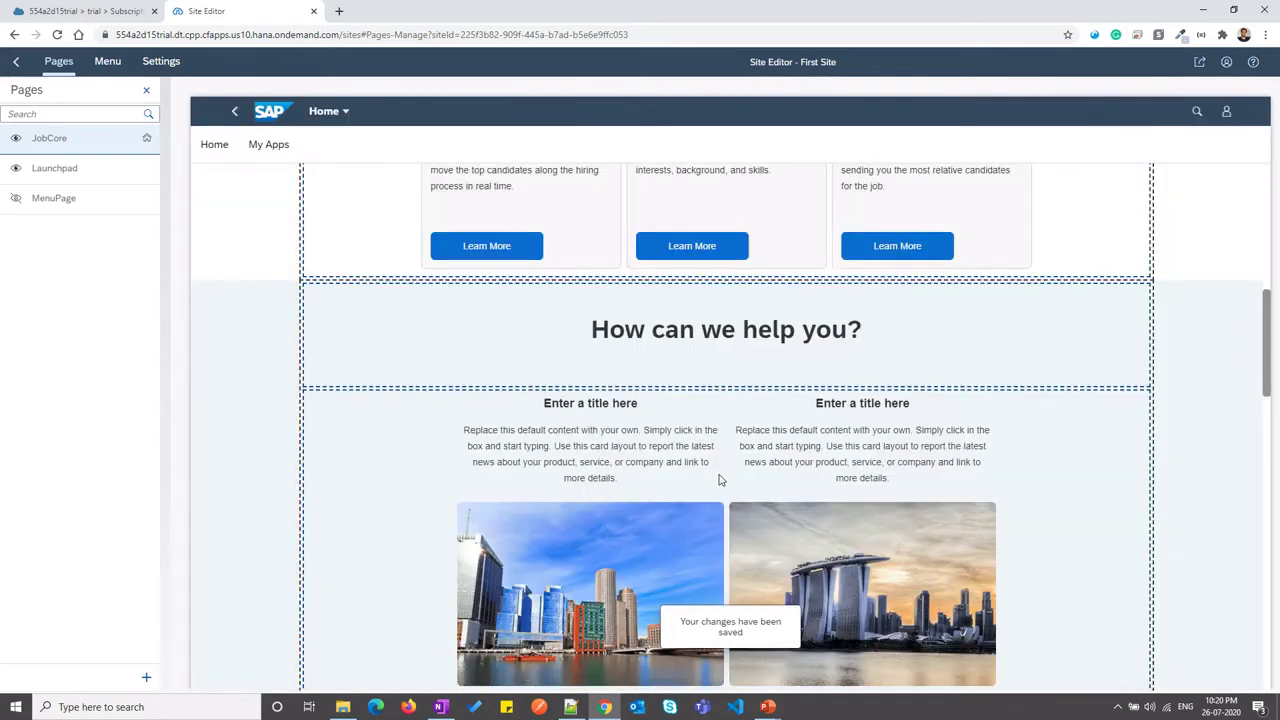
Set the first card's title in Section 2's Centered Story Card widget to "Explore JobCore Services"
scroll(718, 480, down, 1)
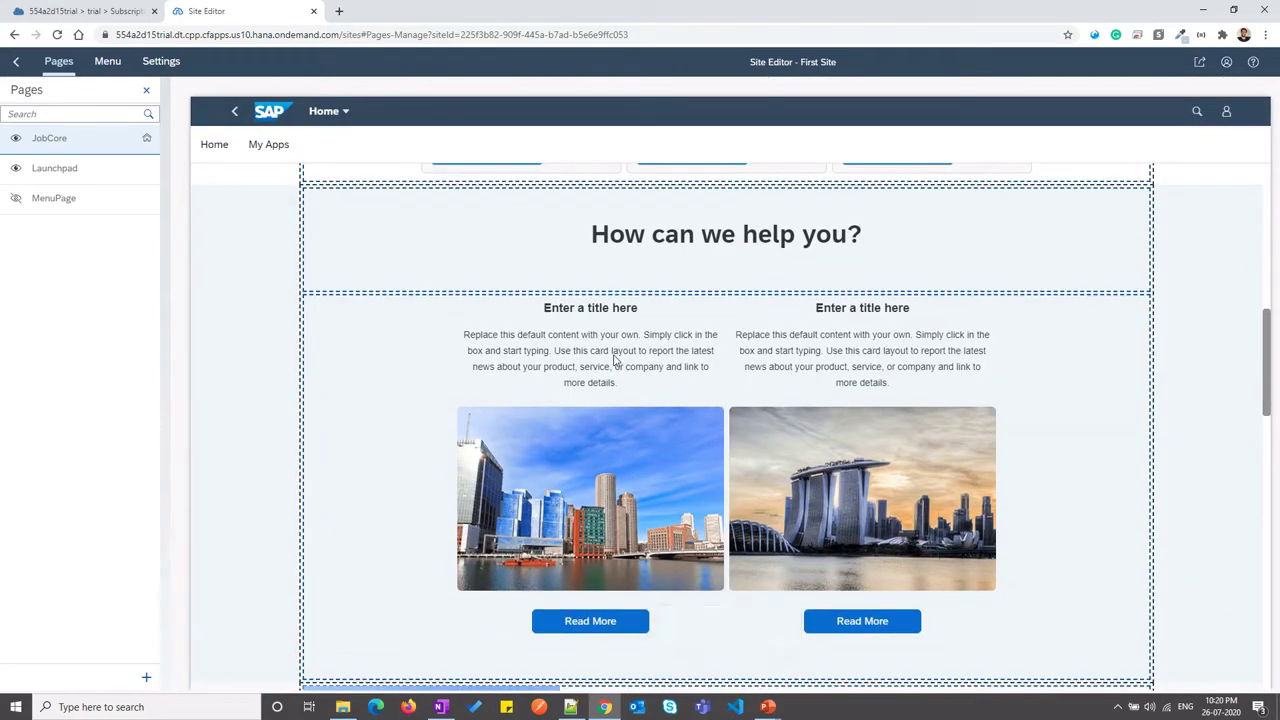
mouse_move(616, 362)
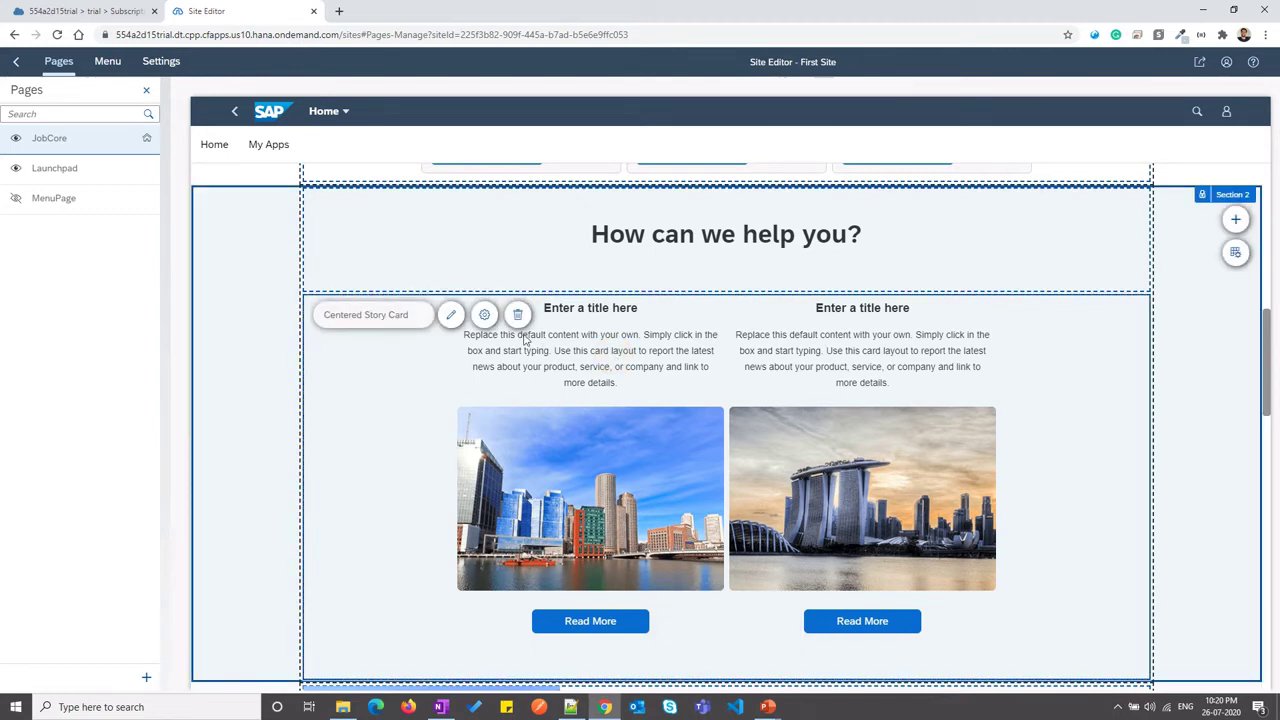
click(451, 316)
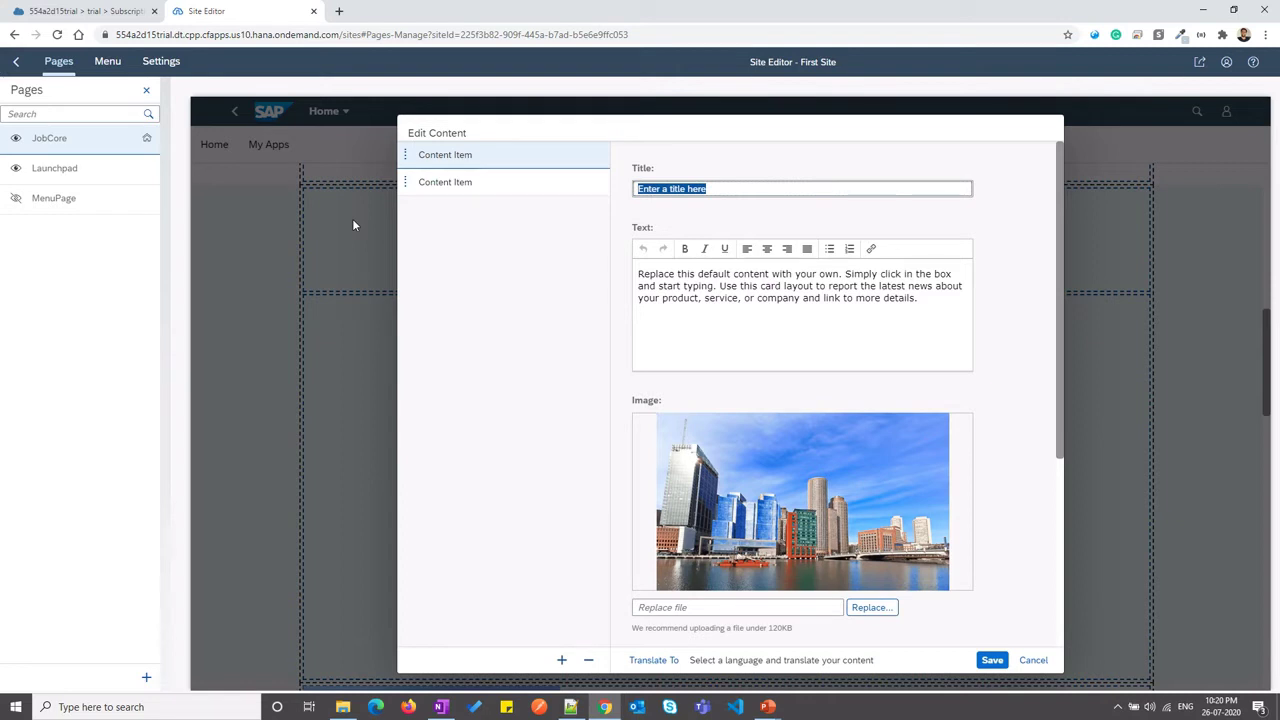
text(E)
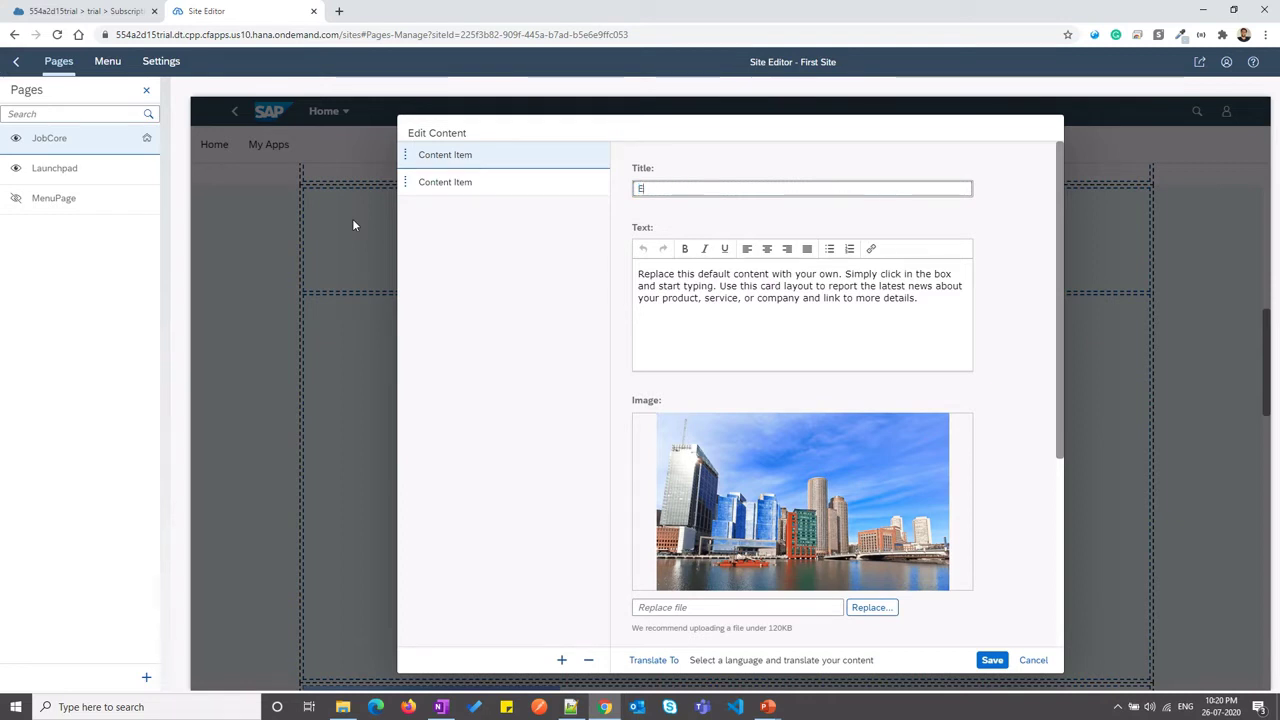
text(xplore Jo)
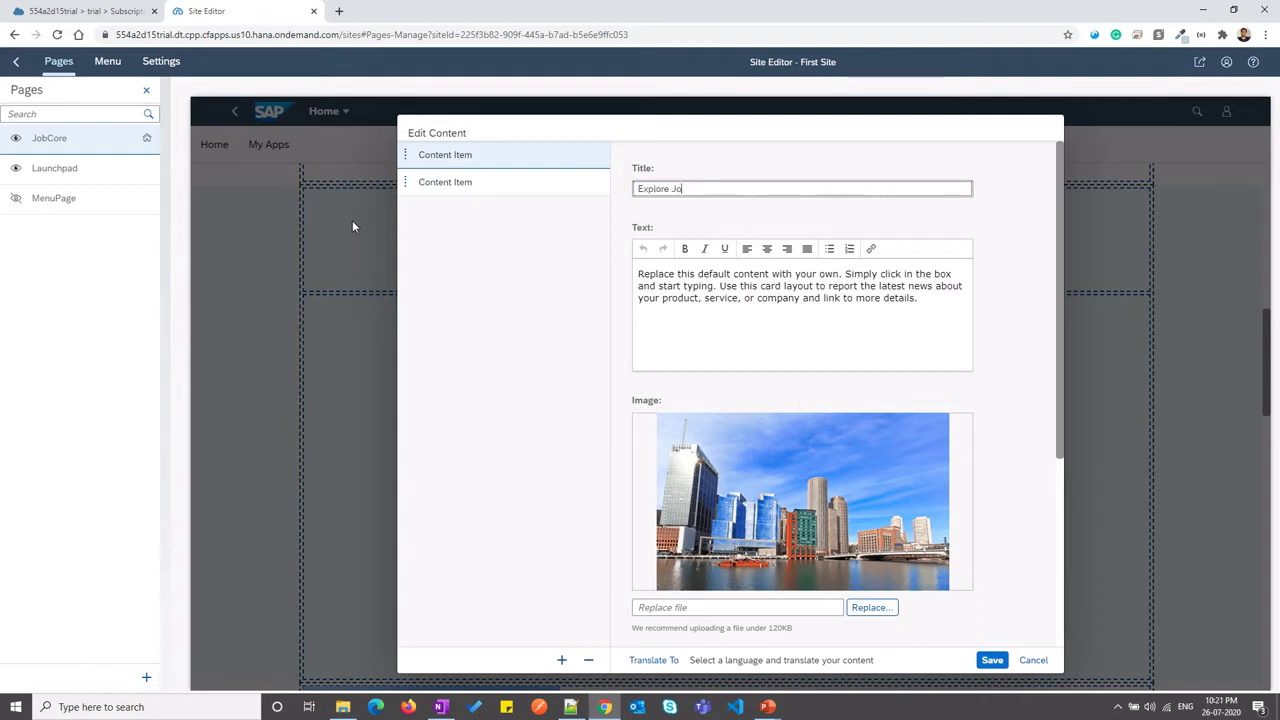
text(bCore Services)
key(Tab)
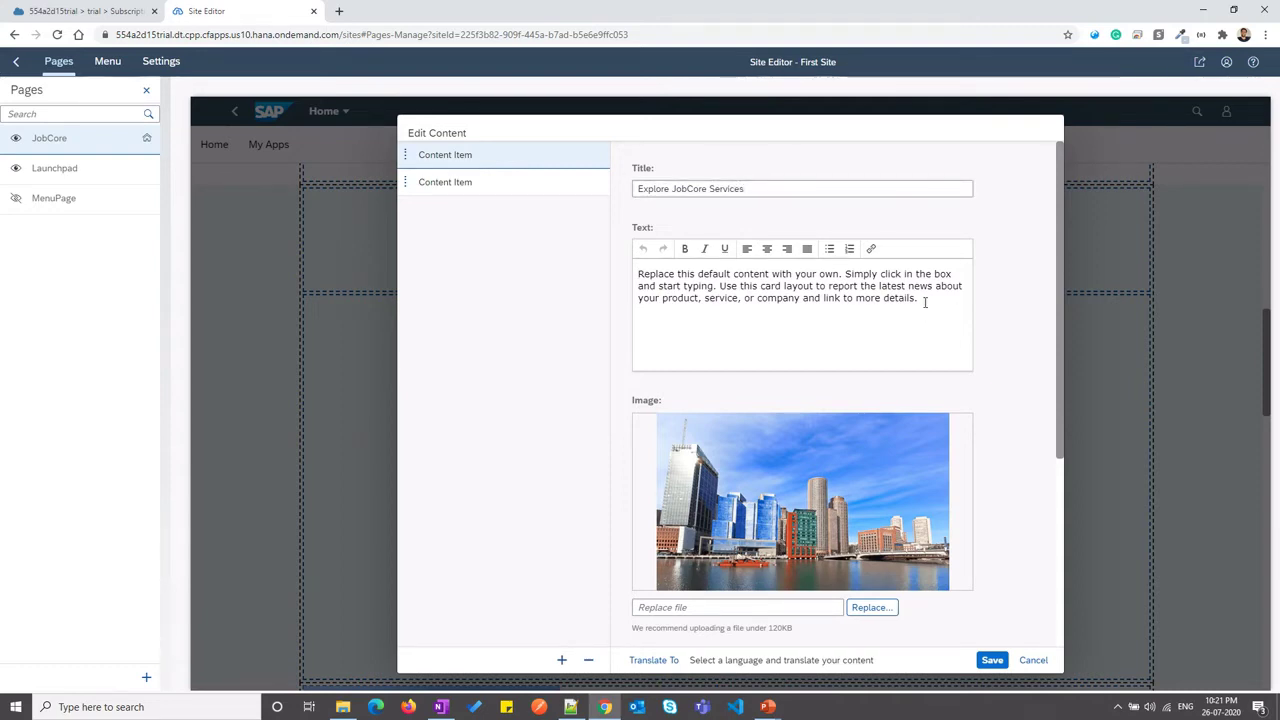
Replace the first card's default text with the "Training is just one of many of JobCore services…" paragraph copied from the Notepad++ notes
key(alt+Tab)
drag(420, 297, 16, 284)
key(ctrl+c)
key(alt+Tab)
key(ctrl+a)
key(ctrl+v)
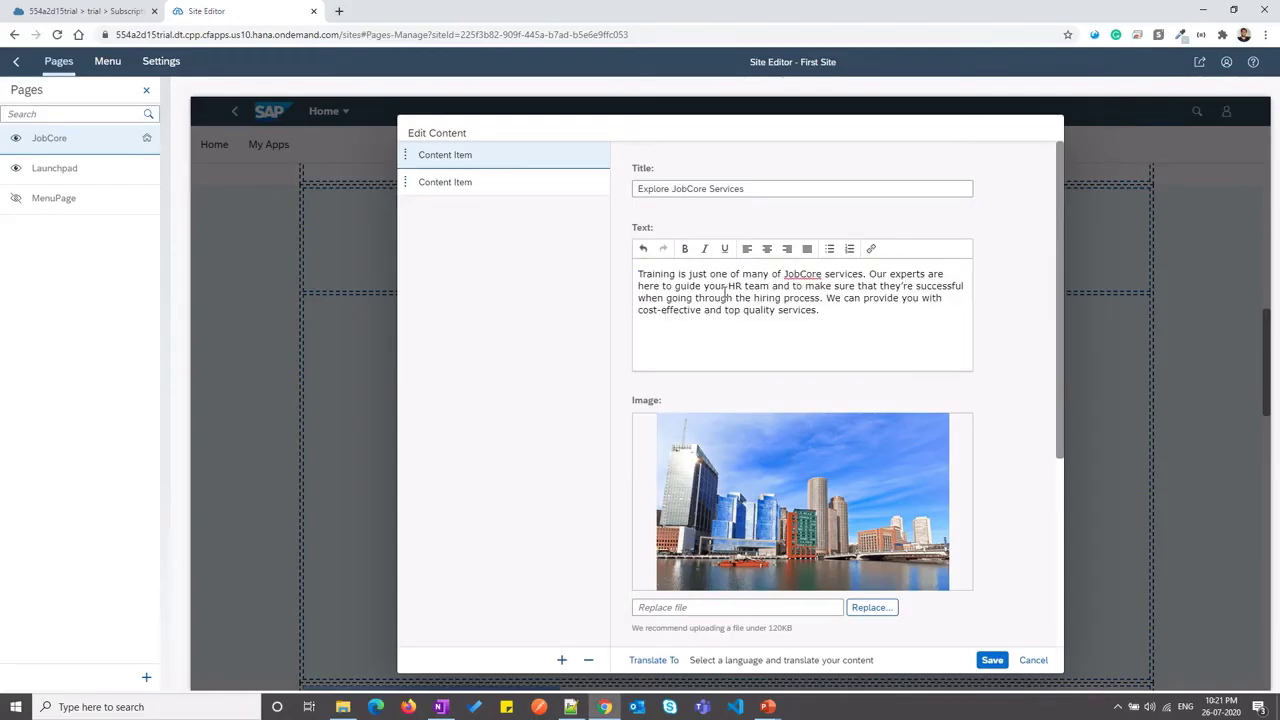
Replace the first card's image with Explore_JobCore_Services.jpg and set its link display text to "View Services"
scroll(725, 297, down, 3)
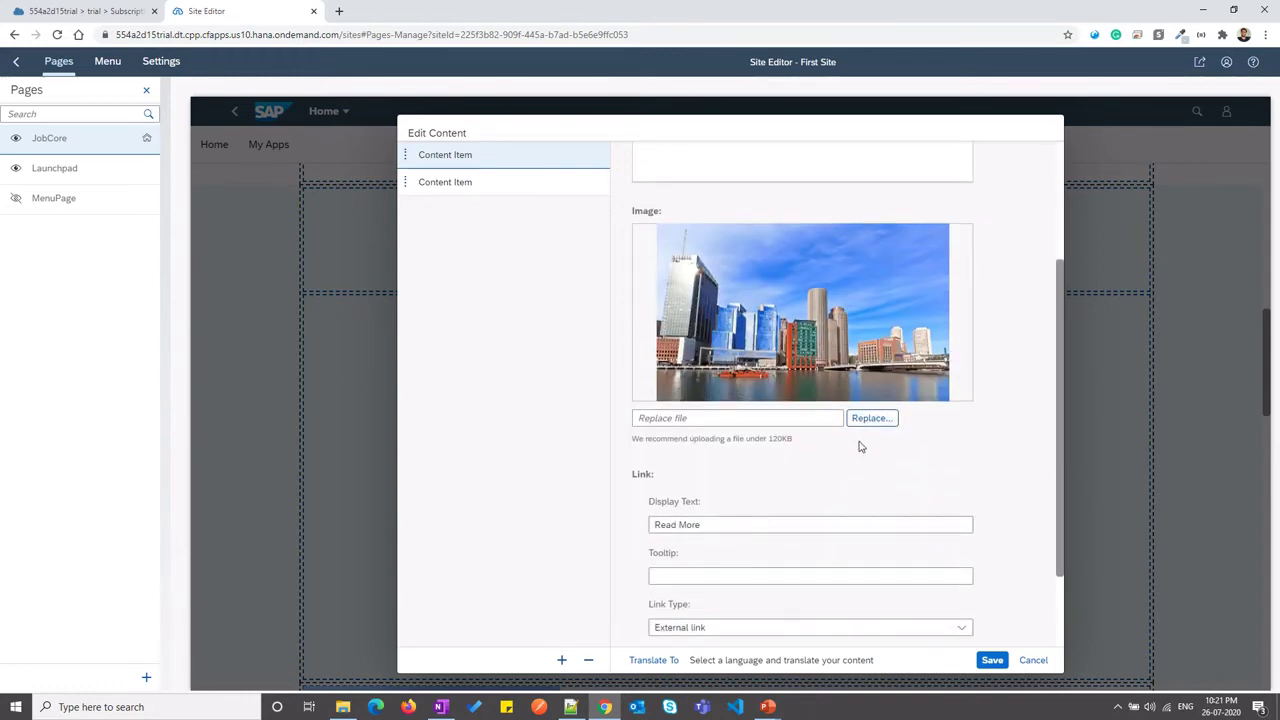
click(871, 418)
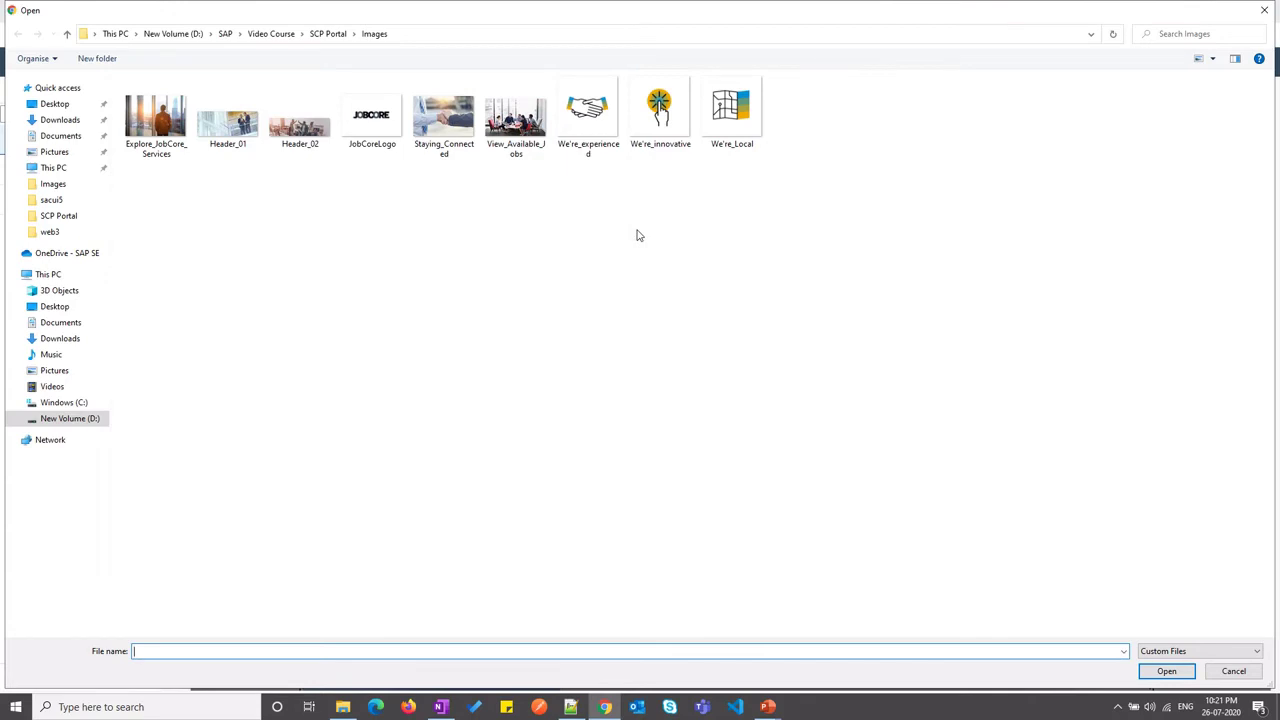
double_click(157, 135)
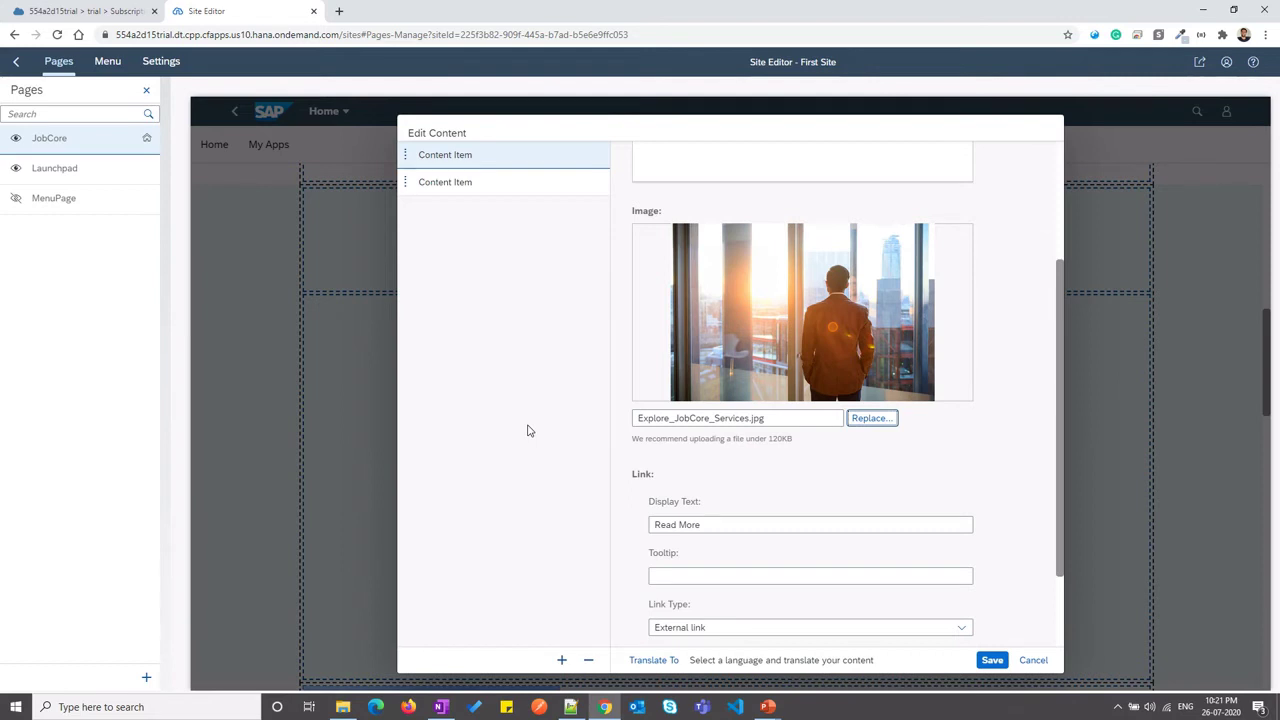
click(679, 525)
drag(704, 524, 606, 524)
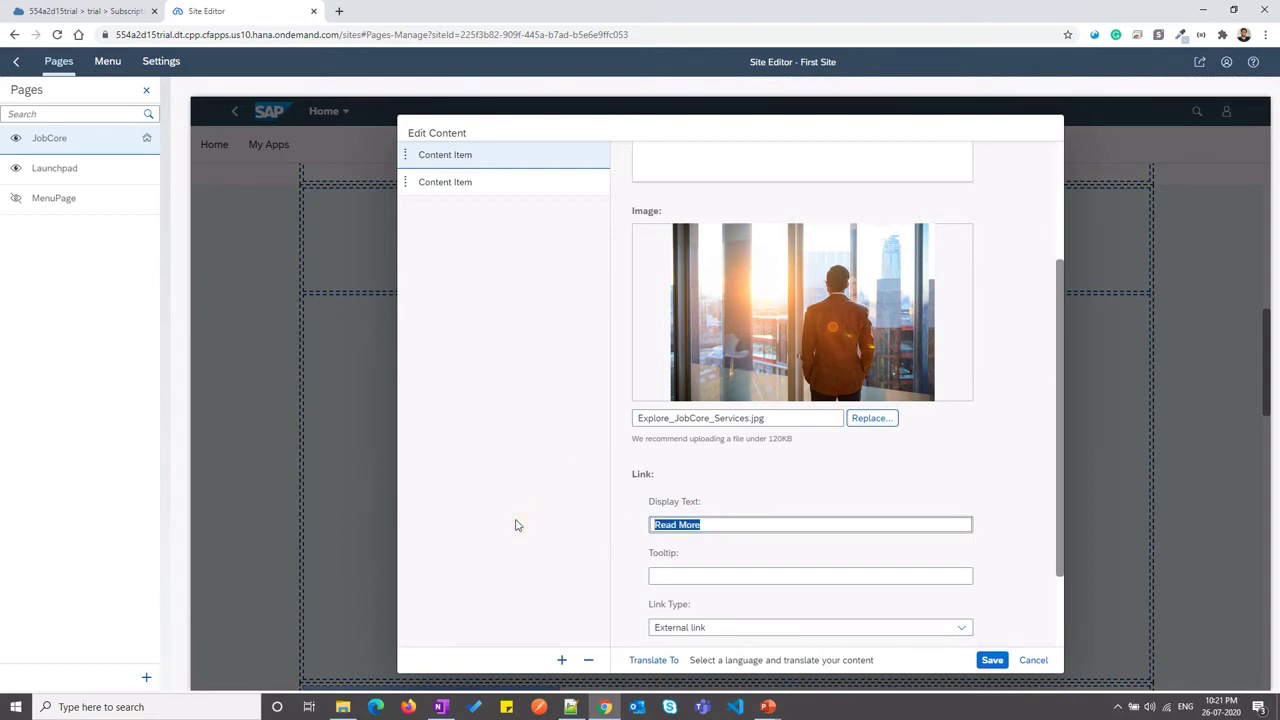
text(View Services)
Set the second content item's title to "View Available Jobs"
click(482, 181)
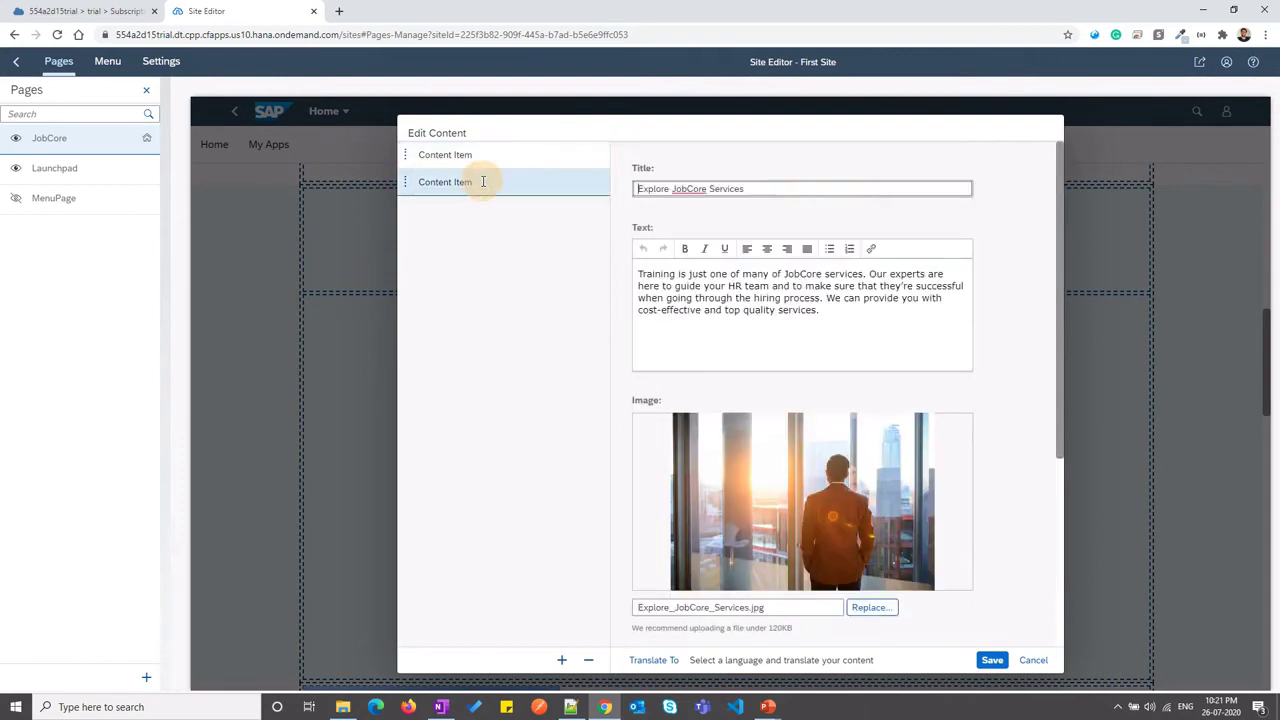
triple_click(737, 187)
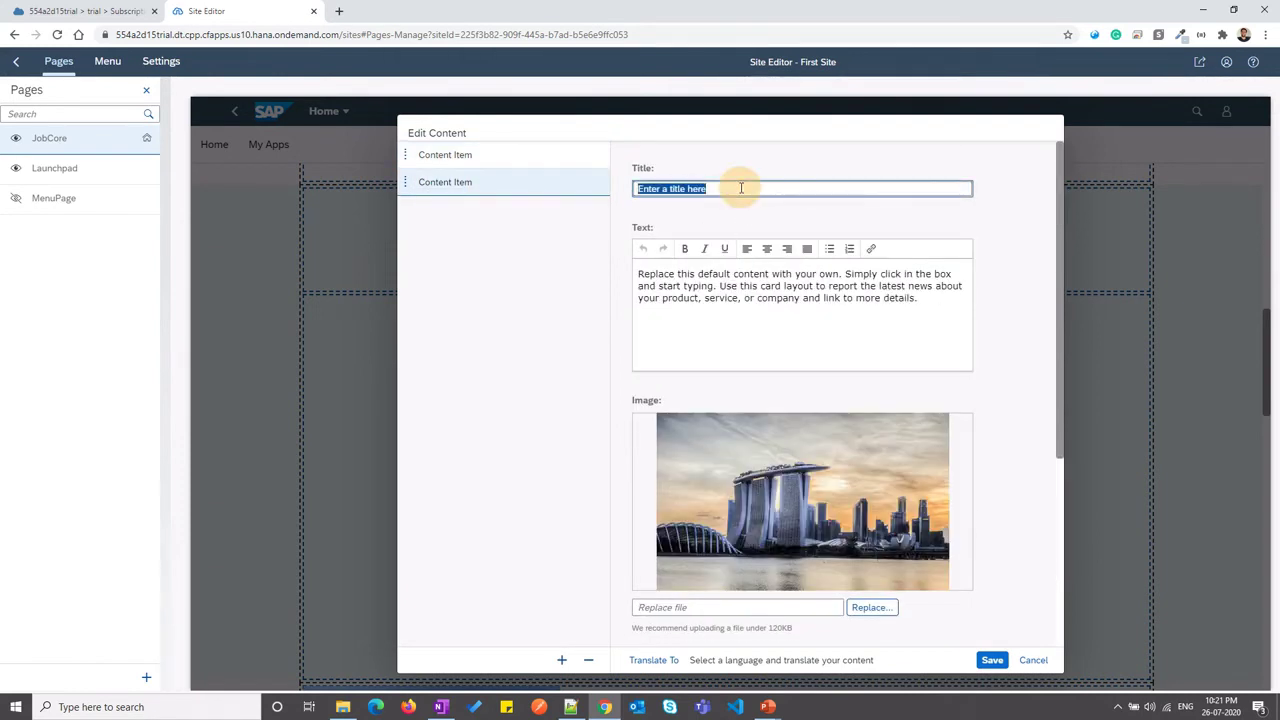
key(BackSpace)
Replace the second card's default text with the "With thousands of jobs filled…" paragraph copied from the Notepad++ notes
click(703, 275)
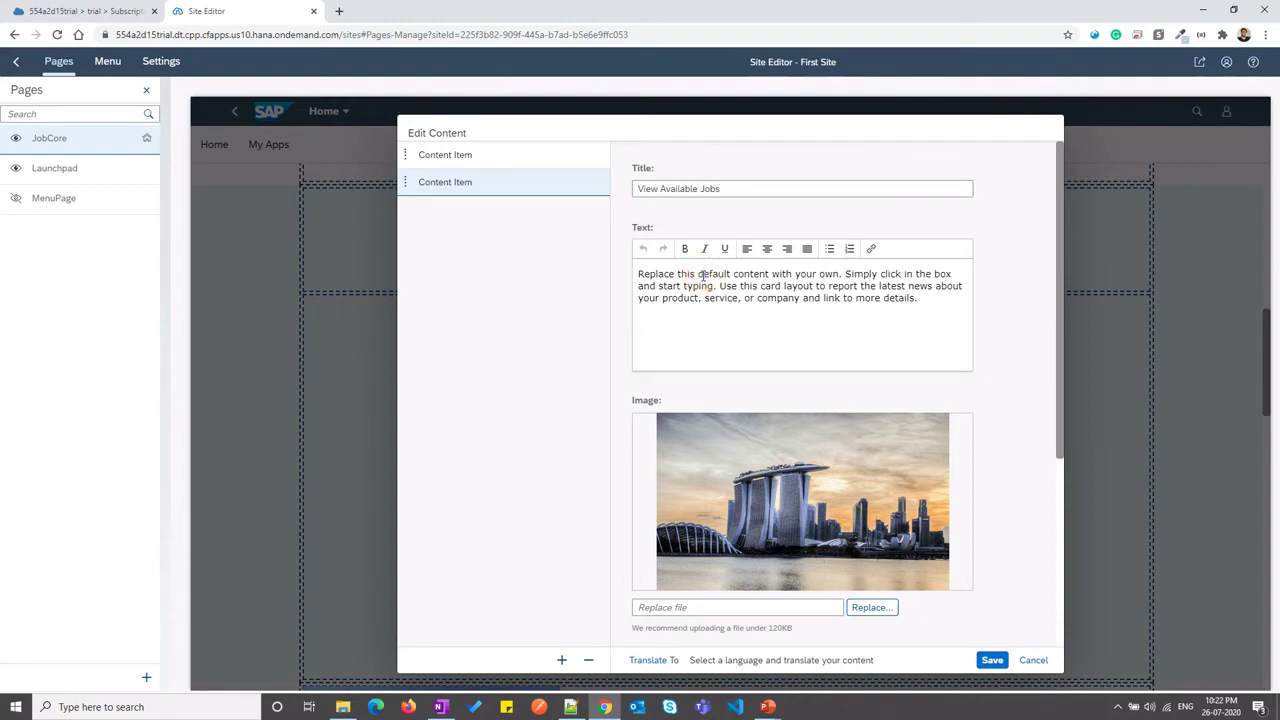
key(ctrl+a)
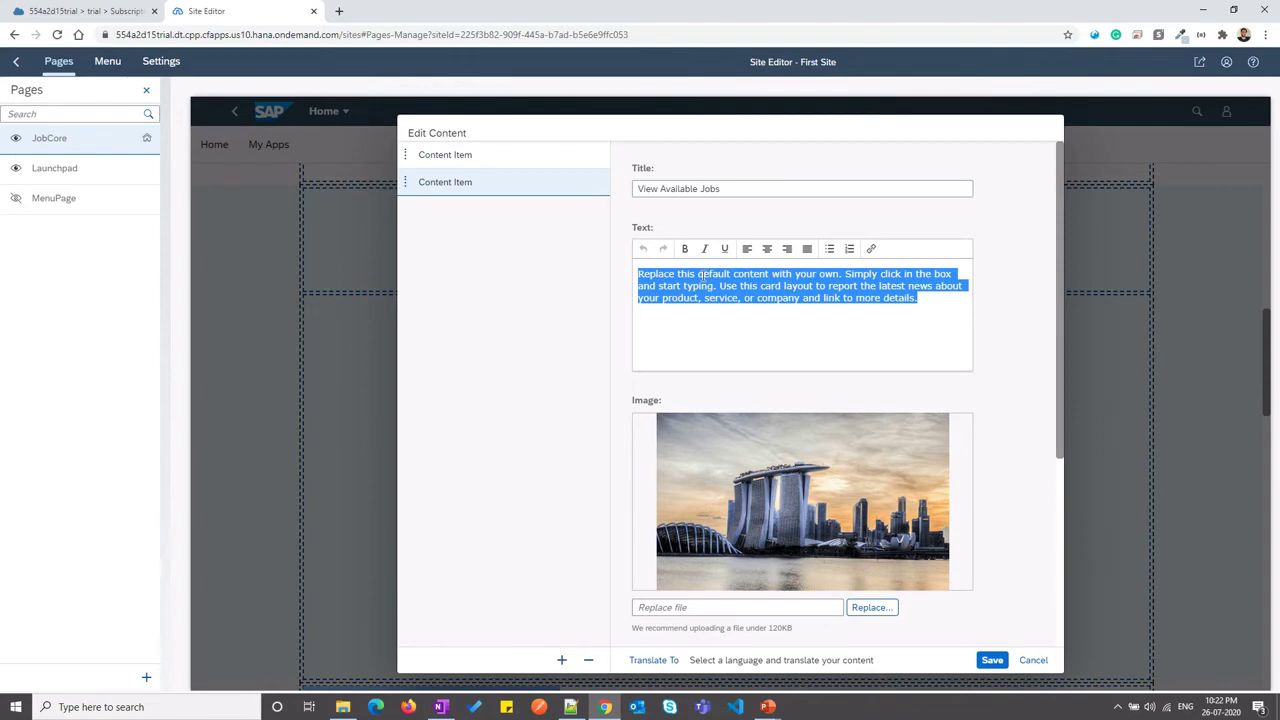
key(BackSpace)
key(alt+Tab)
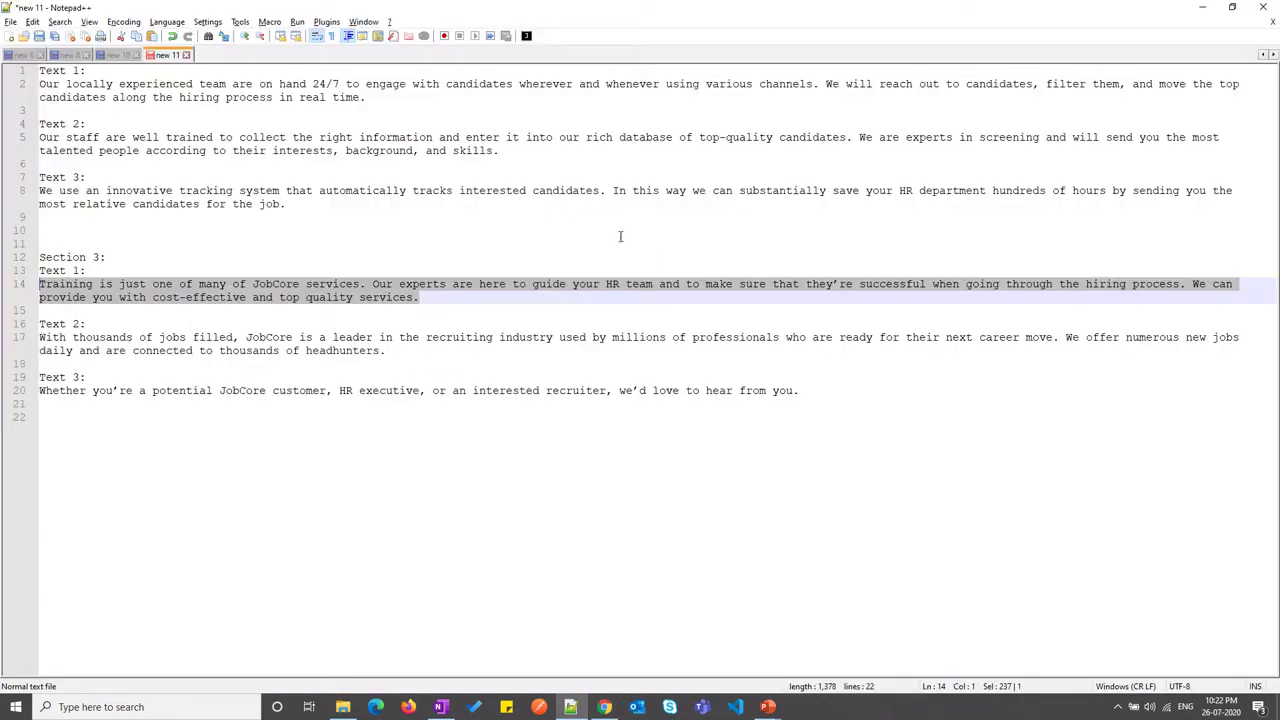
drag(386, 350, 33, 339)
key(ctrl+c)
key(alt+Tab)
key(ctrl+v)
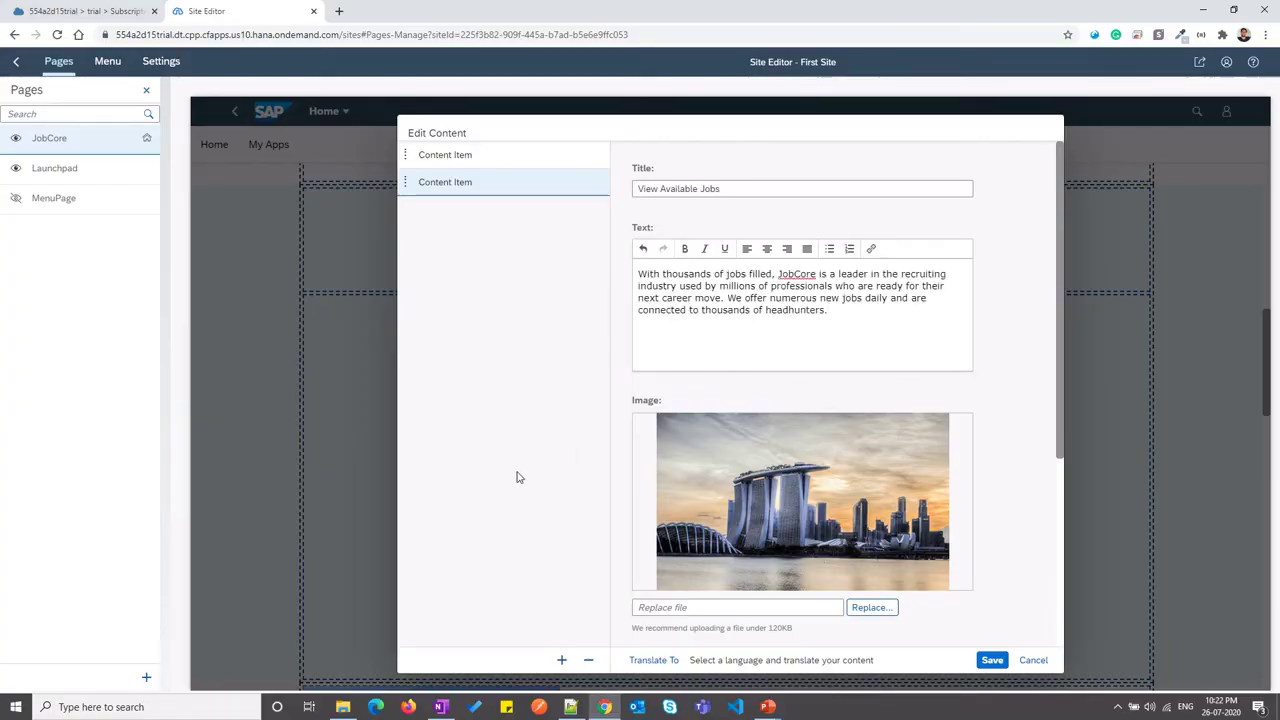
Replace the second card's image with View_Available_Jobs.jpg and set its link display text to "View Positions"
scroll(860, 450, down, 2)
click(872, 429)
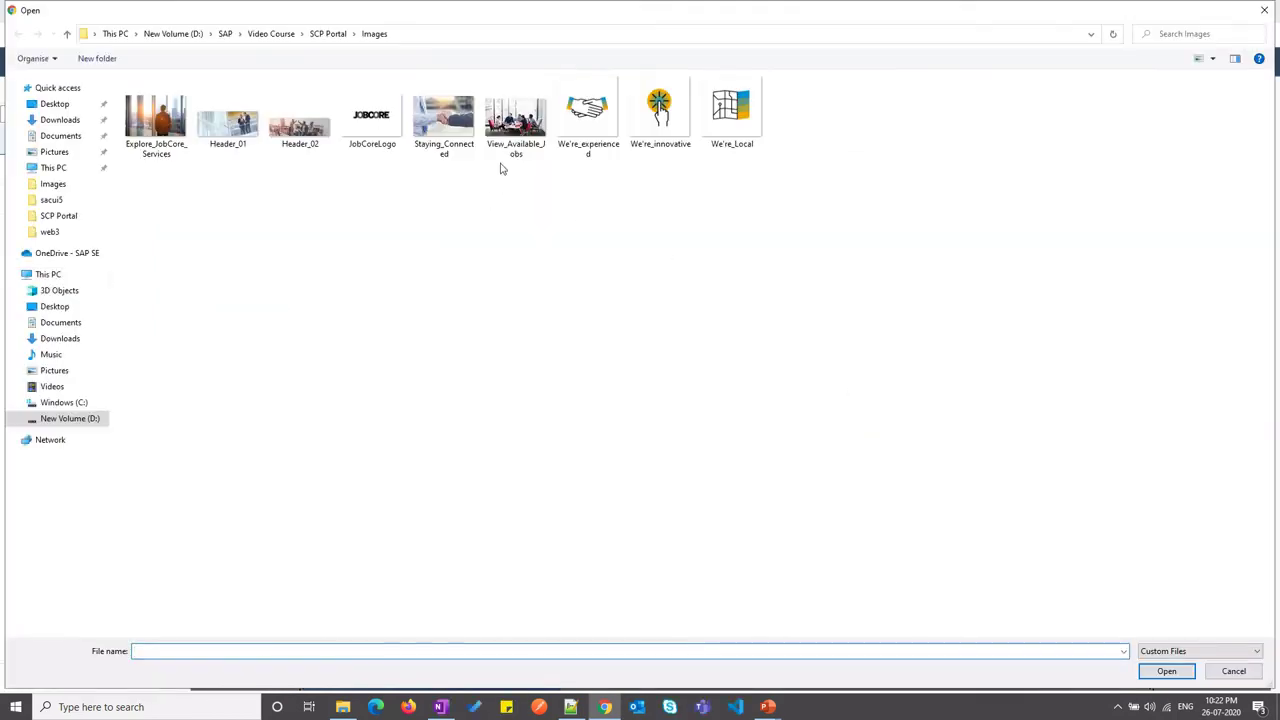
click(506, 143)
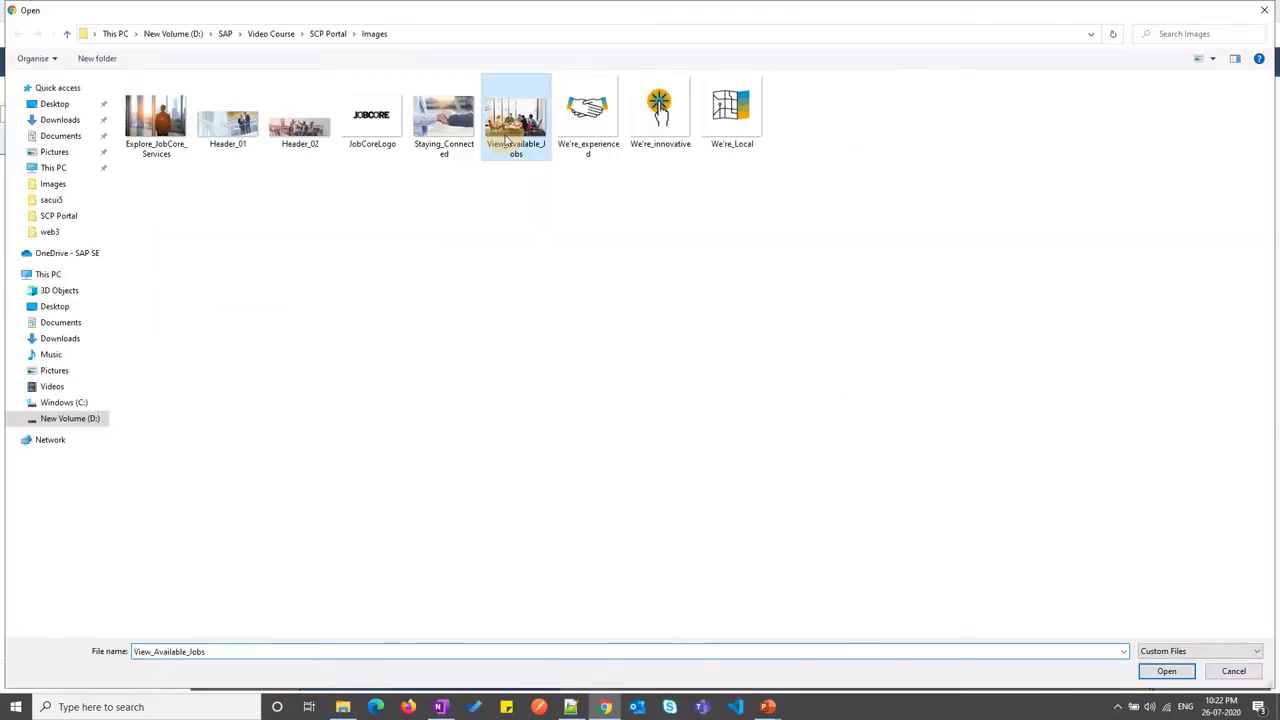
double_click(506, 143)
scroll(860, 480, down, 1)
click(722, 414)
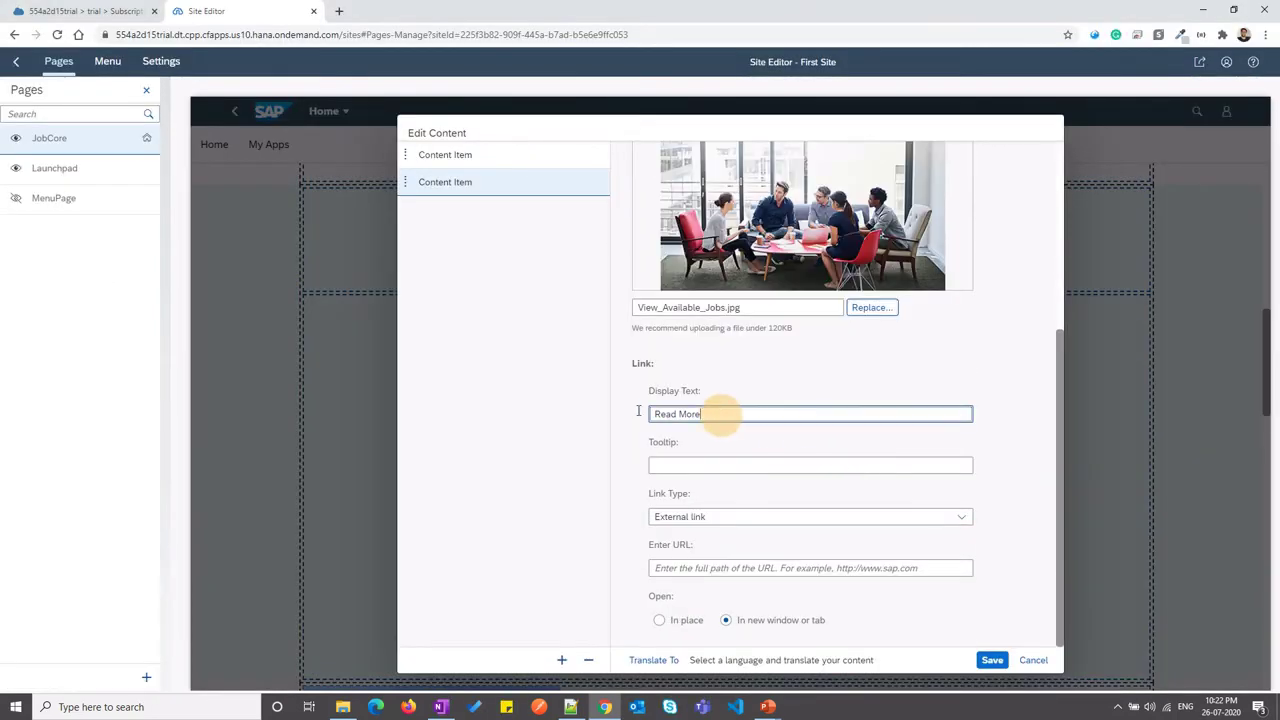
drag(638, 410, 312, 419)
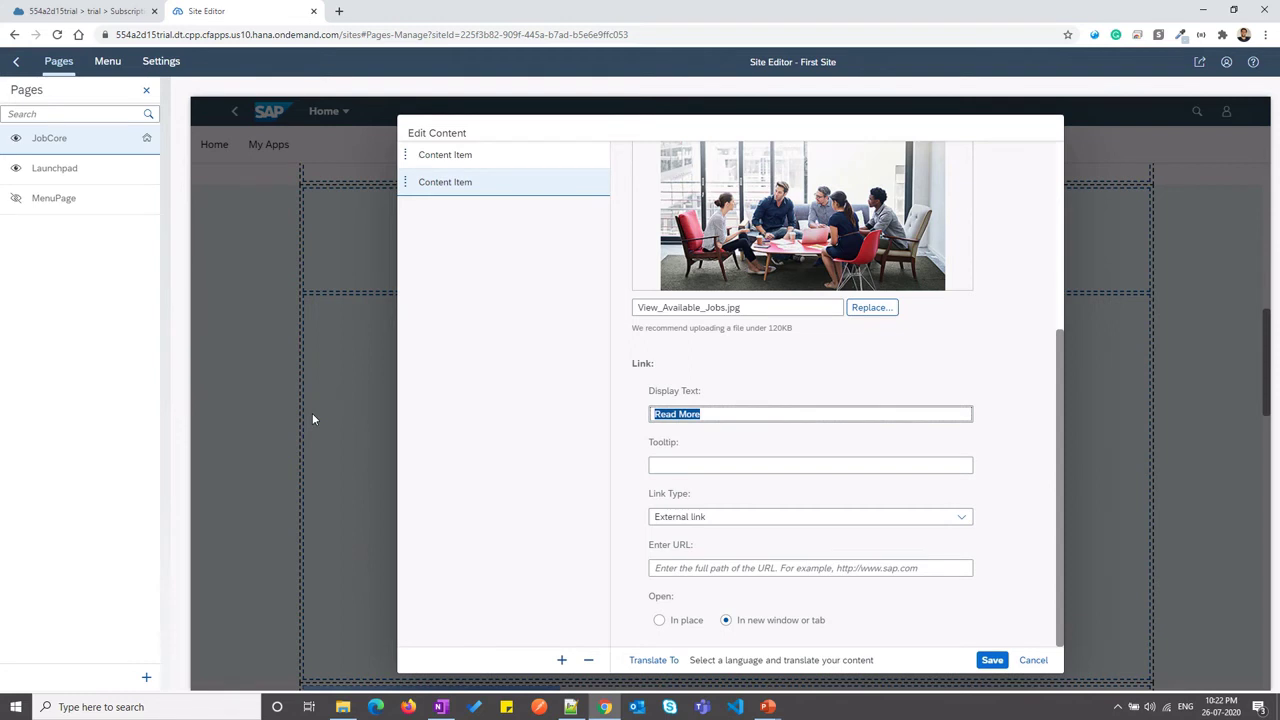
text(View Positions)
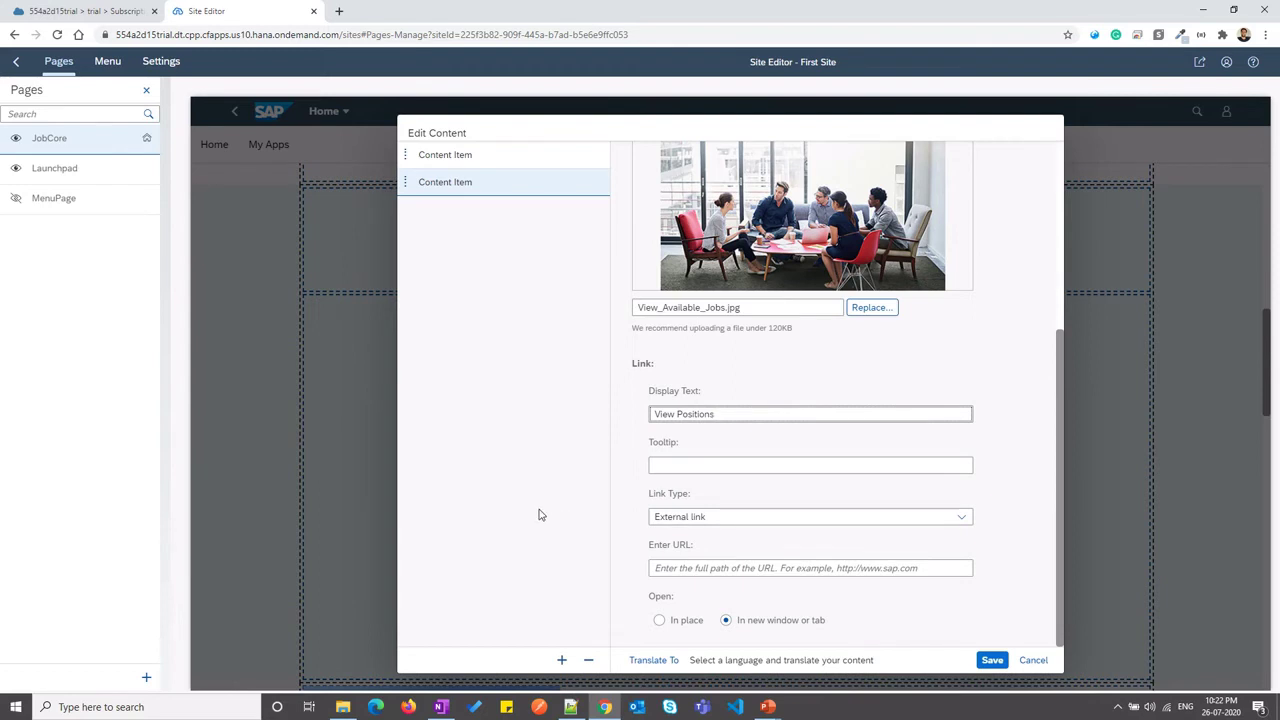
click(538, 514)
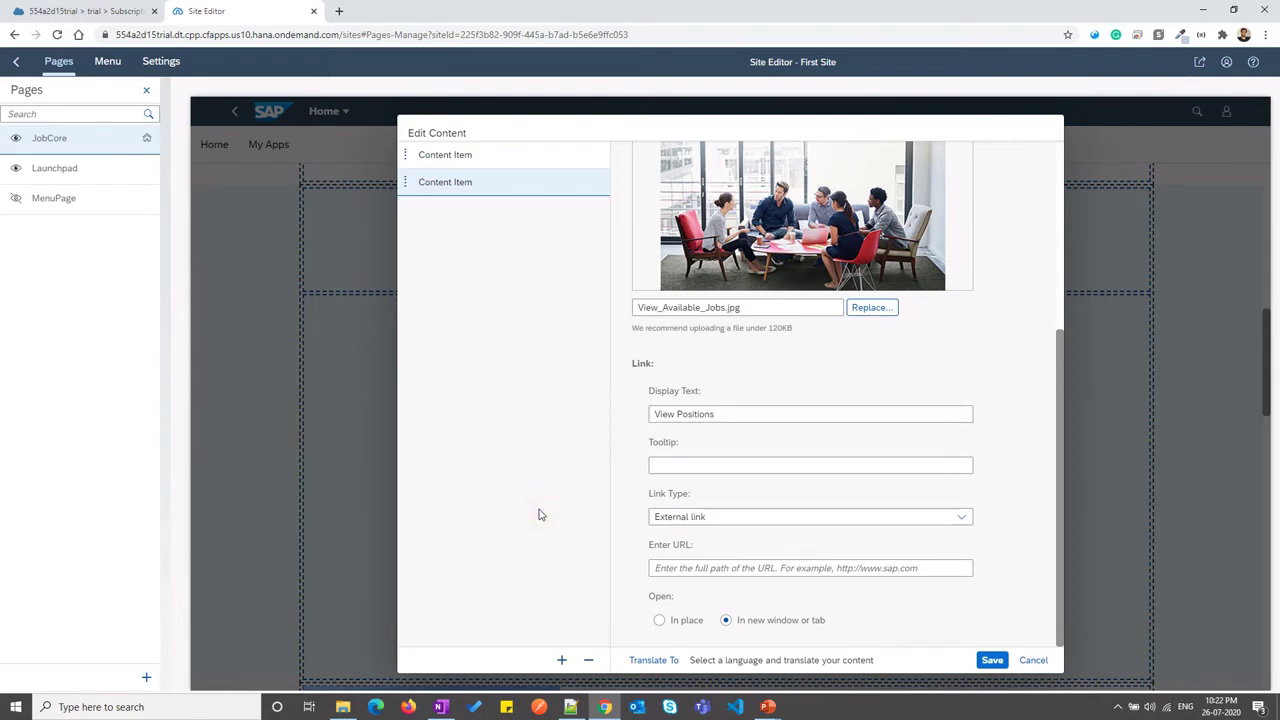
Add a third content item to the Centered Story Card and title it "Stay Connected"
click(561, 660)
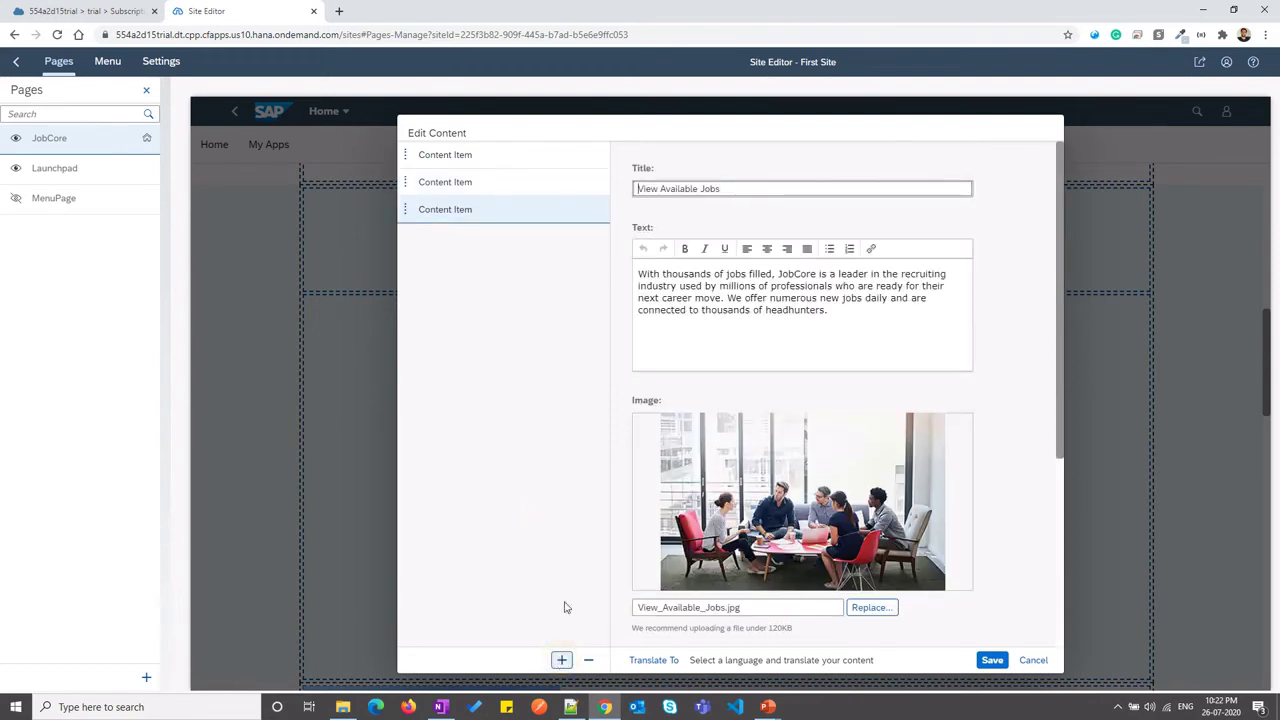
triple_click(720, 190)
text(Ste)
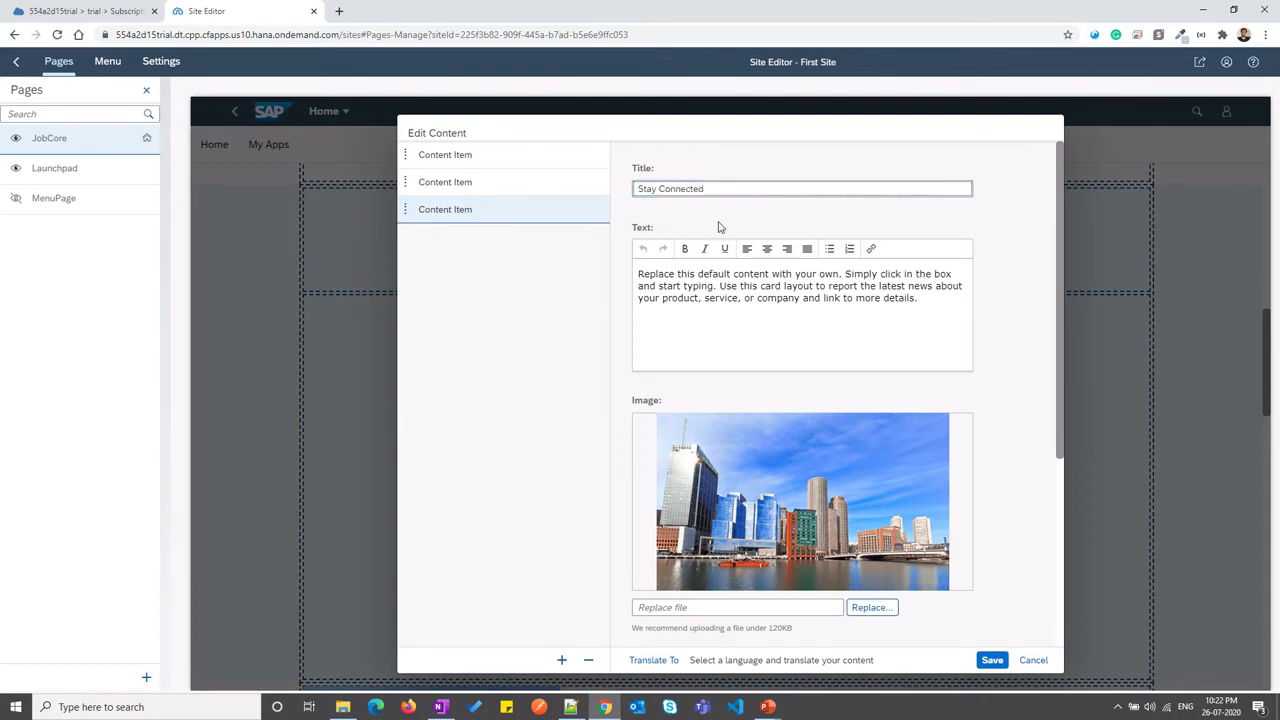
Replace the third card's default text with the "Whether you're a potential JobCore customer…" sentence copied from the Notepad++ notes
triple_click(711, 290)
key(BackSpace)
key(alt+Tab)
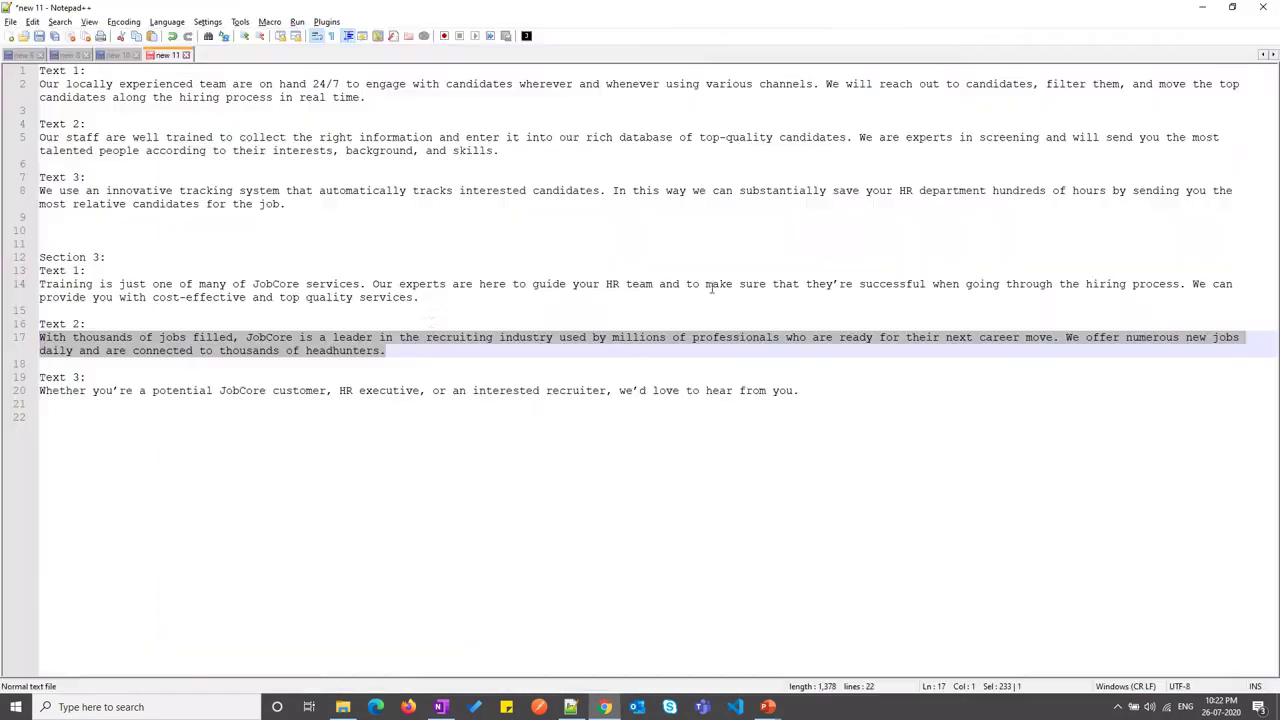
drag(808, 389, 30, 400)
key(ctrl+c)
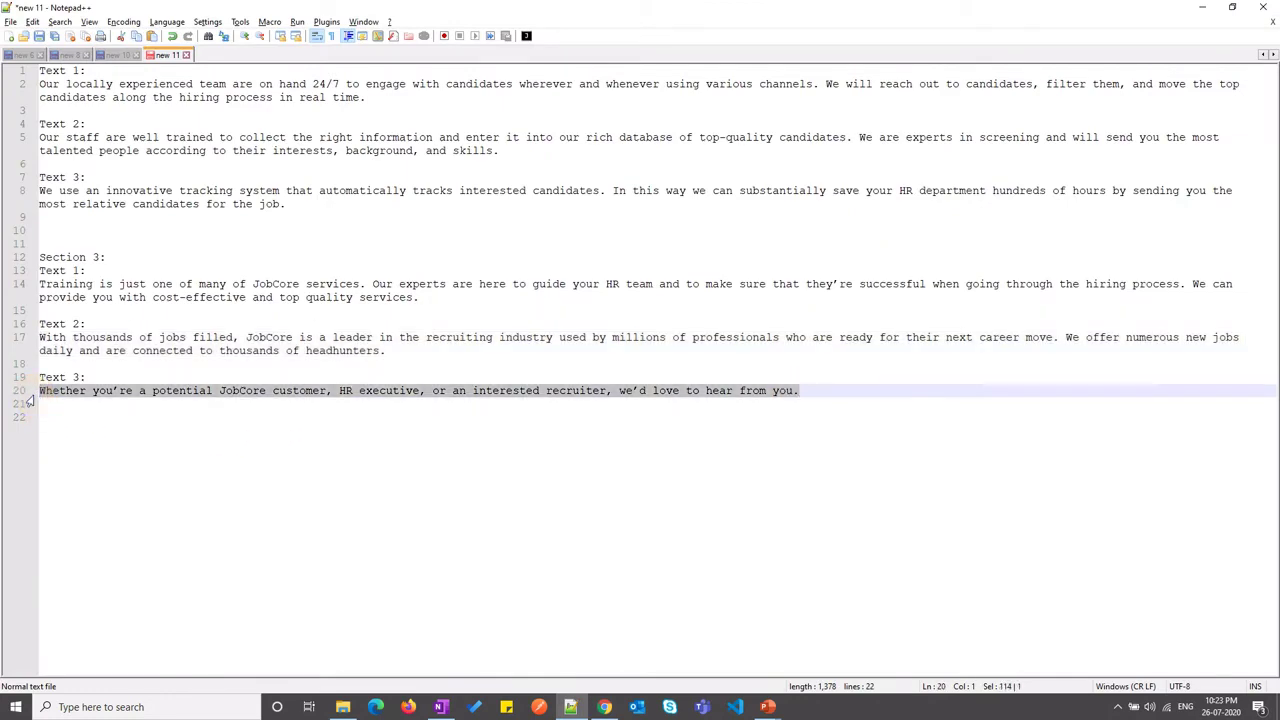
key(alt+Tab)
key(ctrl+v)
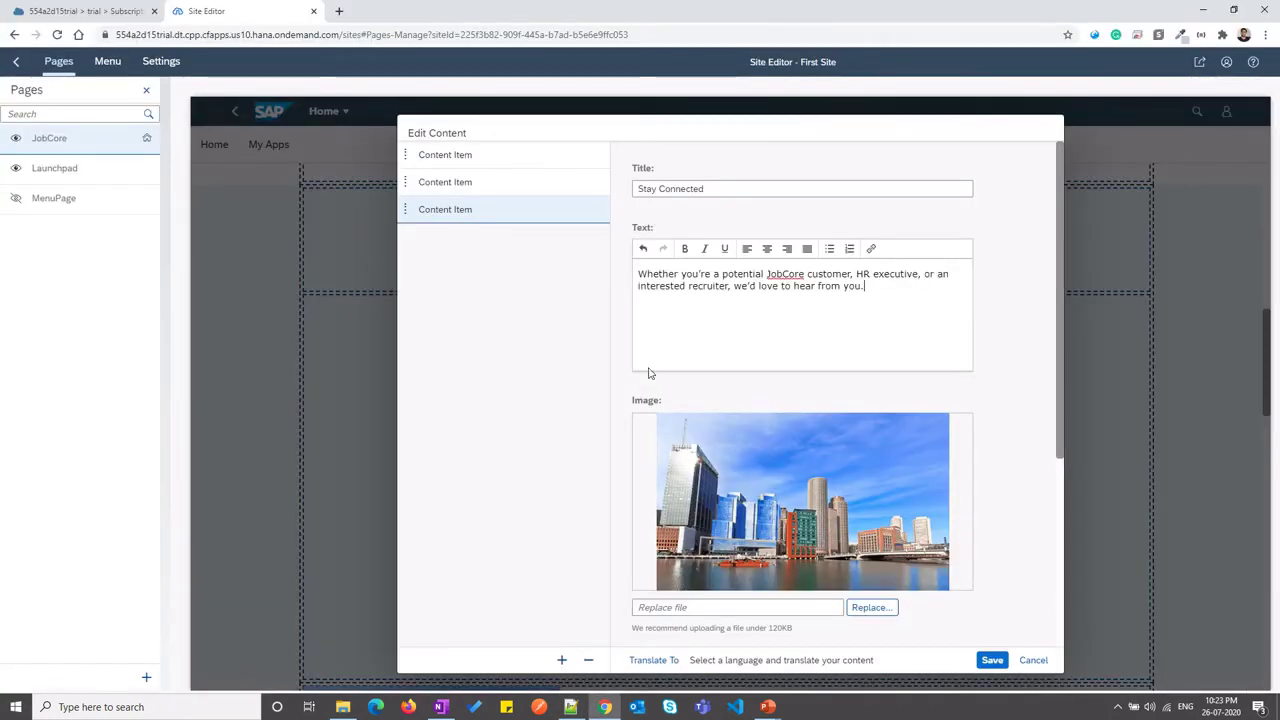
Replace the Stay Connected card's image with Staying_Connected.jpg
scroll(994, 514, down, 2)
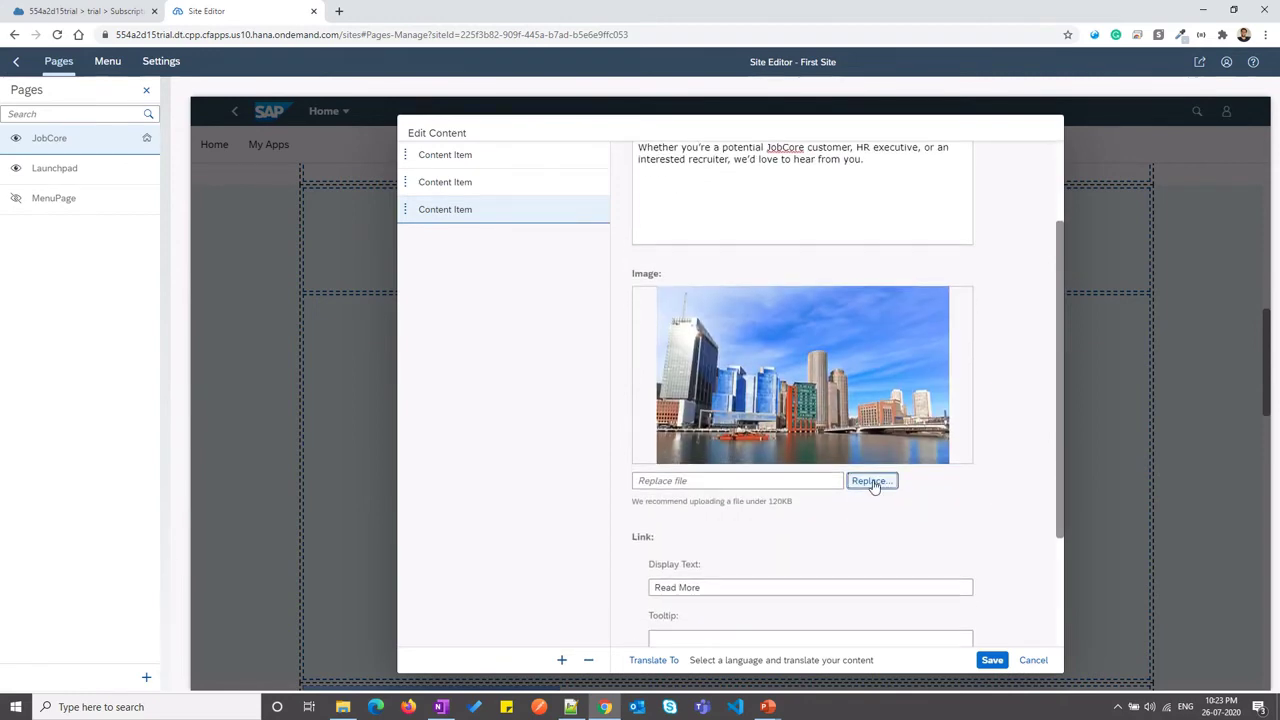
click(872, 482)
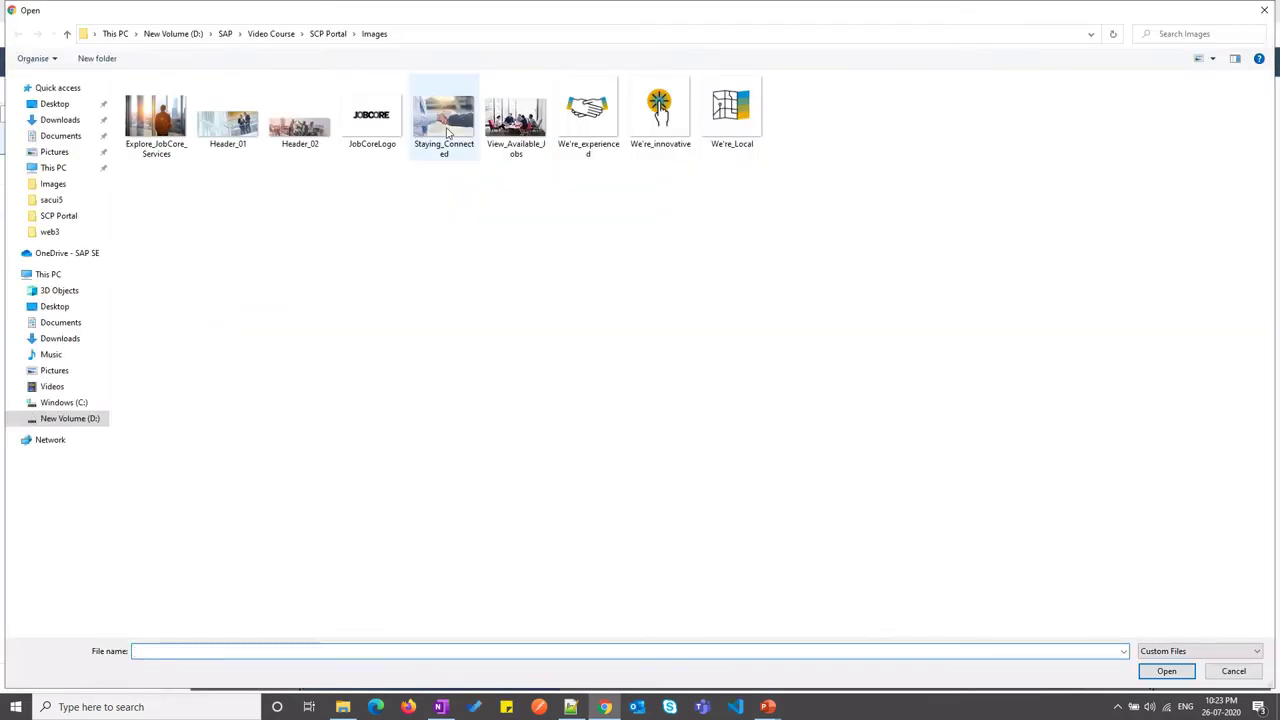
double_click(447, 133)
Set the Stay Connected card's link display text to "Contact Us" and save the Centered Story Card content
click(752, 587)
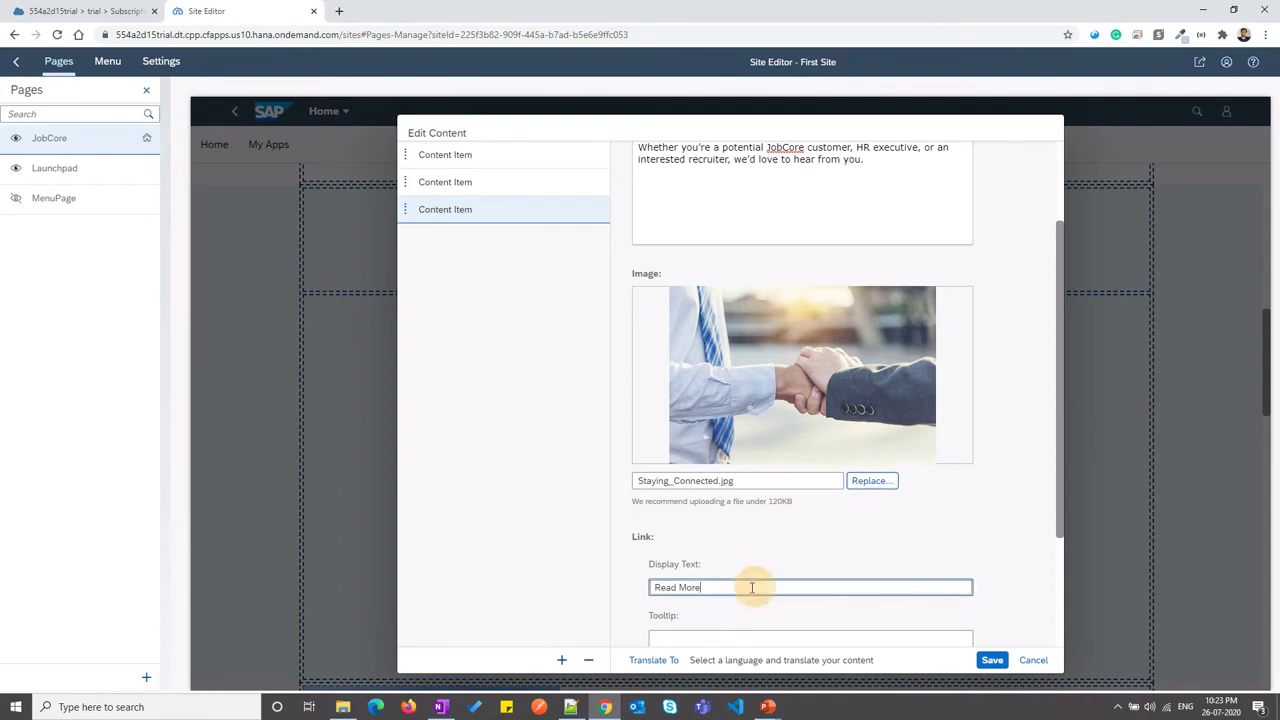
drag(752, 587, 391, 606)
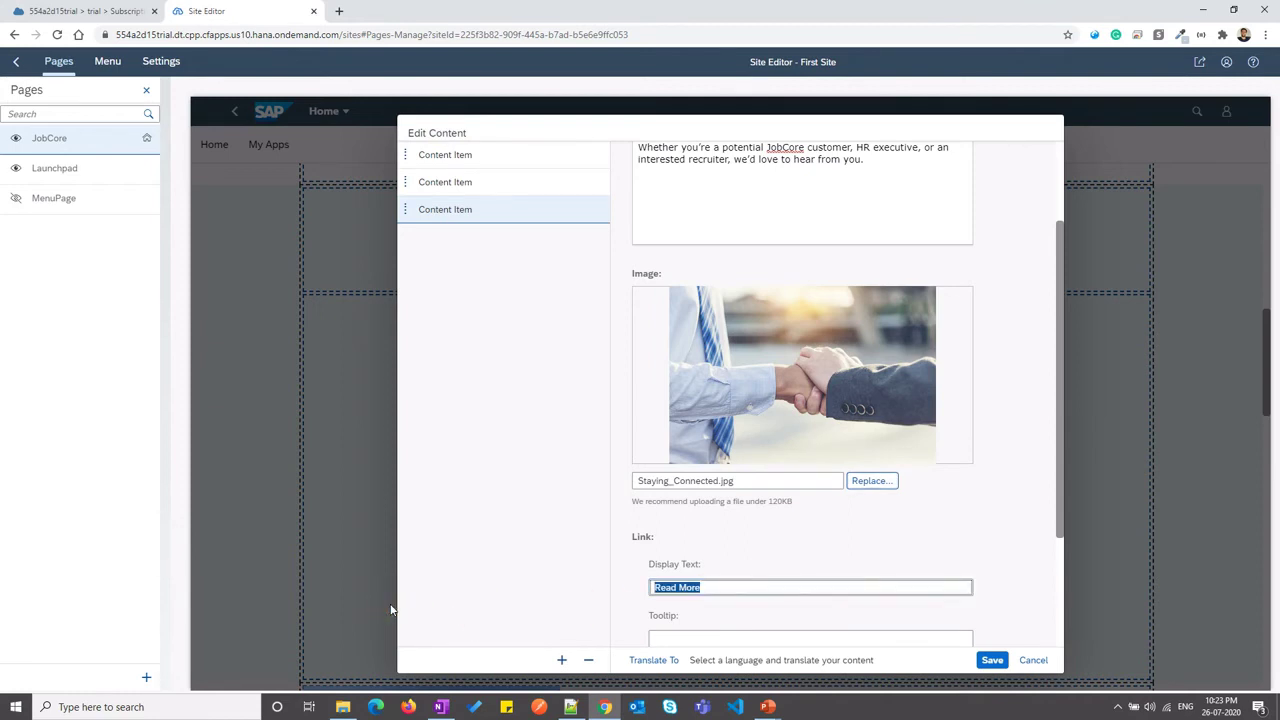
text(Contact Us)
scroll(771, 606, down, 1)
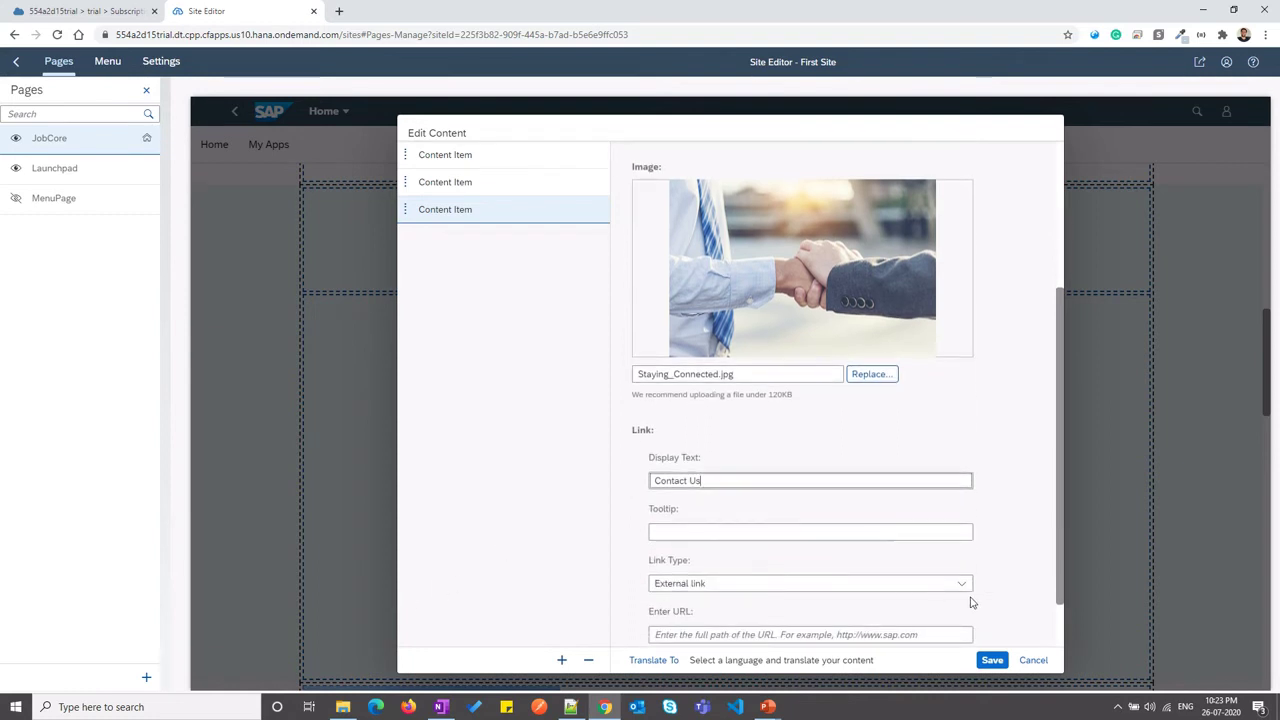
click(992, 661)
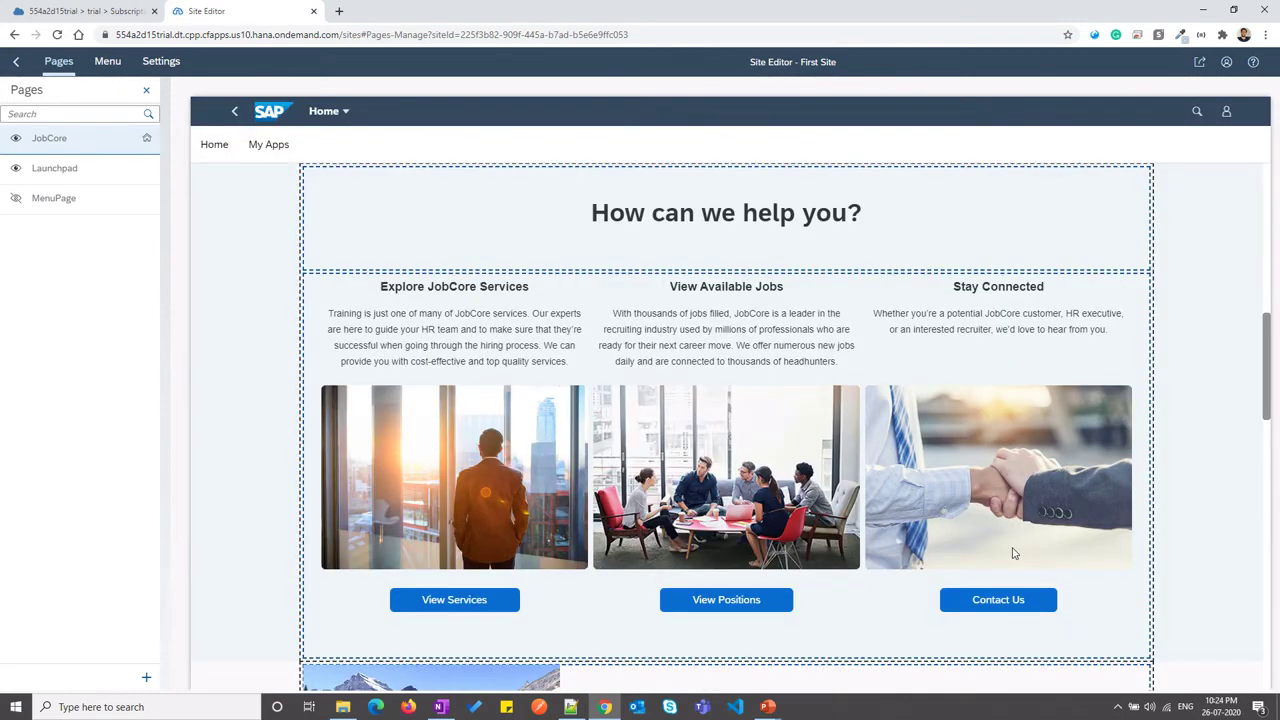
scroll(1012, 553, down, 3)
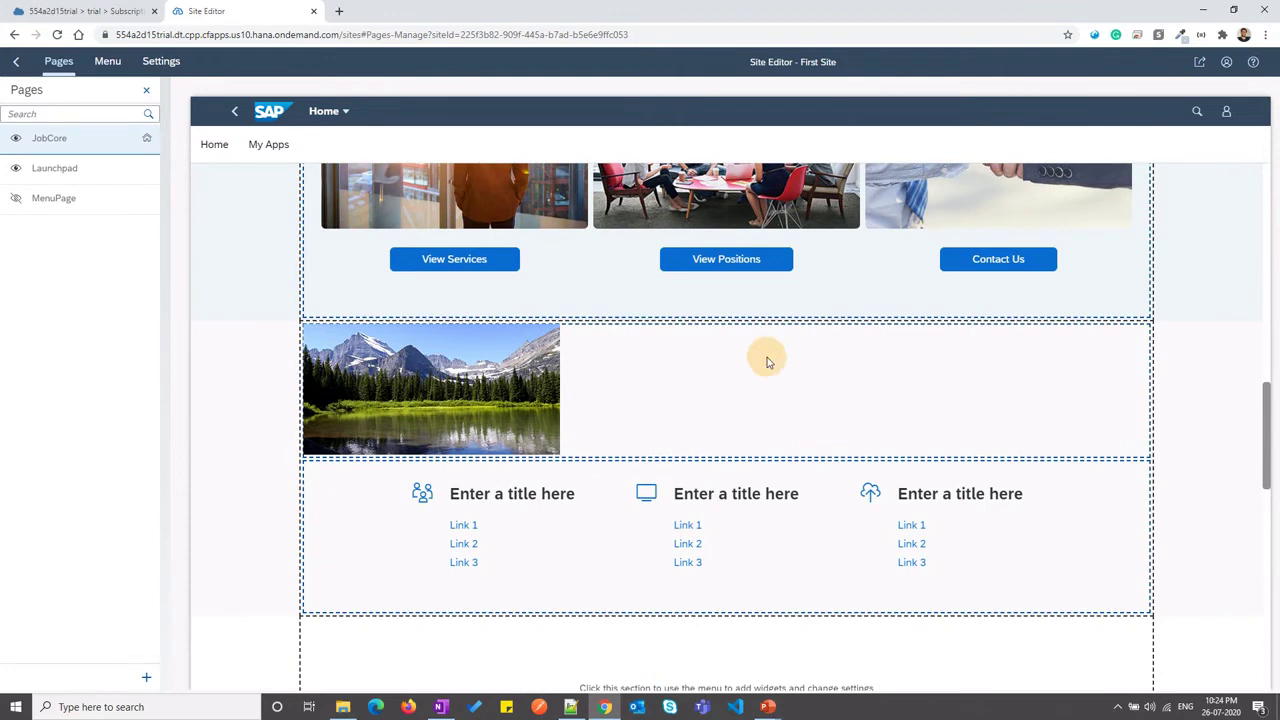
Replace the picture in the Image widget below the story cards with the JobCore_Logo file and save it
click(767, 362)
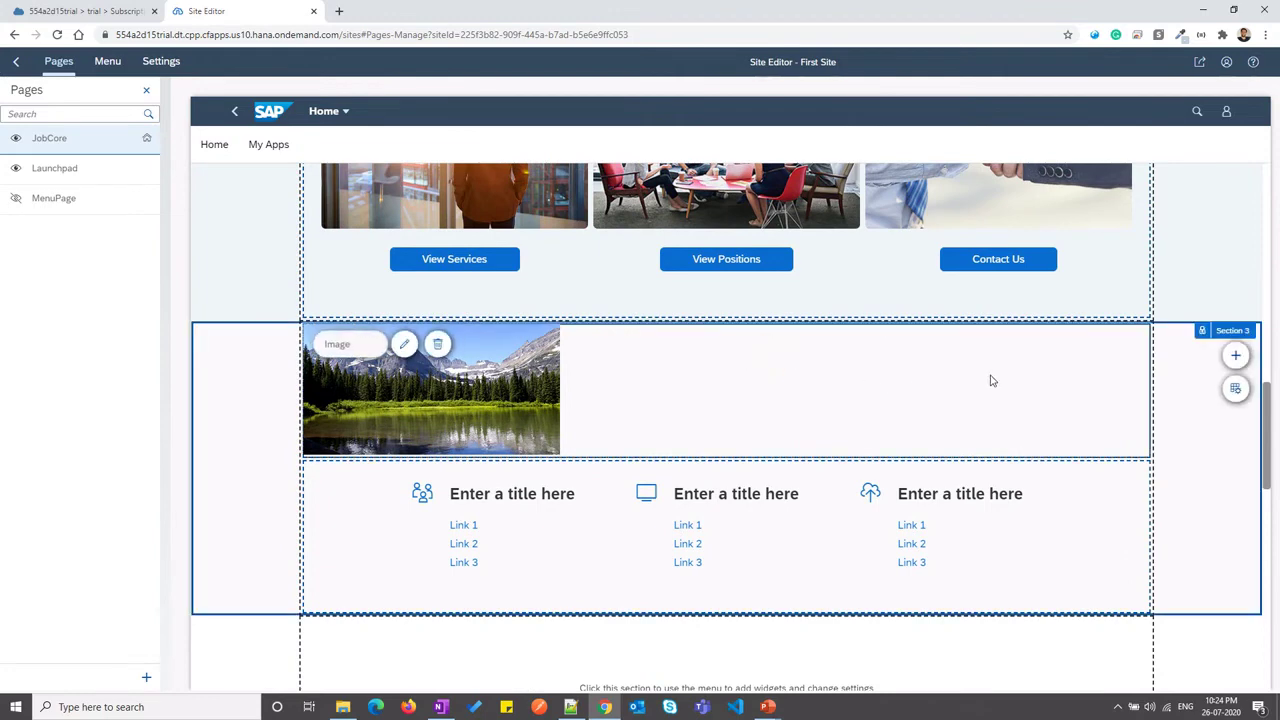
click(402, 346)
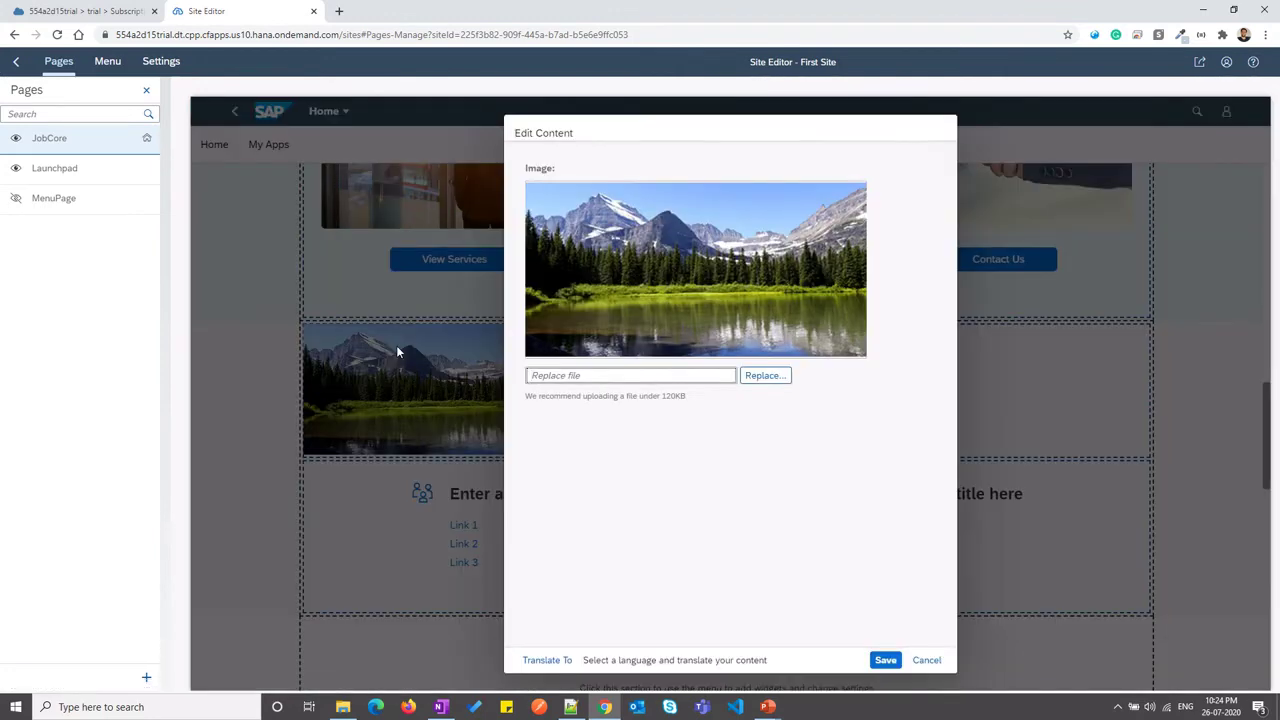
click(774, 375)
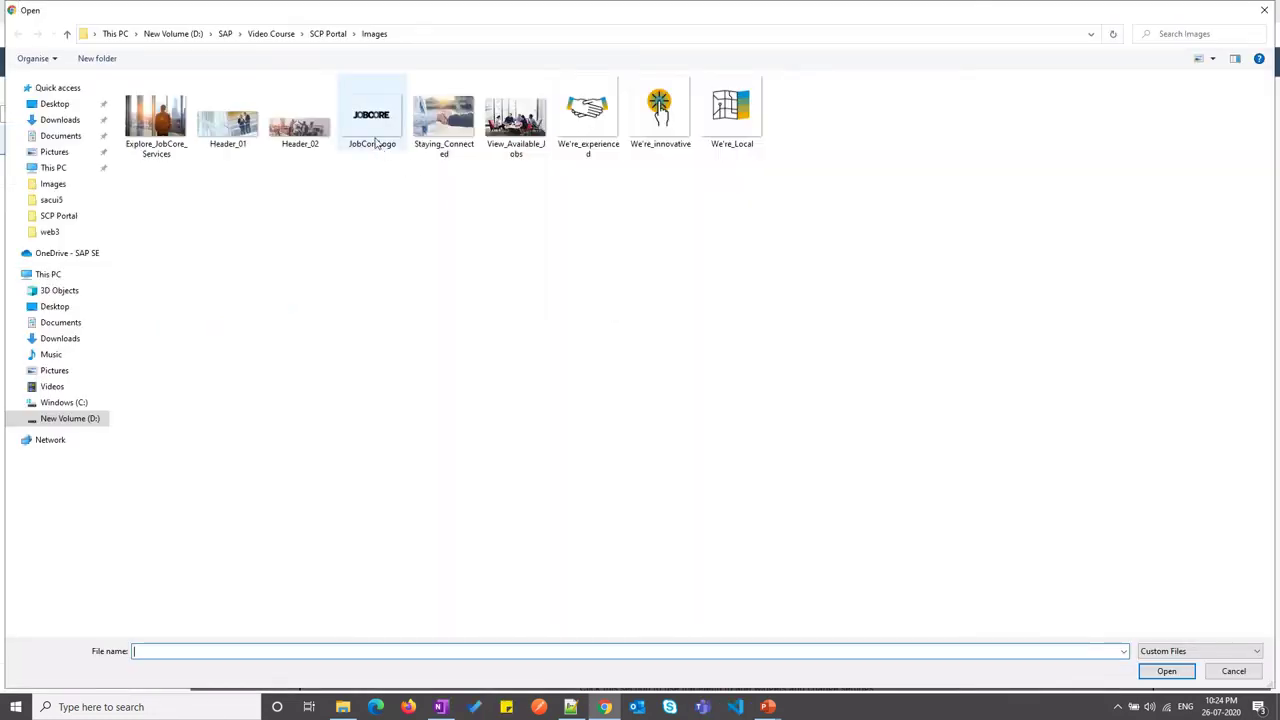
double_click(371, 122)
click(886, 661)
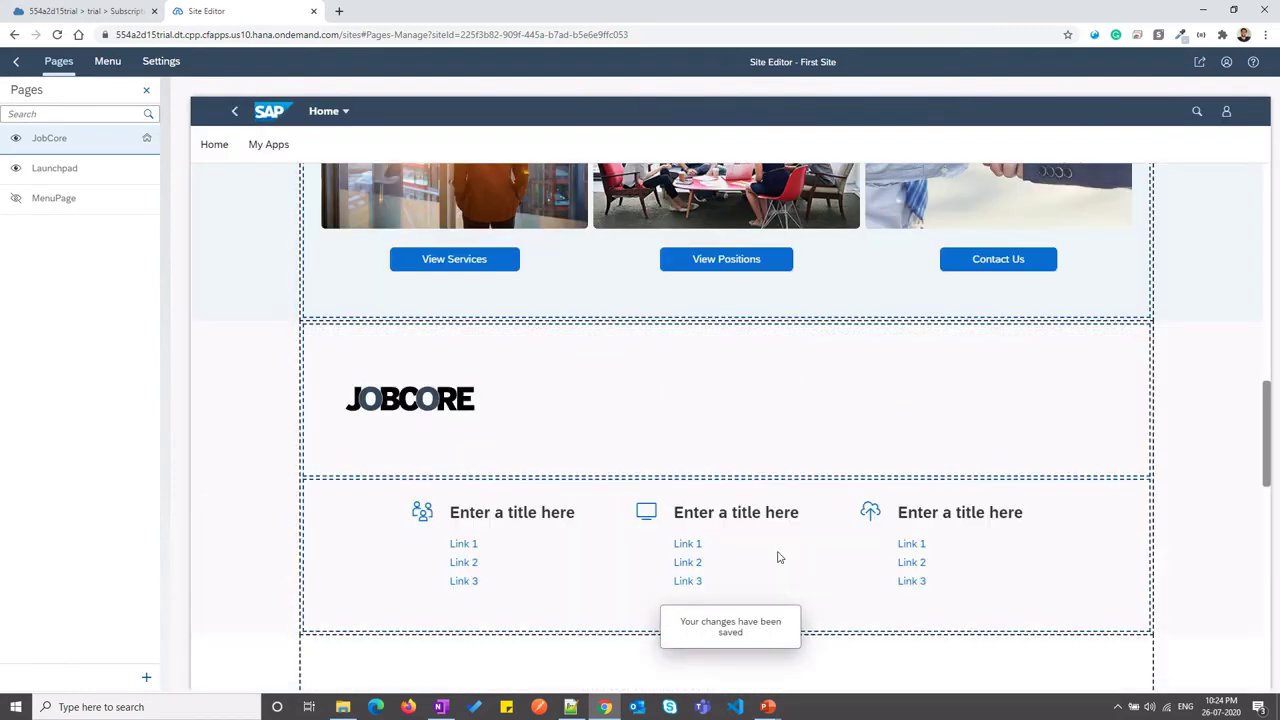
Edit the Small Icon Links Card's content and title its first content item "Keep in touch"
scroll(594, 483, down, 1)
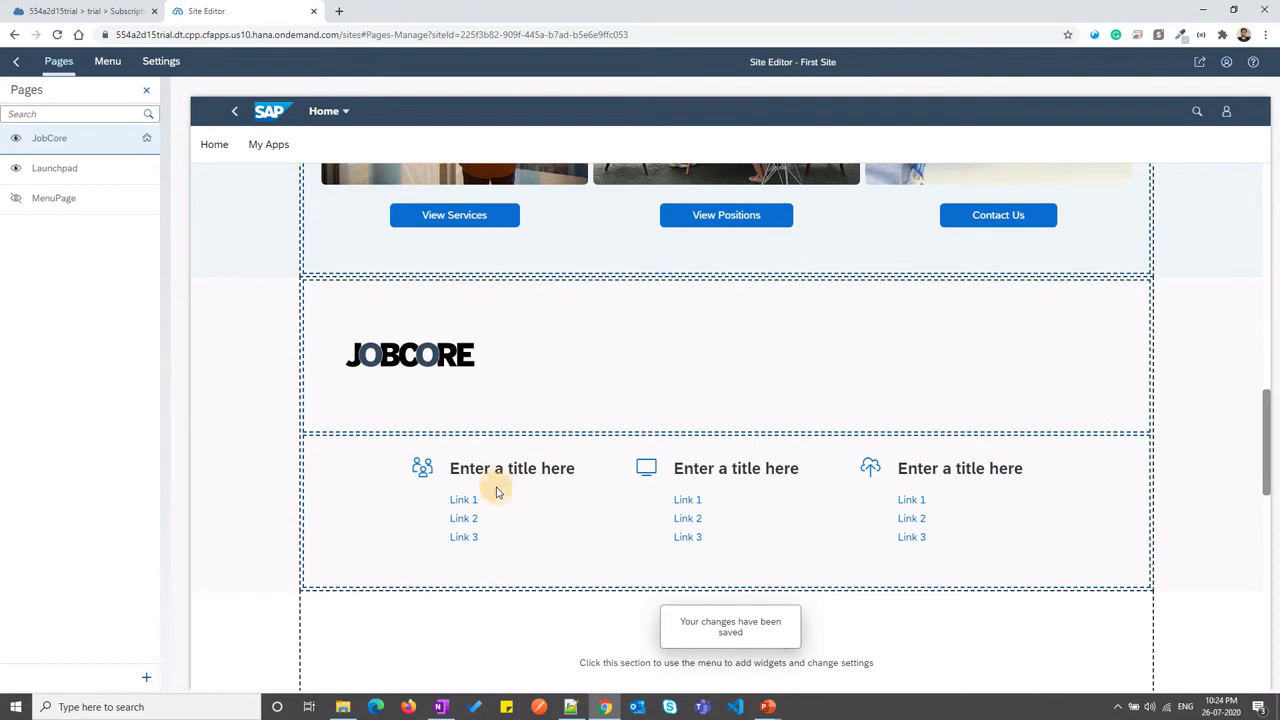
click(392, 444)
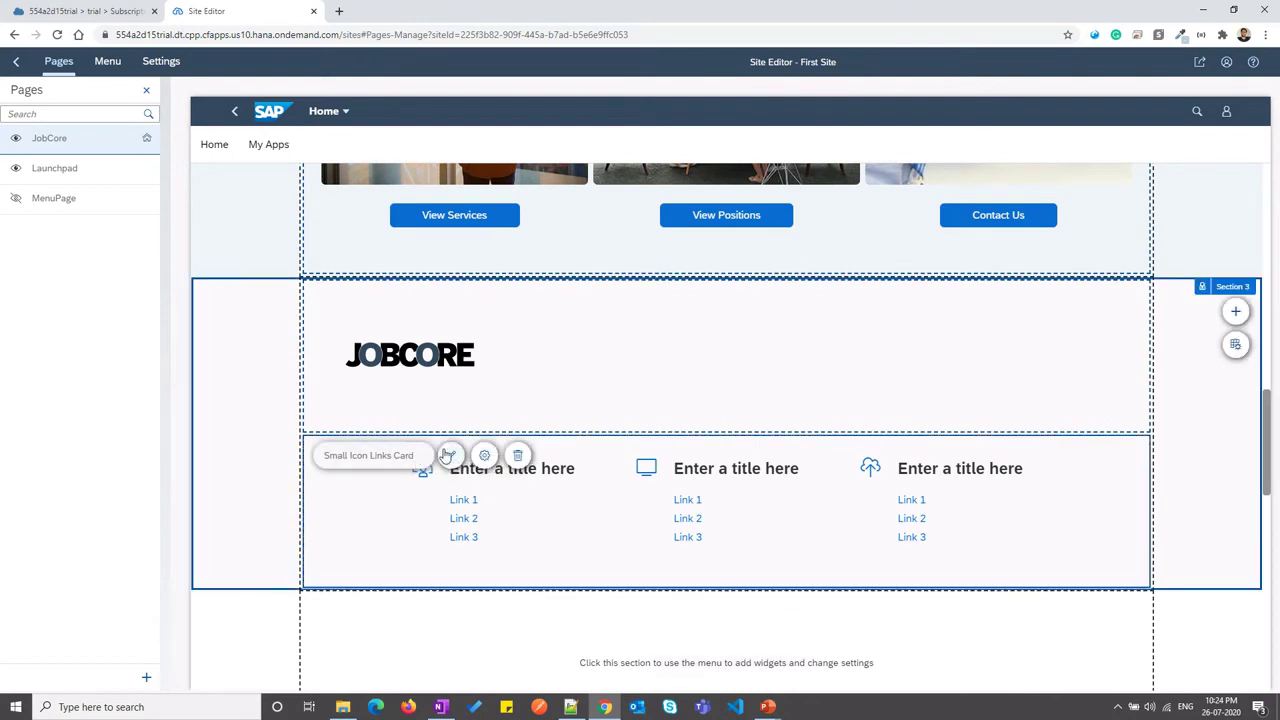
click(449, 456)
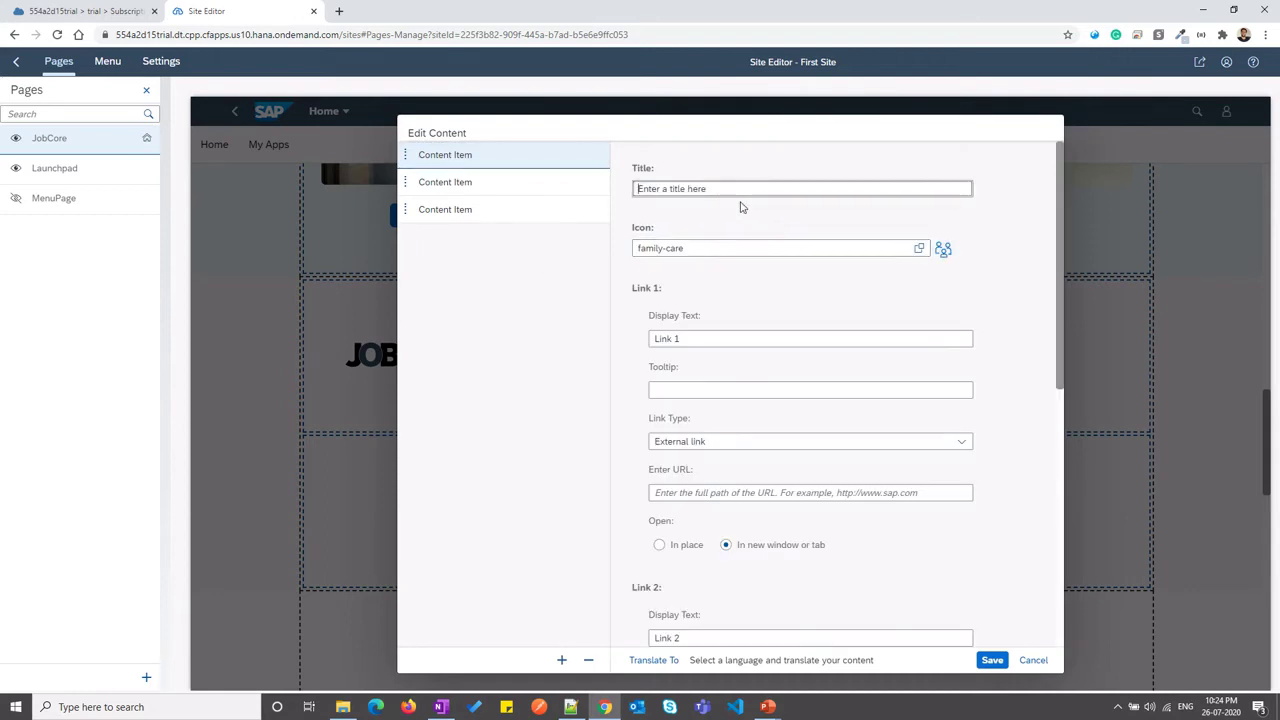
click(725, 187)
key(ctrl+a)
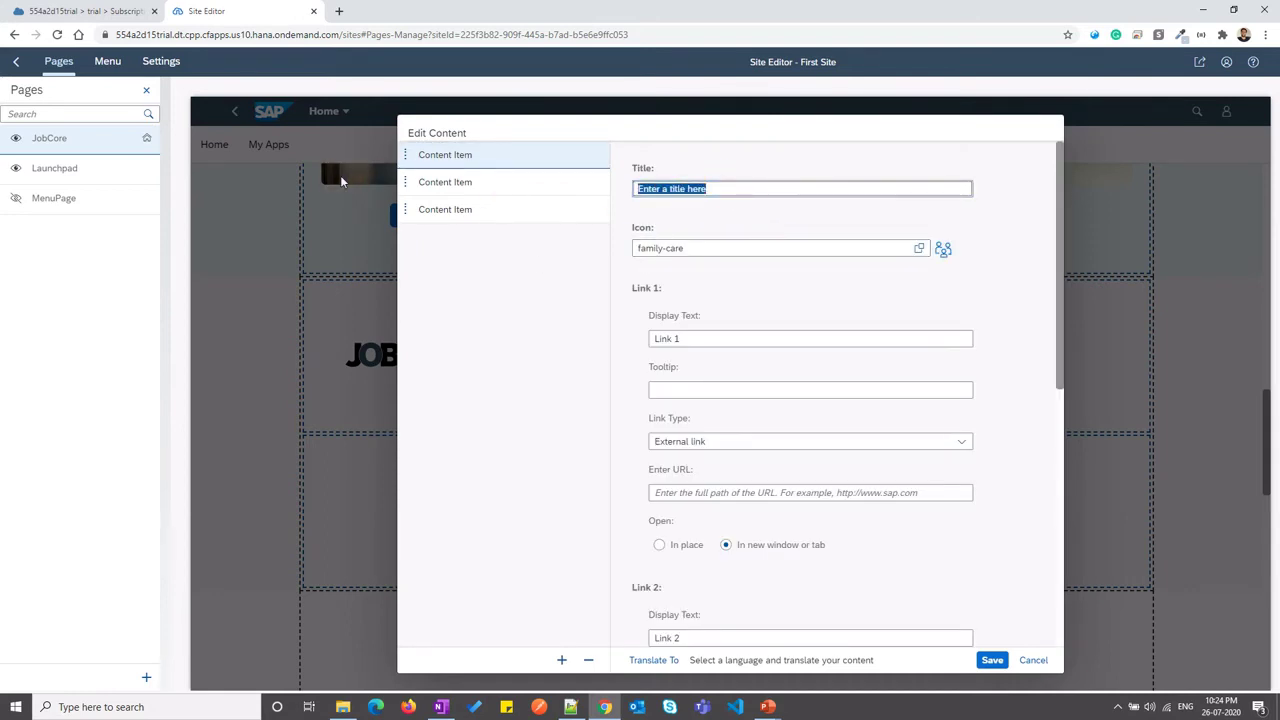
text(Keep)
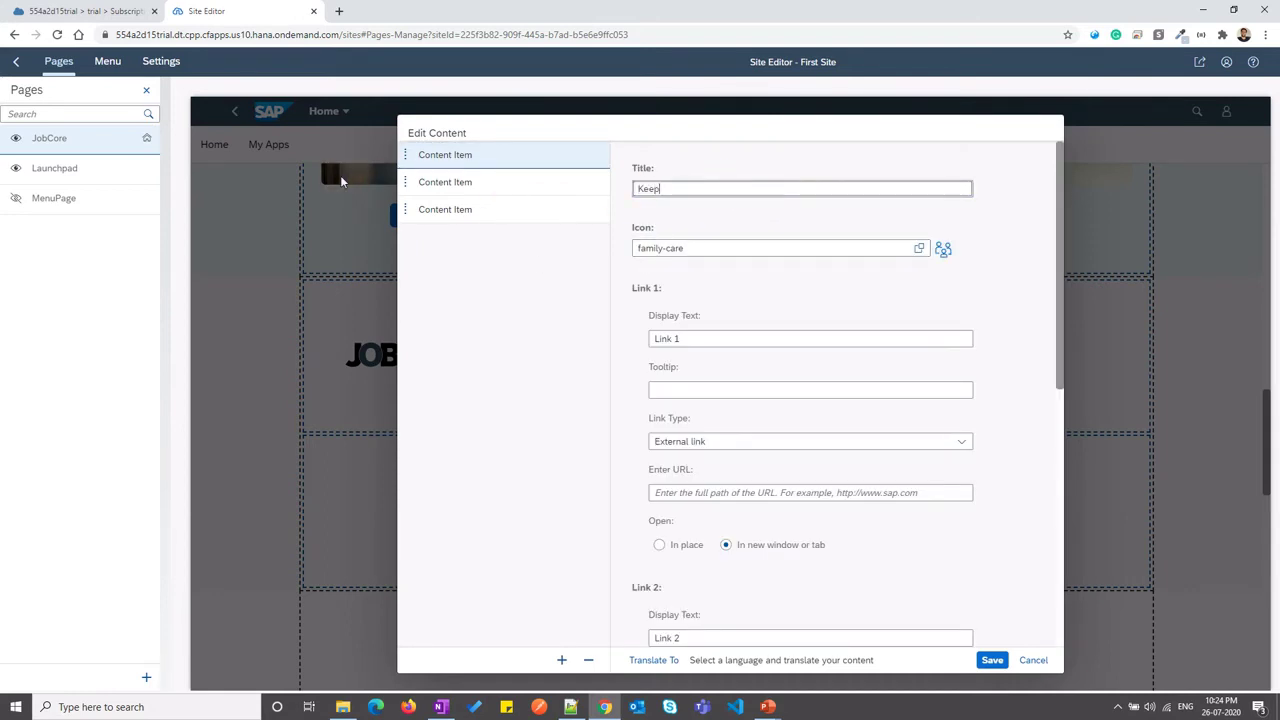
text( in touch)
key(Tab)
click(668, 262)
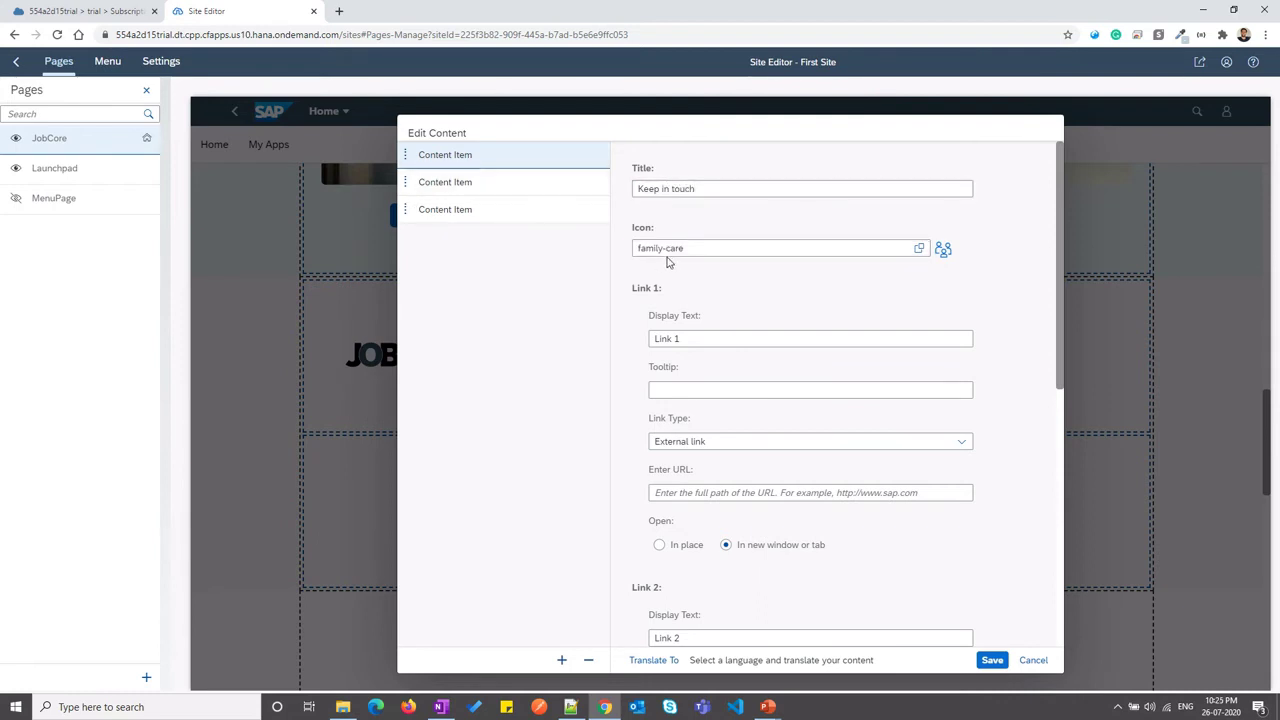
Change the "Keep in touch" item's icon to sap-icon://decision
click(698, 248)
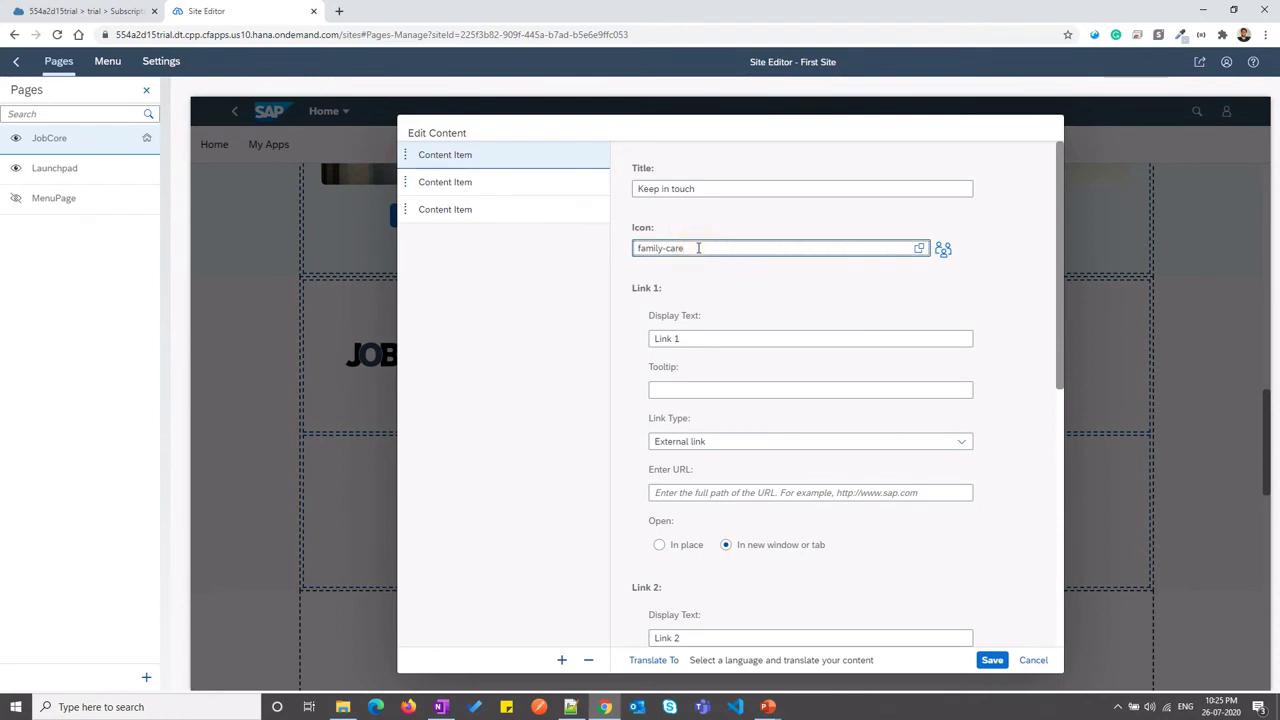
key(ctrl+a)
key(BackSpace)
text(sap-)
click(599, 295)
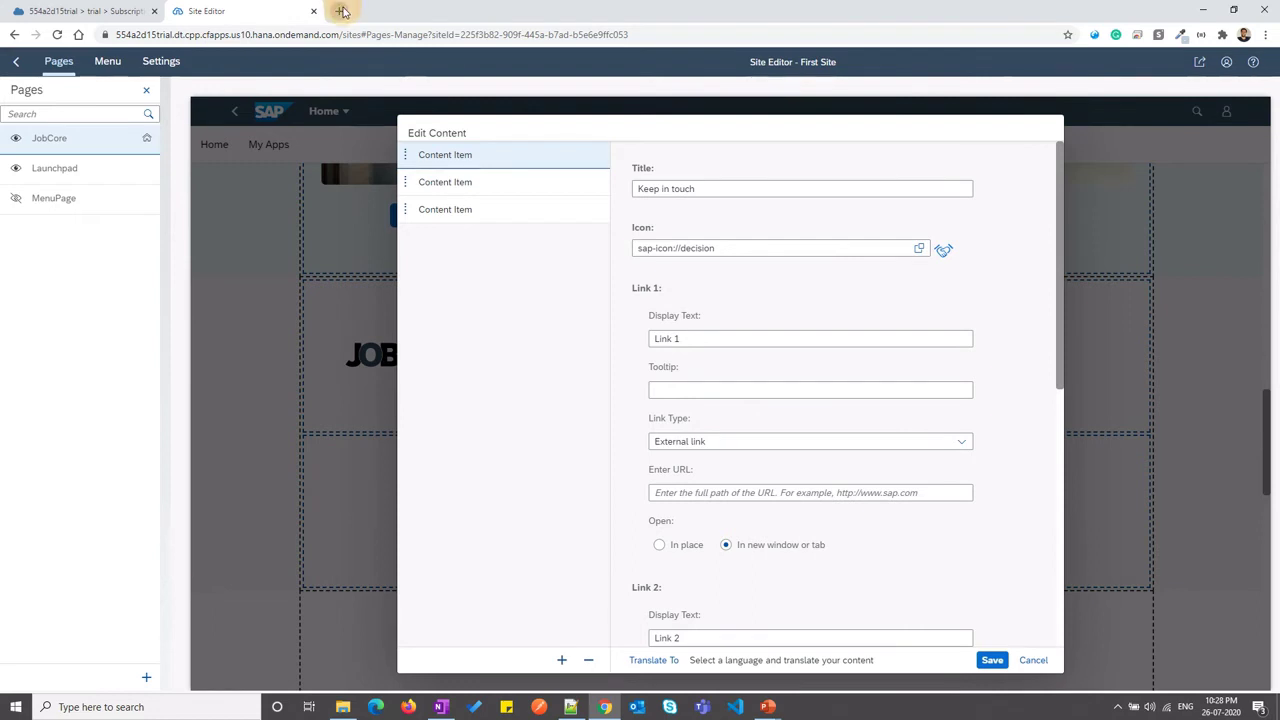
Look up the SAPUI5 Icon Explorer in a separate browser page, view its icon collections, and return to the Site Editor
click(341, 11)
text(icon explorer)
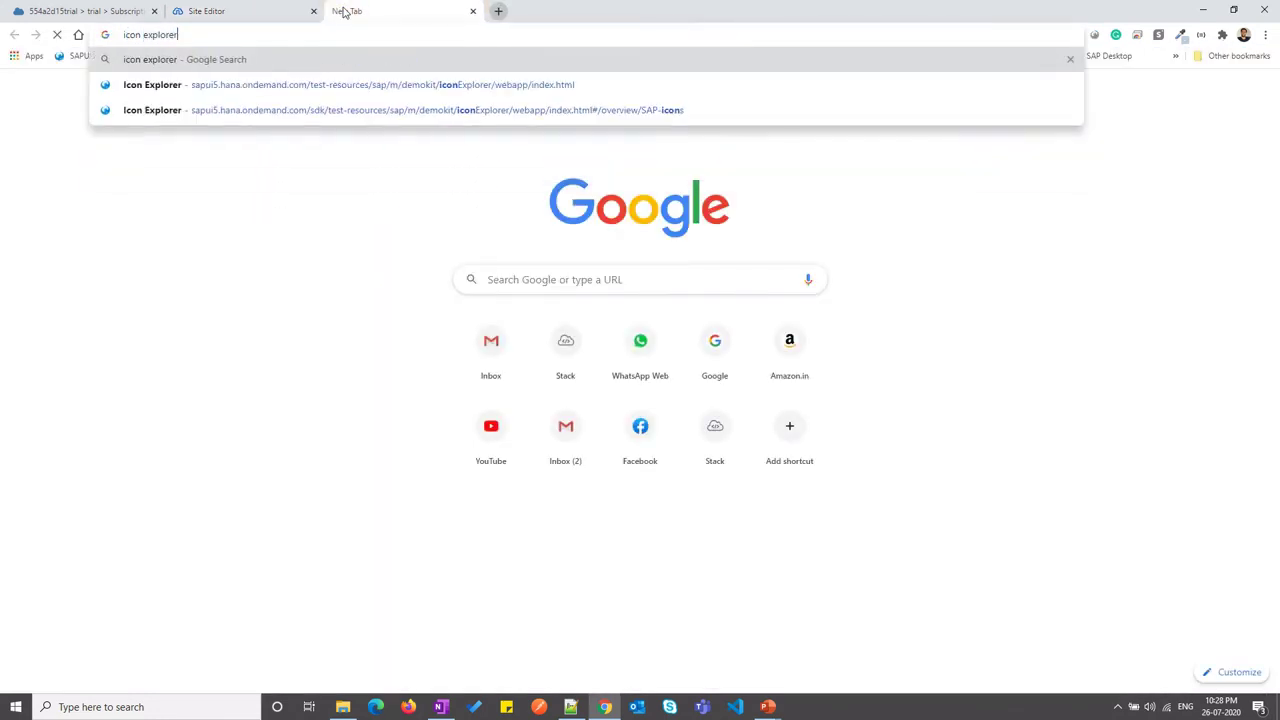
key(Down)
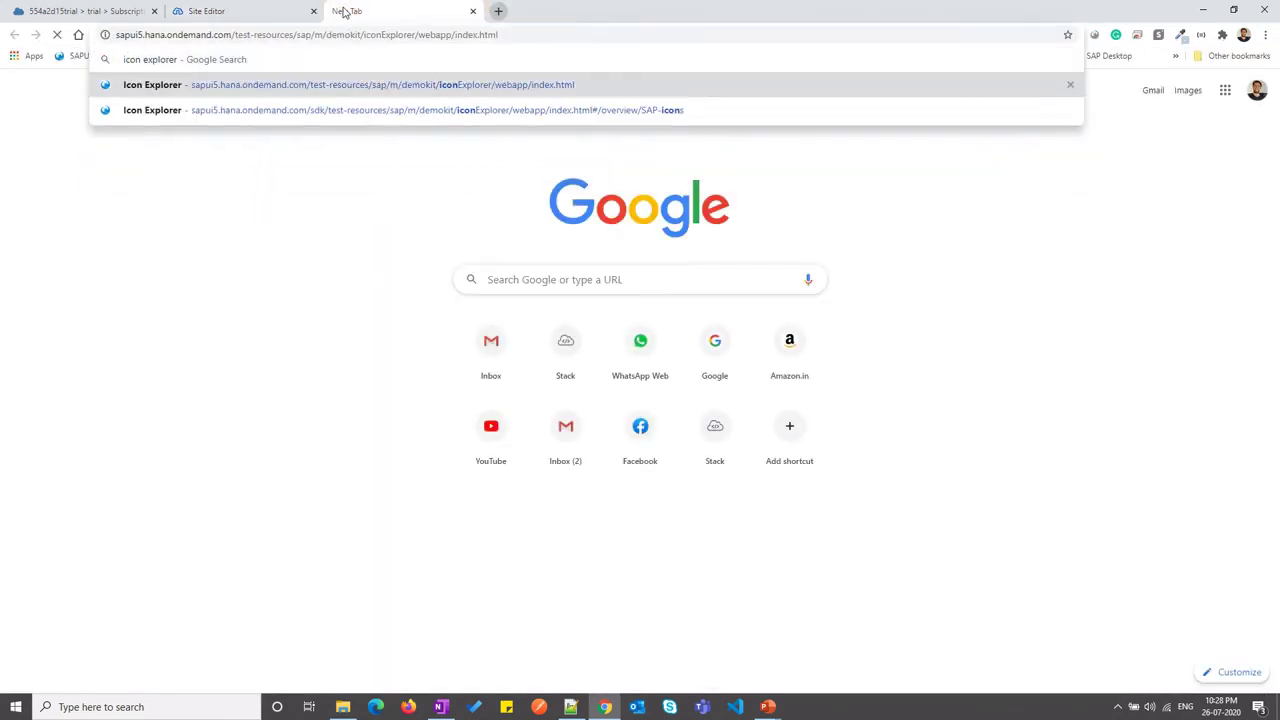
key(Return)
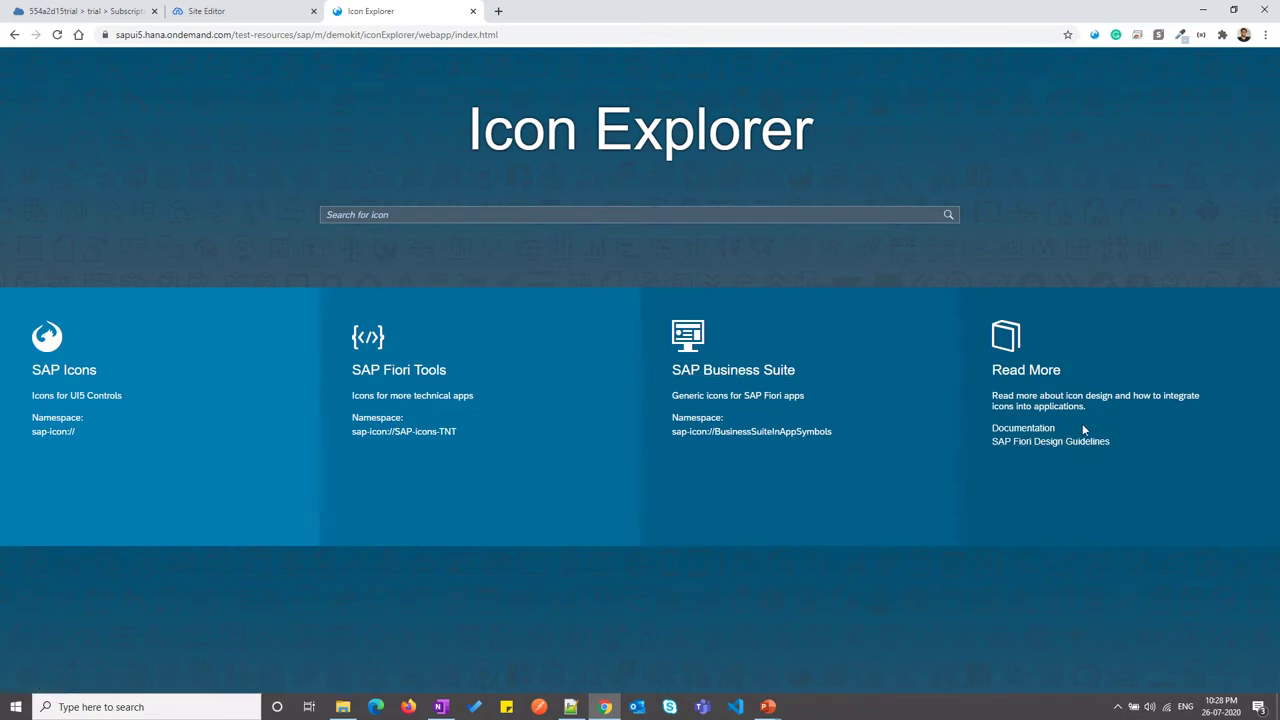
click(245, 11)
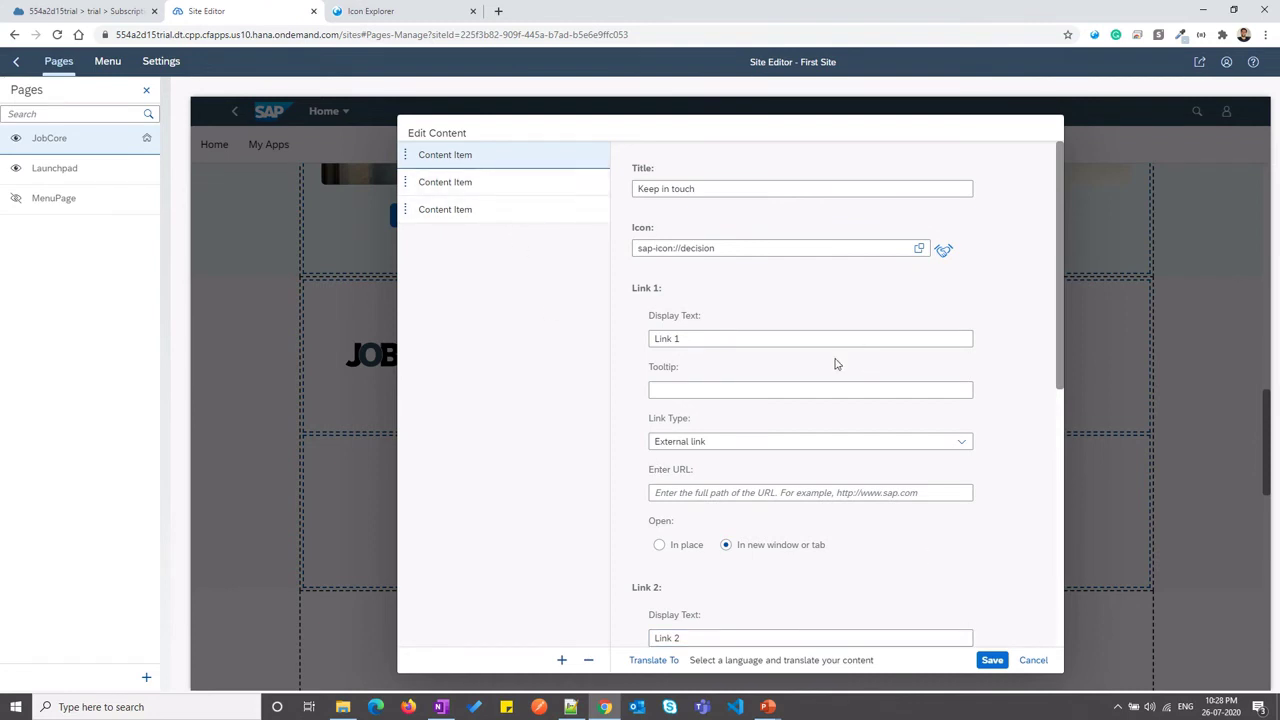
Set the "Keep in touch" item's Link 1 display text to "Facebook" and Link 2 display text to "Twitter"
click(724, 338)
key(ctrl+a)
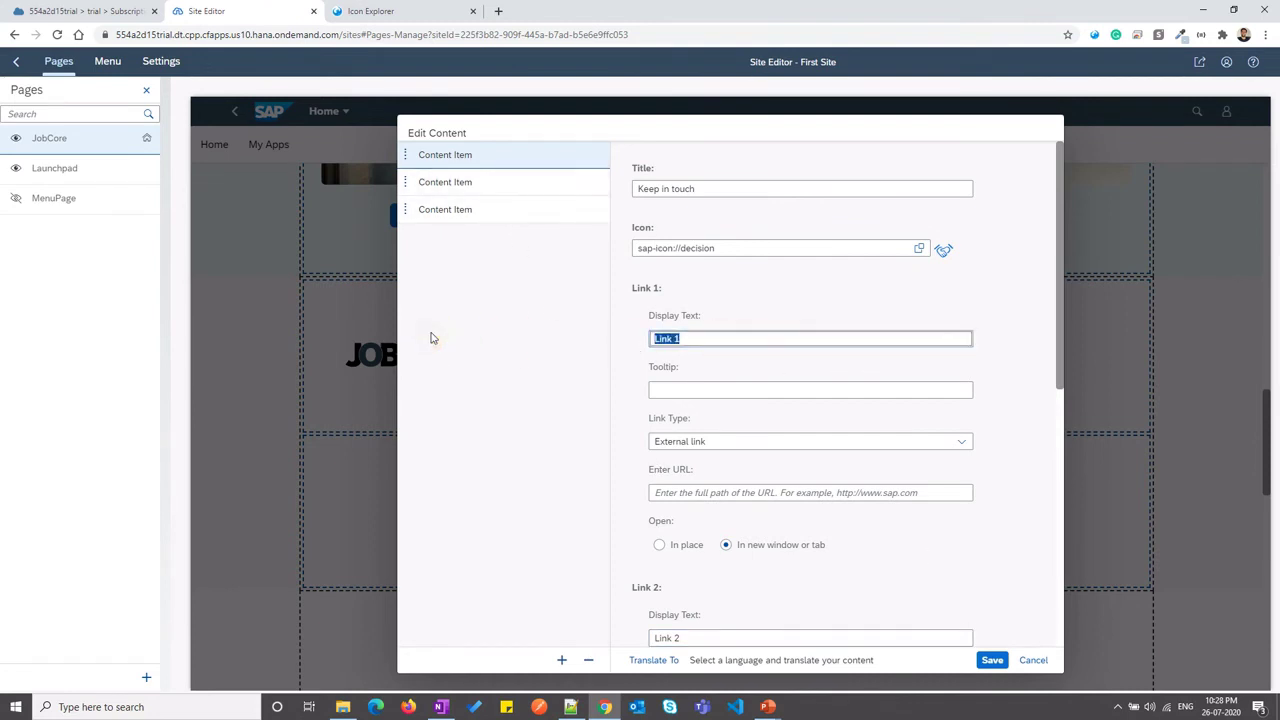
text(Facebook)
scroll(757, 300, down, 2)
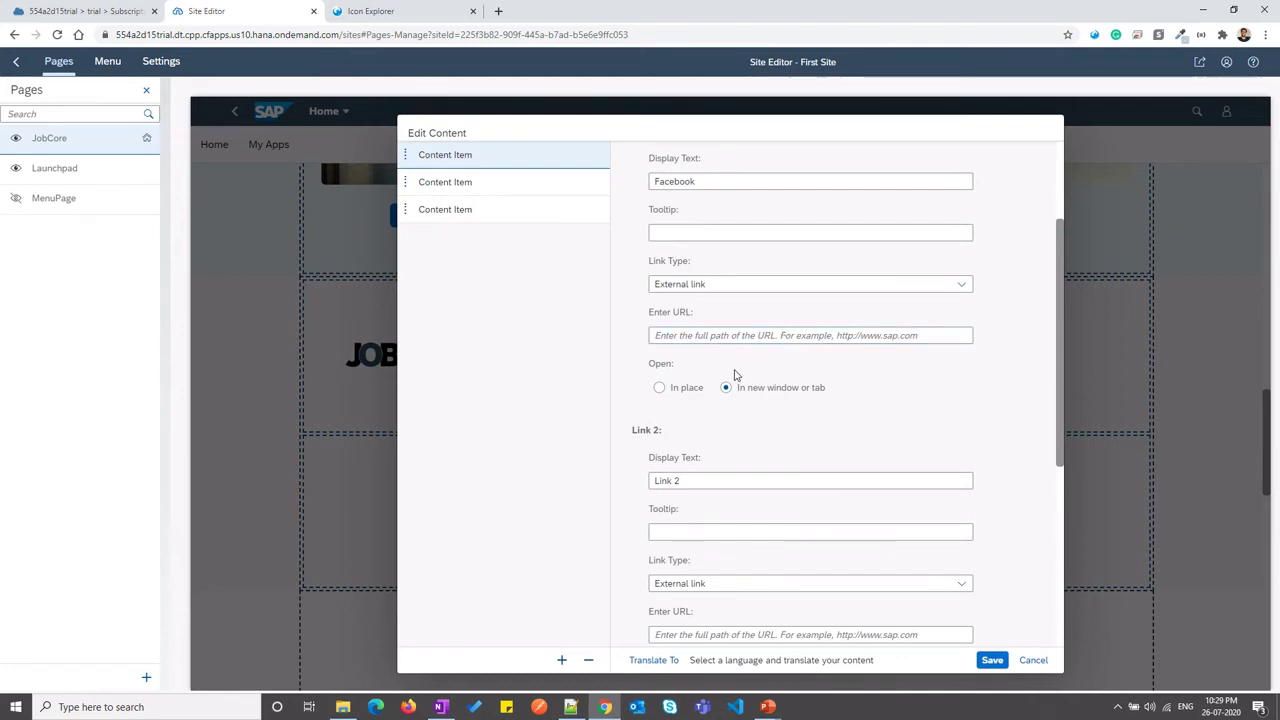
click(722, 476)
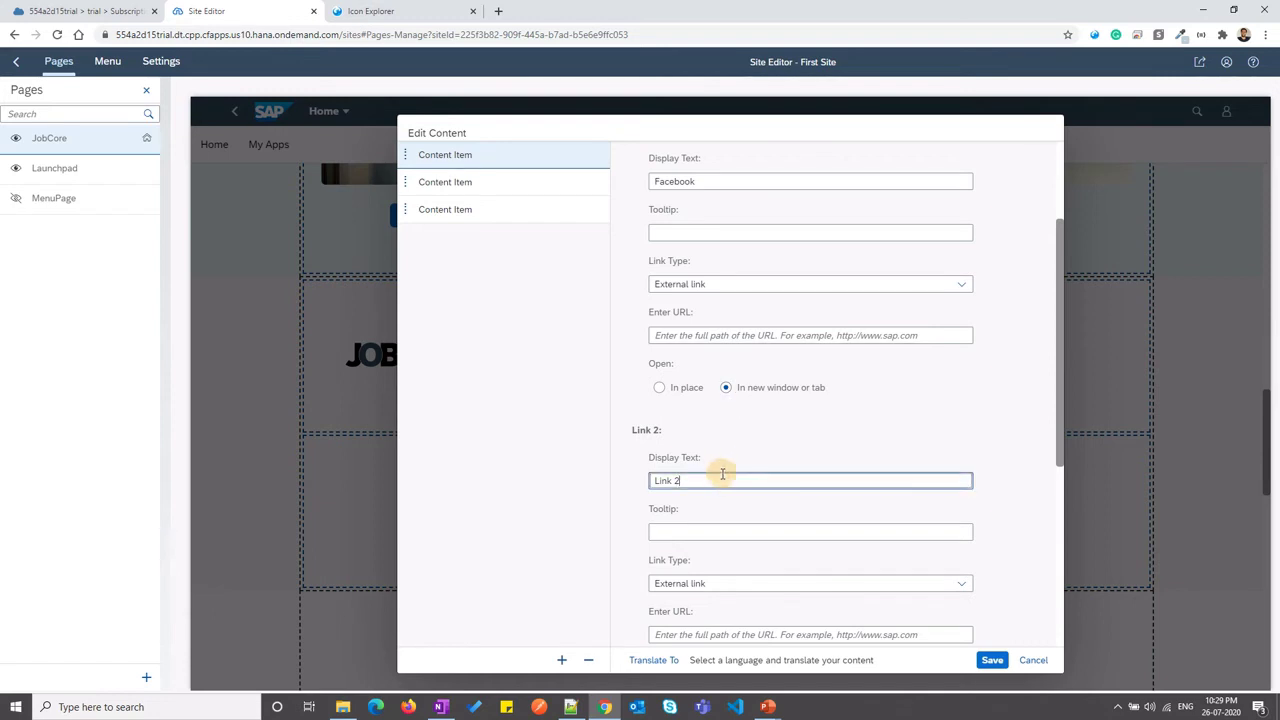
key(ctrl+a)
text(Twitter)
Set the "Keep in touch" item's Link 3 display text to "LinkedIn"
scroll(722, 476, down, 3)
click(700, 507)
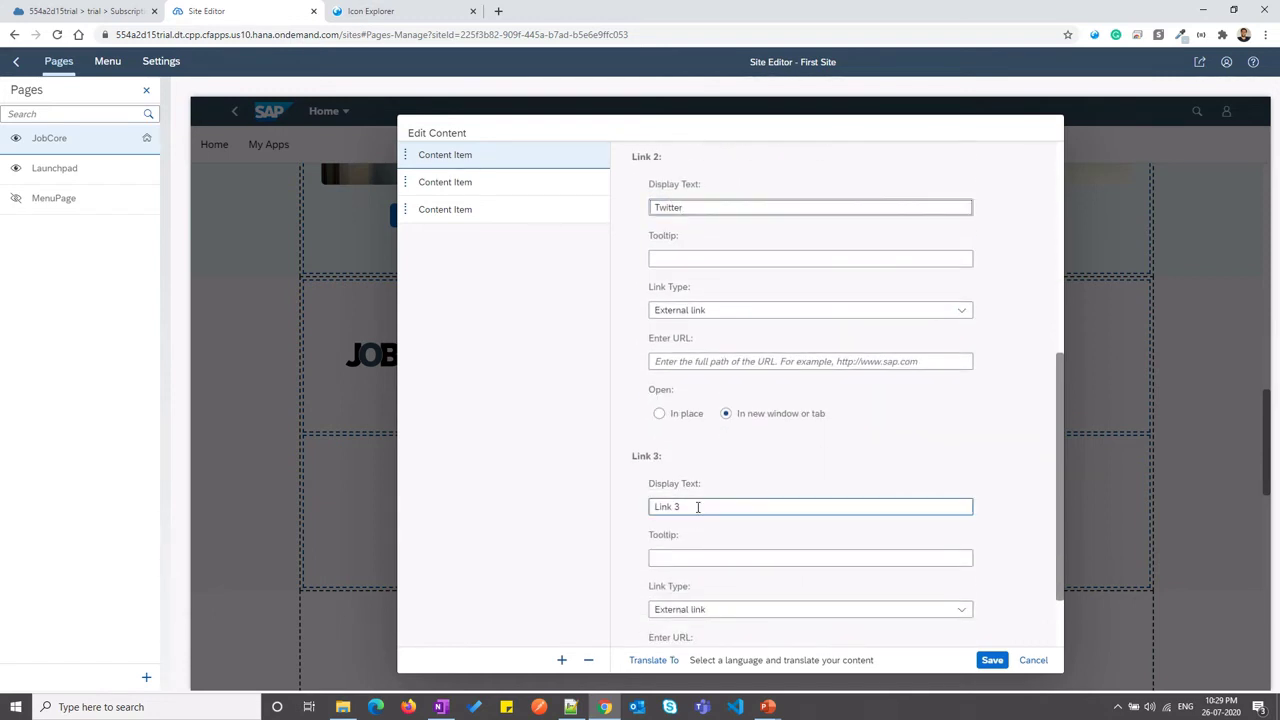
key(ctrl+a)
key(BackSpace)
text(Linked)
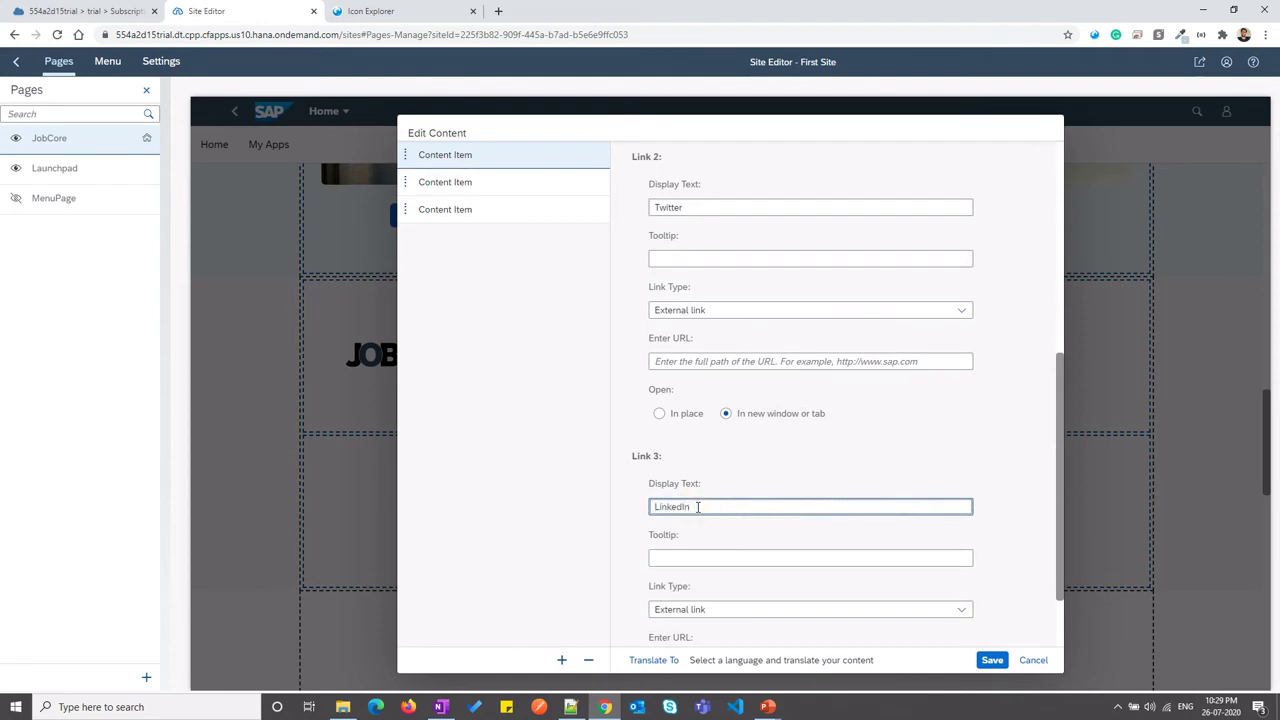
Title the second content item of the Small Icon Links Card "Company" and set its icon to sap-icon://Fiori2/F0396
click(454, 180)
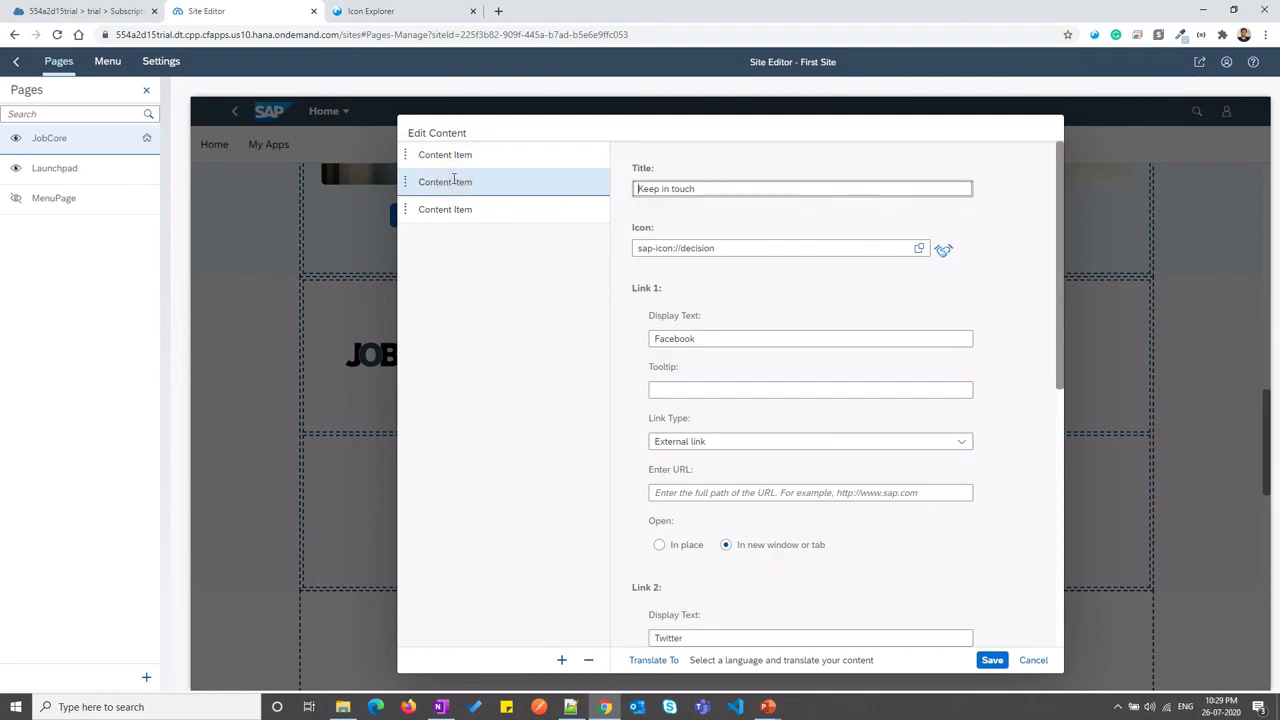
click(716, 189)
text(Com)
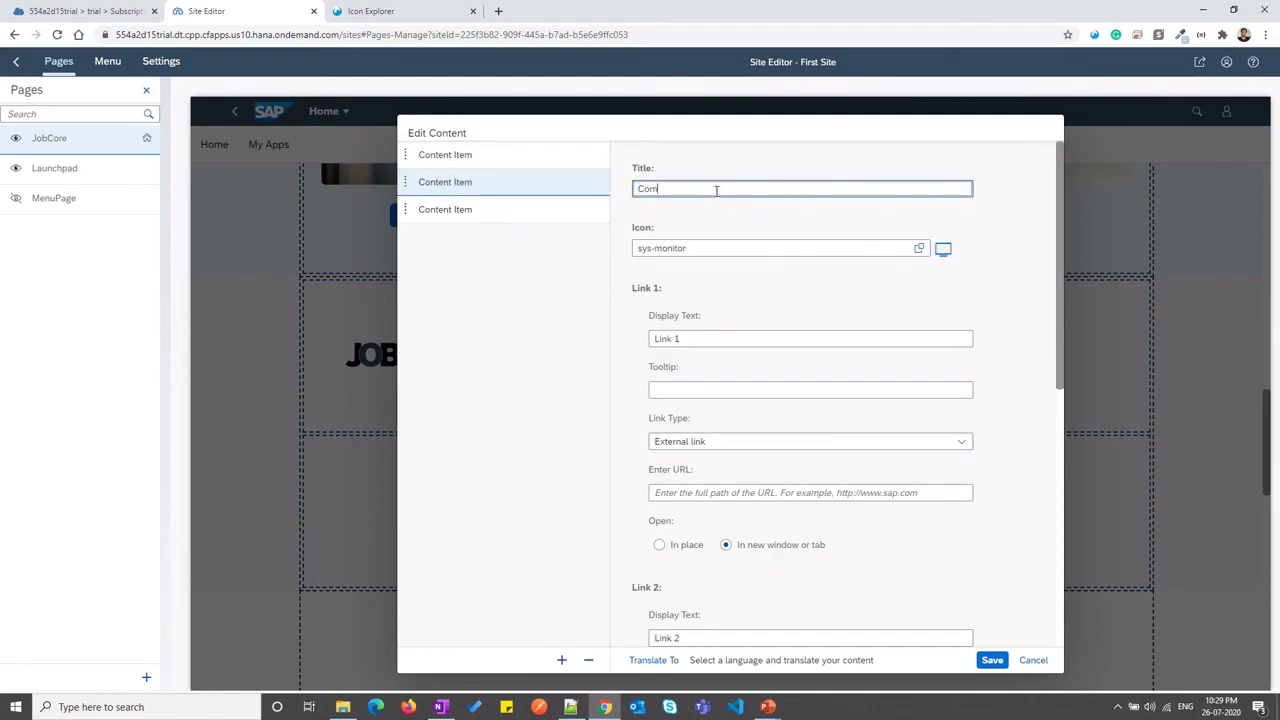
text(pany)
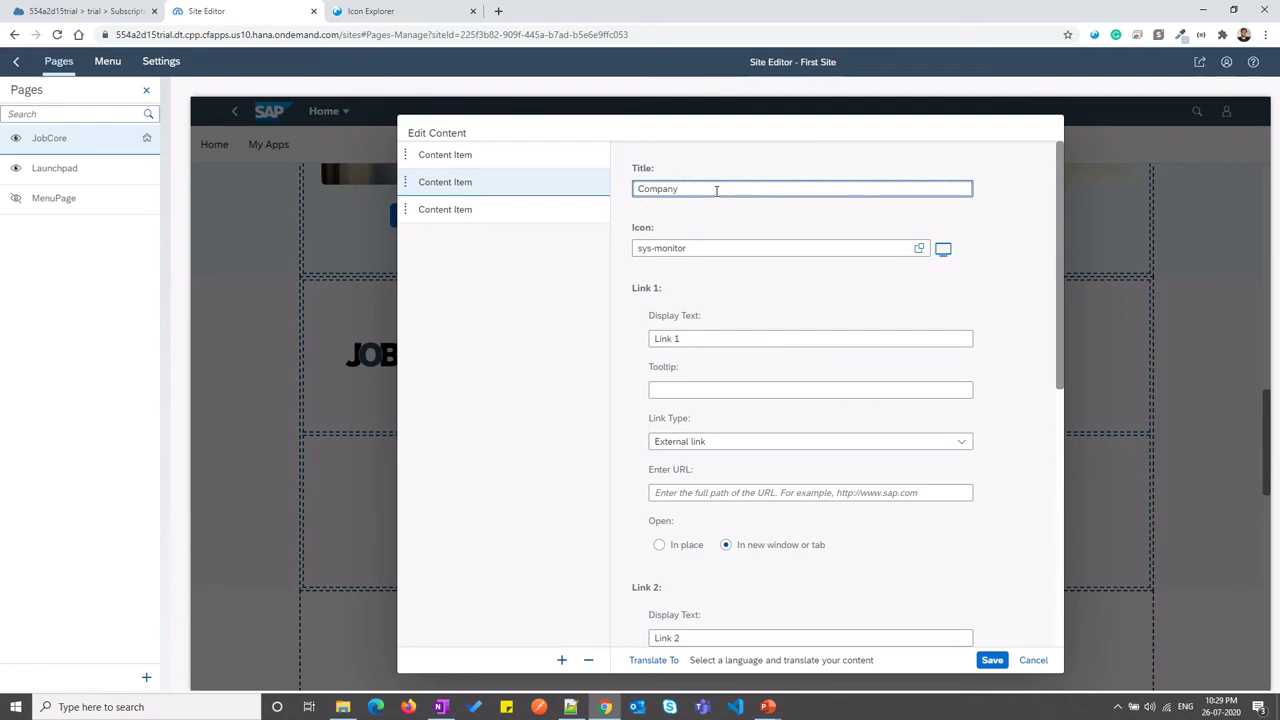
triple_click(697, 248)
text(sa)
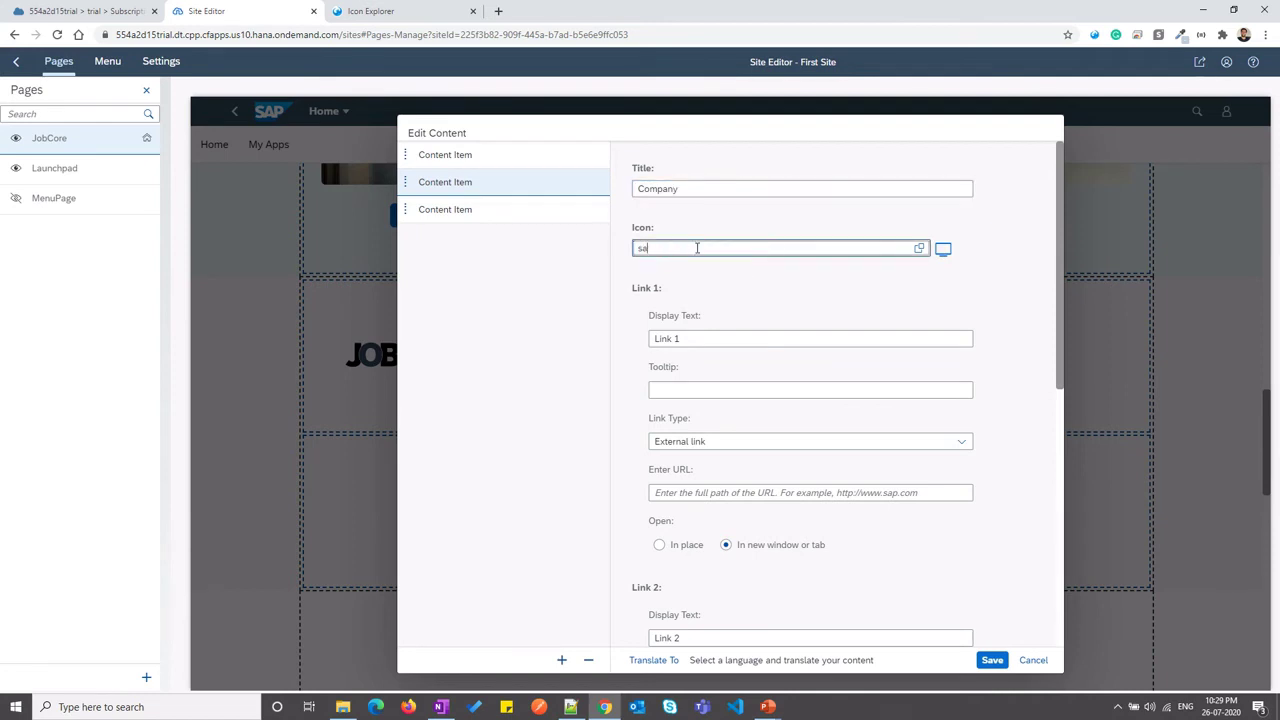
text(p-ccon://Fiori2/F0396)
click(600, 457)
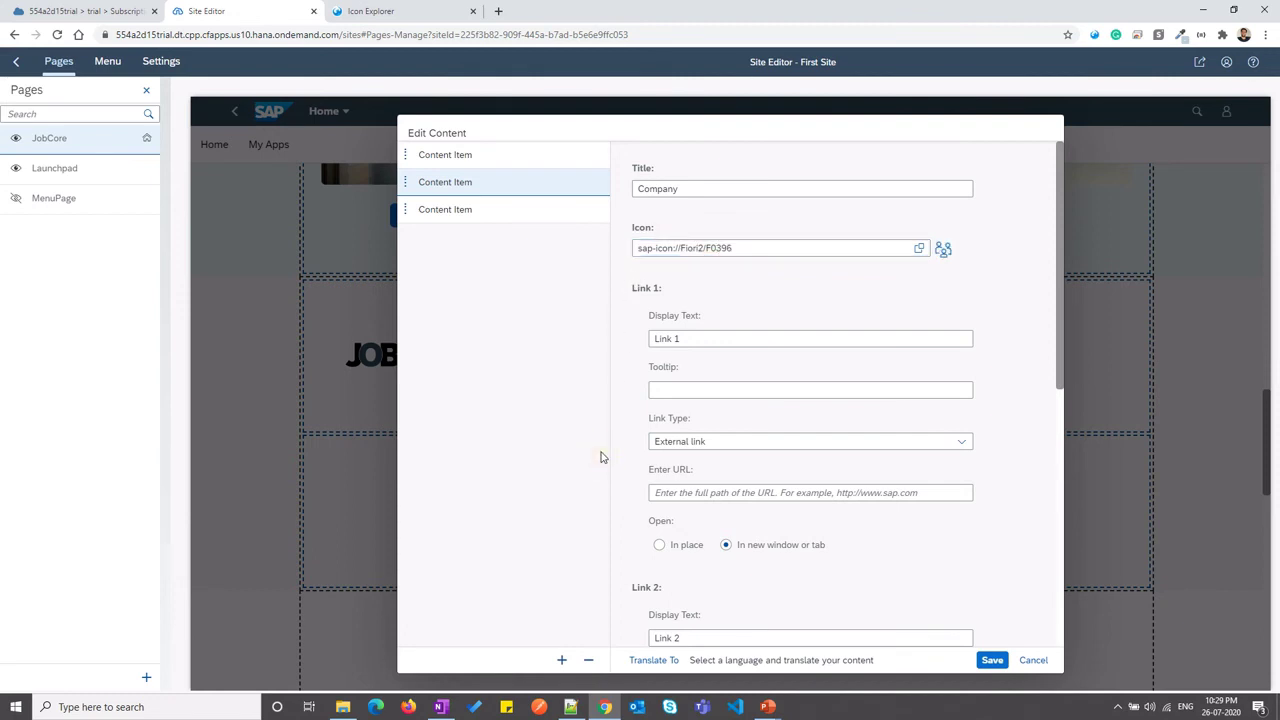
Set the Company item's Link 1 display text to "Locations" and Link 2 display text to "News & Events"
scroll(654, 466, down, 1)
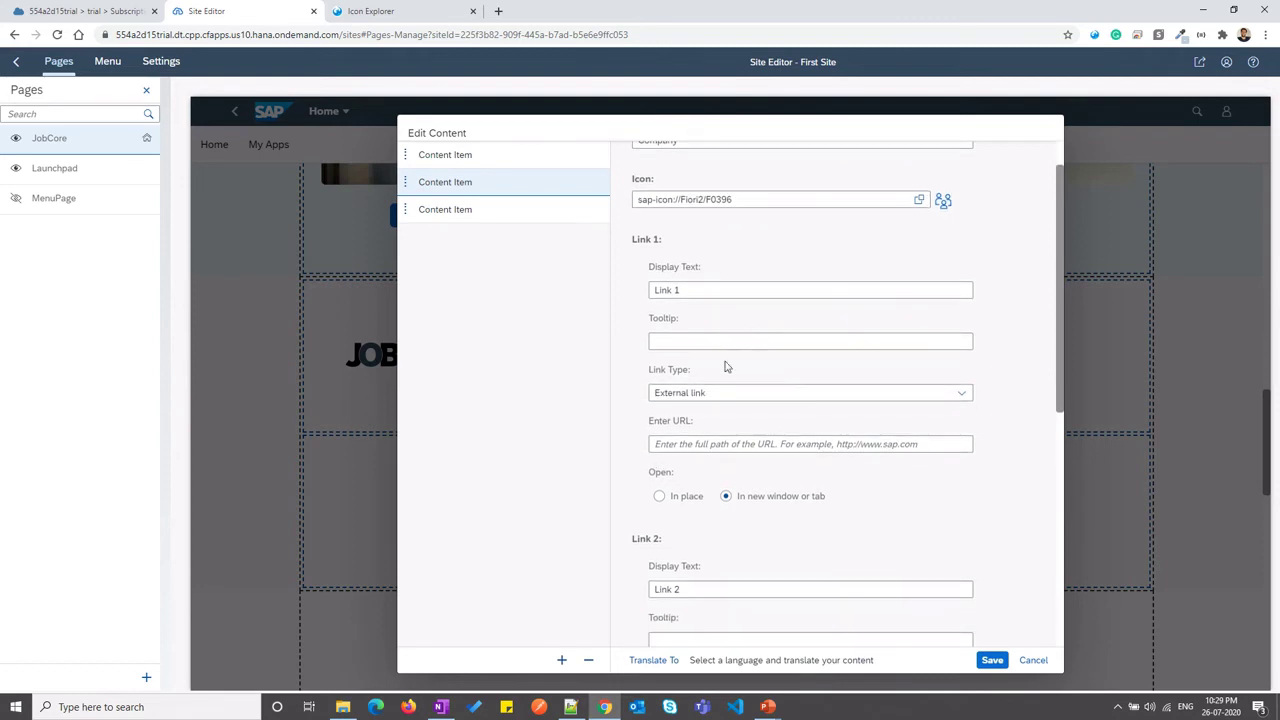
click(700, 289)
triple_click(700, 290)
text(L)
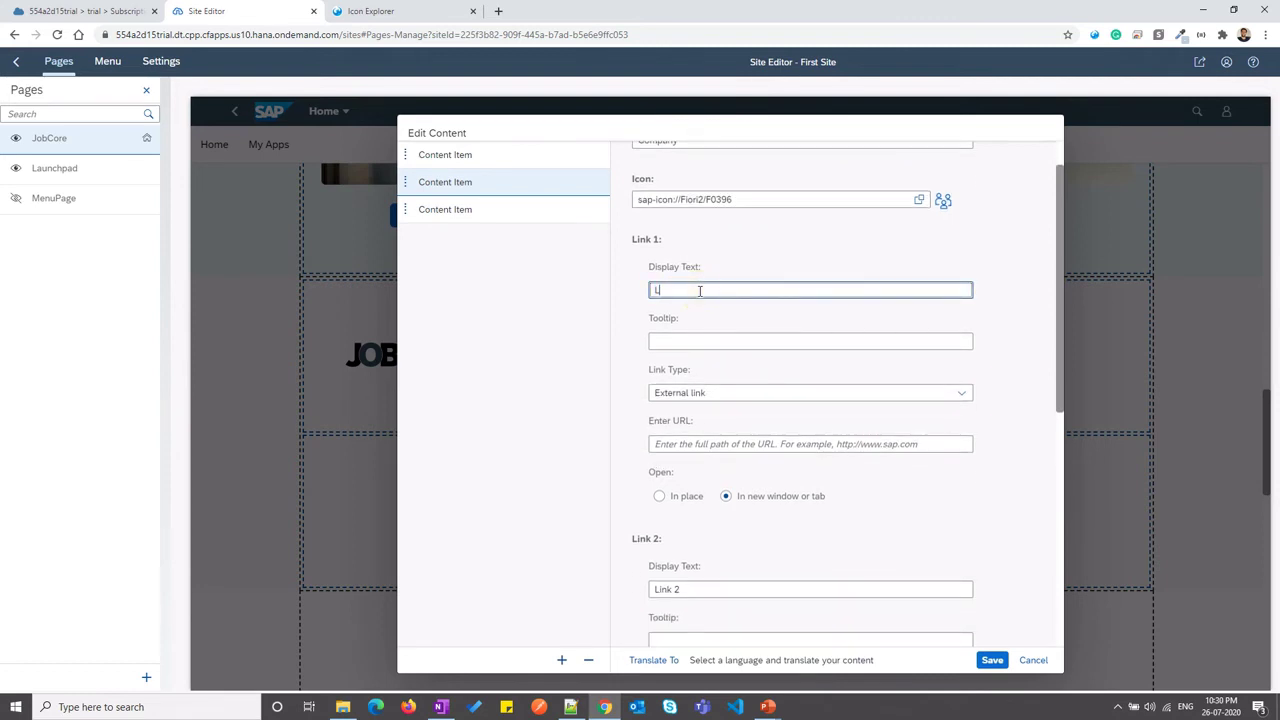
text(ocations)
scroll(701, 300, down, 2)
click(686, 461)
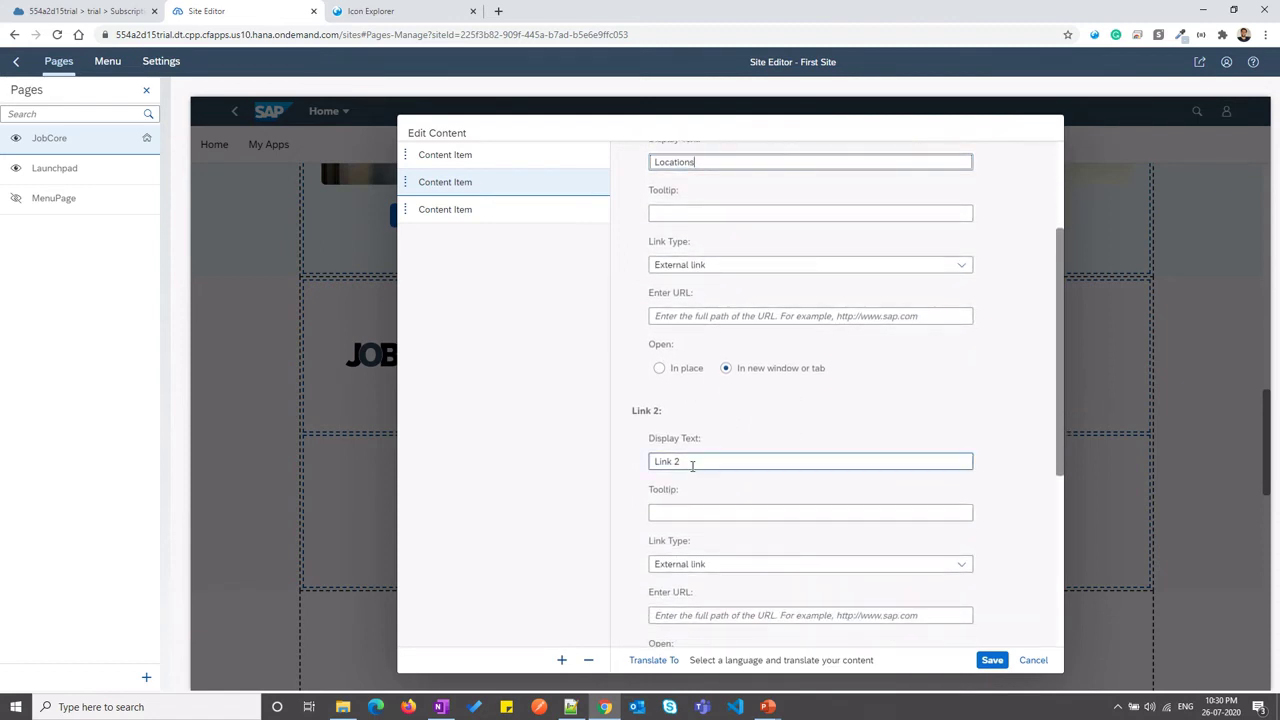
triple_click(690, 462)
text(News)
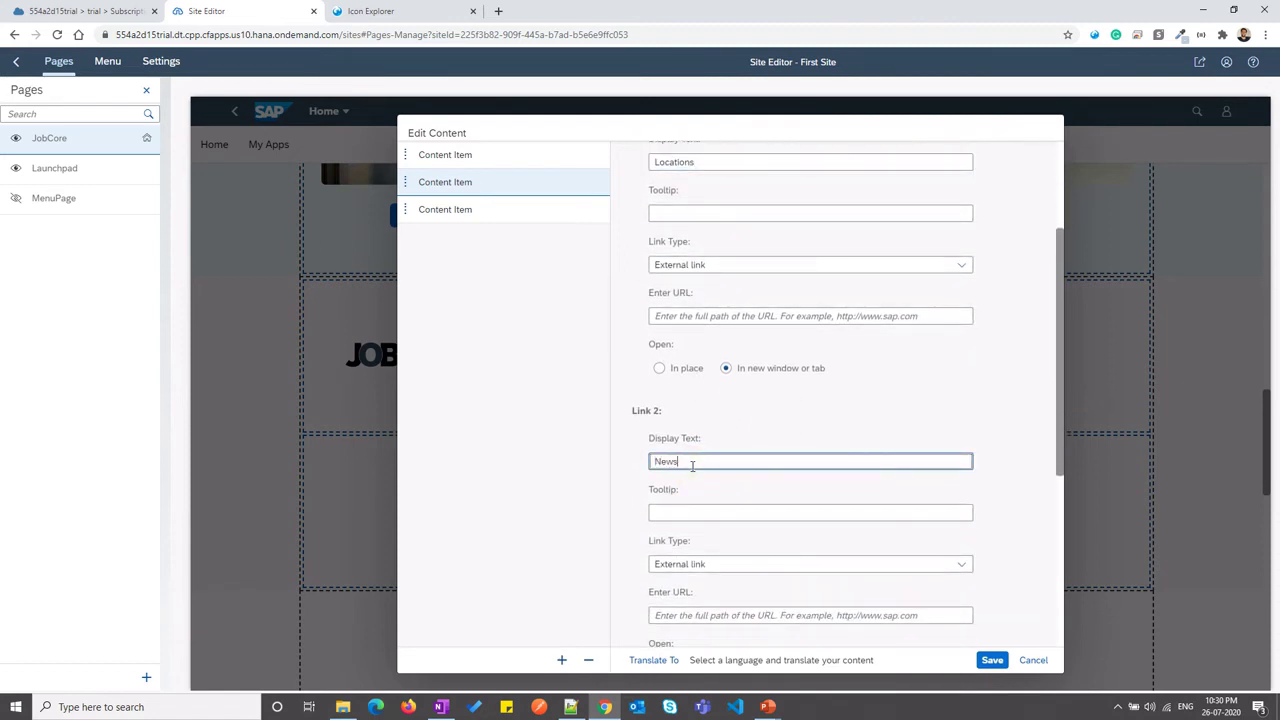
text(& Events)
Set the Company item's Link 3 display text to "Contractor Resources"
scroll(692, 465, down, 3)
click(700, 554)
key(ctrl+a)
key(BackSpace)
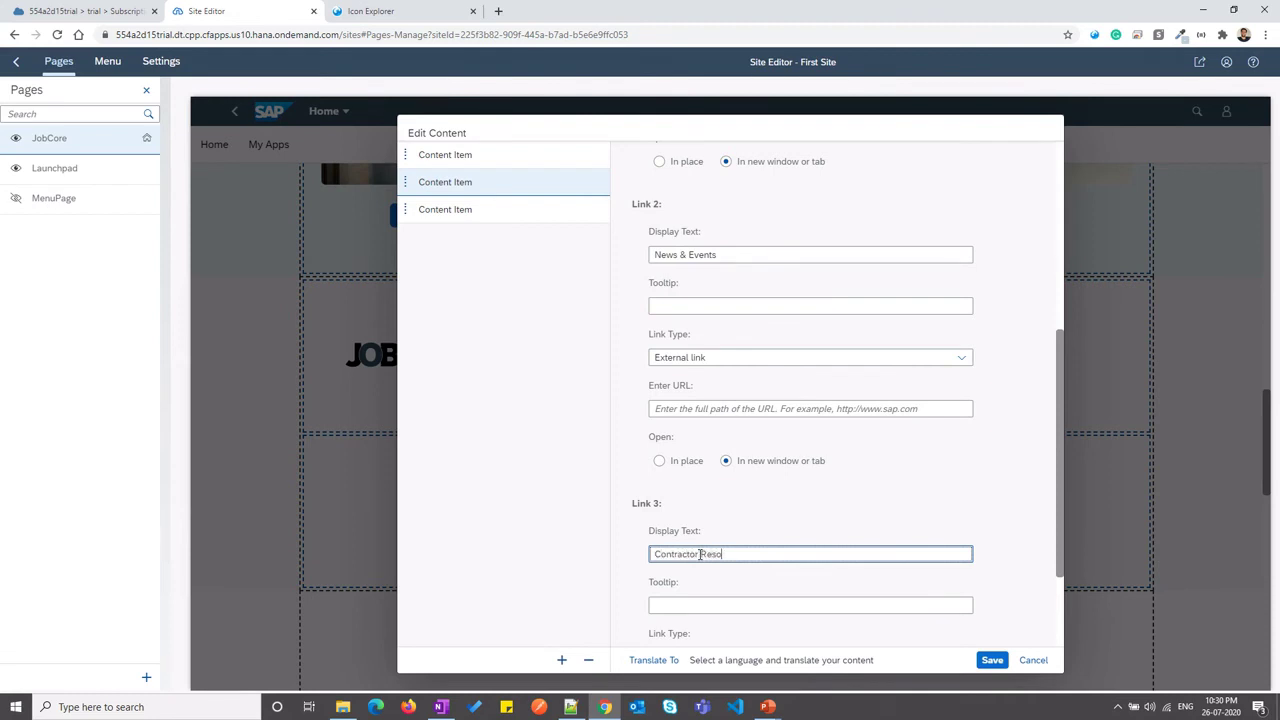
text(Contractor Resources)
scroll(777, 560, down, 2)
Title the third content item of the Small Icon Links Card "Website"
click(499, 211)
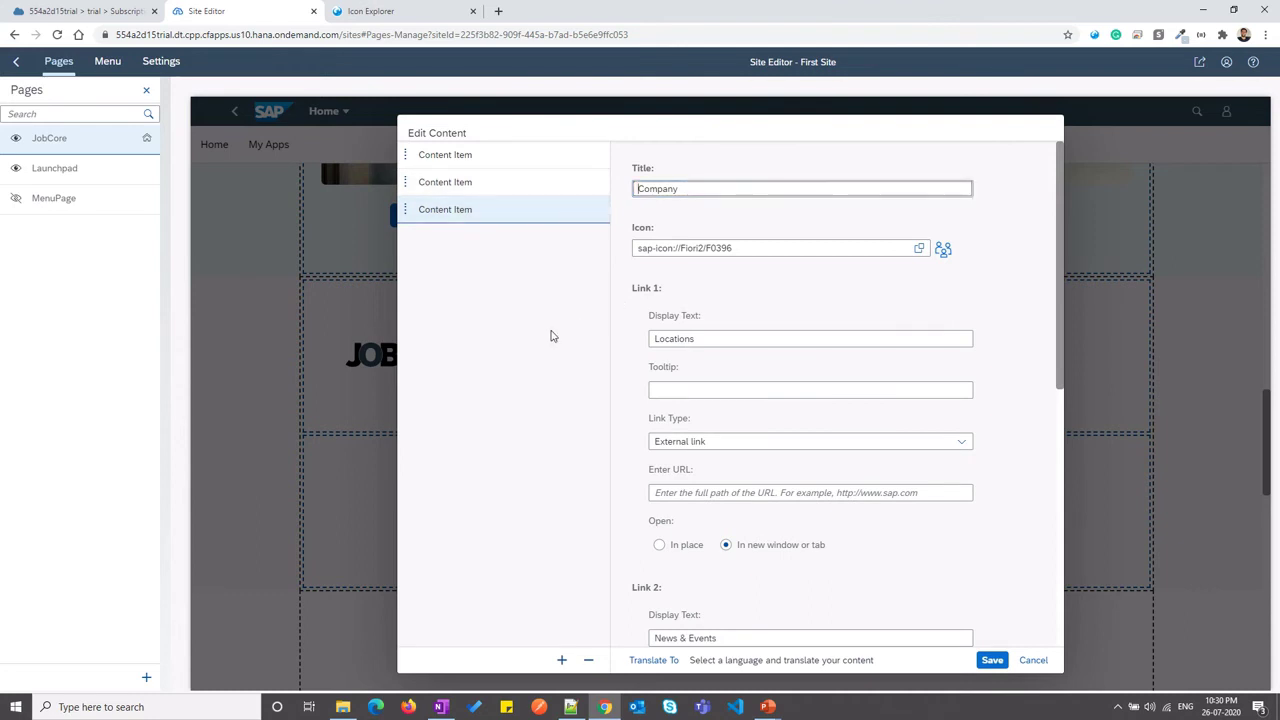
click(523, 286)
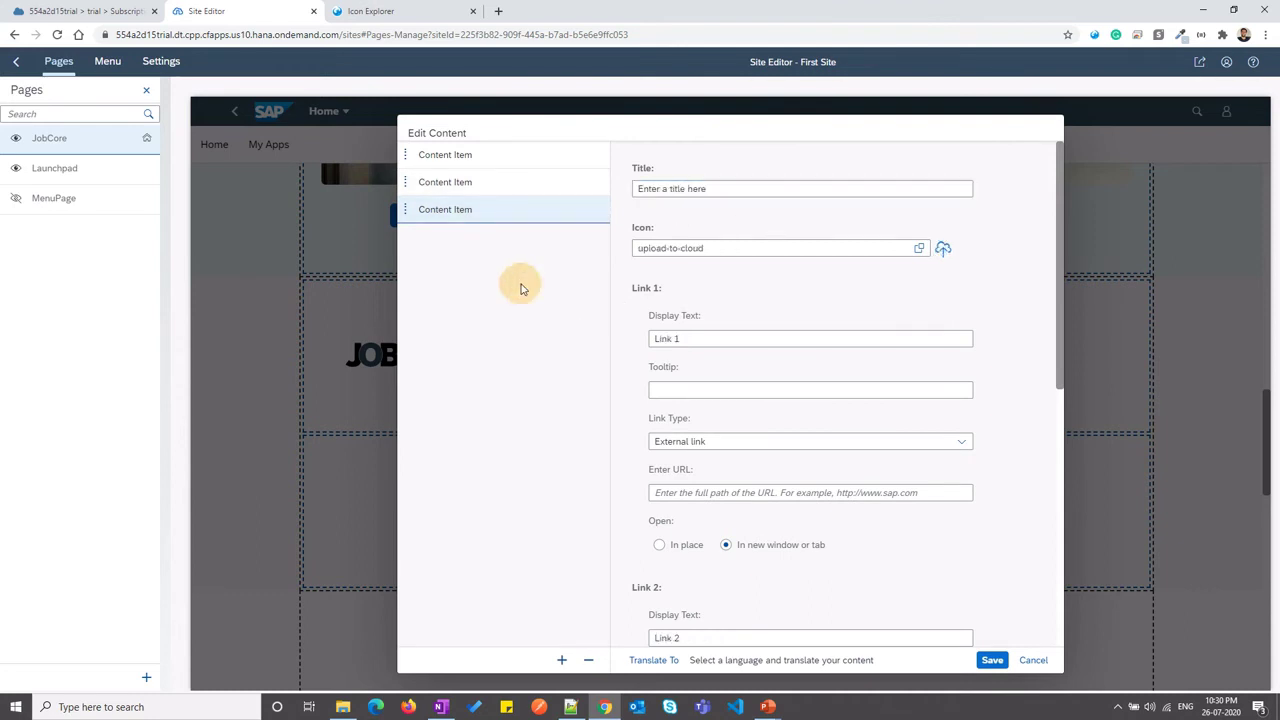
click(700, 188)
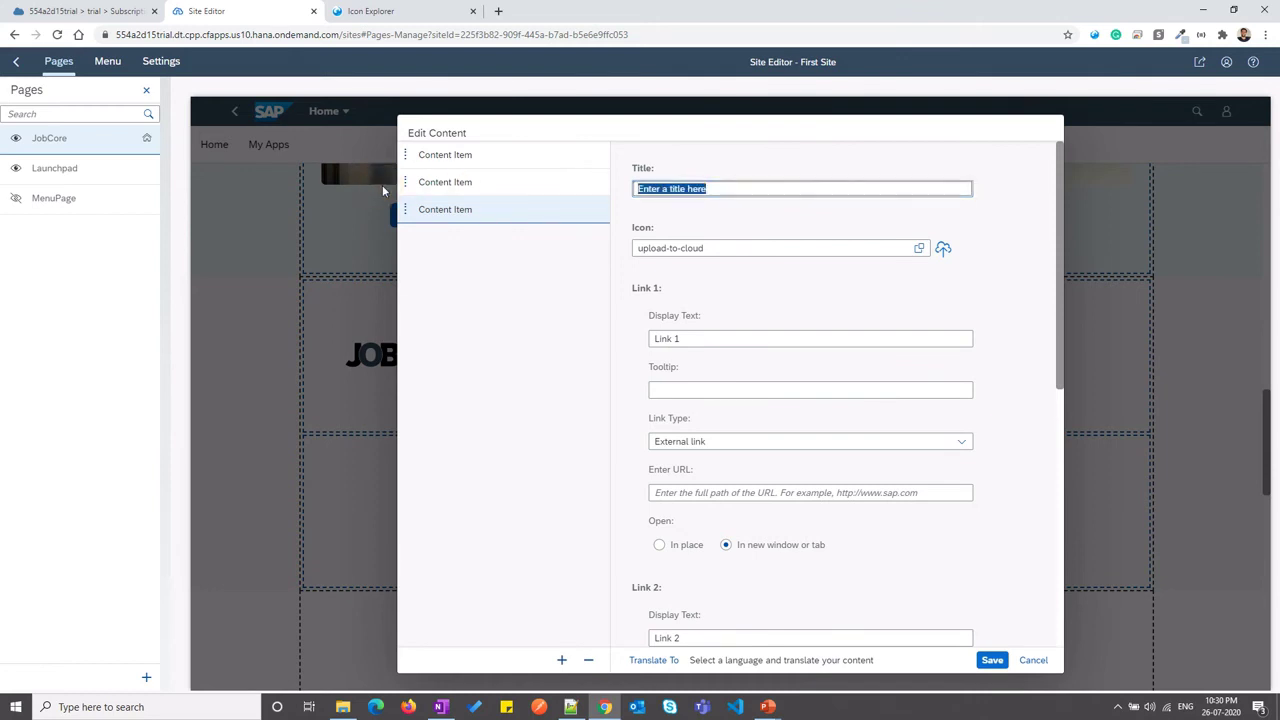
text(Website)
Set the Website item's icon to sap-icon://internet-browser
click(719, 243)
key(ctrl+a)
key(BackSpace)
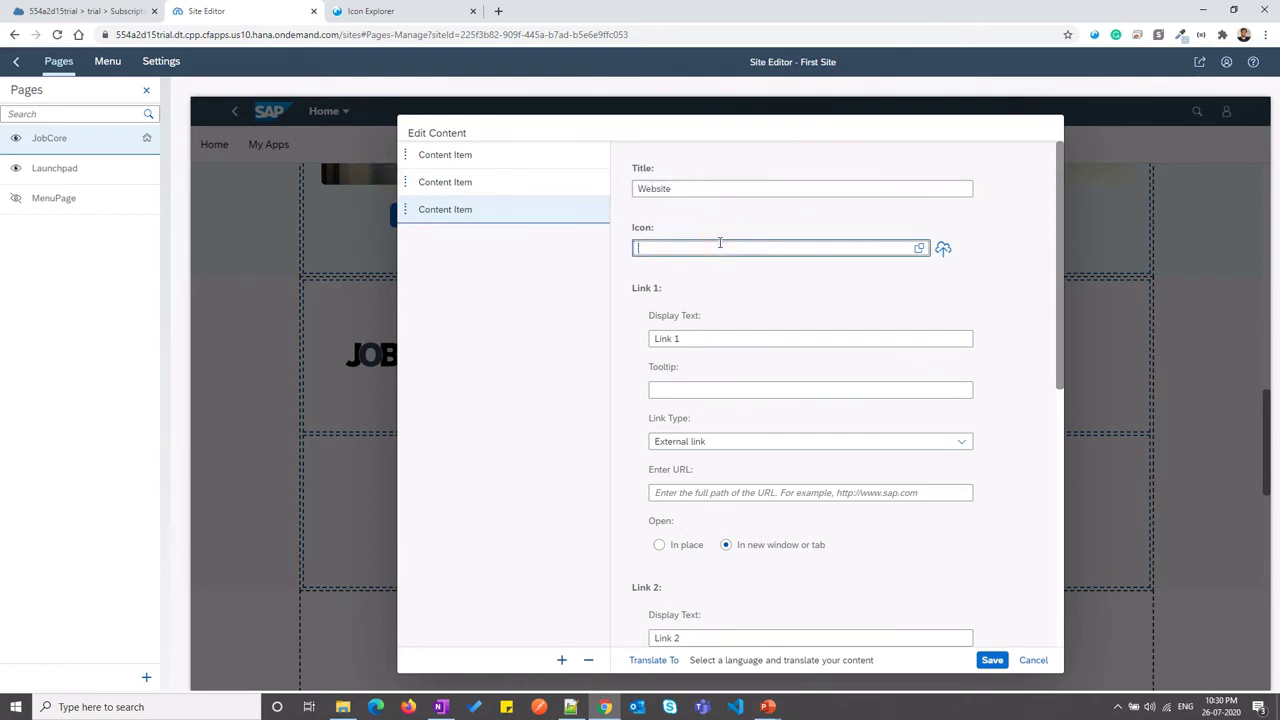
text(sap-icon://internet-browser)
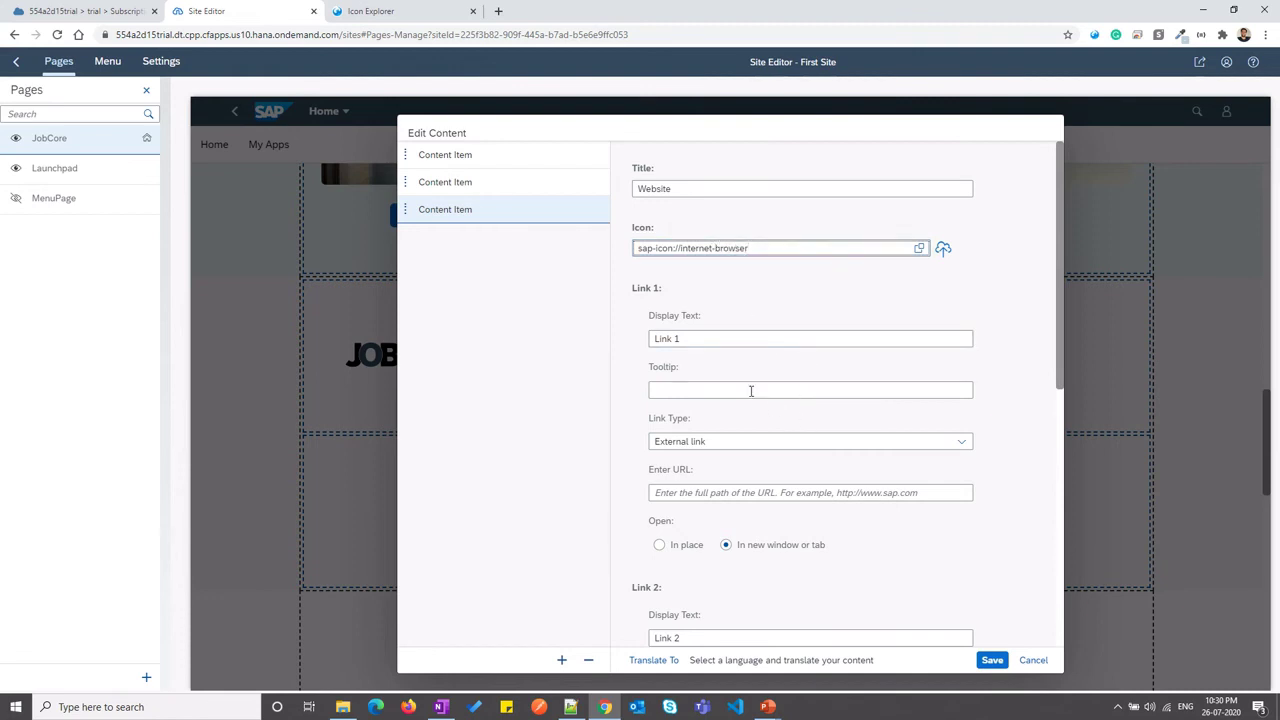
Set the Website item's Link 1 display text to "Code of Conduct" and Link 2 display text to "Terms and Conditions"
click(714, 341)
triple_click(714, 341)
key(BackSpace)
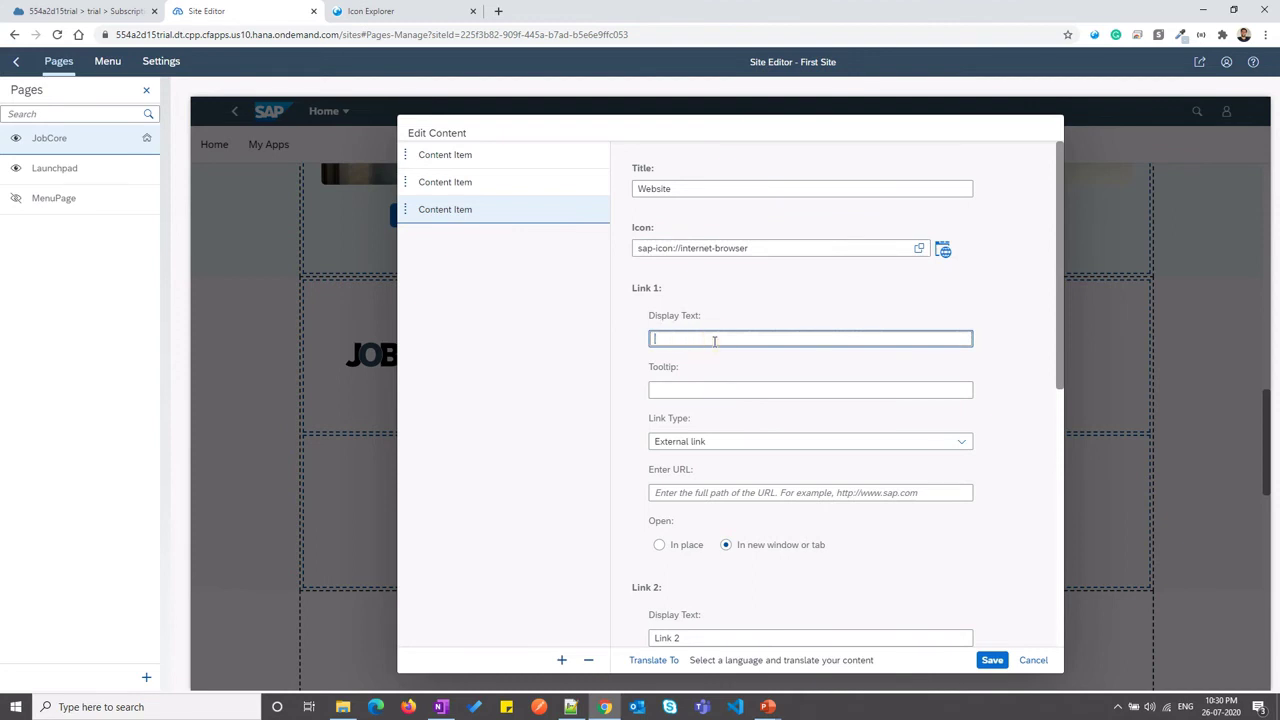
text(Core)
key(BackSpace)
key(BackSpace)
key(BackSpace)
text(de of Condict)
scroll(700, 420, down, 3)
triple_click(690, 330)
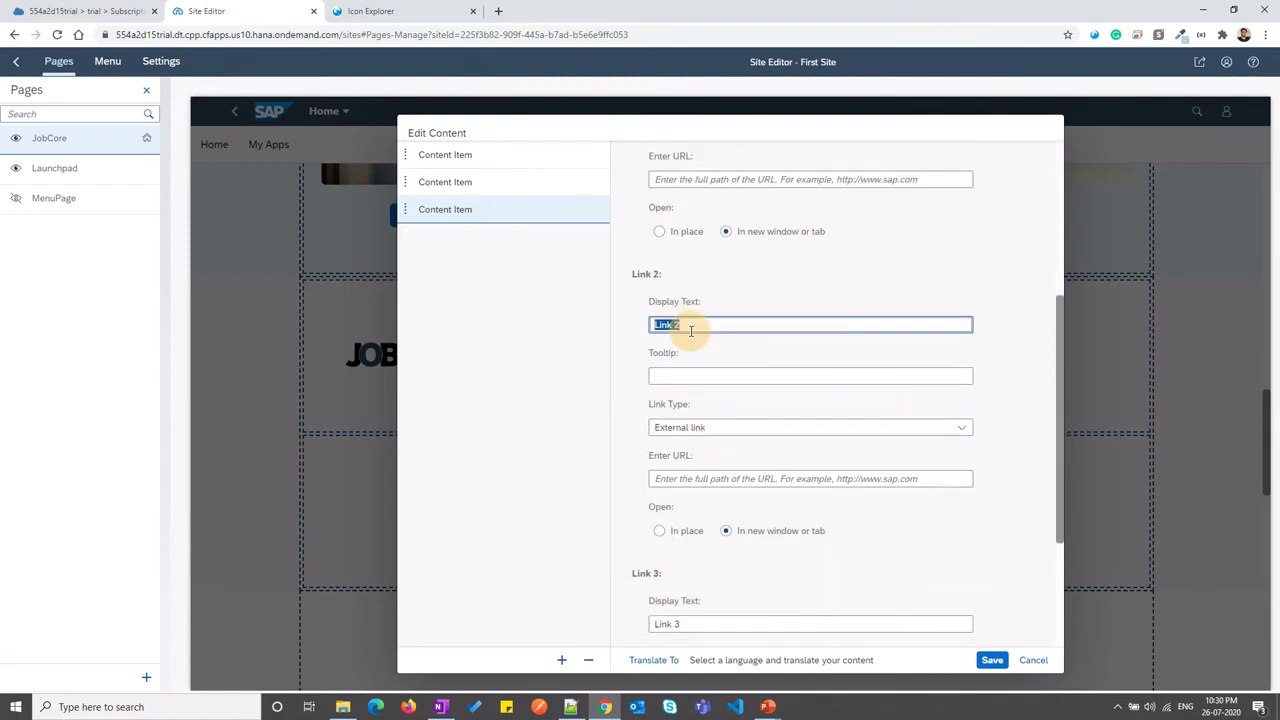
text(Terms and Conditions)
Set the Website item's Link 3 display text to "Notifications" and save the Small Icon Links Card content
scroll(690, 330, down, 3)
click(699, 492)
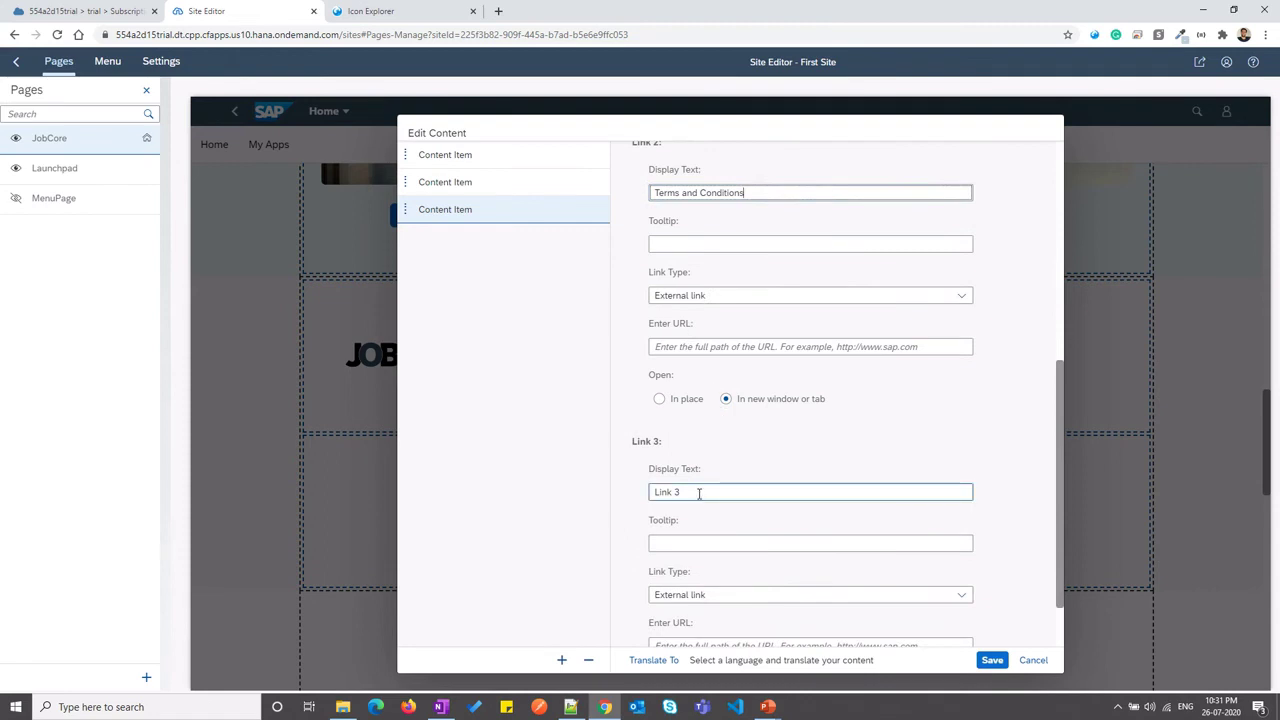
triple_click(699, 492)
text(Notifica)
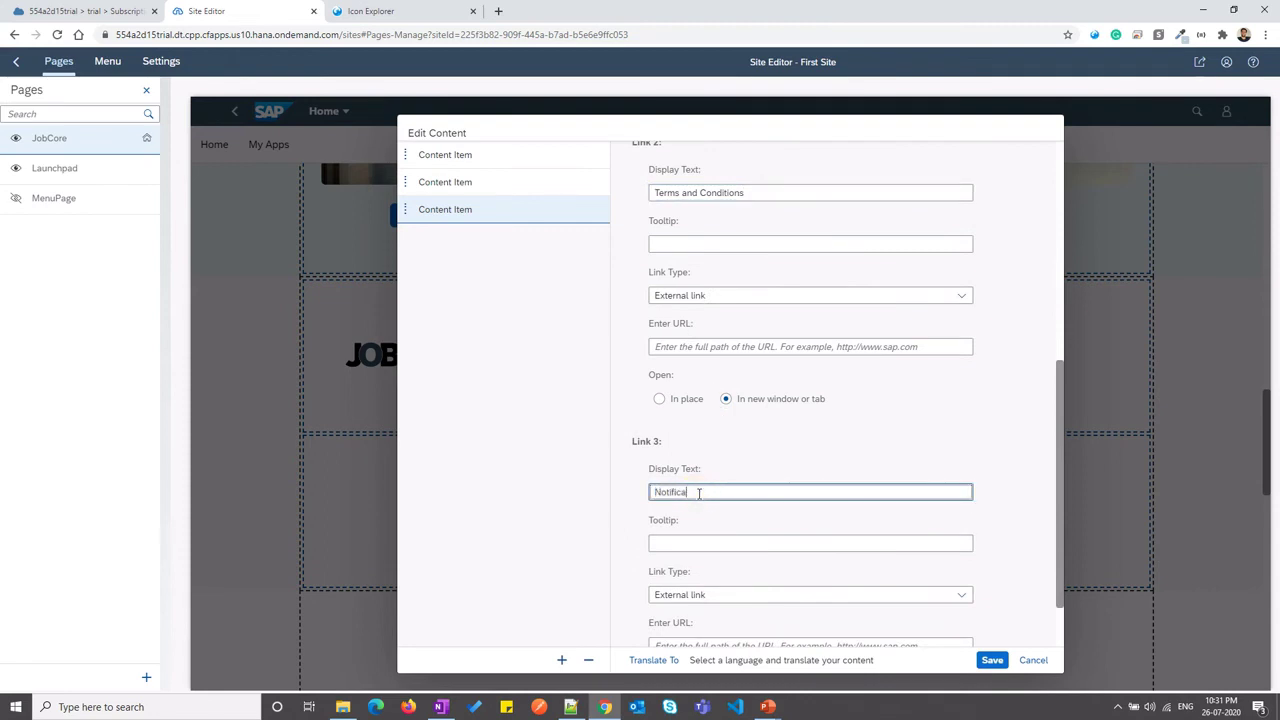
text(tions)
scroll(840, 532, down, 1)
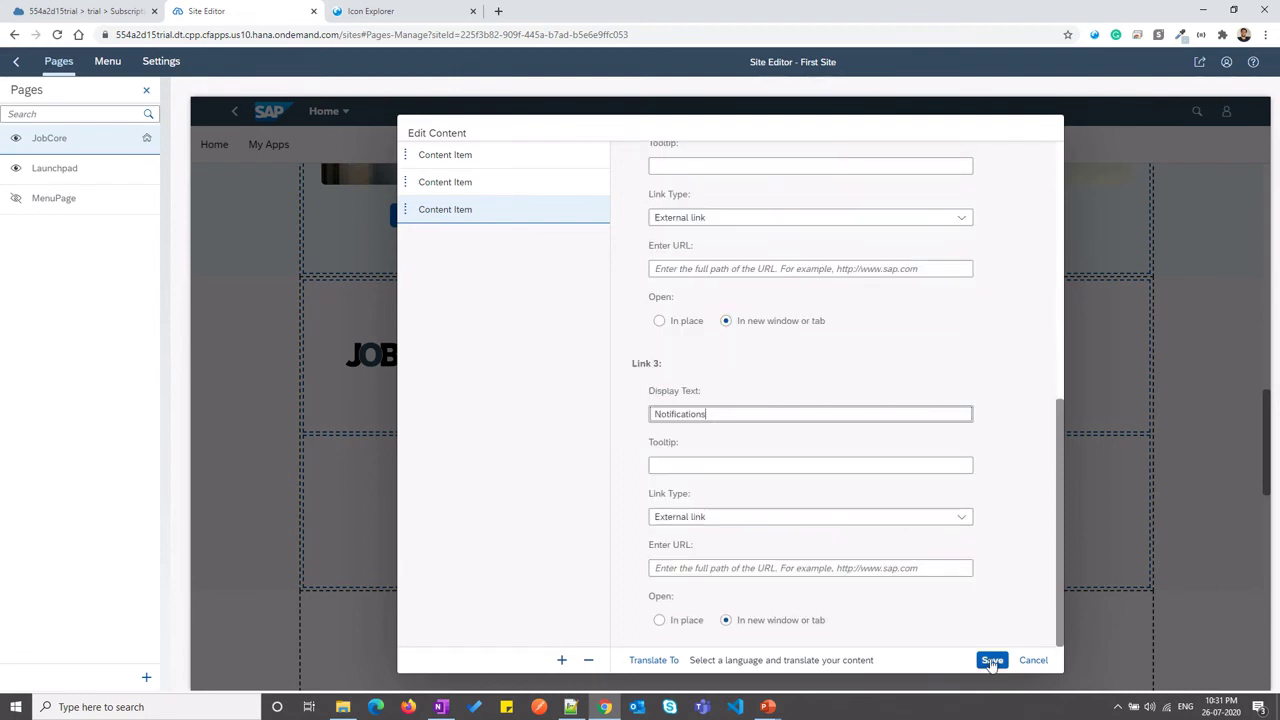
click(992, 662)
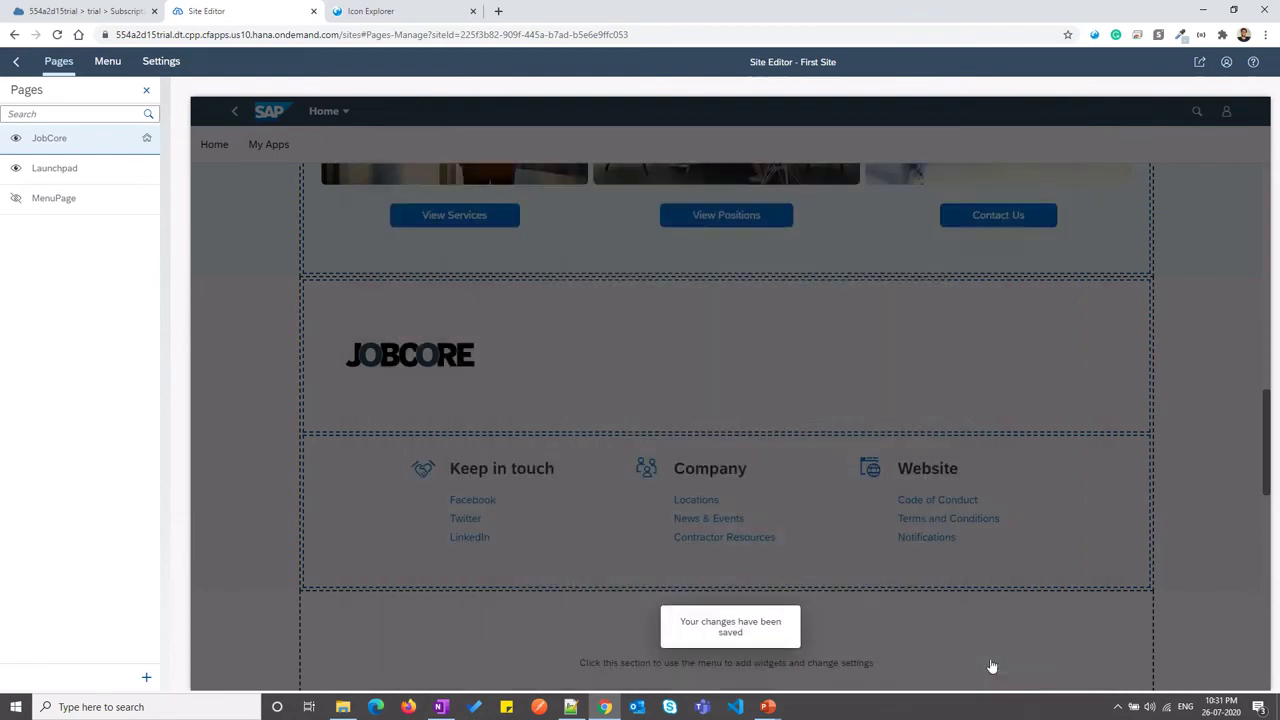
Open the settings of Section 1, which holds the "Why JobCore?" header, and review its layout, background and dimensions options
scroll(1183, 651, up, 8)
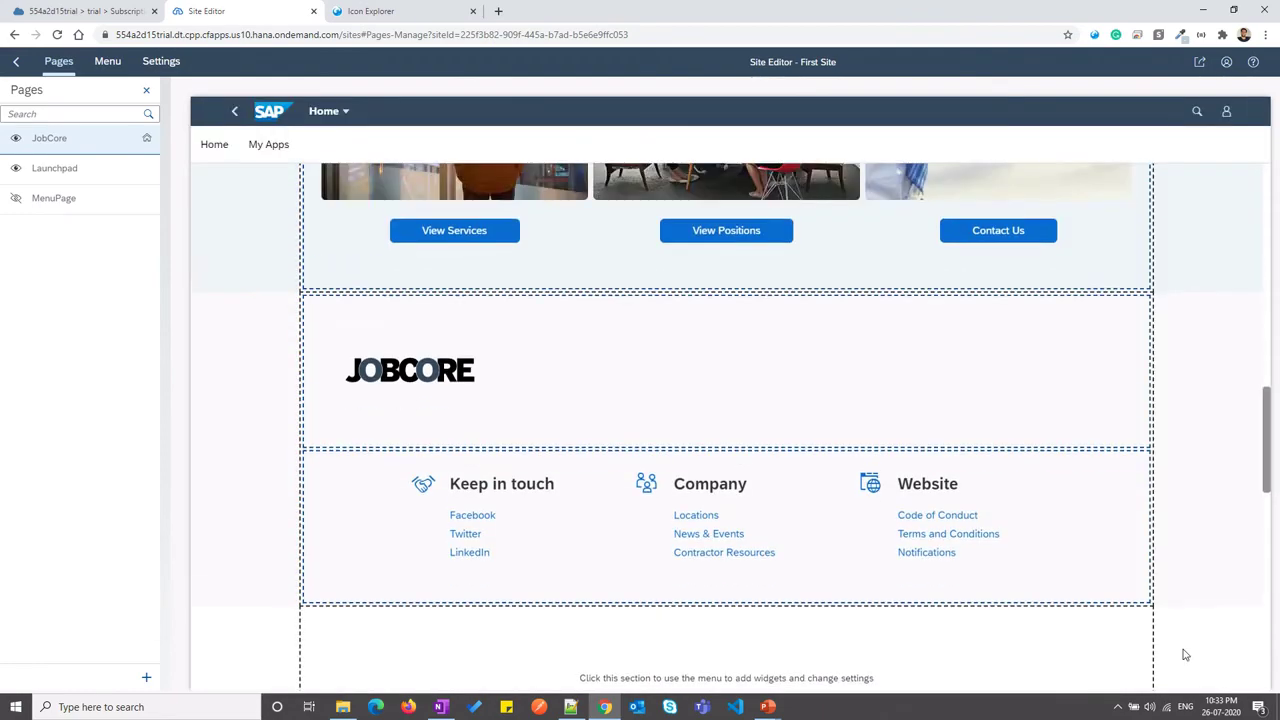
scroll(1183, 651, up, 3)
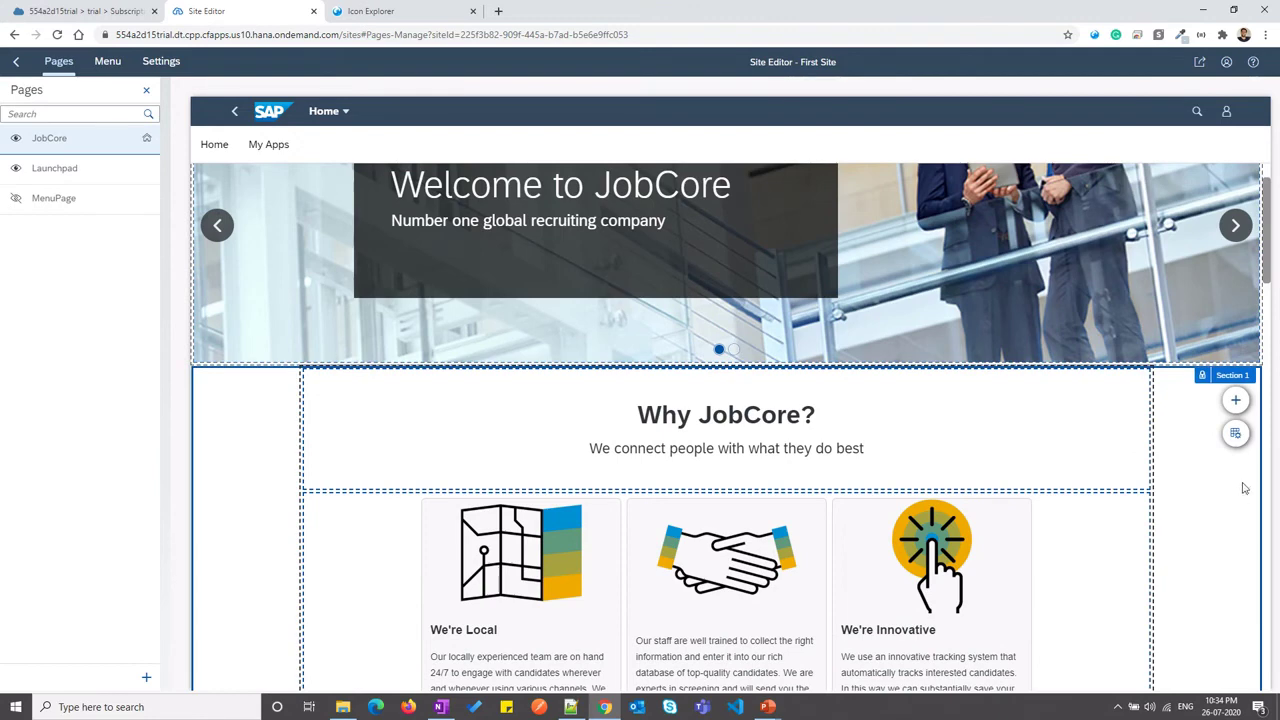
click(1237, 438)
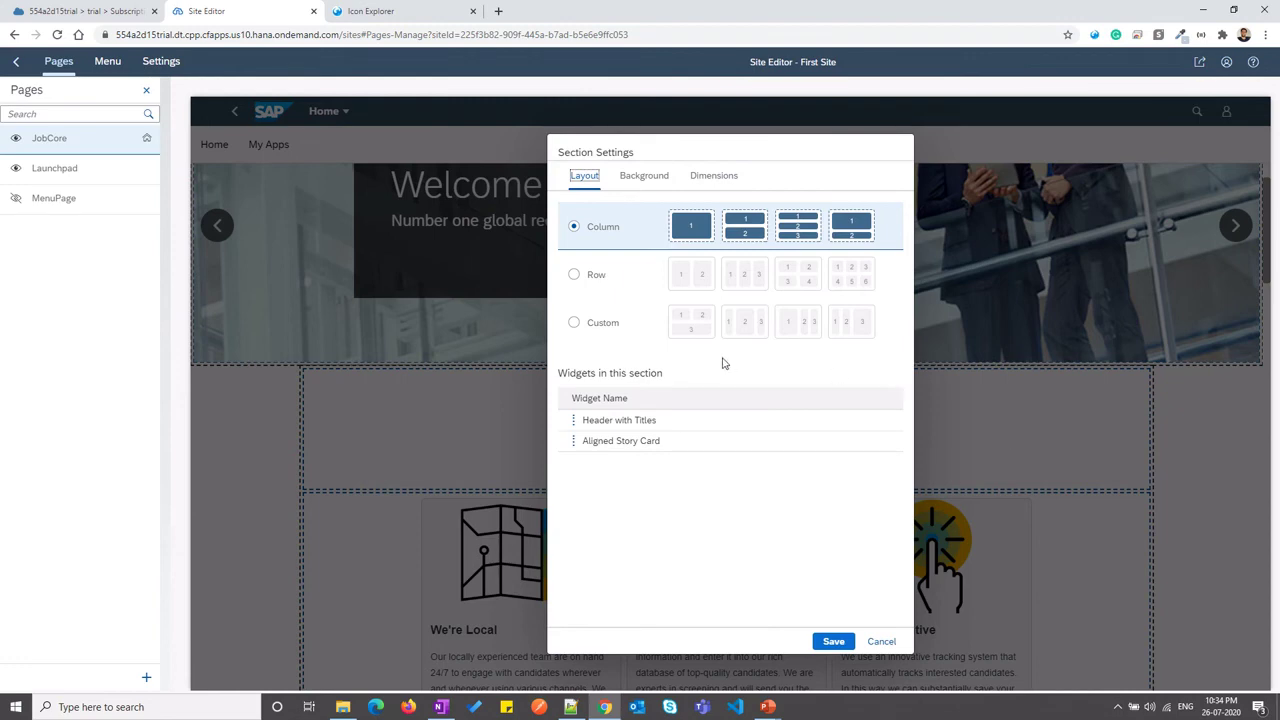
click(652, 176)
click(699, 181)
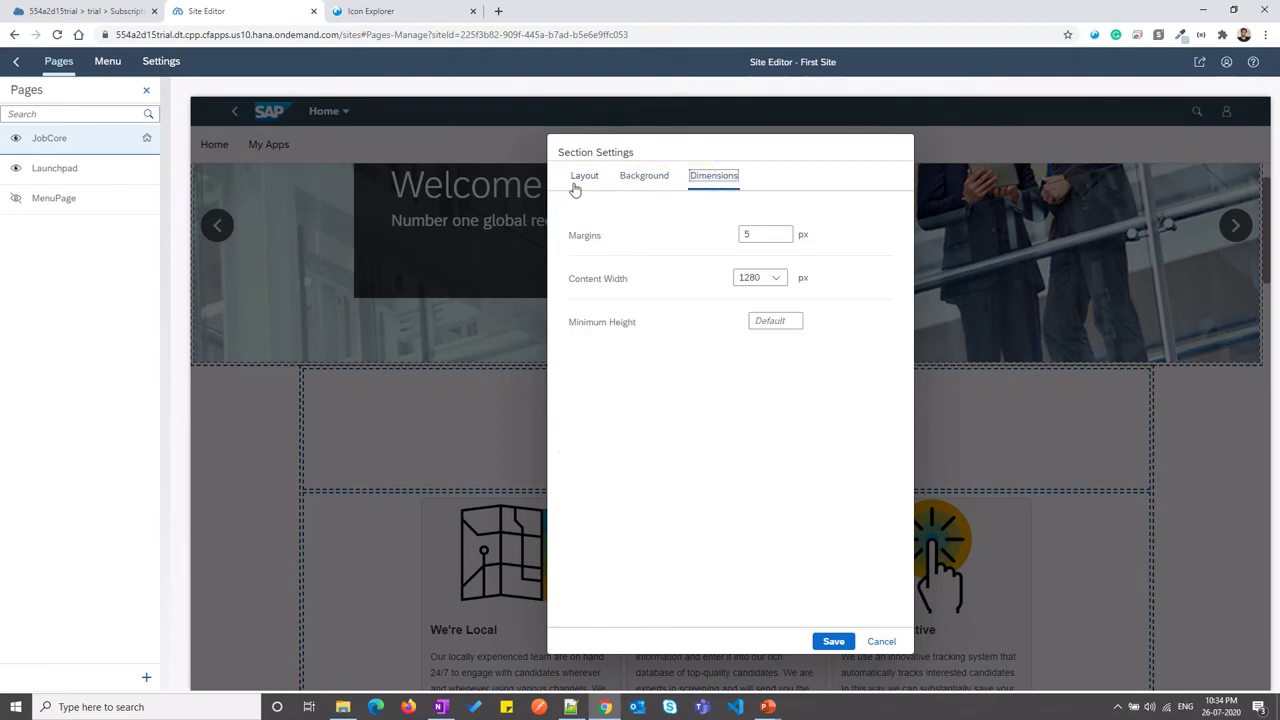
click(586, 184)
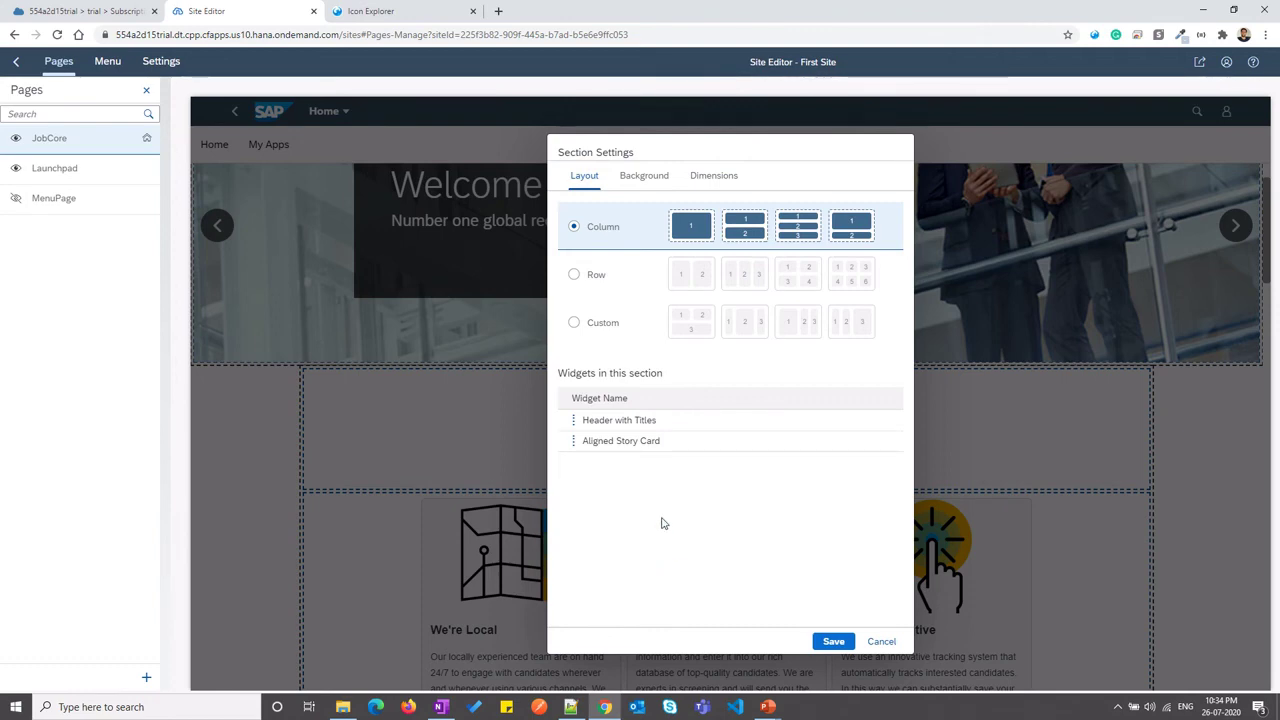
Try the Row and Custom layouts for Section 1 and return it to the Column layout
click(612, 291)
click(612, 330)
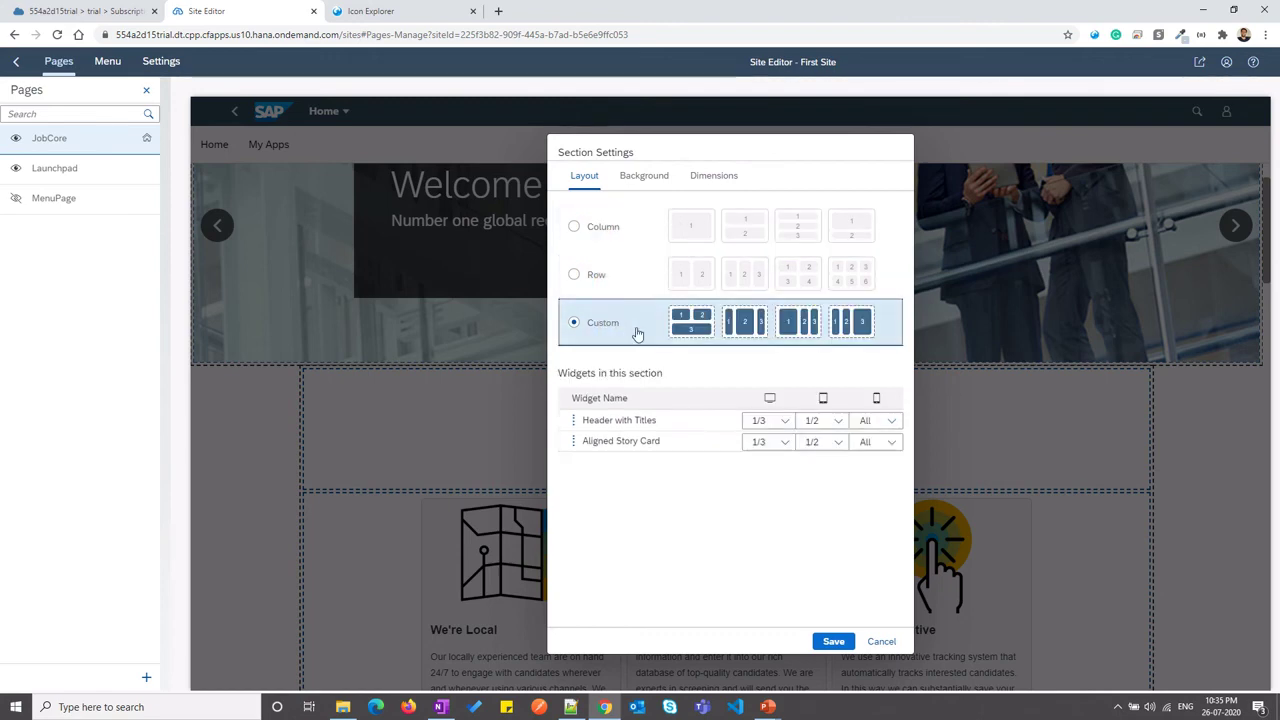
click(612, 230)
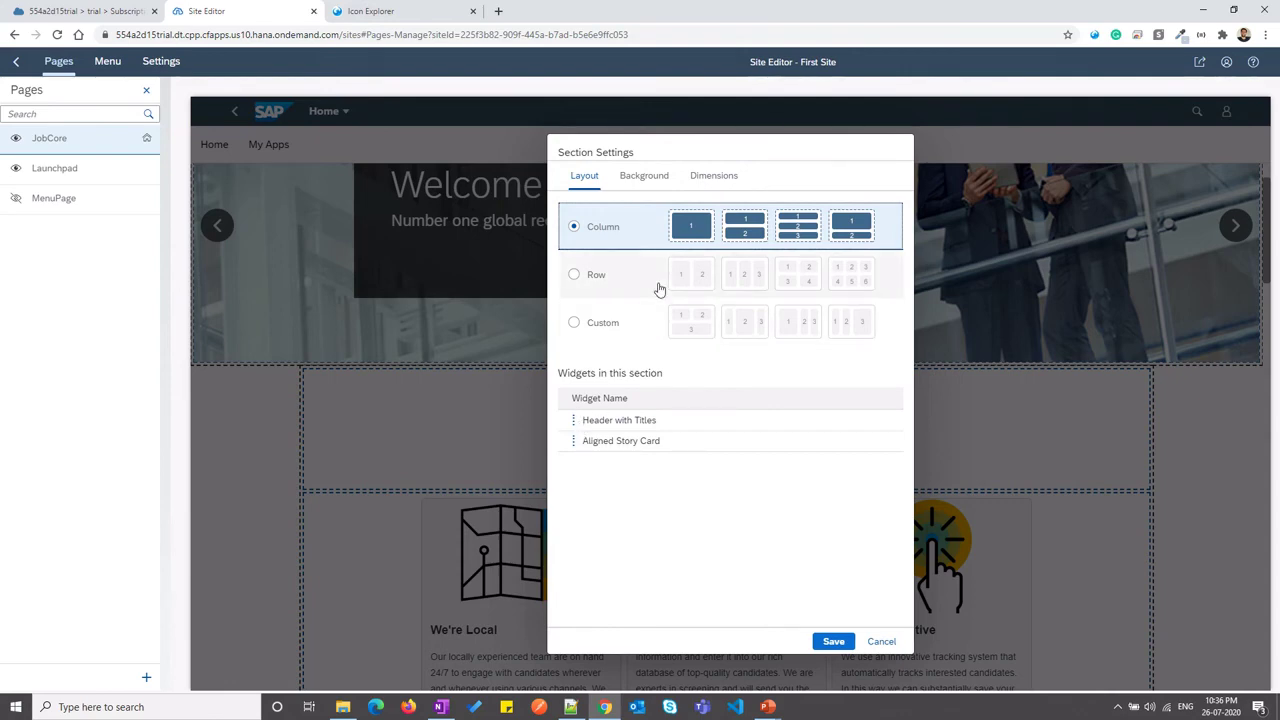
Set the content width of Section 1 to Full and save the section settings
click(707, 181)
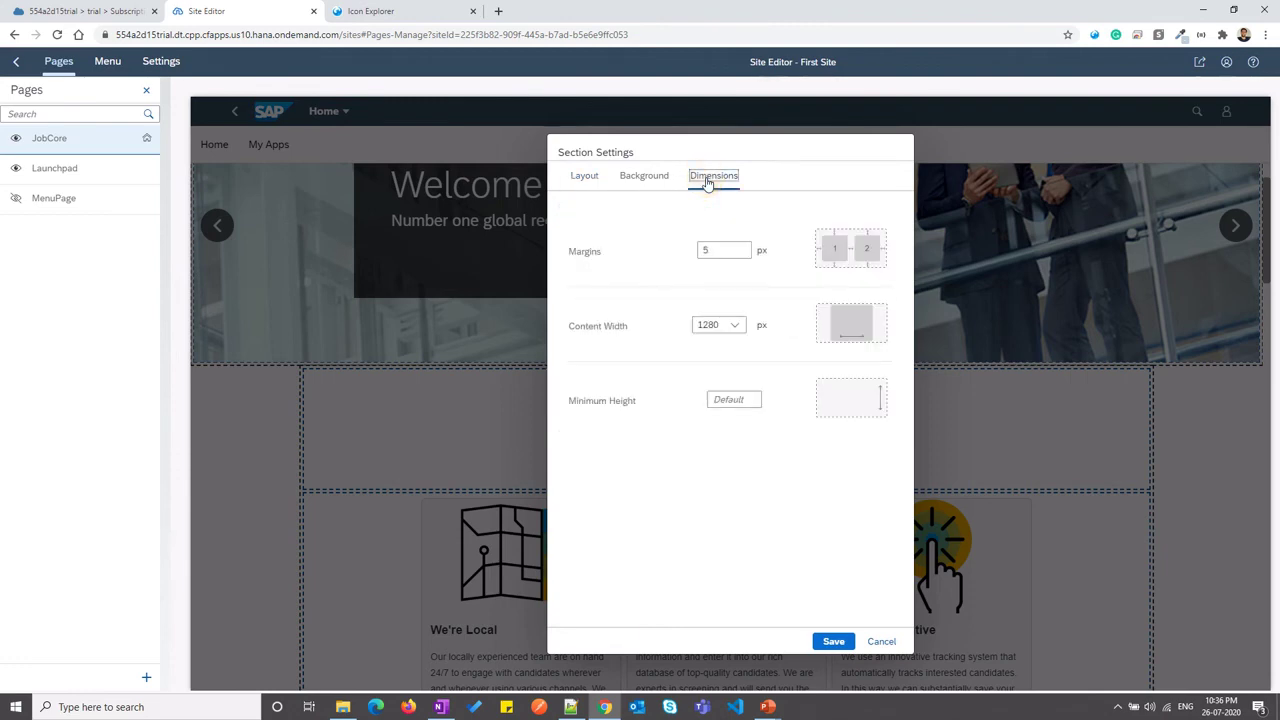
click(737, 328)
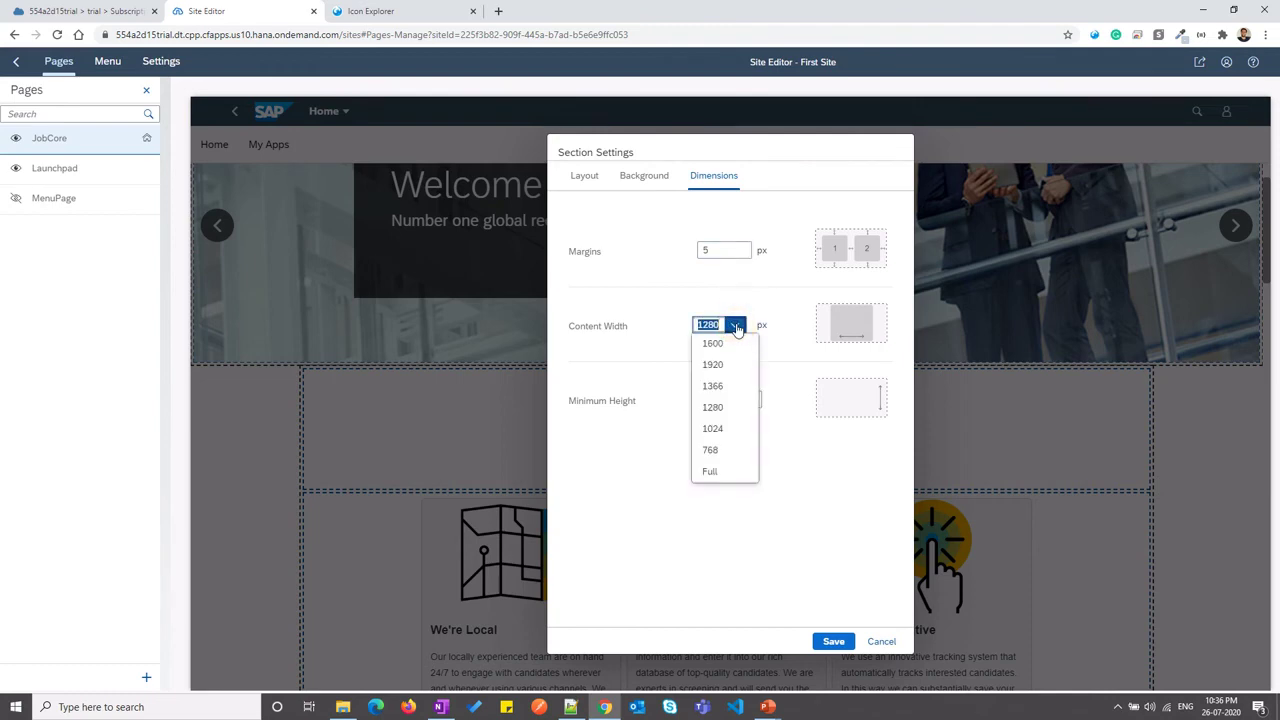
click(712, 471)
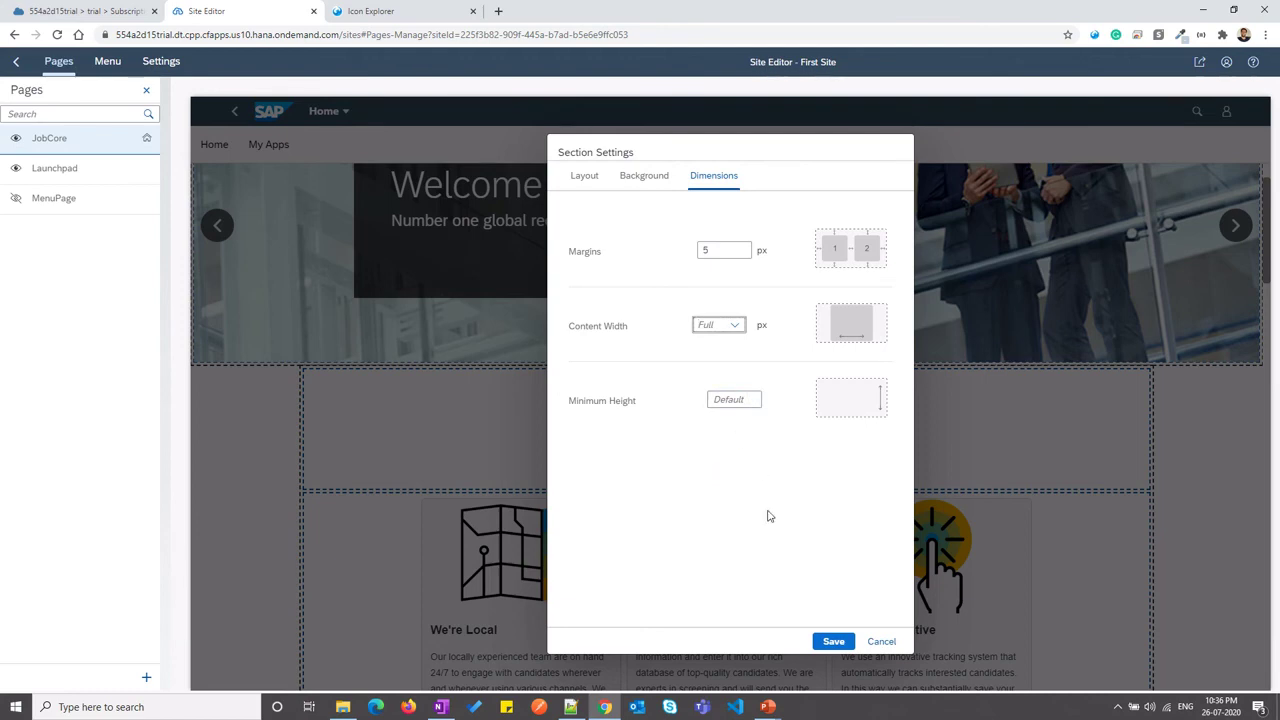
click(834, 641)
Set the content width of Section 2, the "How can we help you?" section, to Full and save its settings
scroll(959, 374, down, 8)
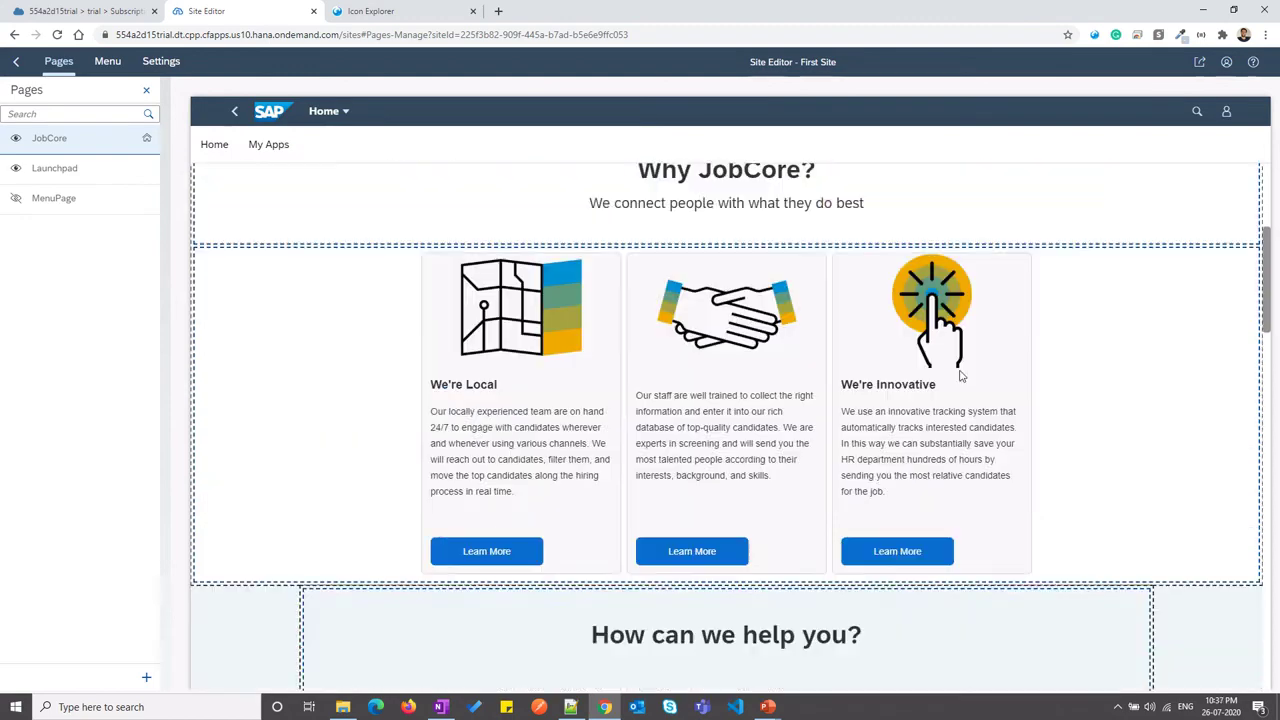
scroll(959, 375, up, 2)
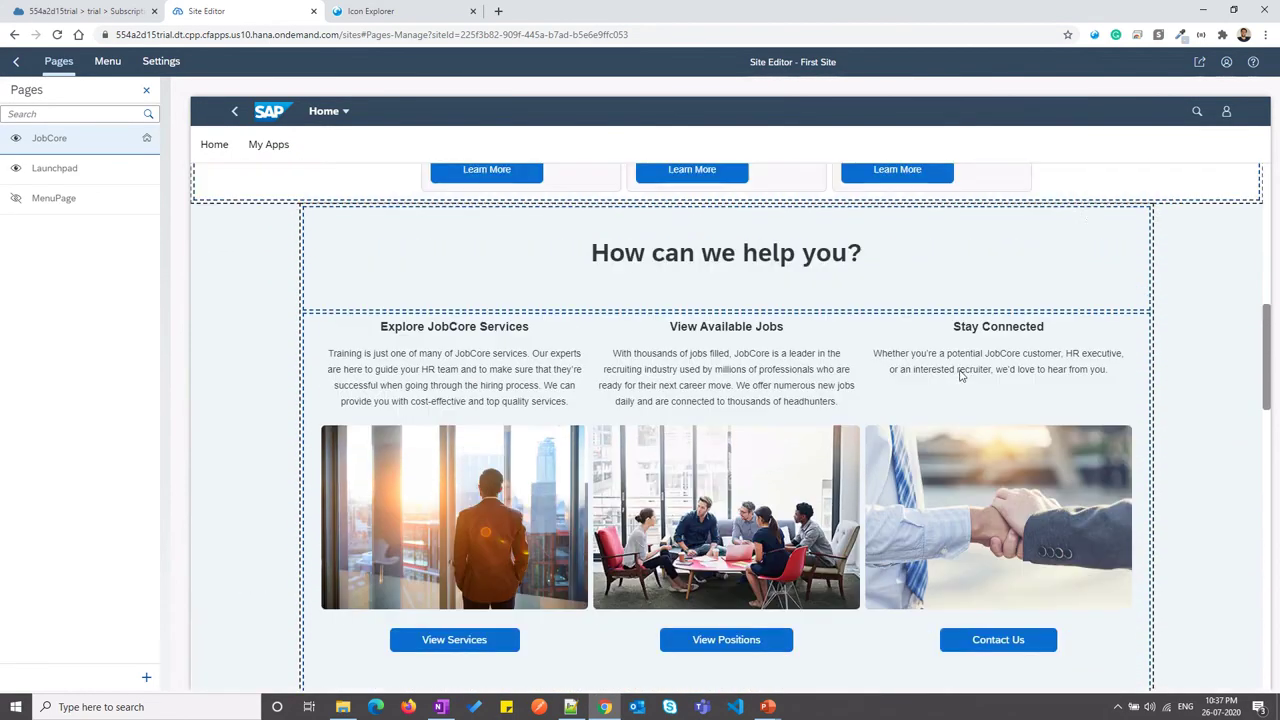
mouse_move(1087, 213)
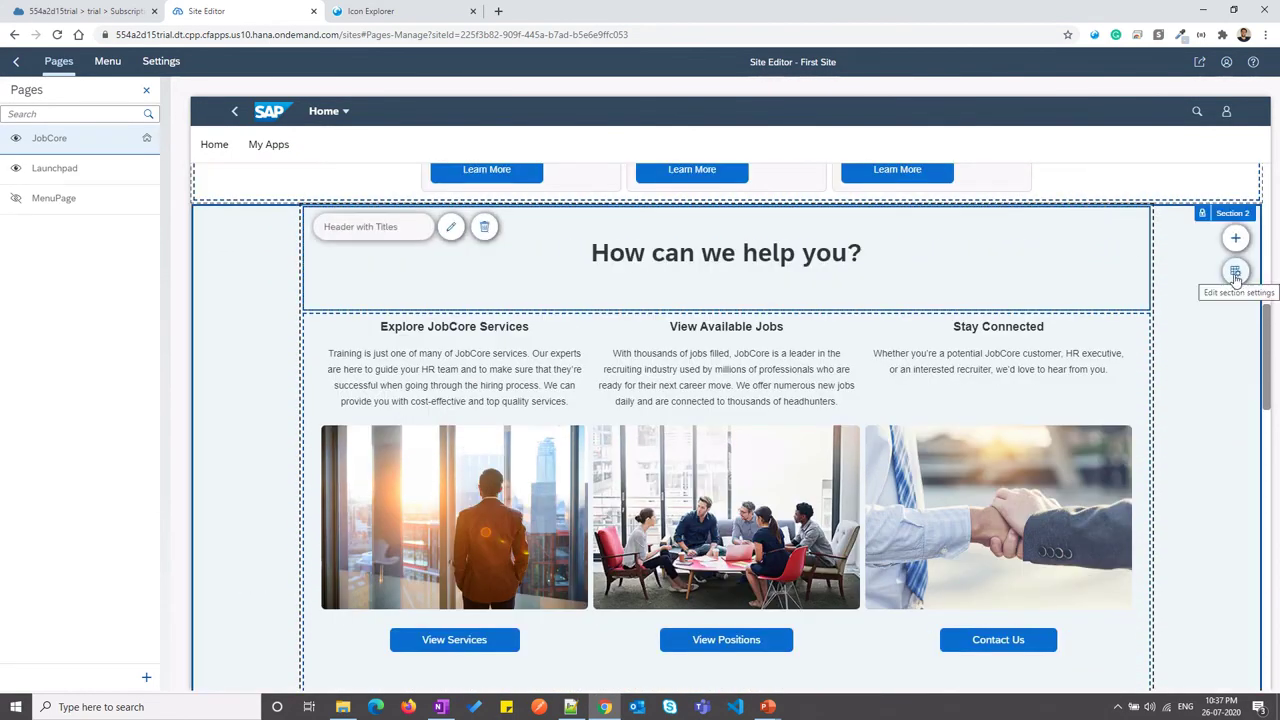
click(1236, 274)
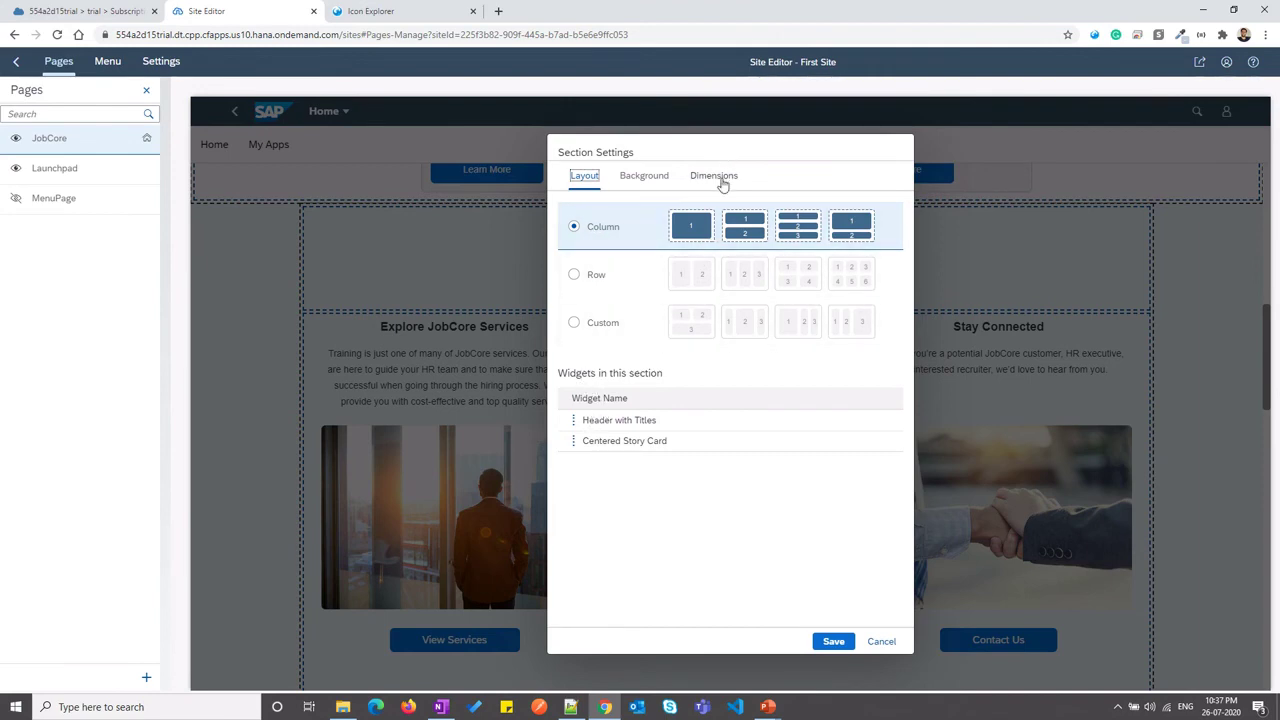
click(720, 180)
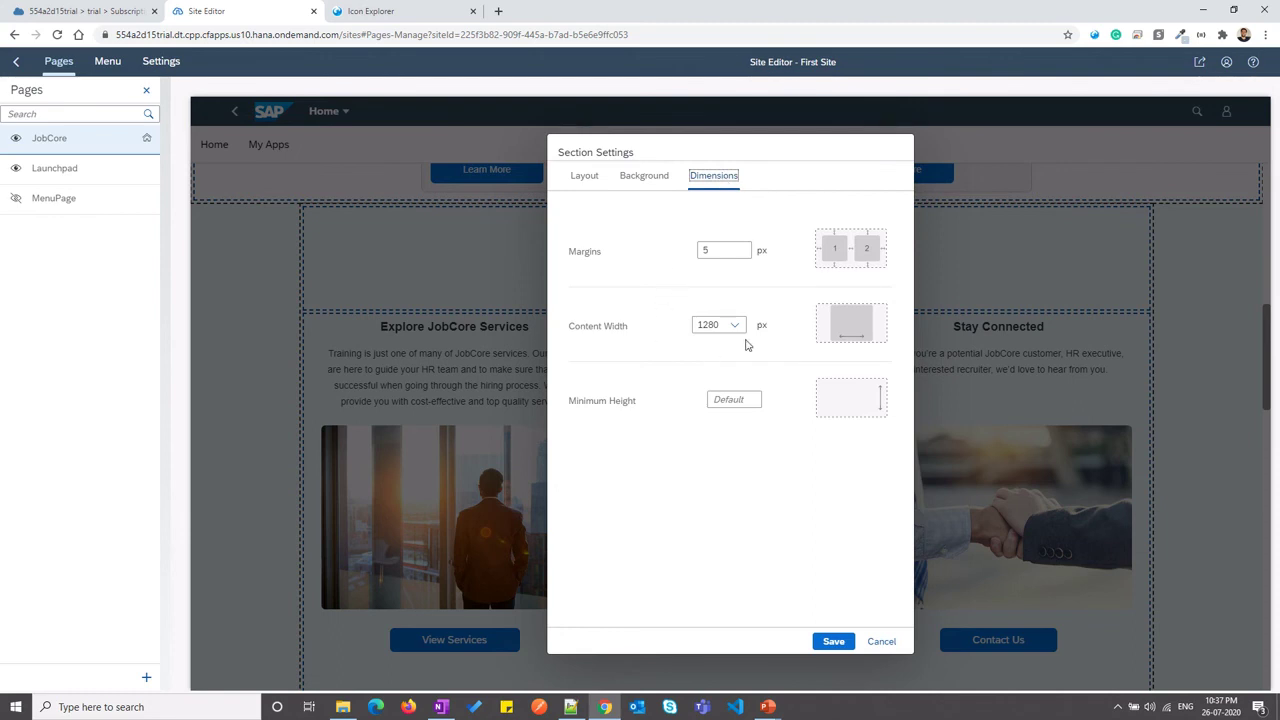
click(743, 333)
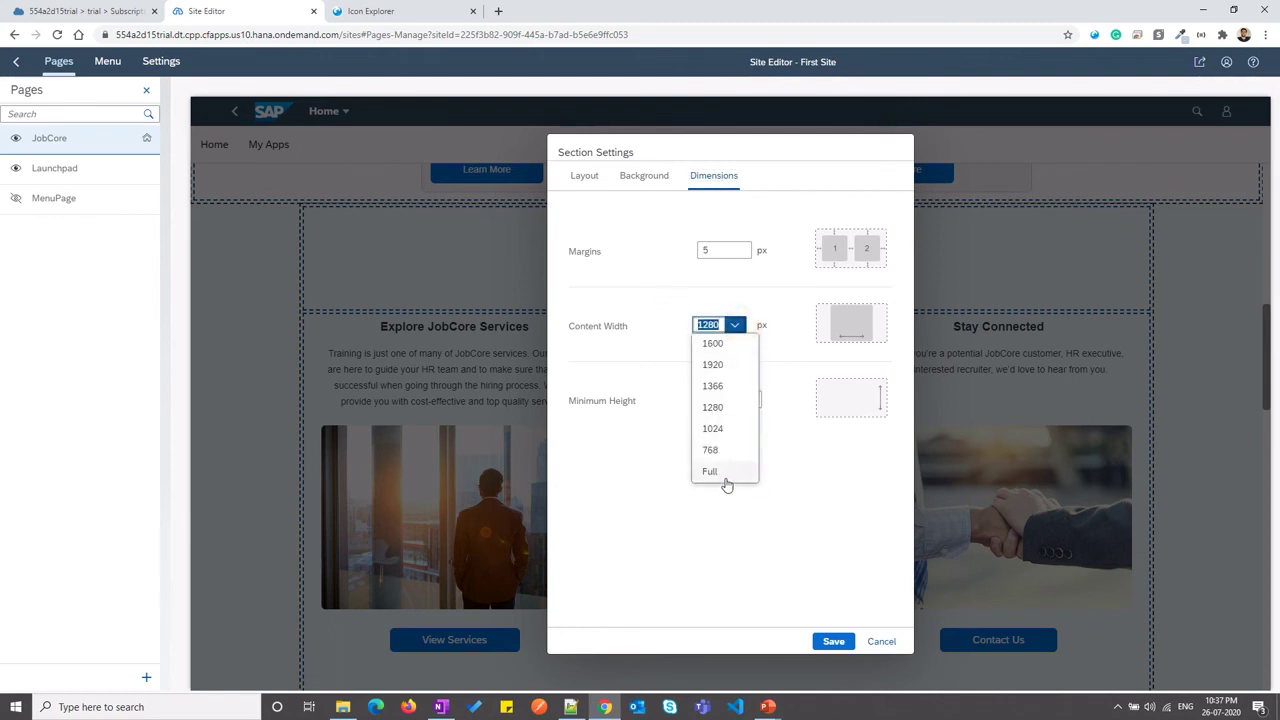
click(726, 480)
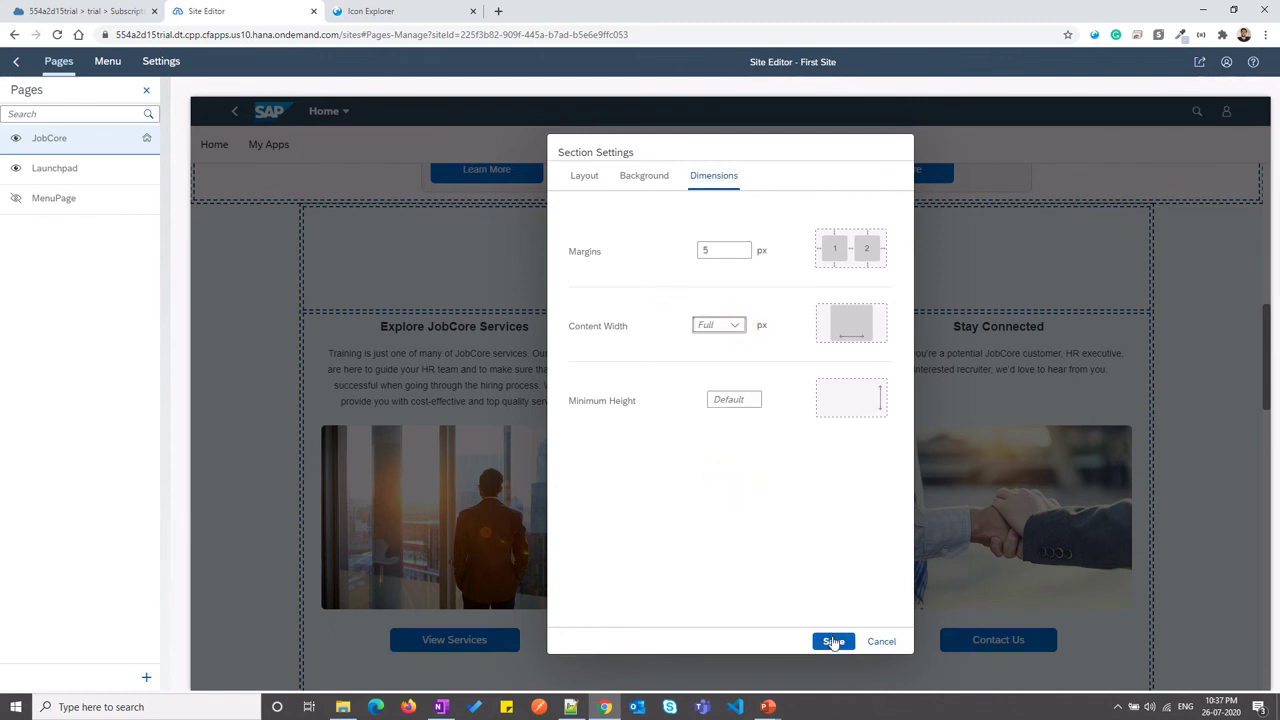
click(833, 641)
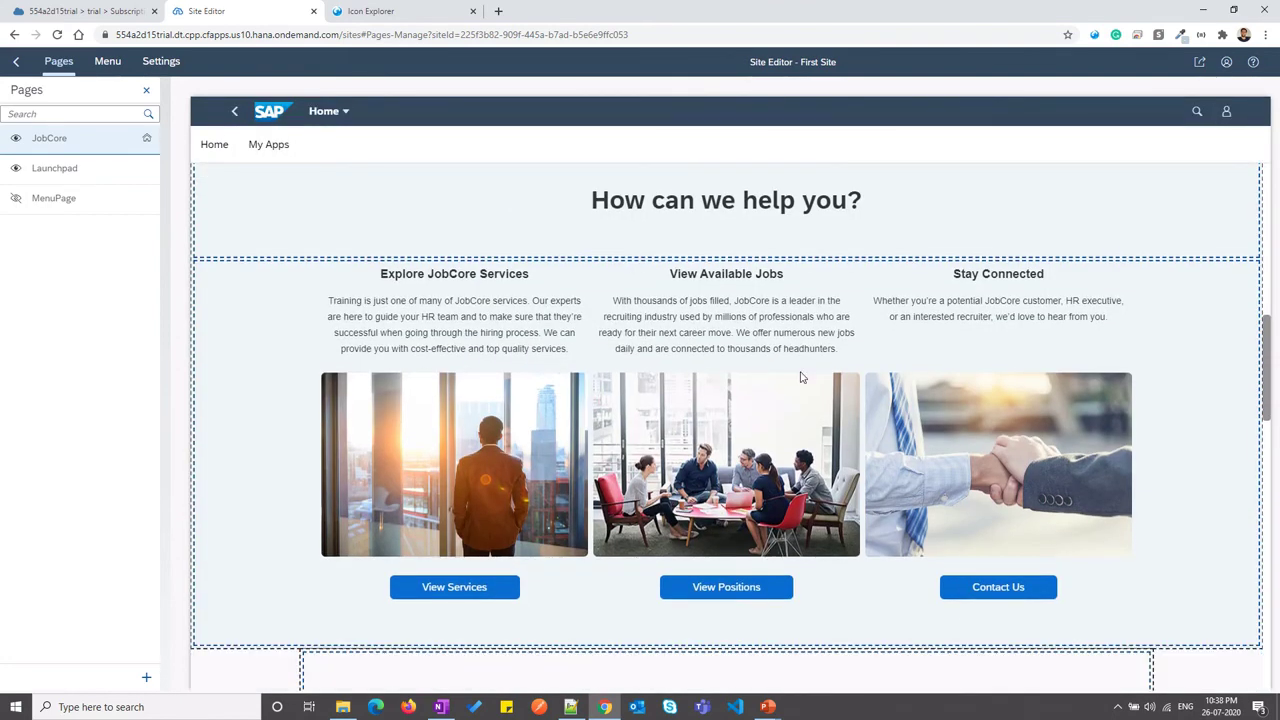
Open the settings of Section 3, which holds the JobCore logo and icon links, and choose the Custom layout
scroll(800, 377, down, 4)
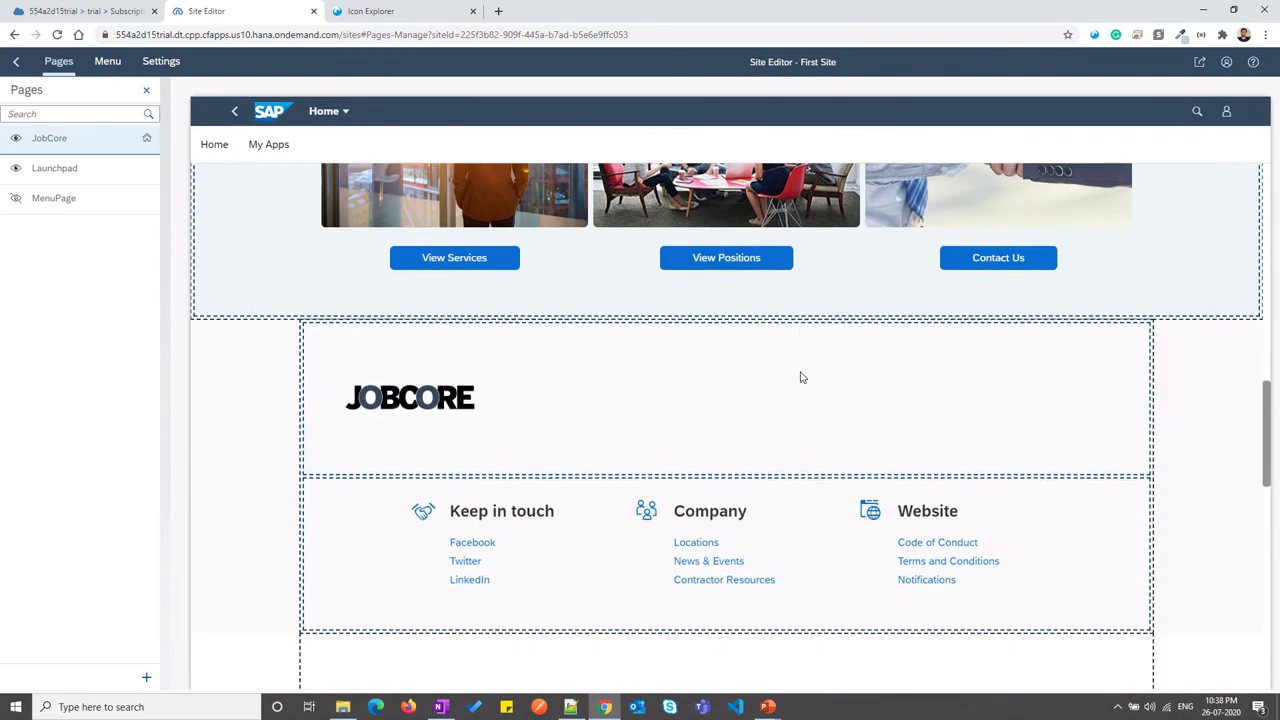
mouse_move(803, 374)
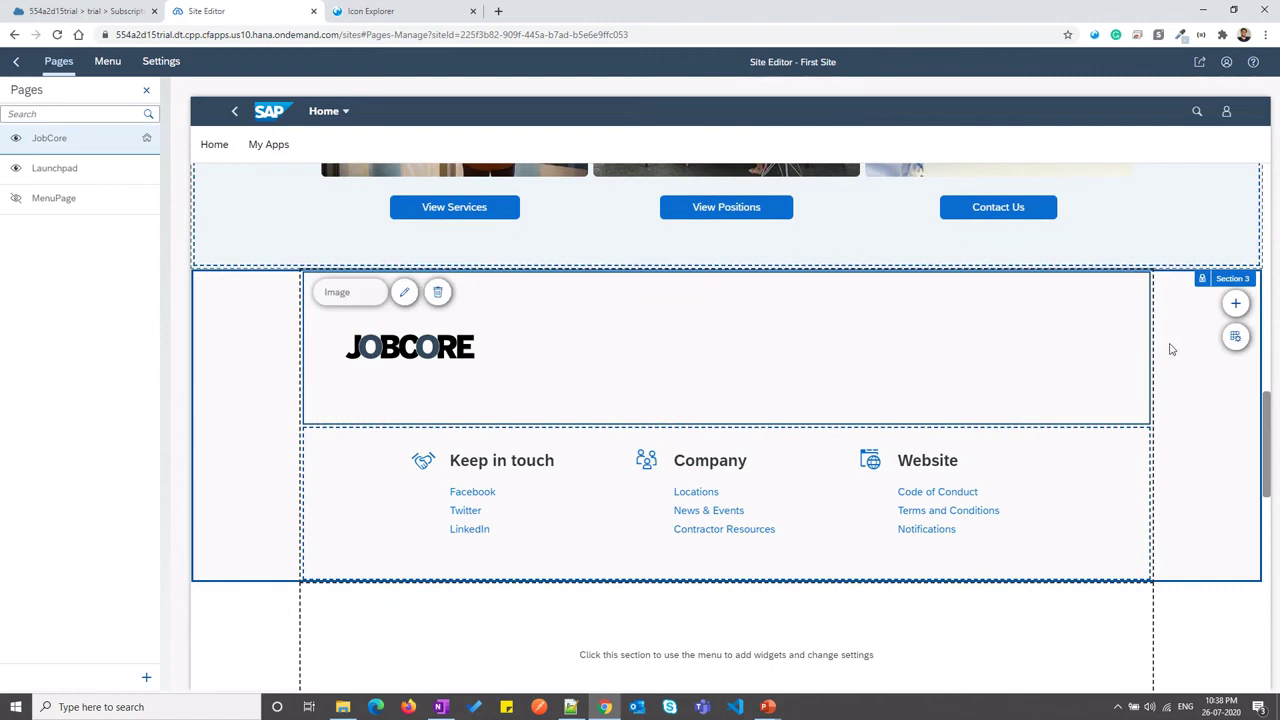
click(1234, 337)
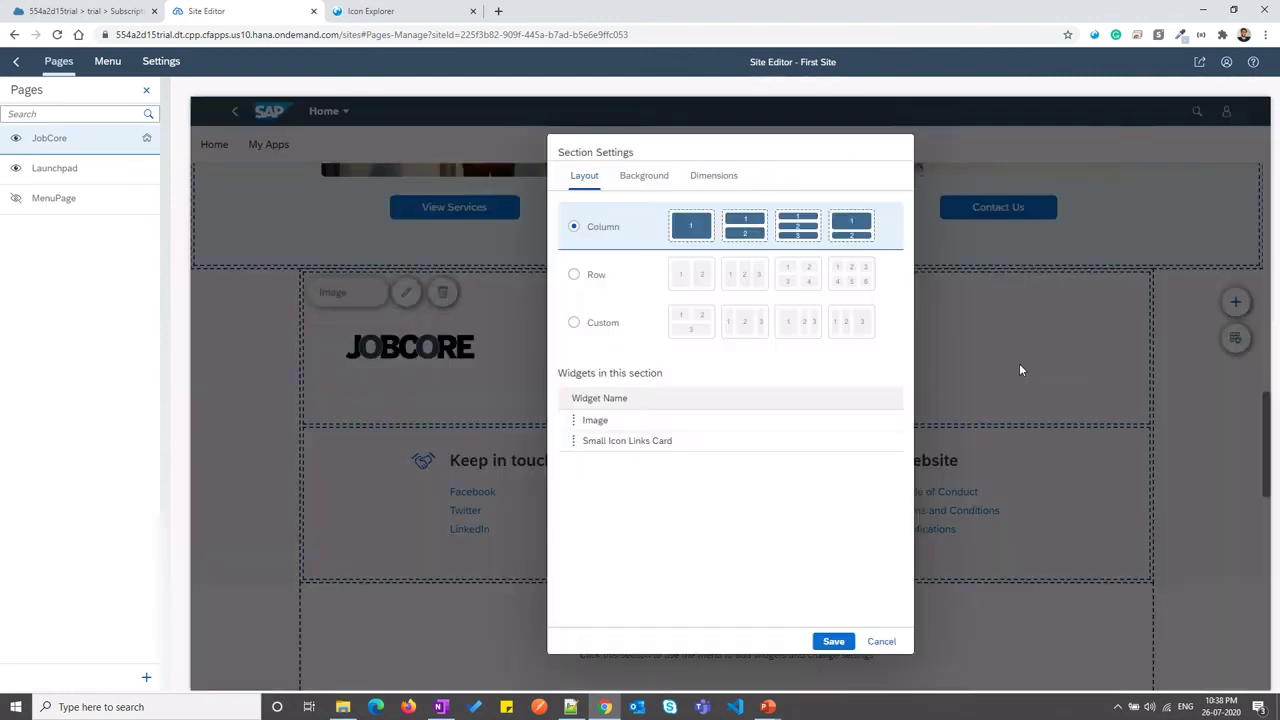
click(591, 333)
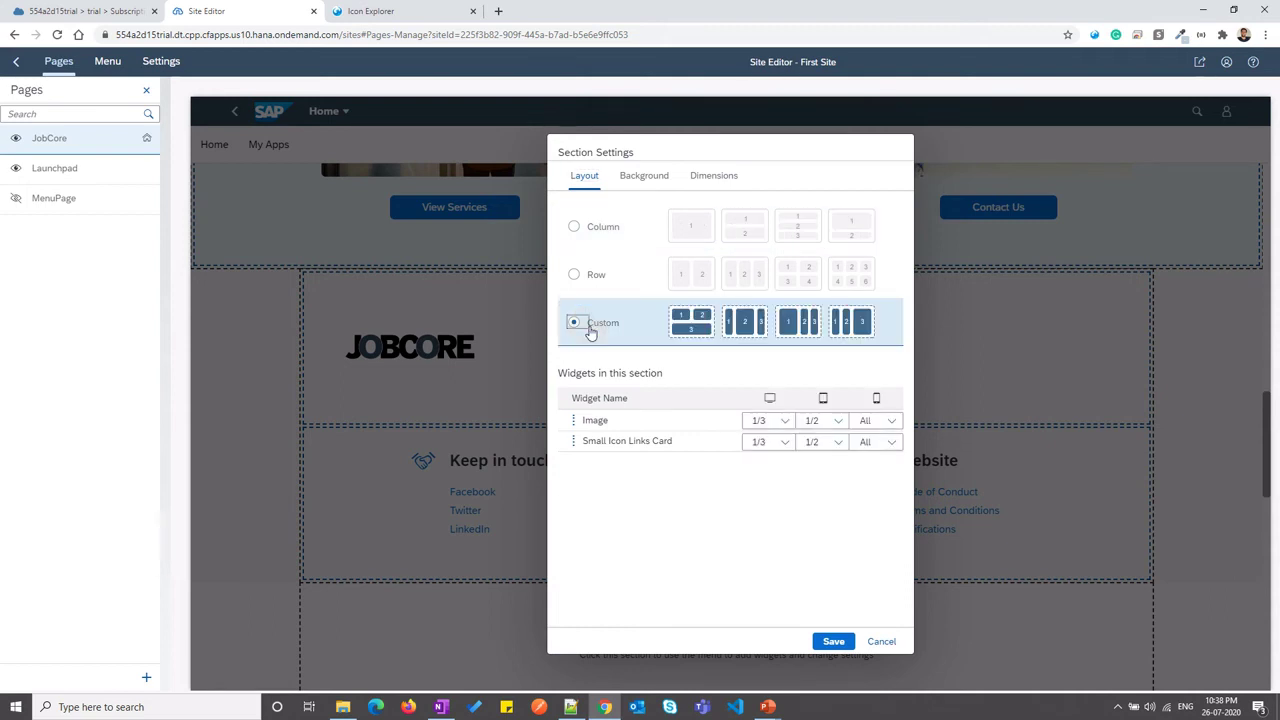
click(697, 579)
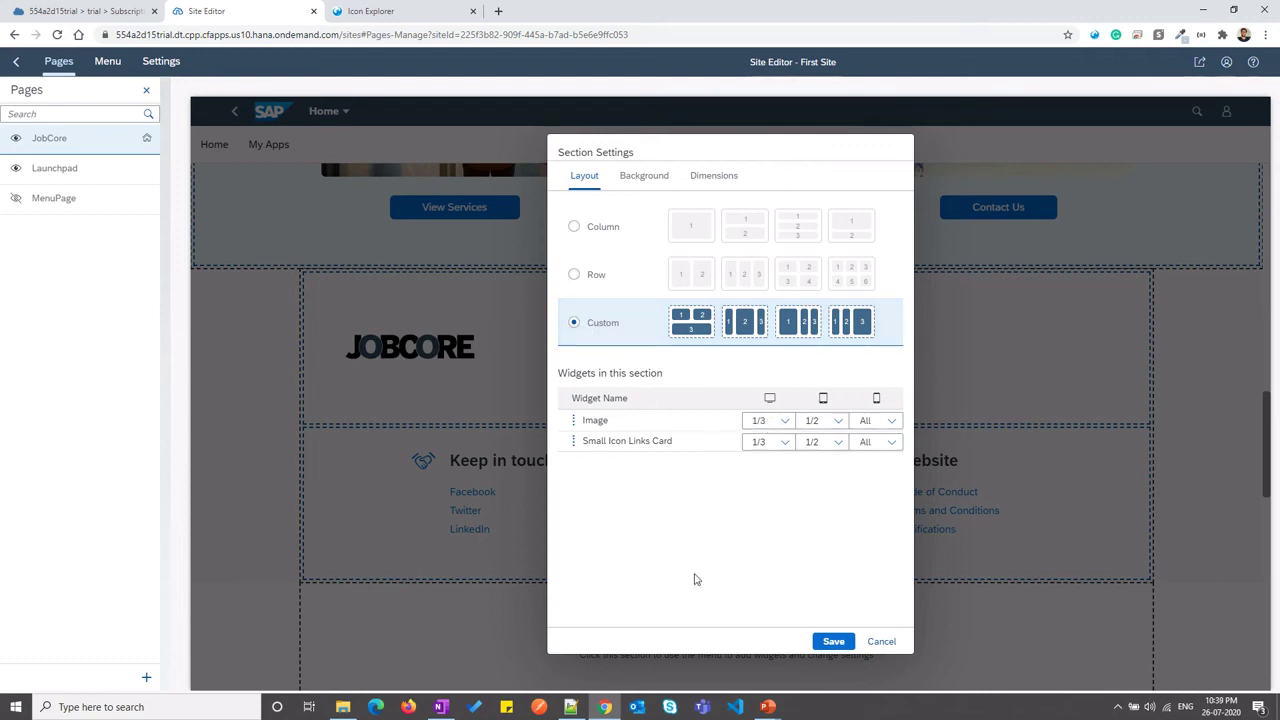
Set the desktop width of the Image widget to 1/4 and of the Small Icon Links Card to 3/4
click(783, 424)
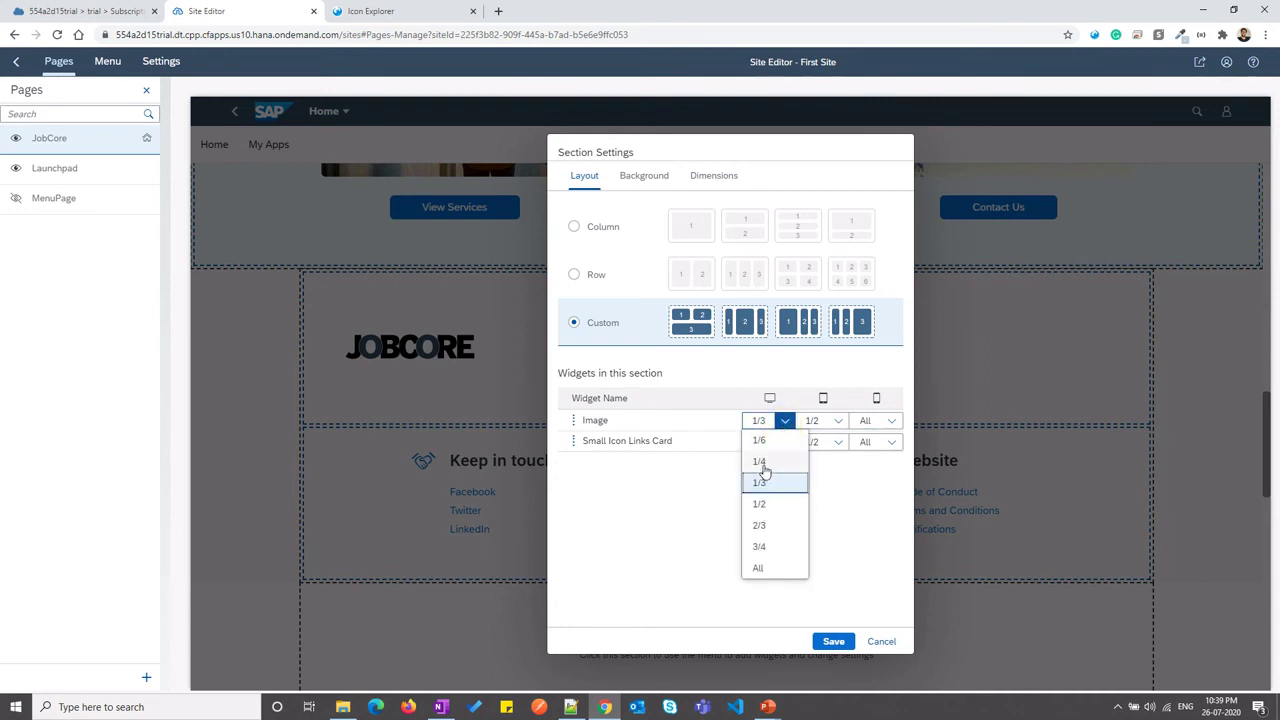
click(762, 466)
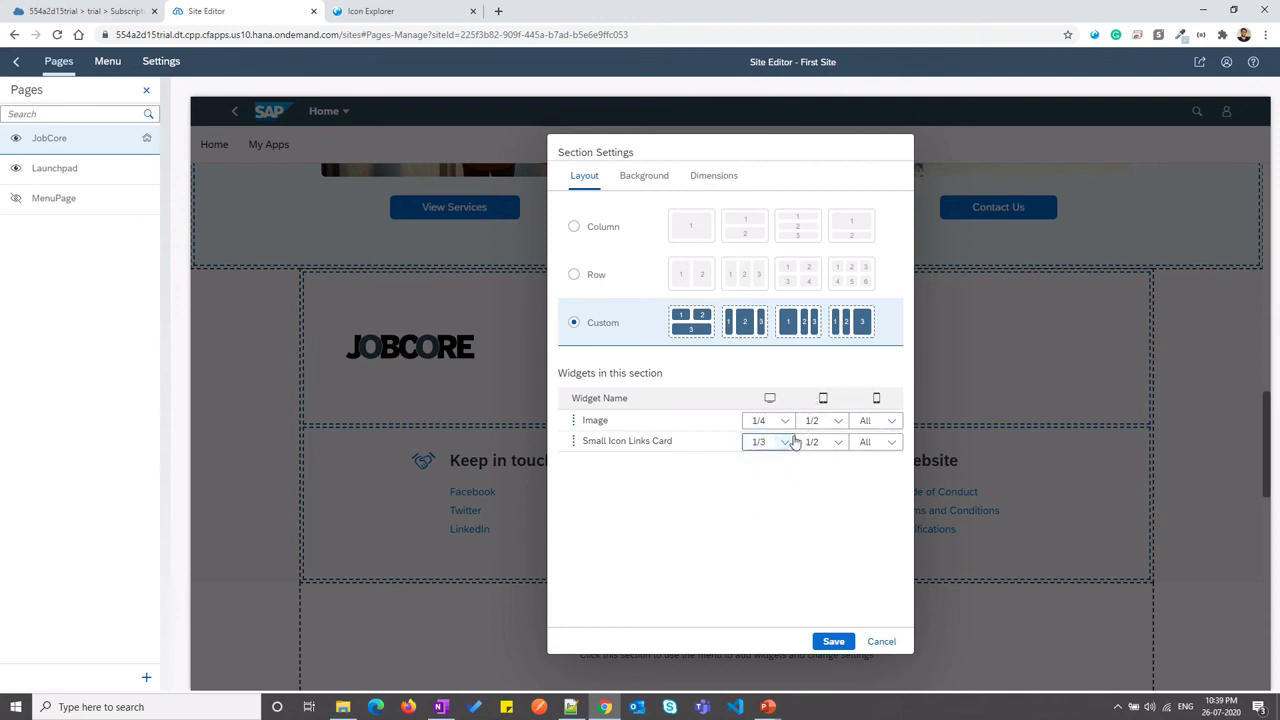
click(786, 442)
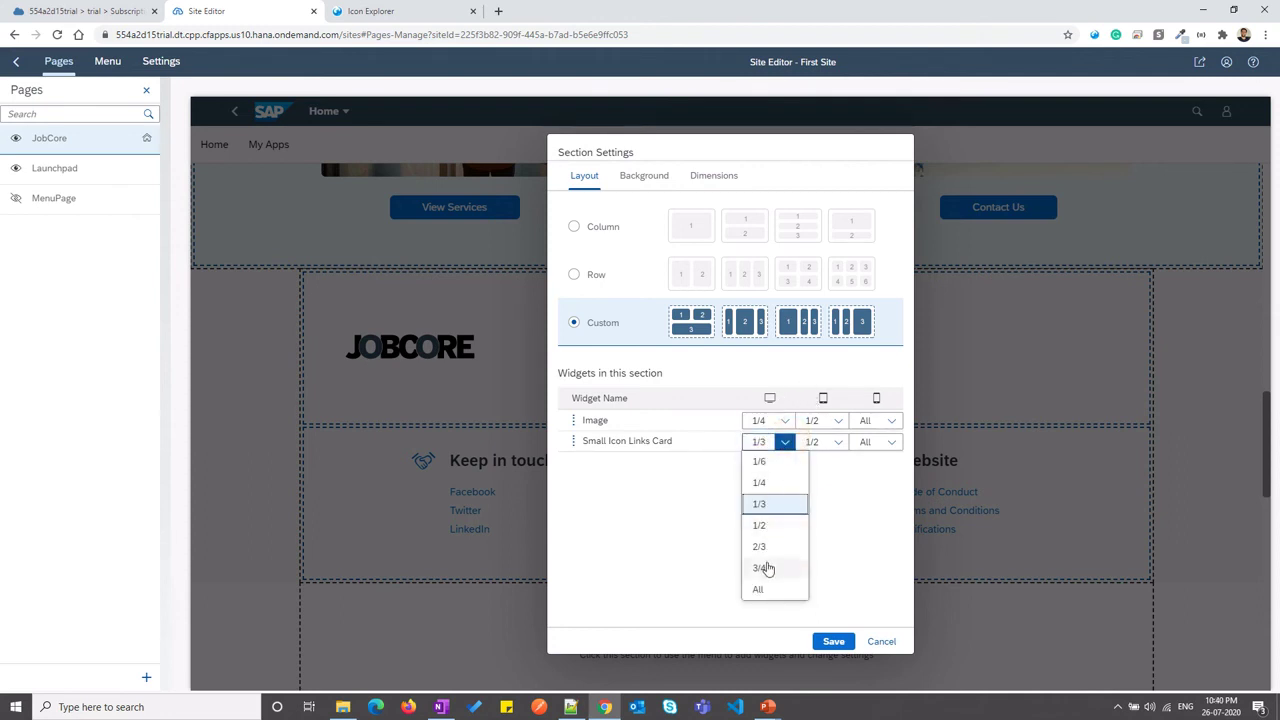
click(765, 567)
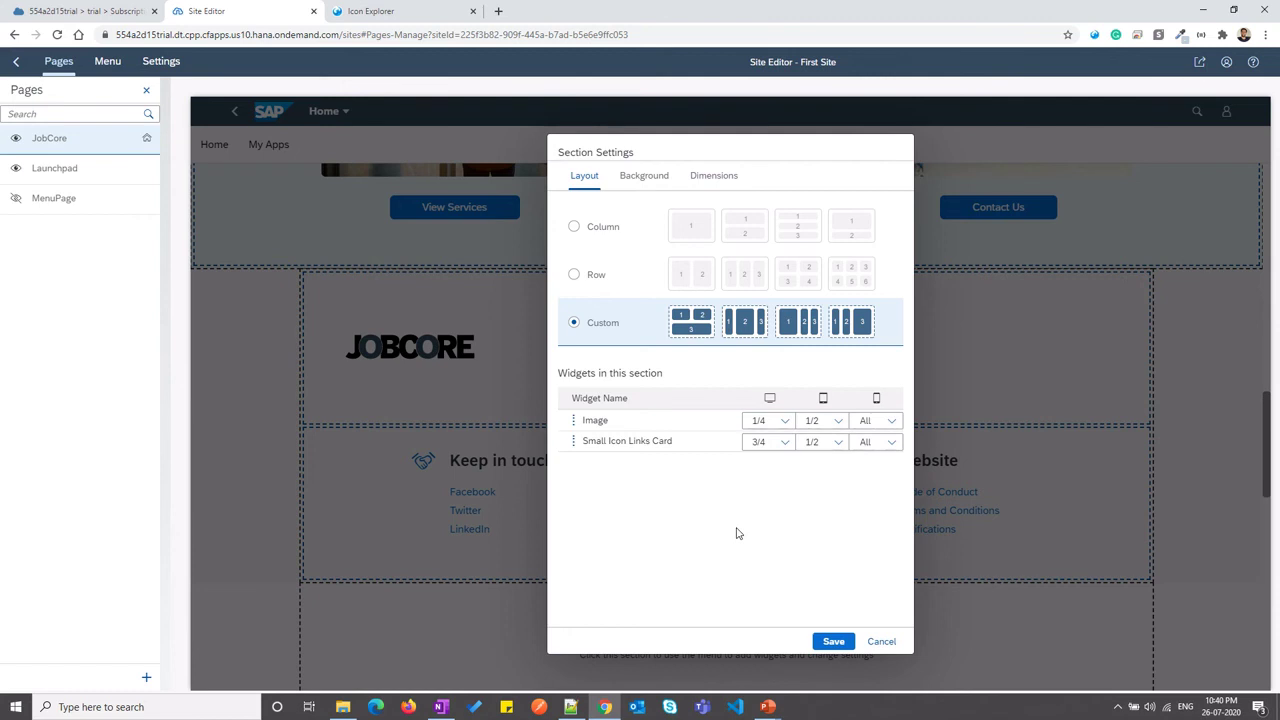
Set Section 3's margins to 100 px and its content width to 1366 px, and save the section settings
click(703, 177)
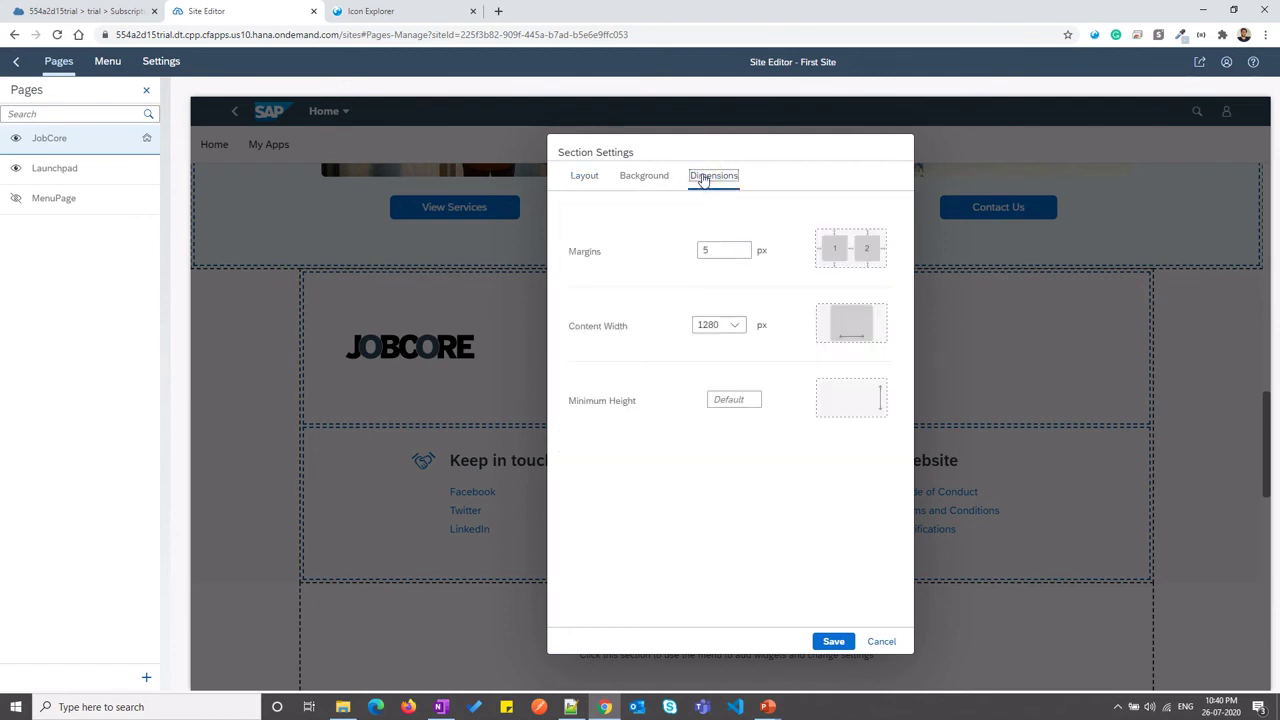
click(718, 251)
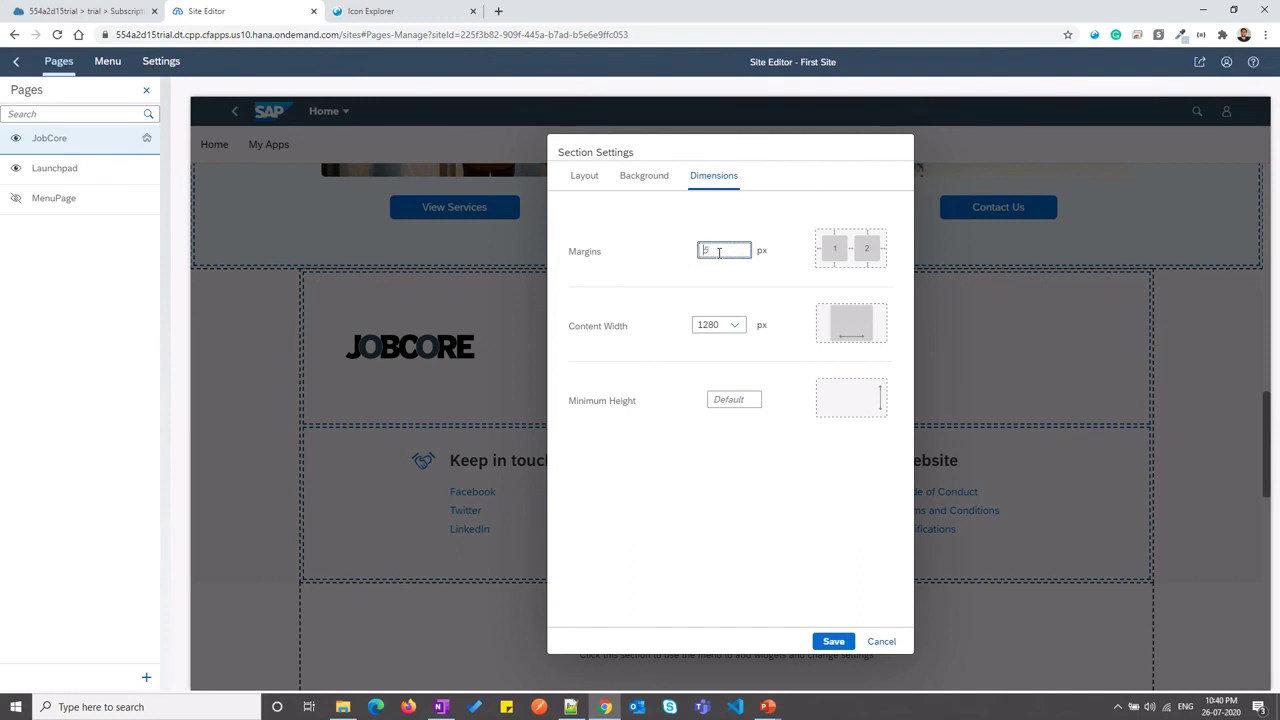
click(722, 325)
click(733, 325)
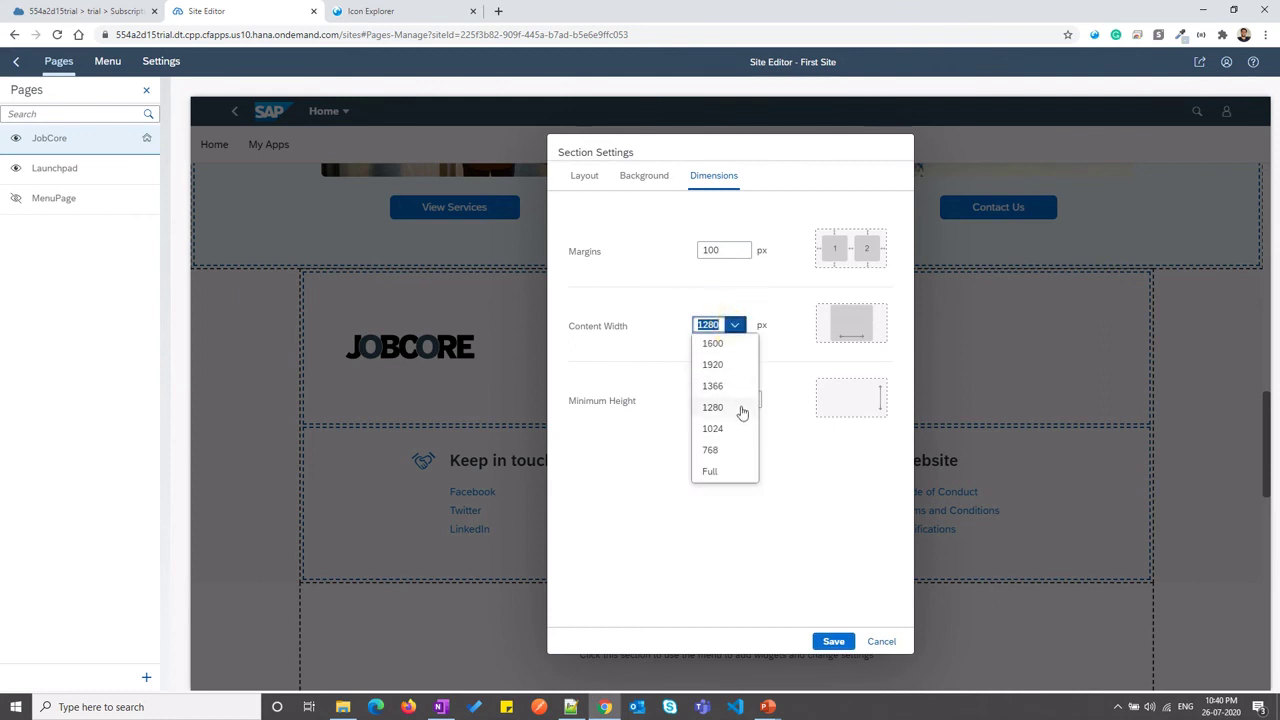
click(727, 388)
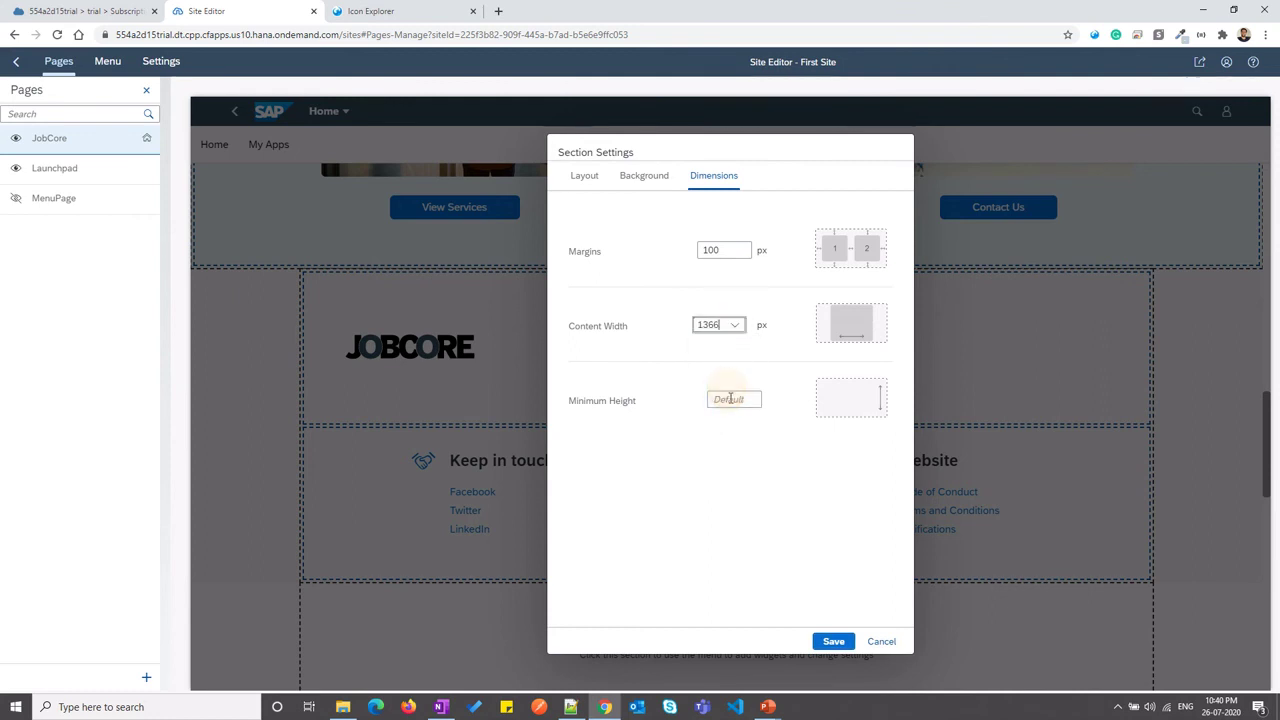
click(833, 643)
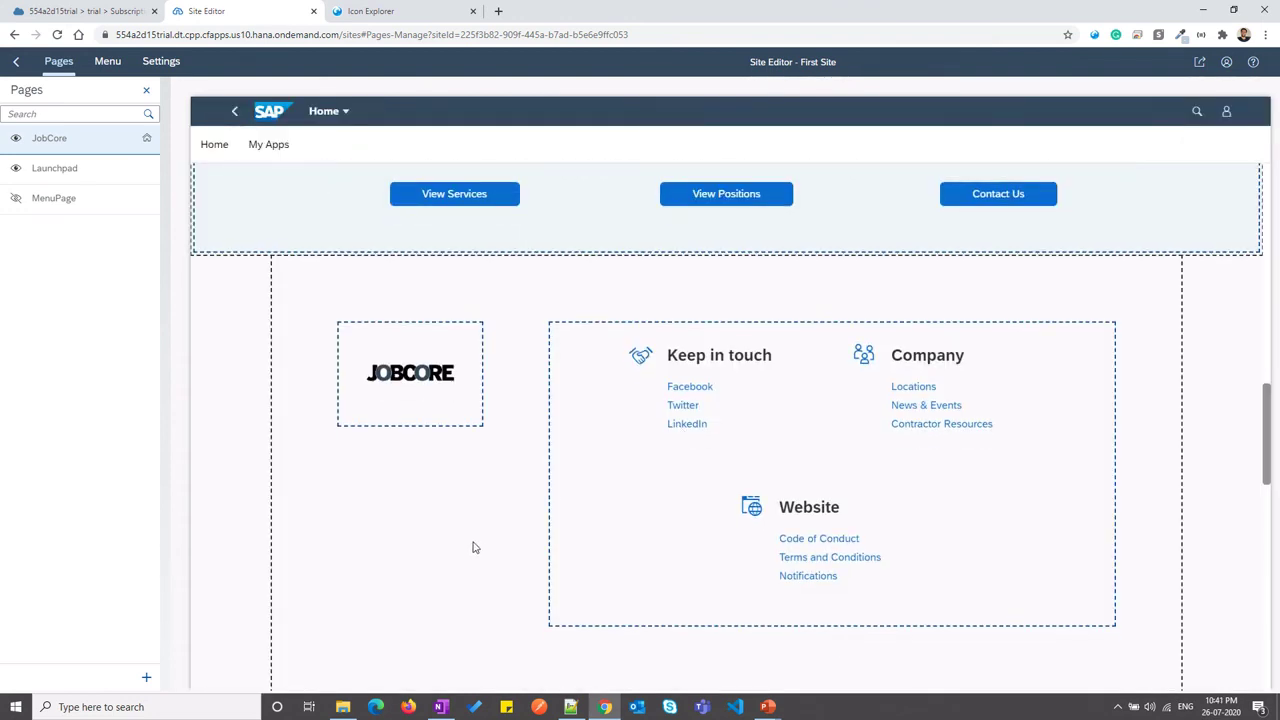
Open the layout settings of the Aligned Story Card under "Why JobCore?" and set its item height to 27 rem
scroll(475, 547, up, 1)
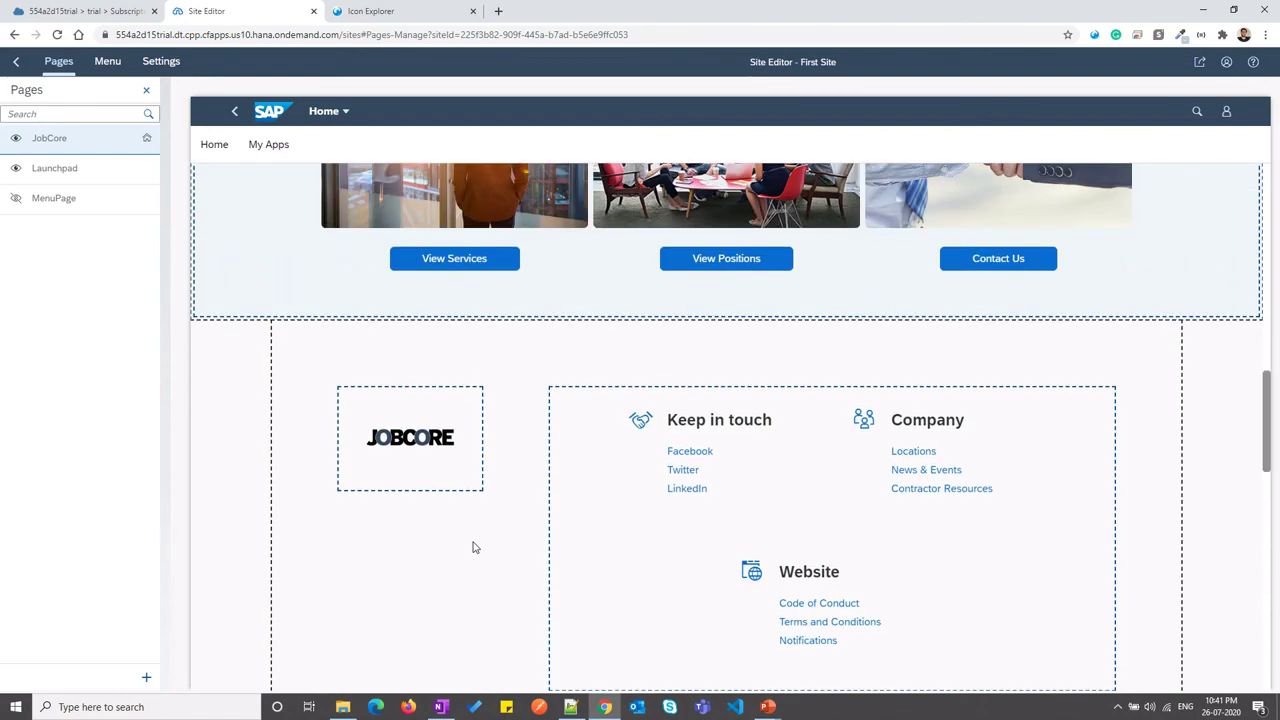
scroll(475, 547, up, 8)
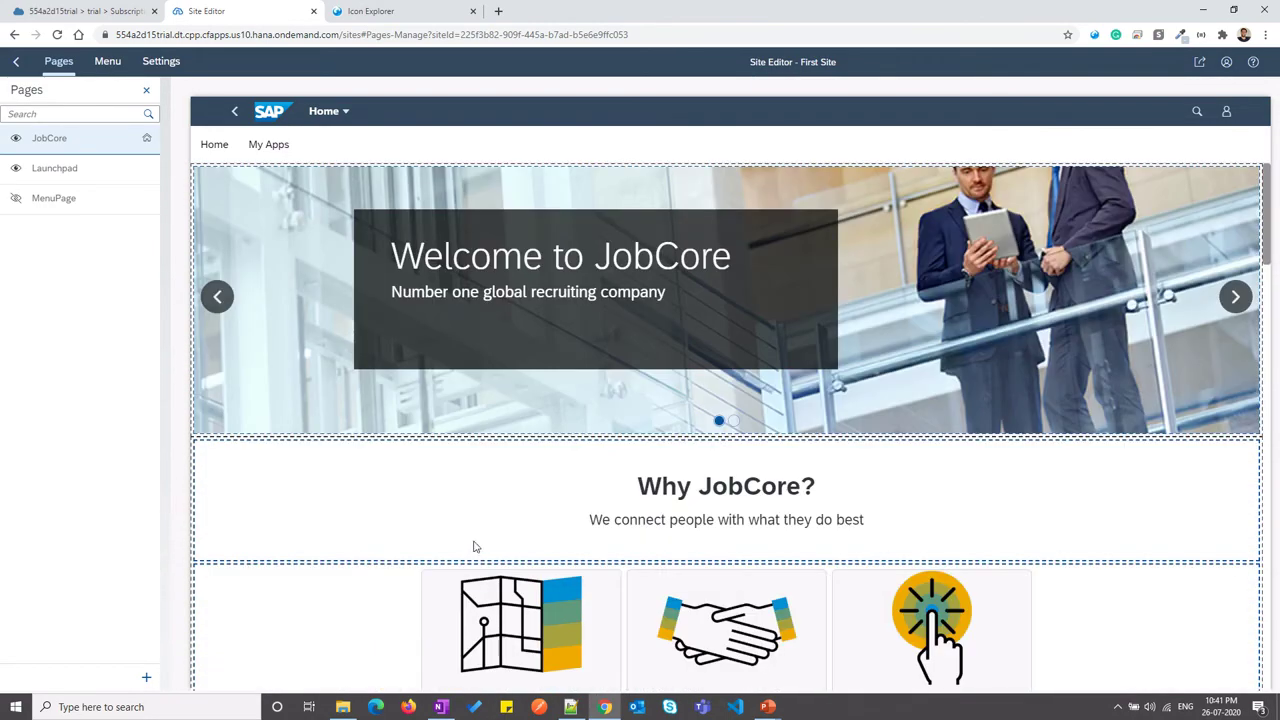
scroll(414, 517, down, 2)
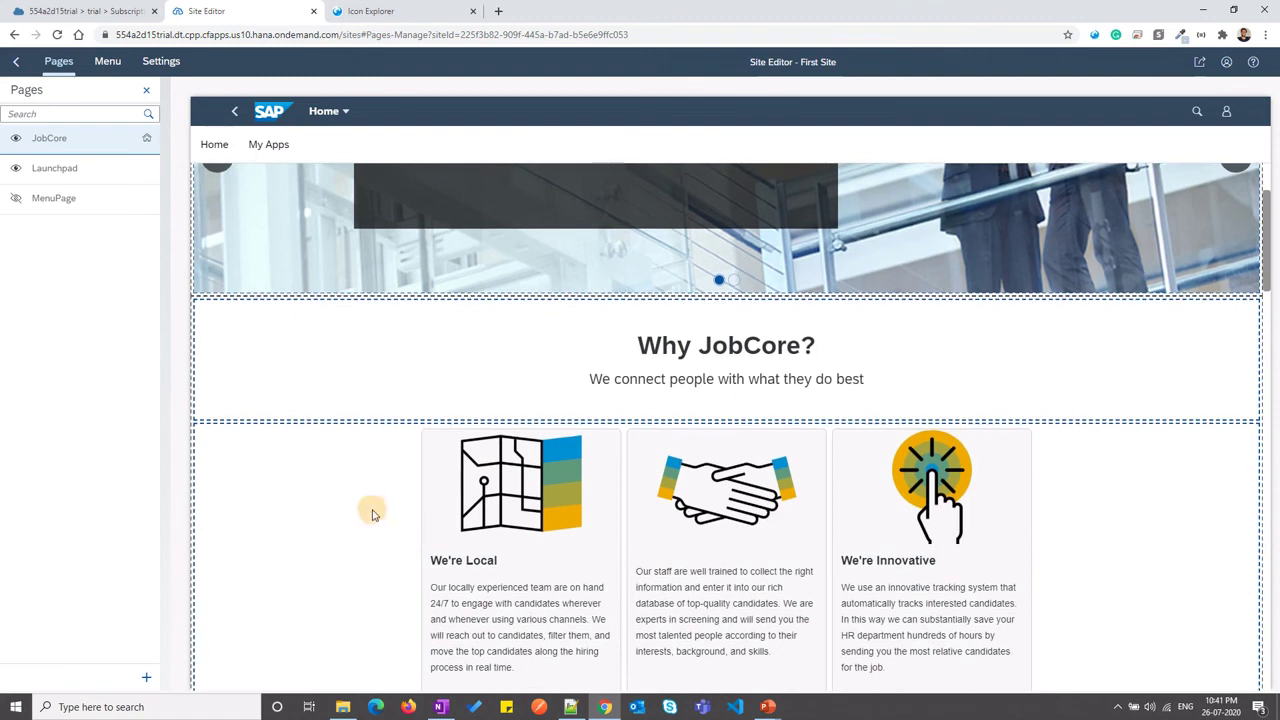
scroll(372, 515, down, 2)
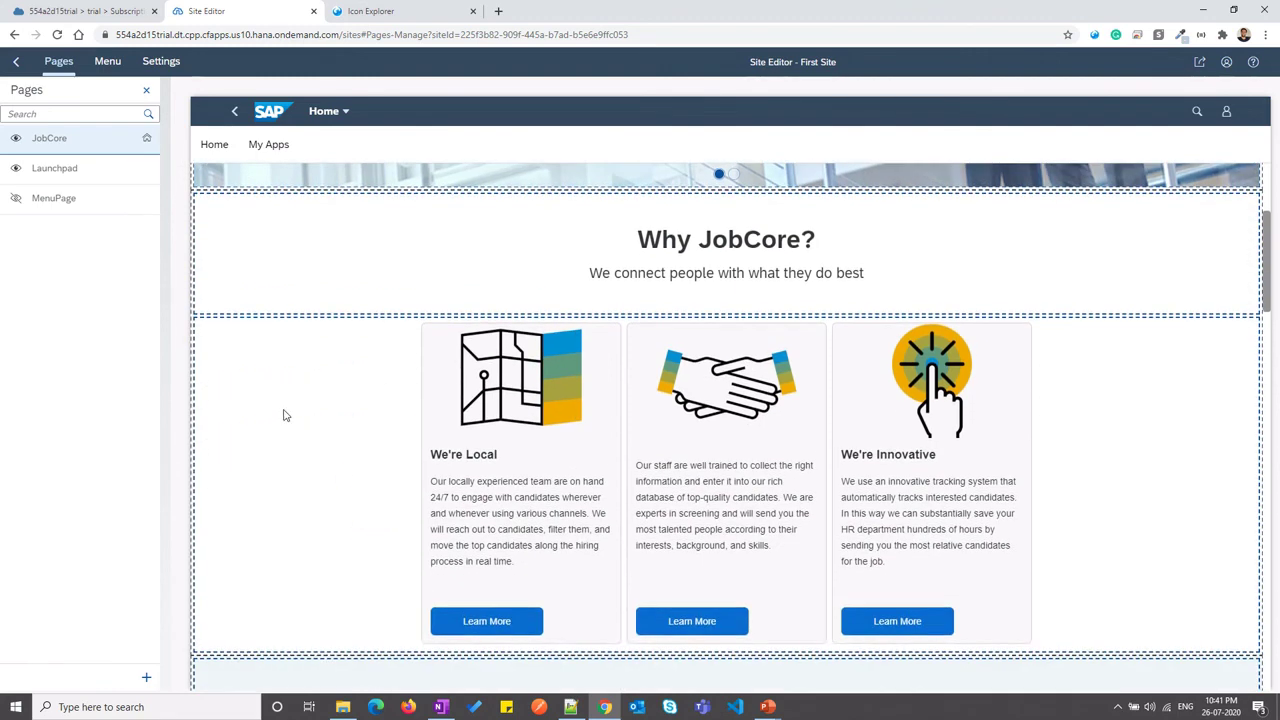
click(322, 338)
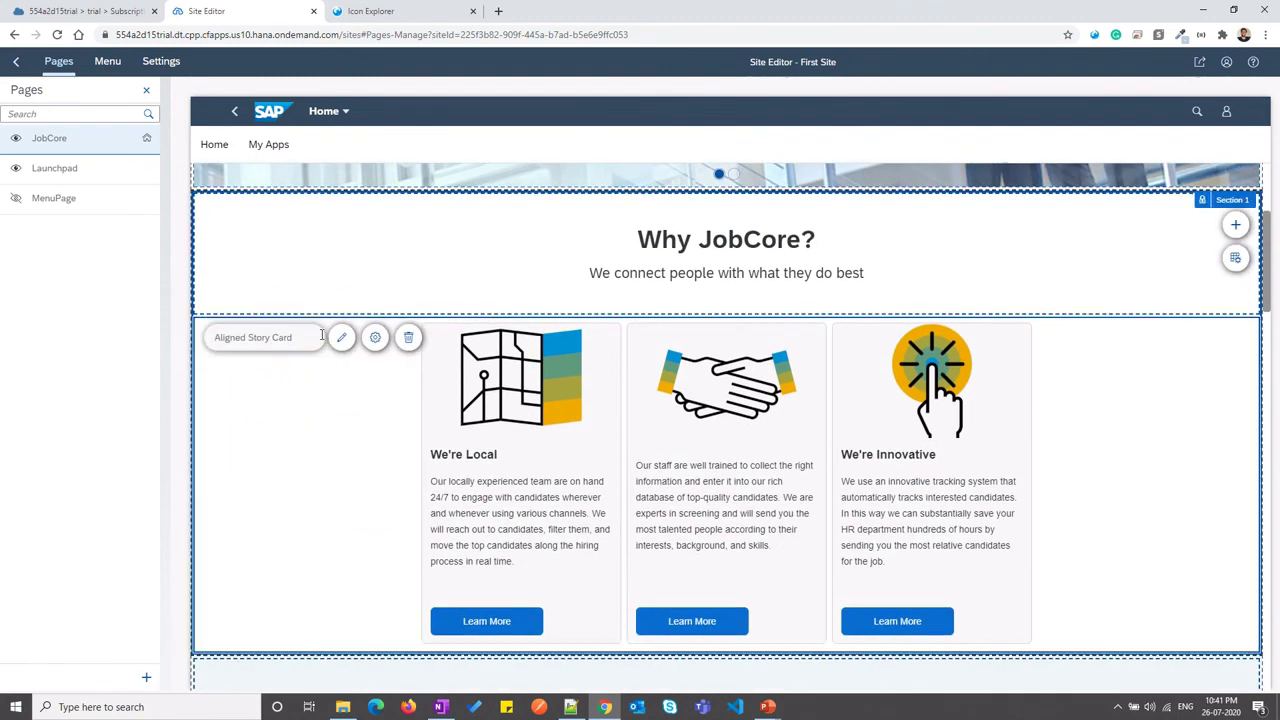
click(377, 339)
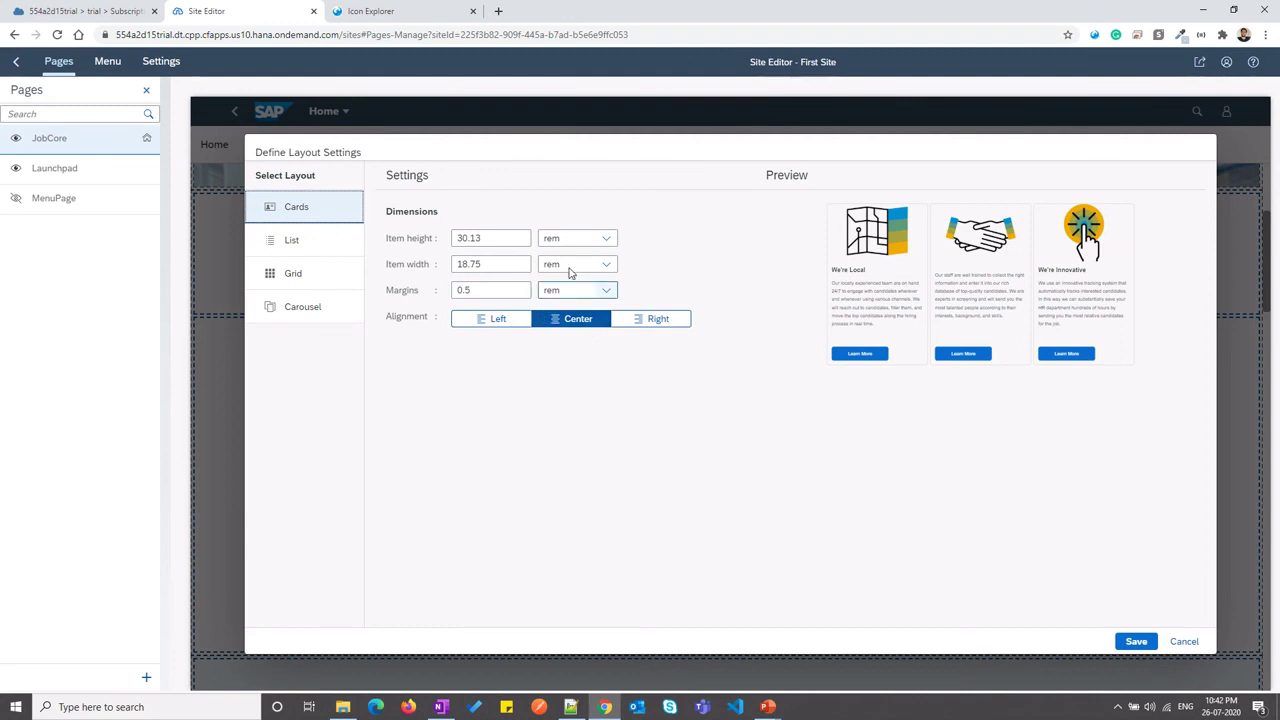
click(494, 237)
double_click(470, 237)
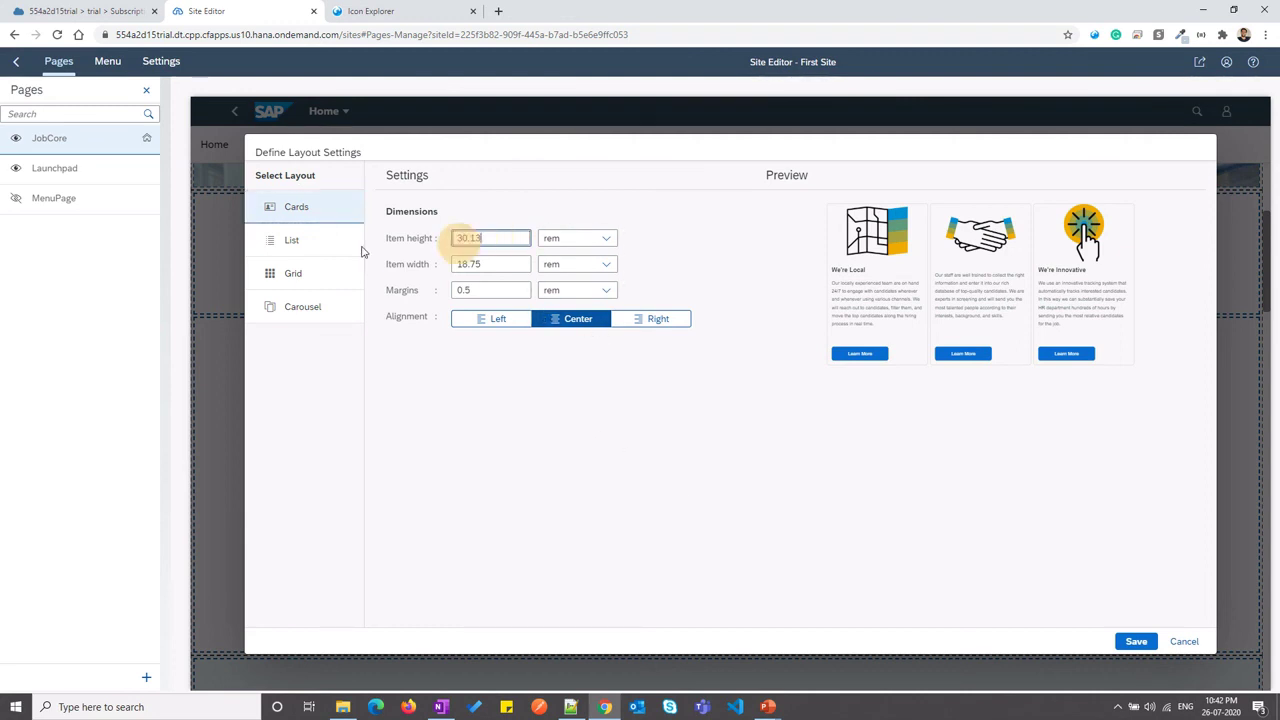
text(27)
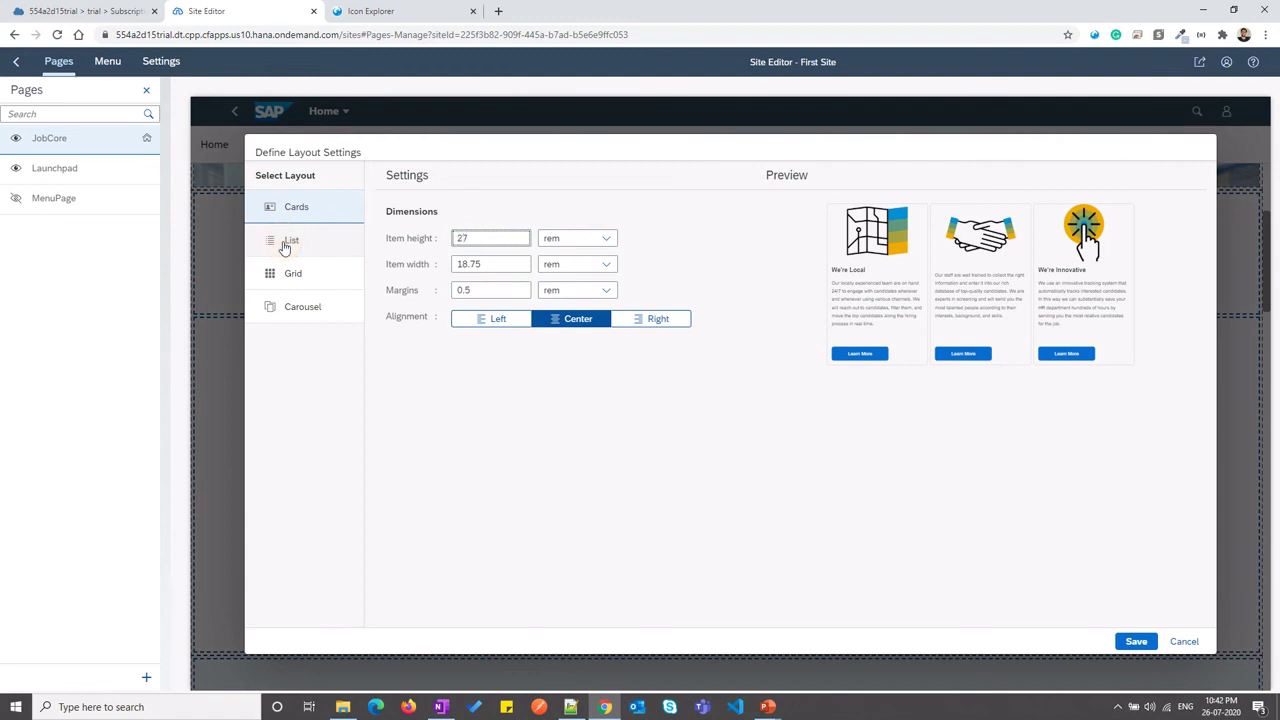
Set the Aligned Story Card's item width to 18 rem and margins to 4 rem, and save the layout
click(489, 263)
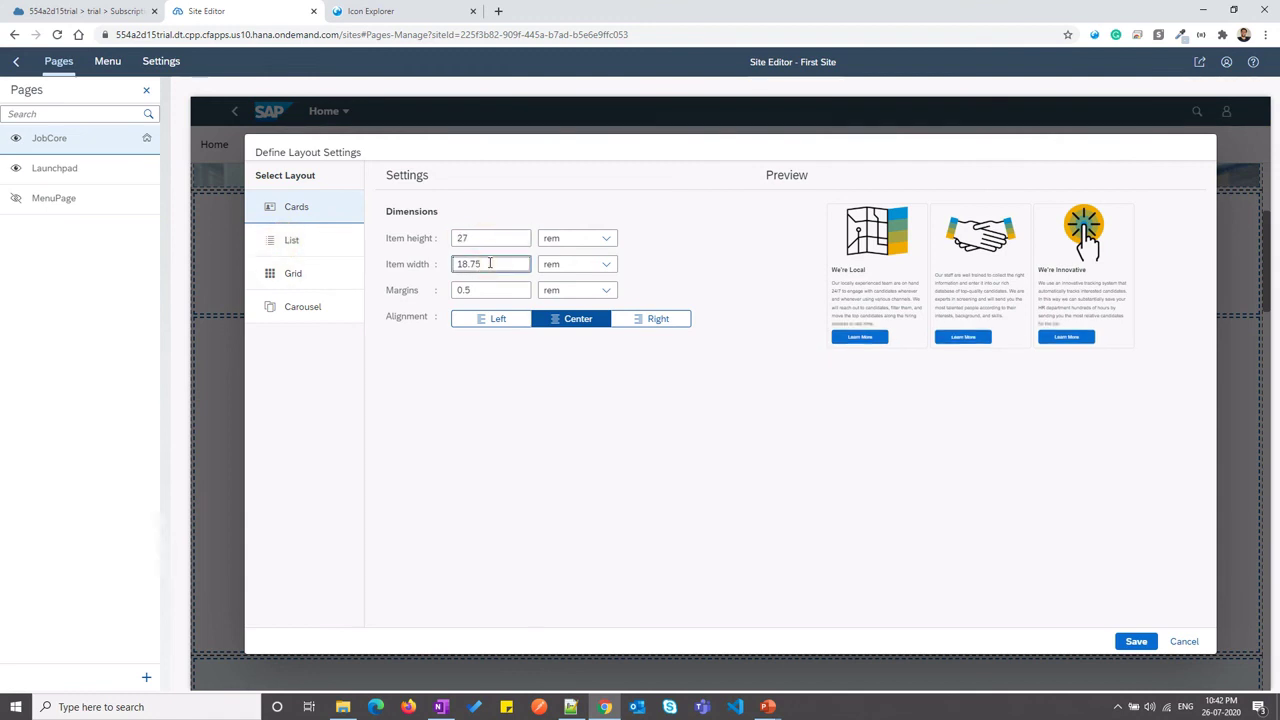
key(BackSpace)
double_click(490, 290)
text(4)
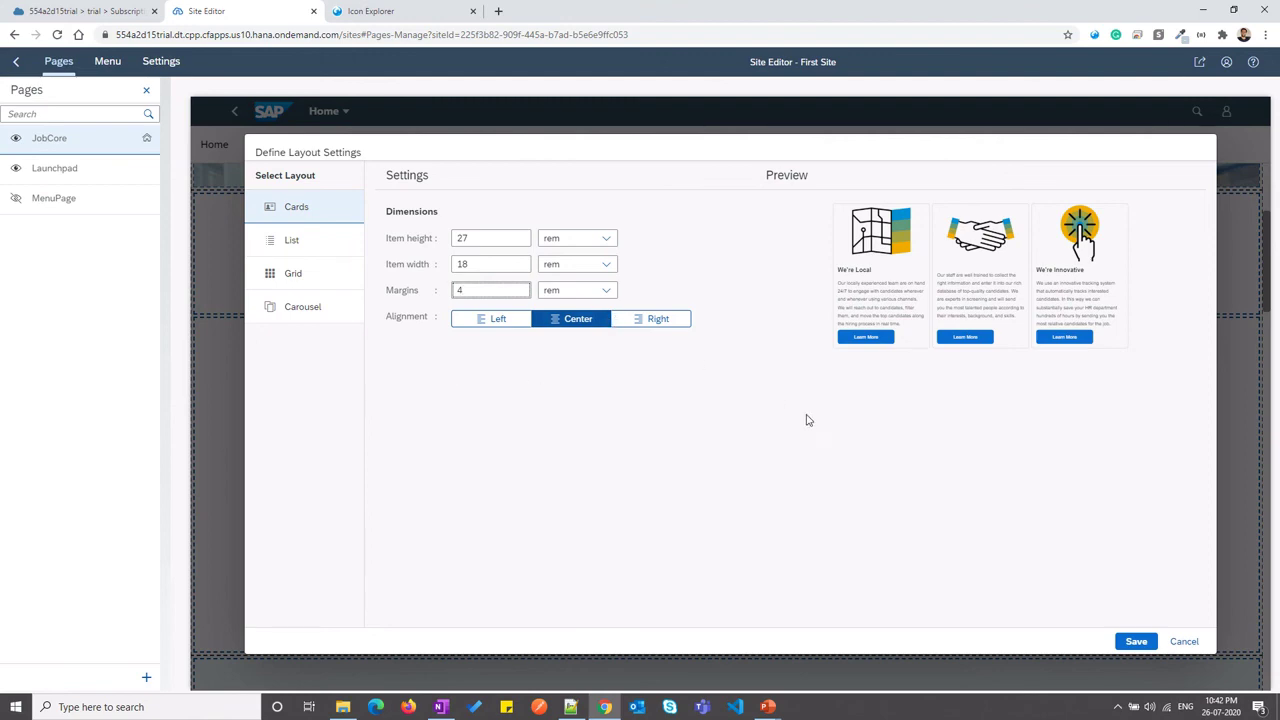
click(1120, 641)
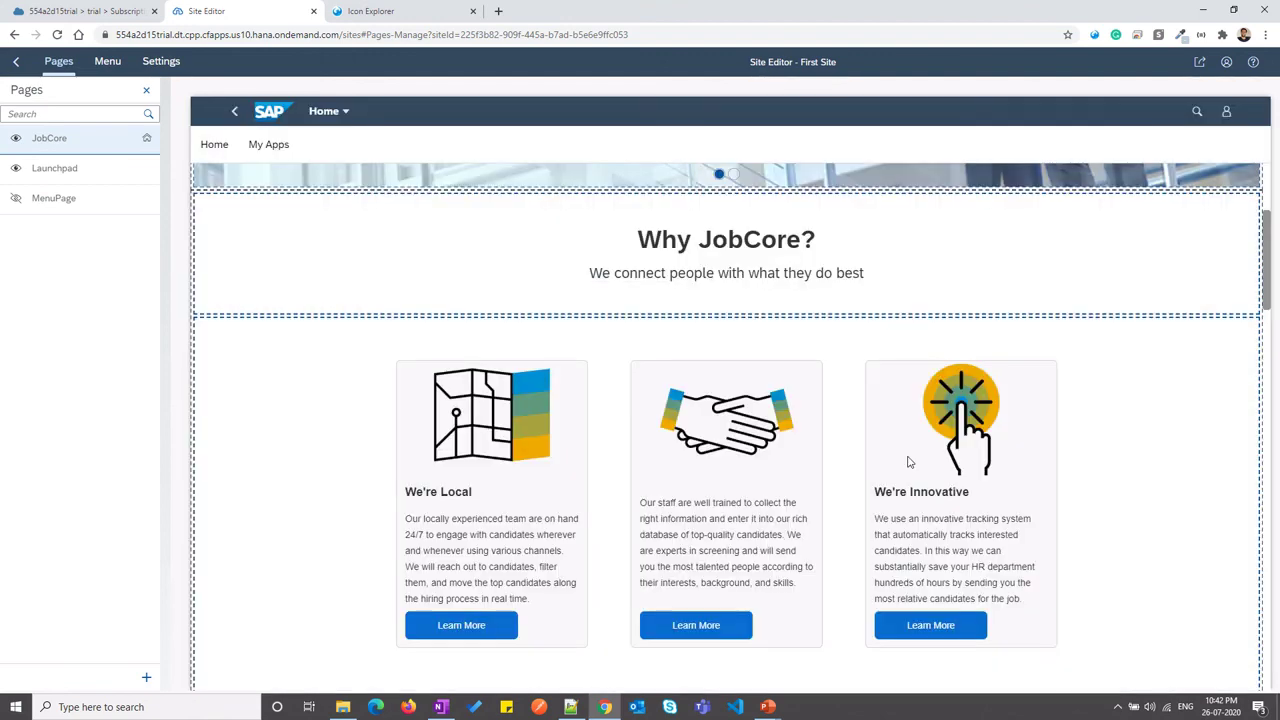
Open the layout settings of the Centered Story Card in Section 2 and set its item height to 30 rem
scroll(908, 462, down, 6)
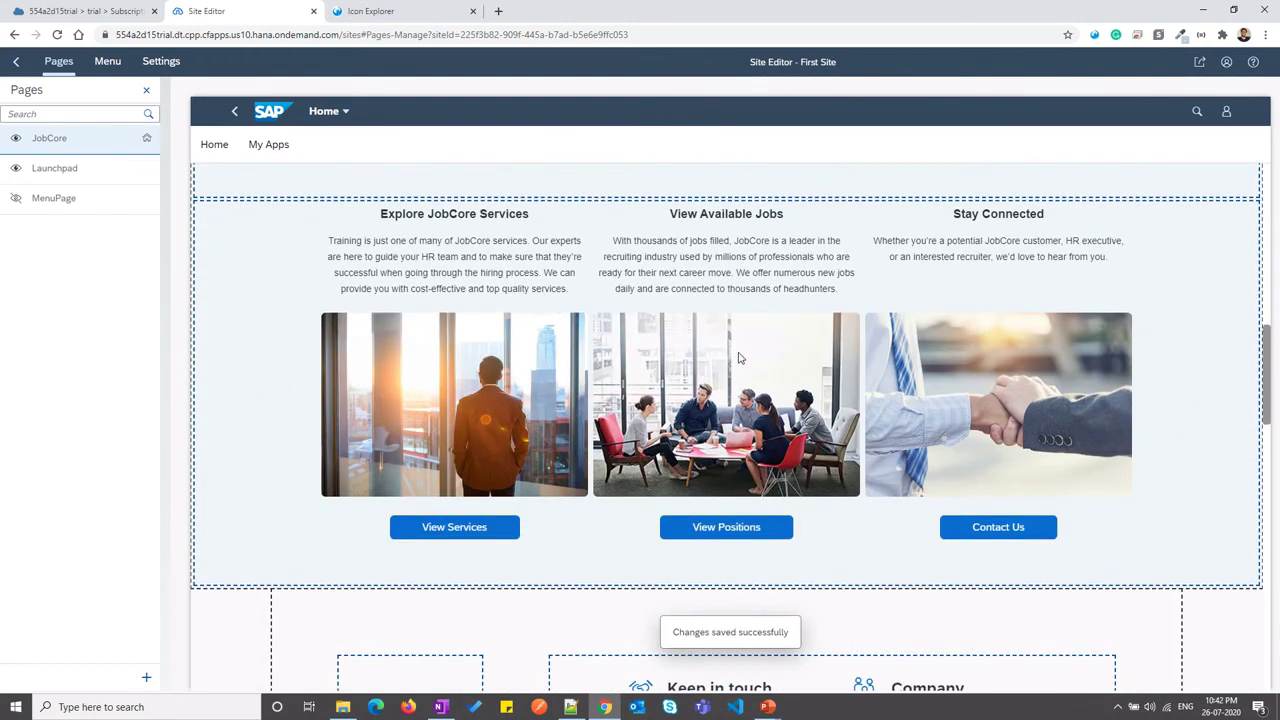
click(740, 358)
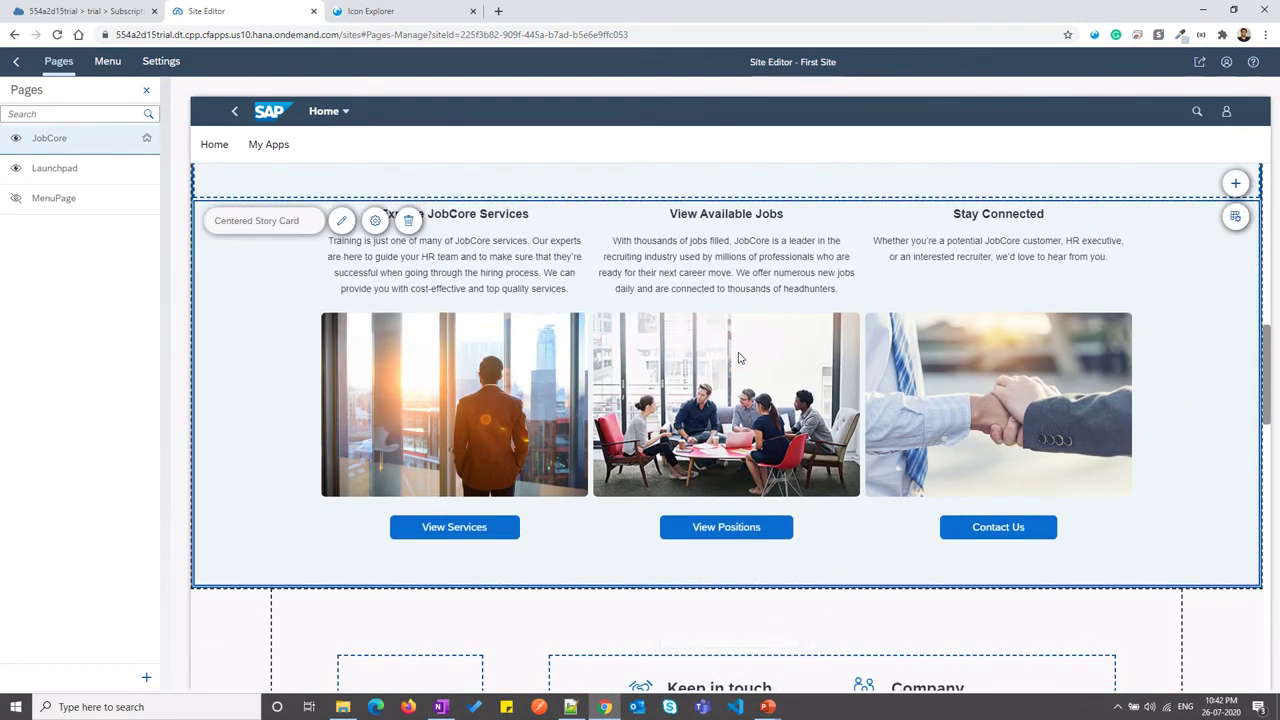
click(376, 222)
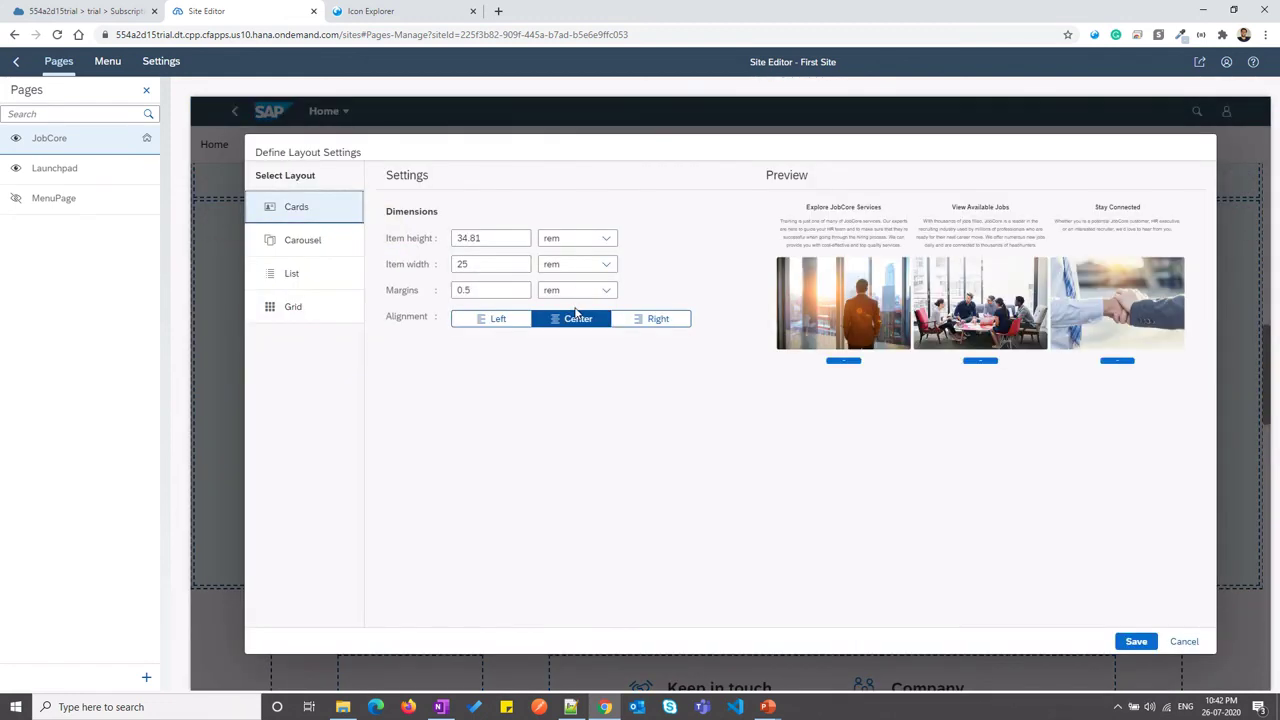
double_click(500, 238)
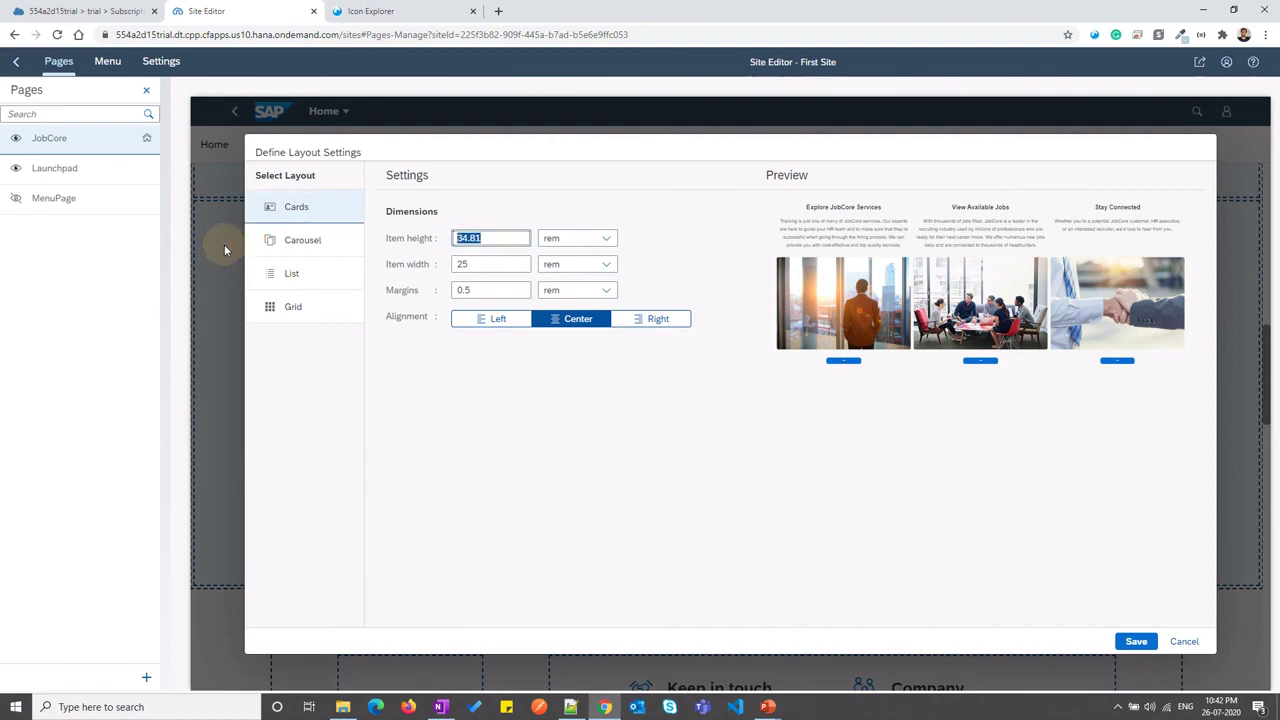
text(30)
key(Tab)
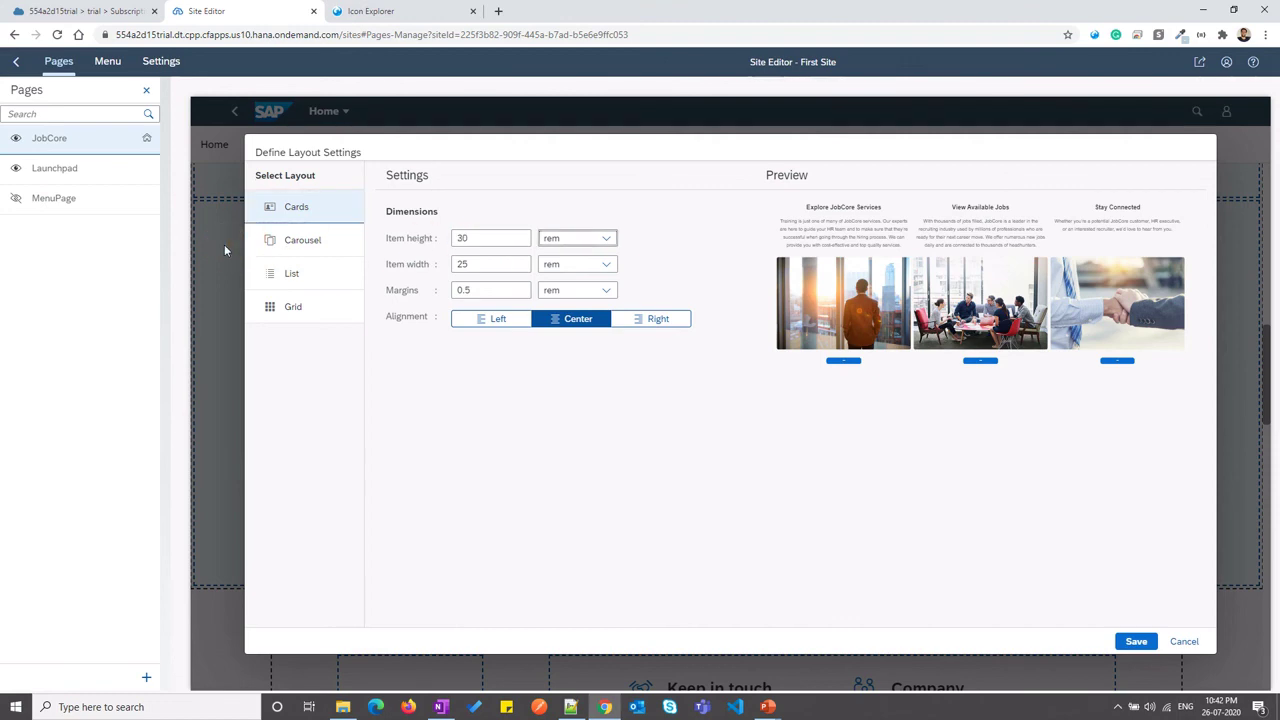
Set the Centered Story Card's item width to 20 rem and margins to 4 rem, and save the layout
double_click(471, 264)
text(20)
double_click(480, 289)
text(4)
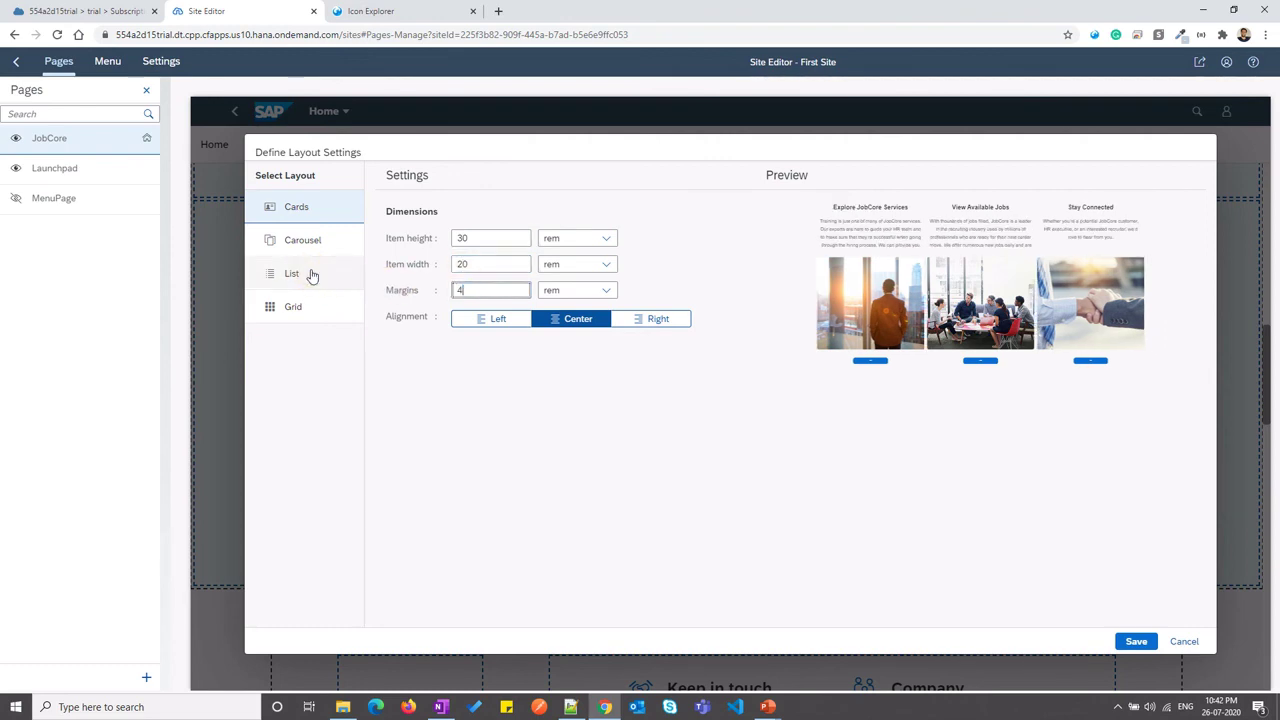
click(806, 488)
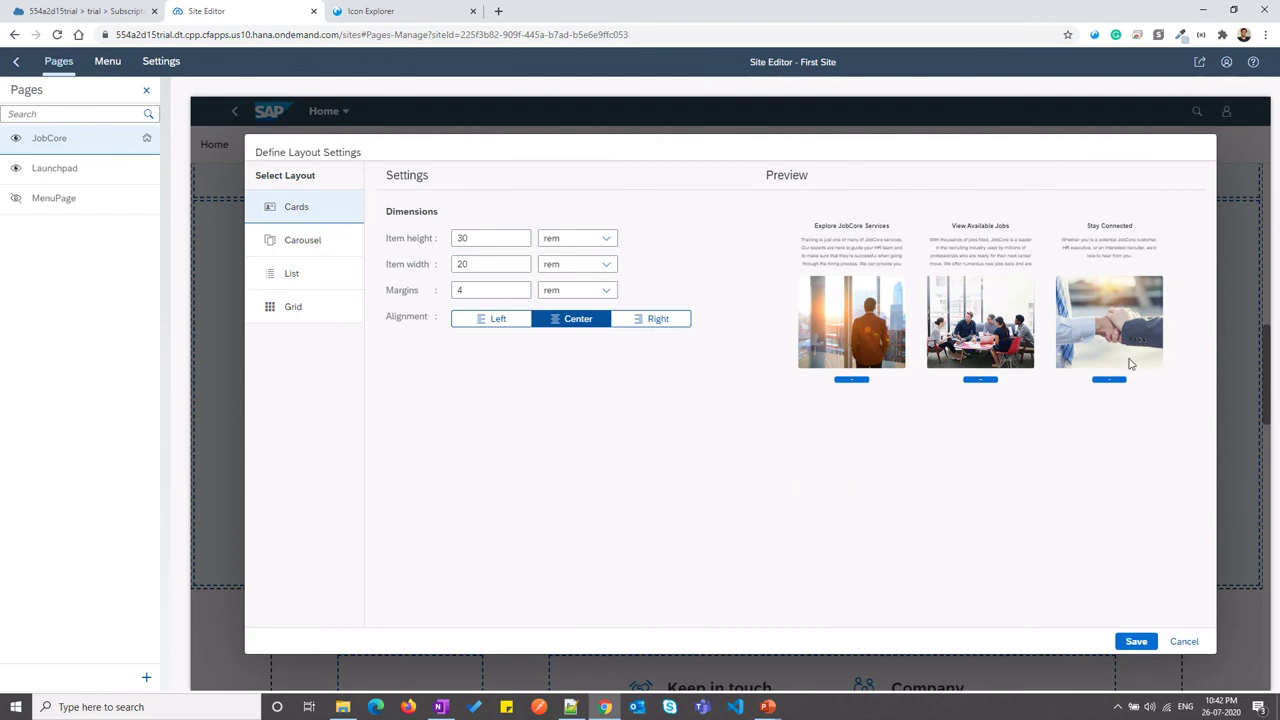
click(1127, 645)
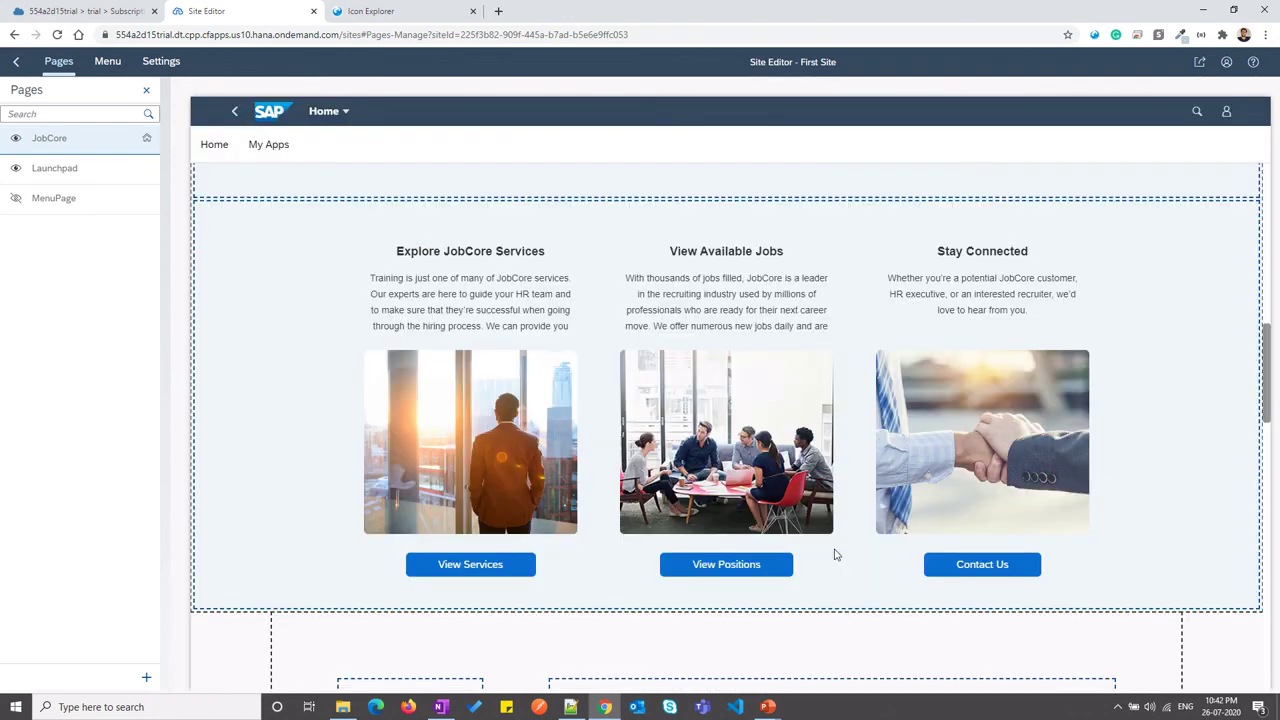
Open the layout settings of the Small Icon Links Card in Section 3 and set its item height to 20 rem
scroll(429, 491, down, 5)
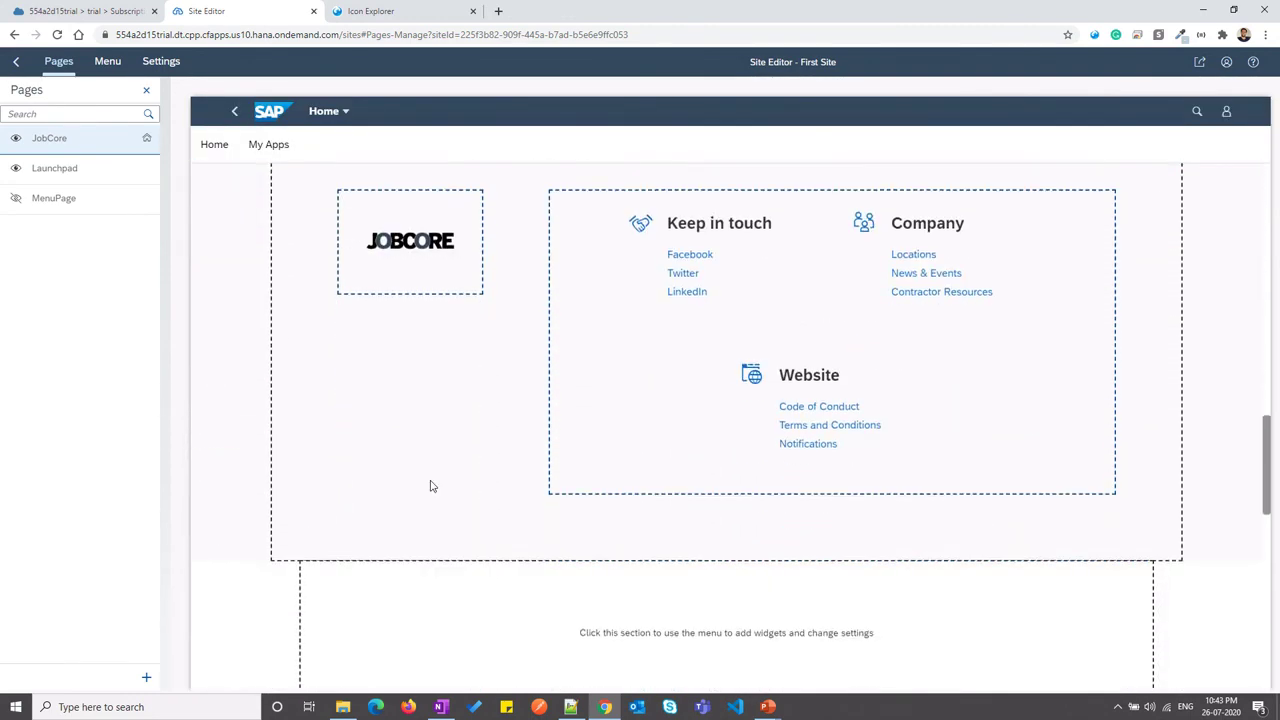
click(591, 466)
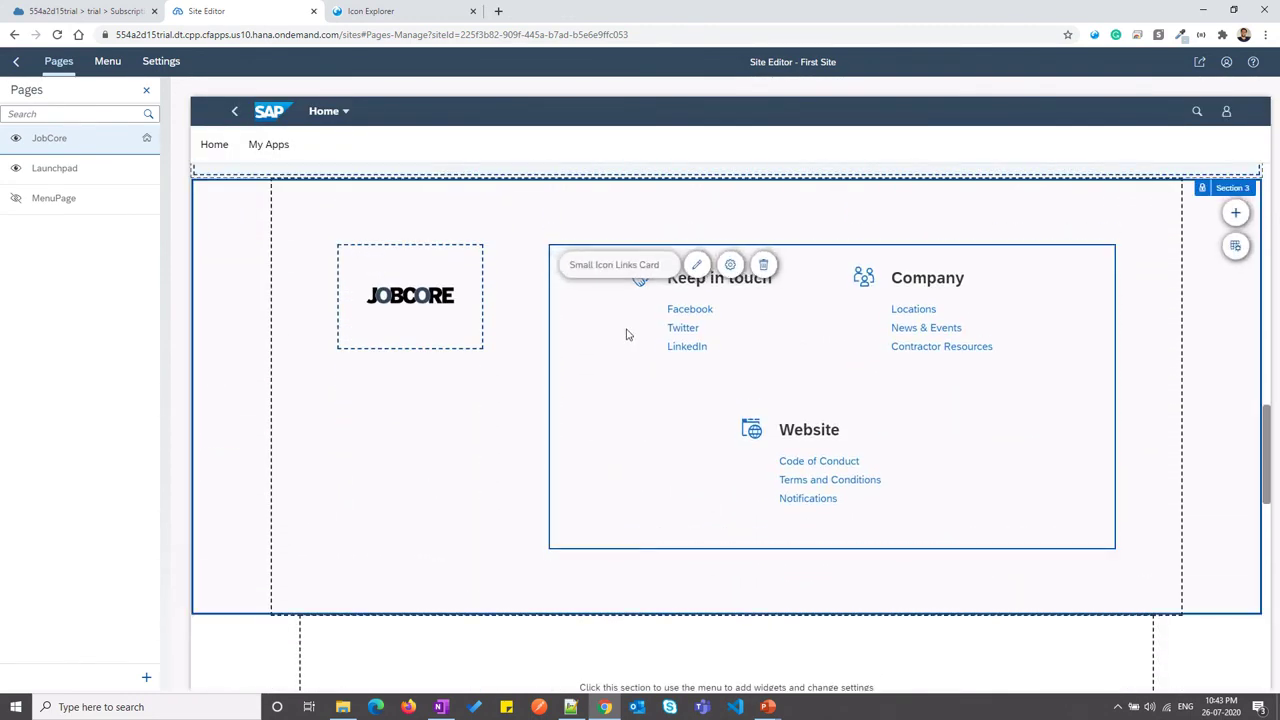
click(731, 266)
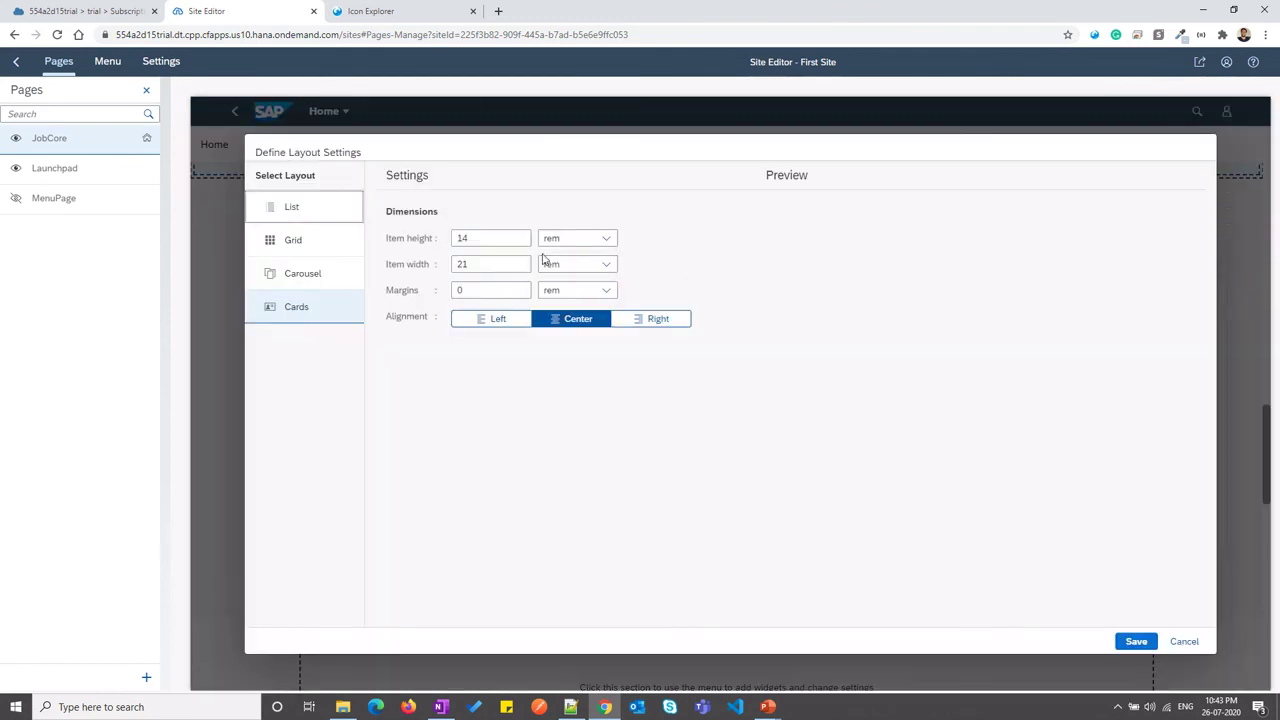
double_click(470, 237)
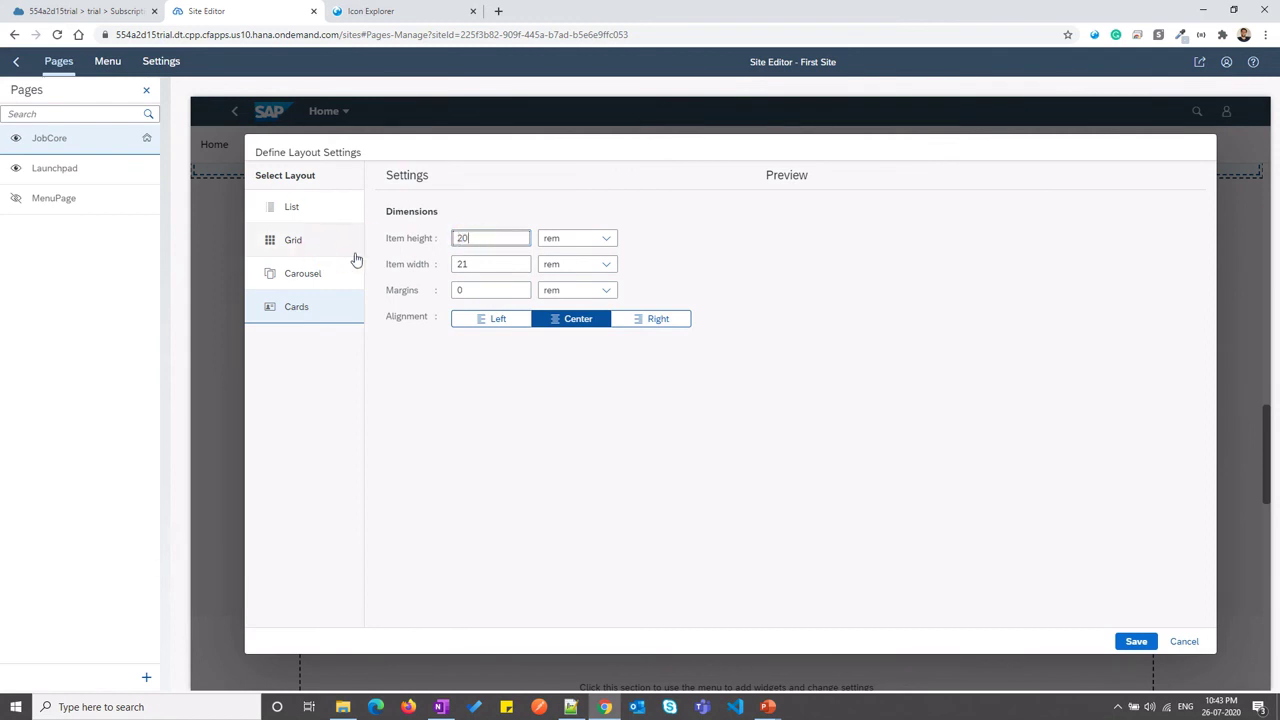
Set the Small Icon Links Card's item width to 275 px and save the layout
click(466, 265)
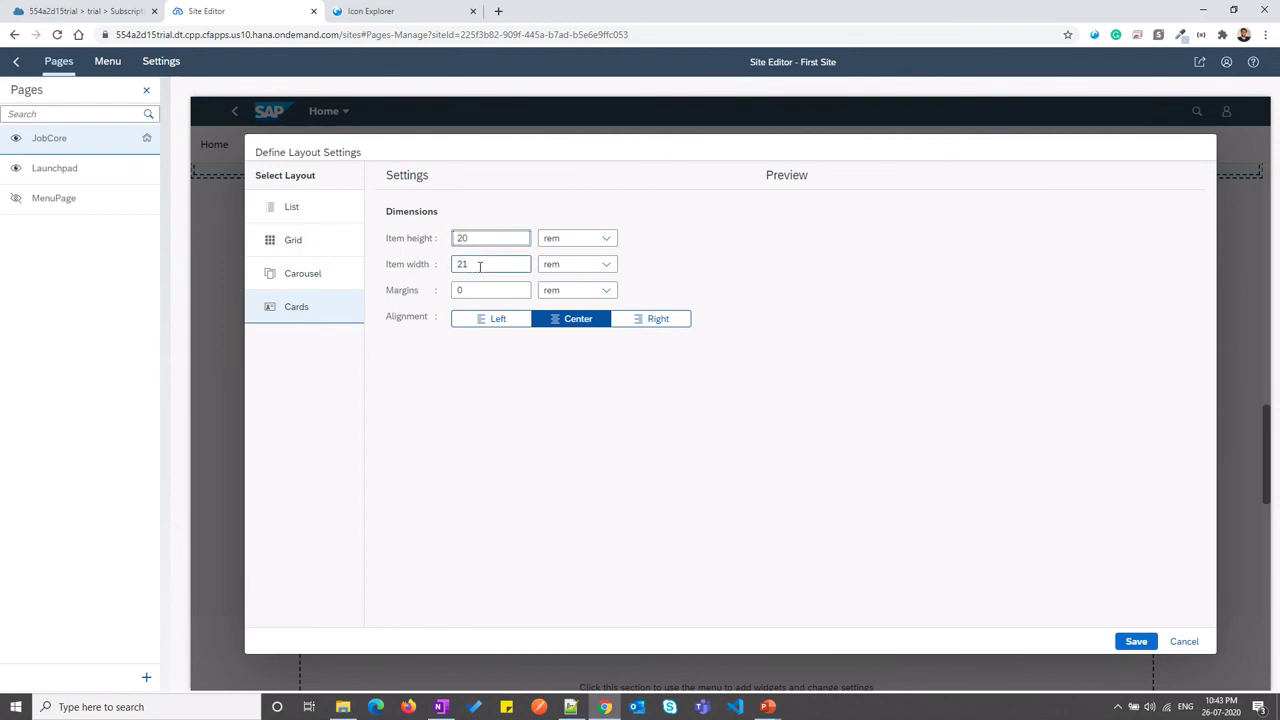
double_click(478, 265)
key(BackSpace)
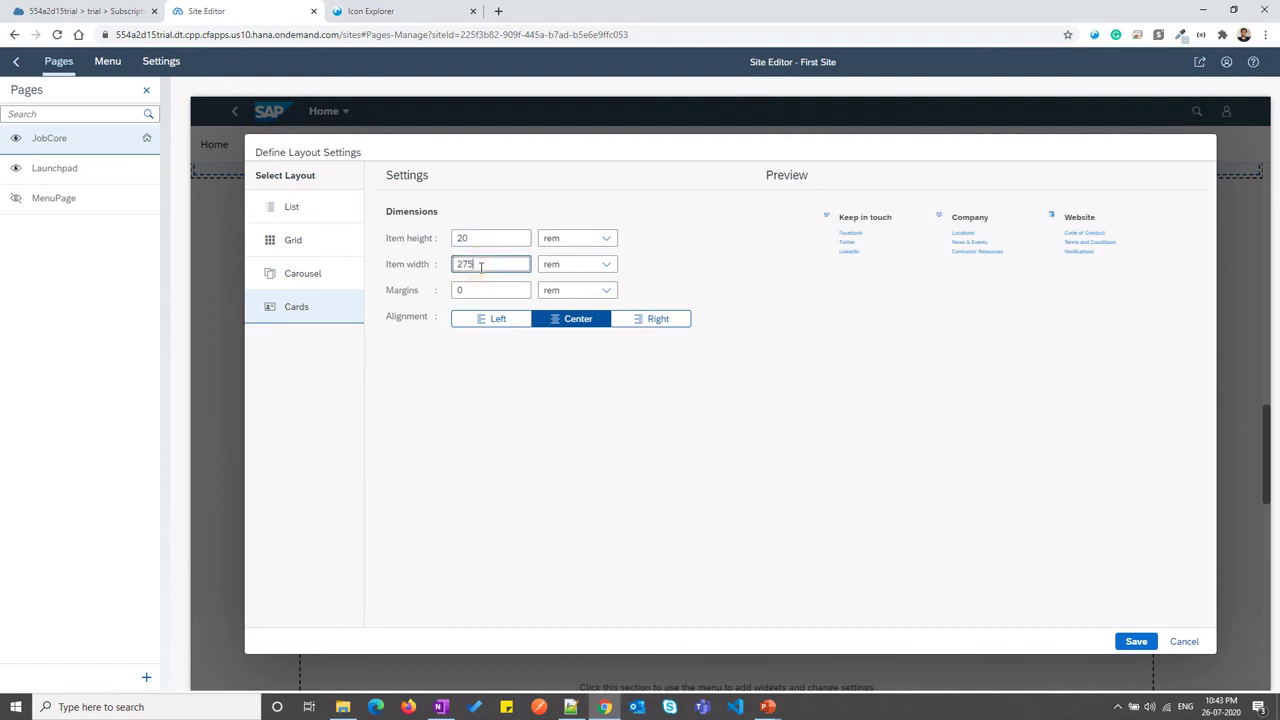
text(275)
click(574, 264)
click(590, 297)
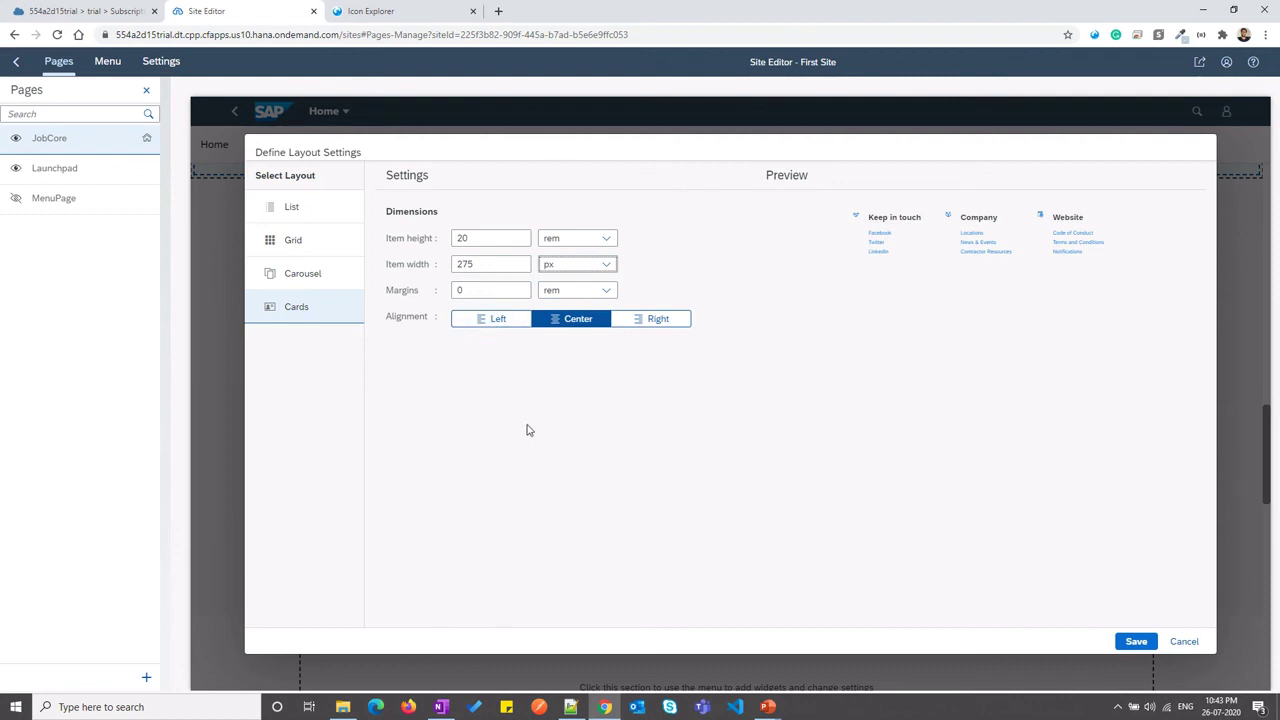
click(1138, 643)
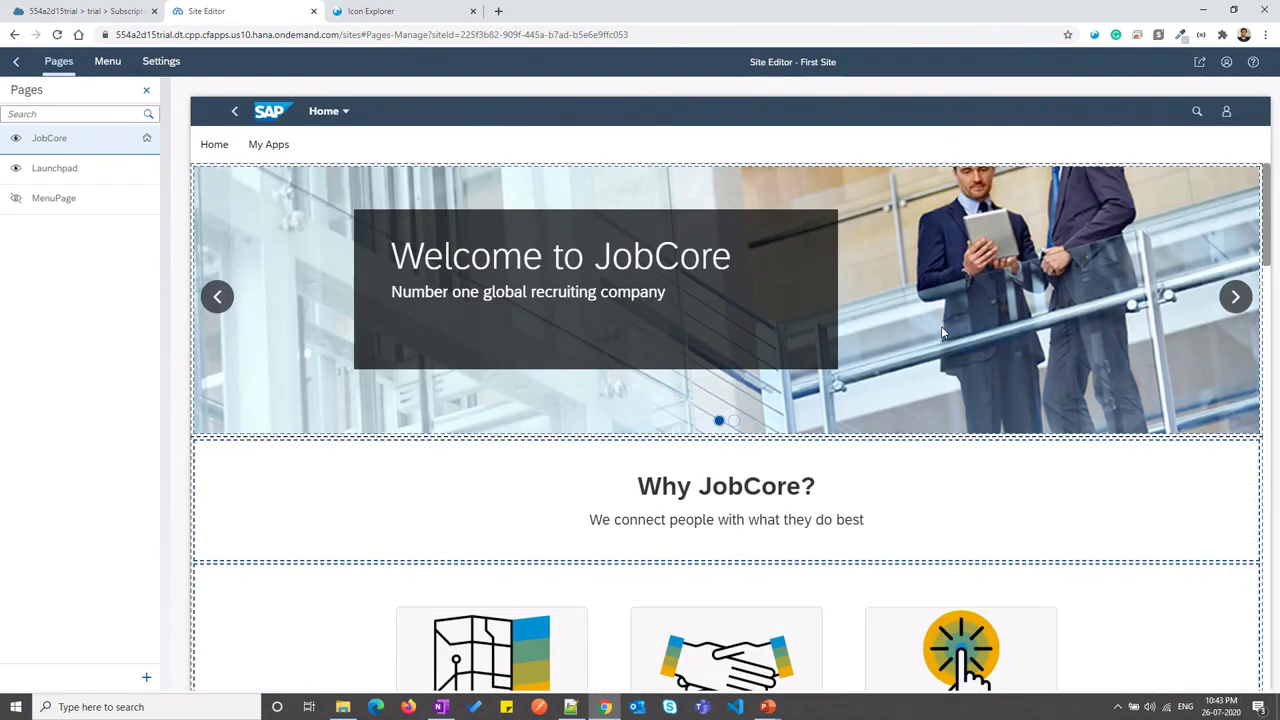
Open the live site and look through the JobCore page's banner, story cards and lower sections
click(1201, 63)
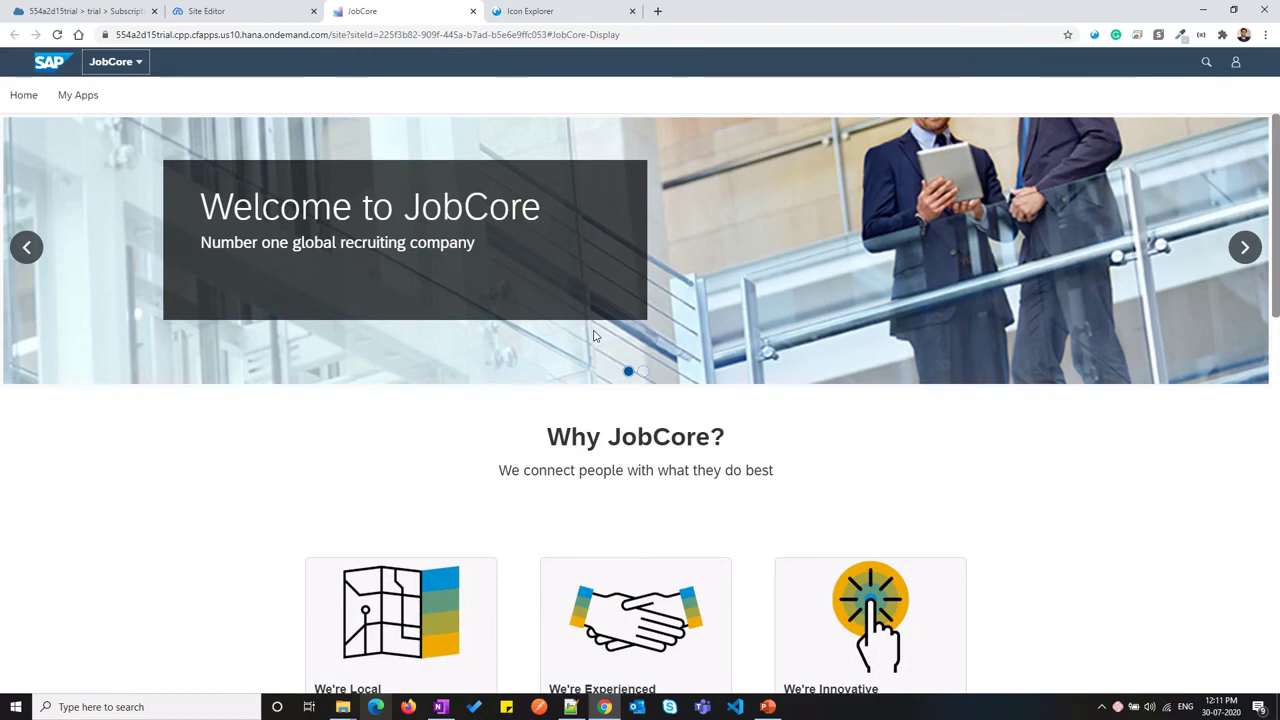
scroll(593, 336, down, 1)
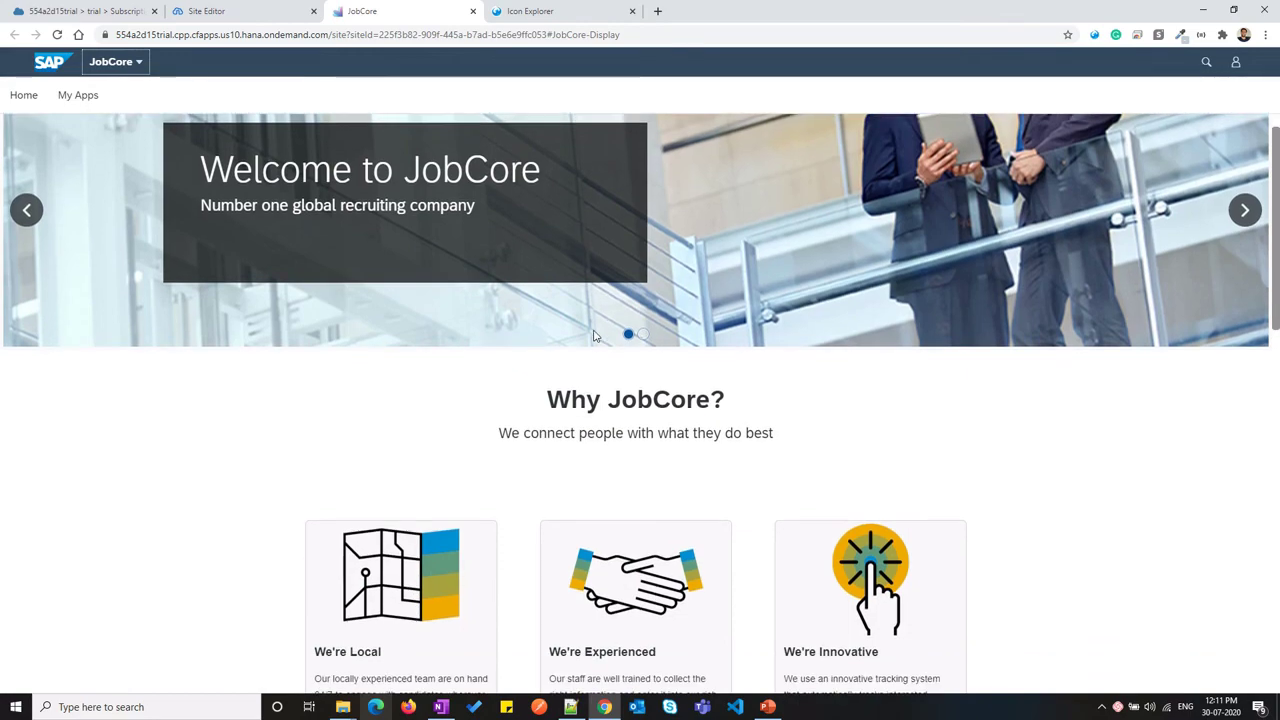
scroll(593, 336, down, 5)
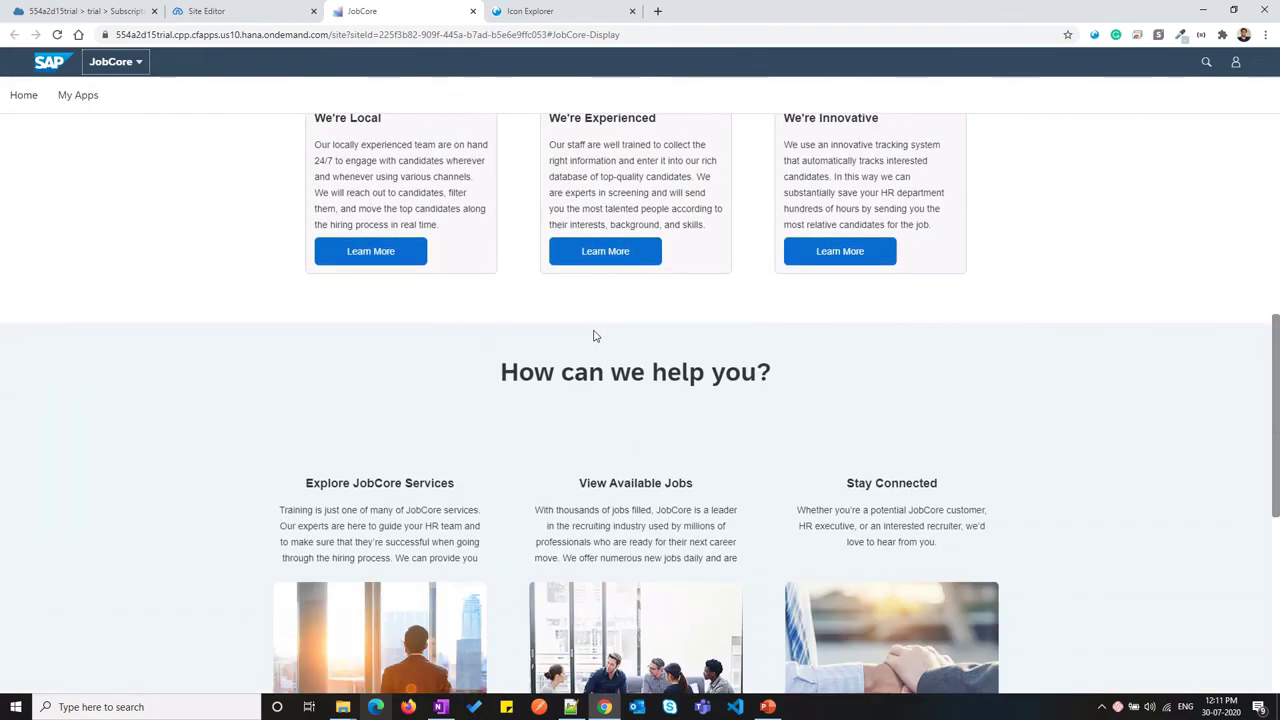
scroll(593, 336, down, 5)
scroll(594, 337, up, 3)
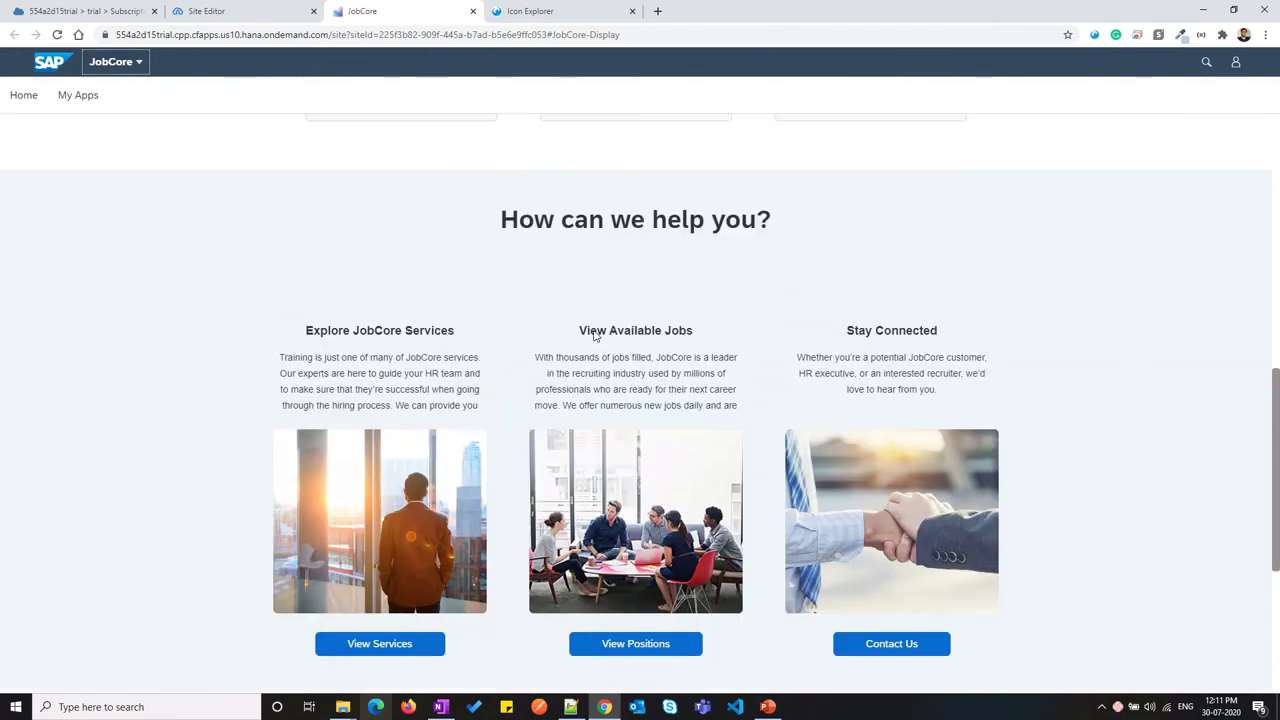
scroll(593, 336, up, 7)
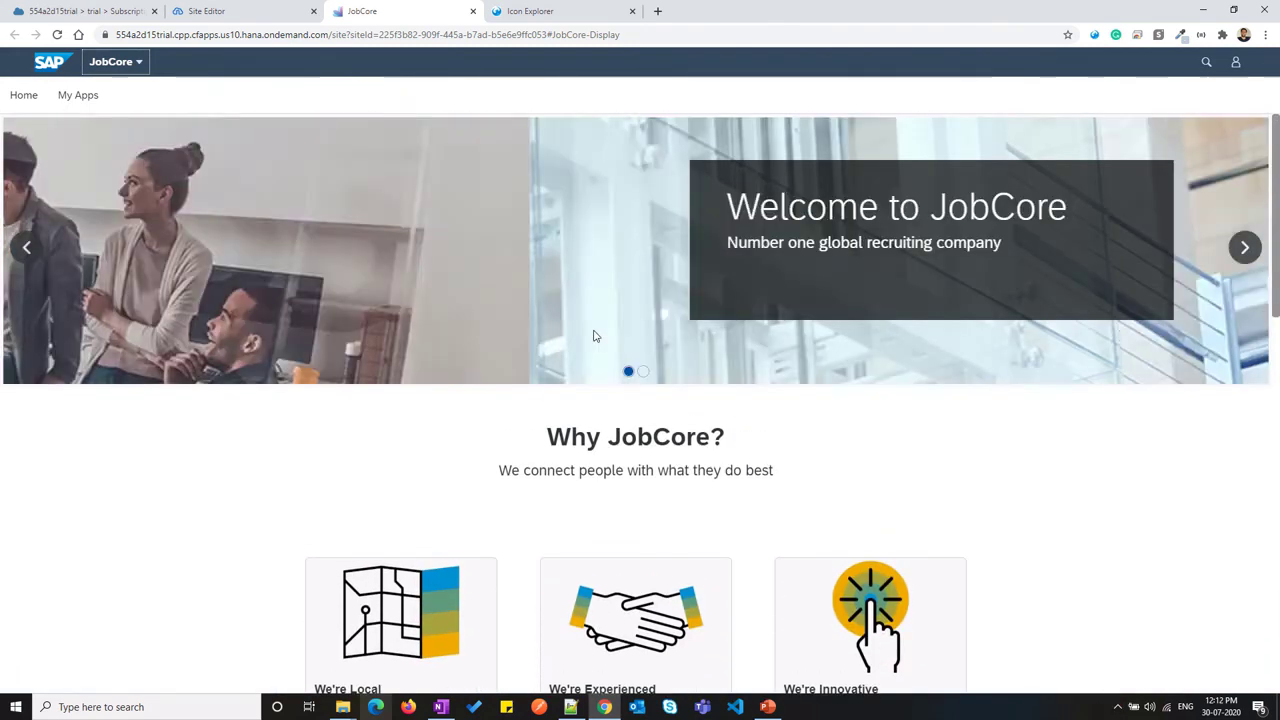